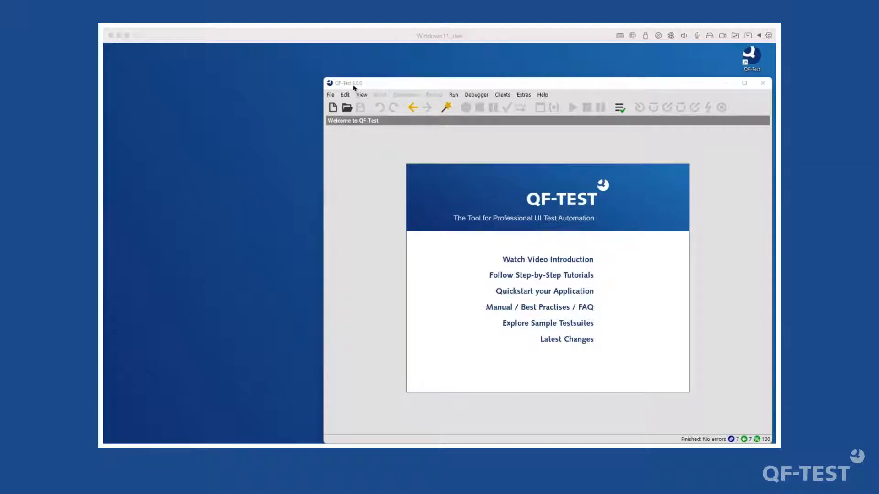
- Bring the QF-Test window to the front and show its Help menu
left_click(359, 185)
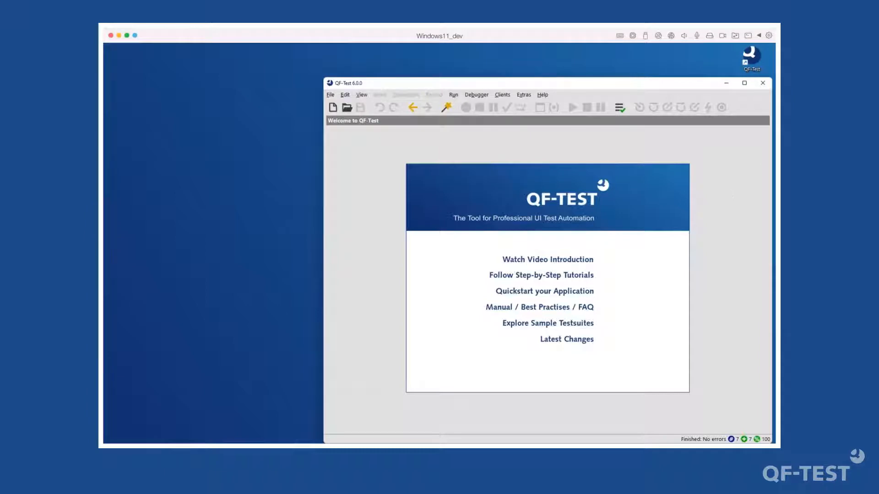
left_click(547, 96)
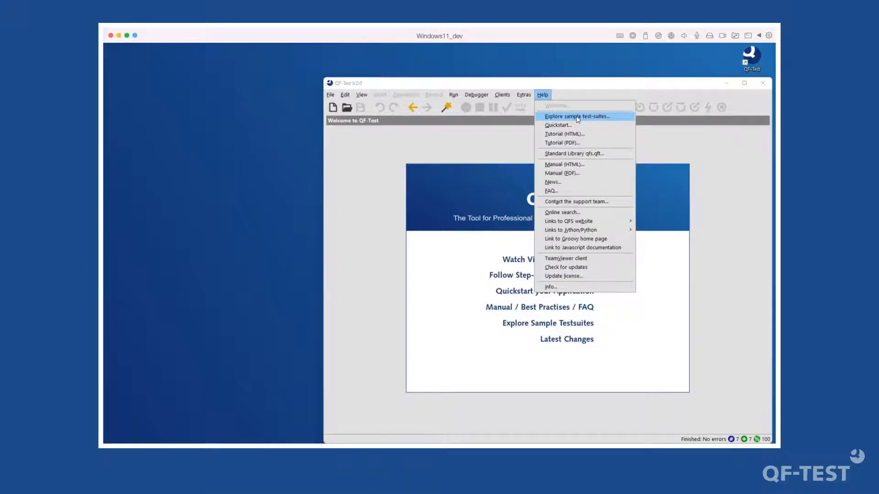
- Open the Swing CarConfig Suite carconfig_en.qft from the sample test-suites list
left_click(577, 117)
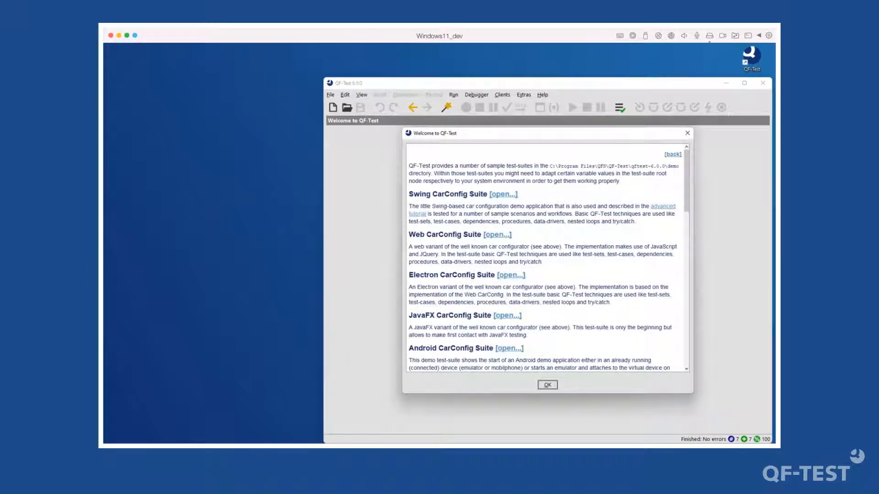
left_click(501, 196)
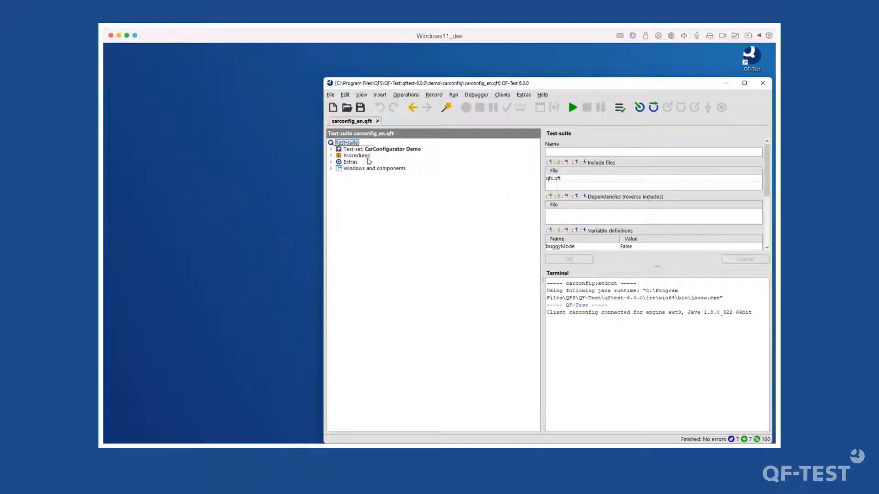
- Reset everything, replay the entire carconfig_en.qft suite, and bring up its latest run-log
left_click(355, 149)
left_click(352, 143)
left_click(454, 94)
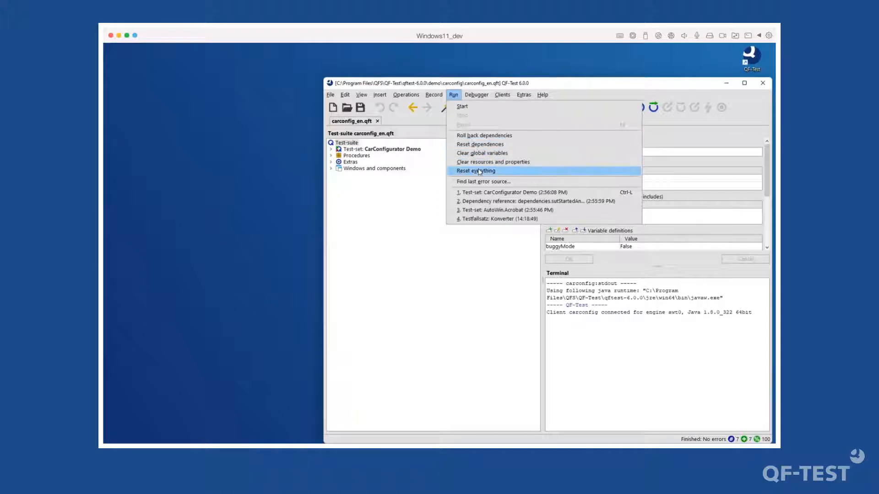
left_click(478, 171)
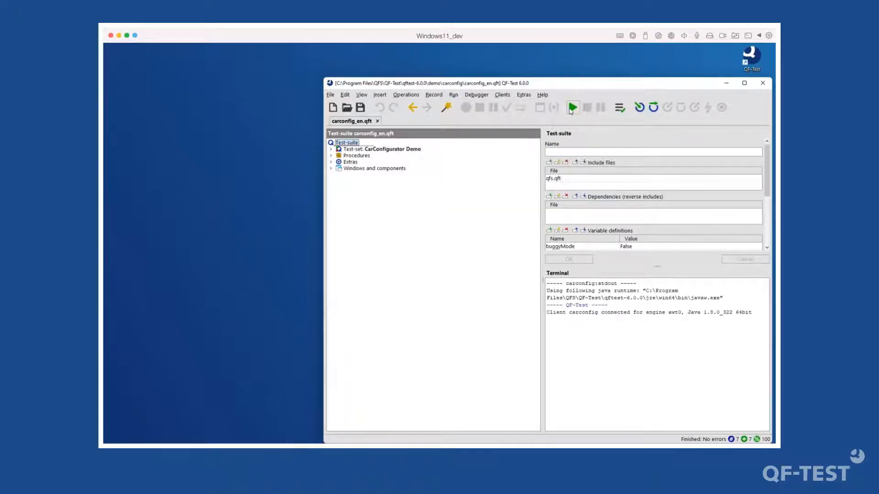
left_click(572, 108)
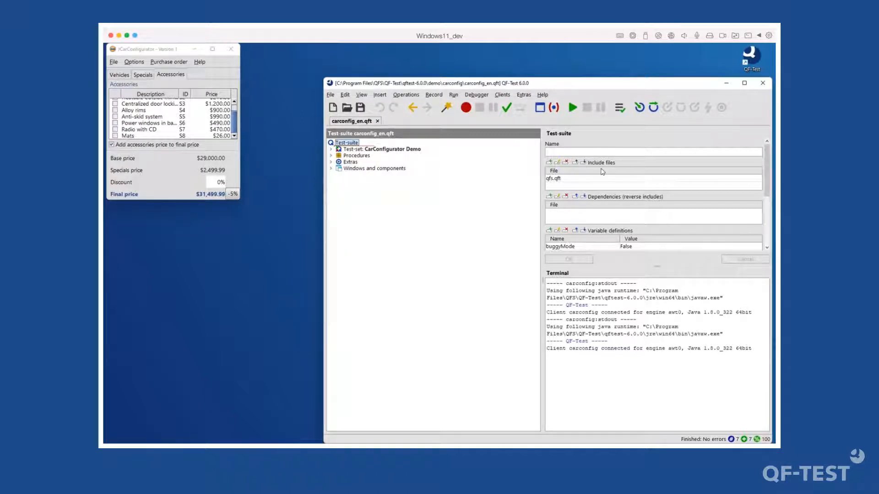
left_click(620, 112)
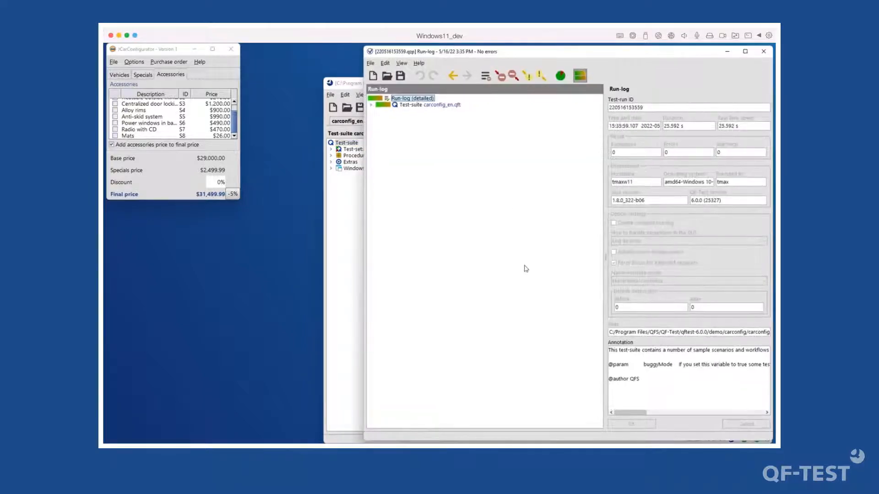
- Reposition and widen the run-log window, then expand the Test-suite and CarConfigurator Demo nodes
left_click_drag(484, 53, 397, 52)
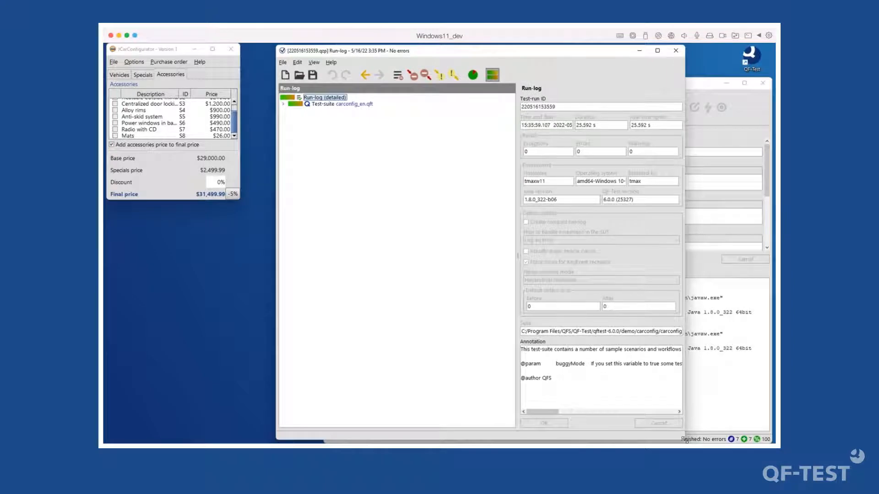
left_click_drag(685, 440, 768, 441)
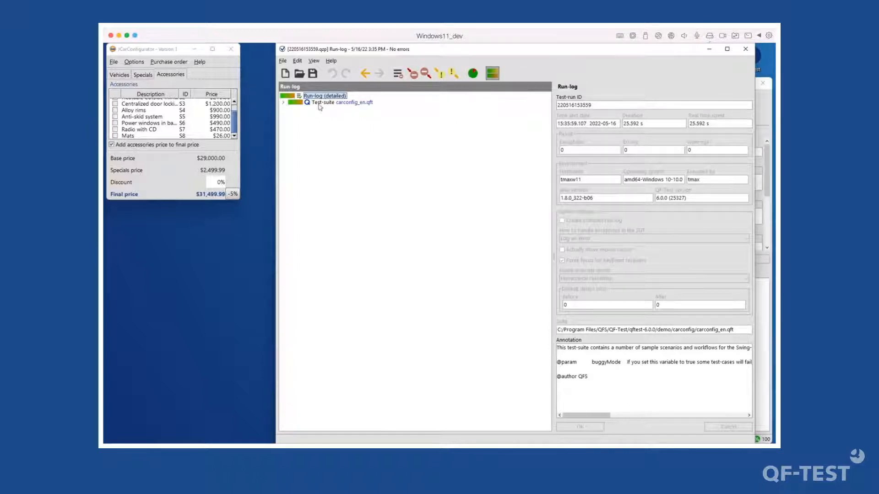
left_click(284, 103)
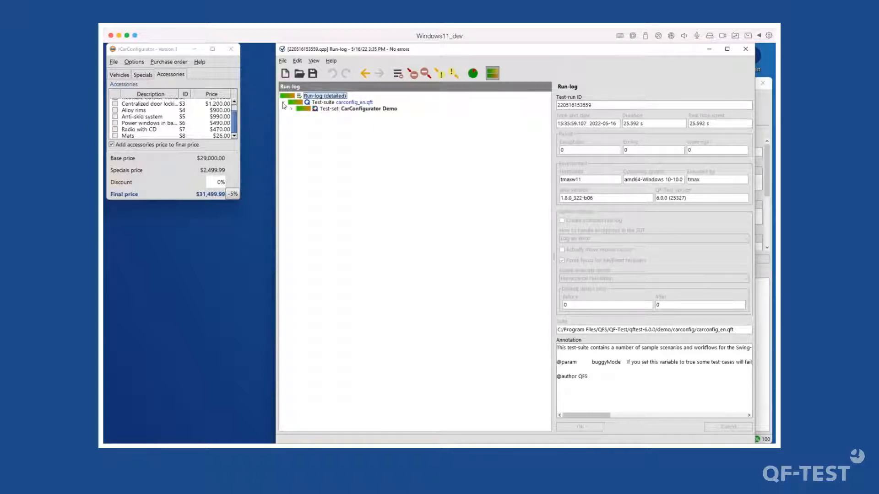
left_click(355, 110)
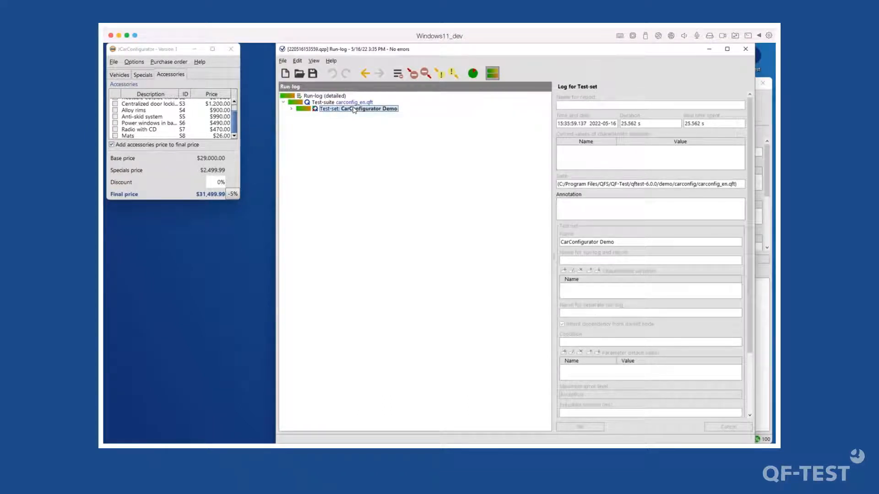
double_click(355, 110)
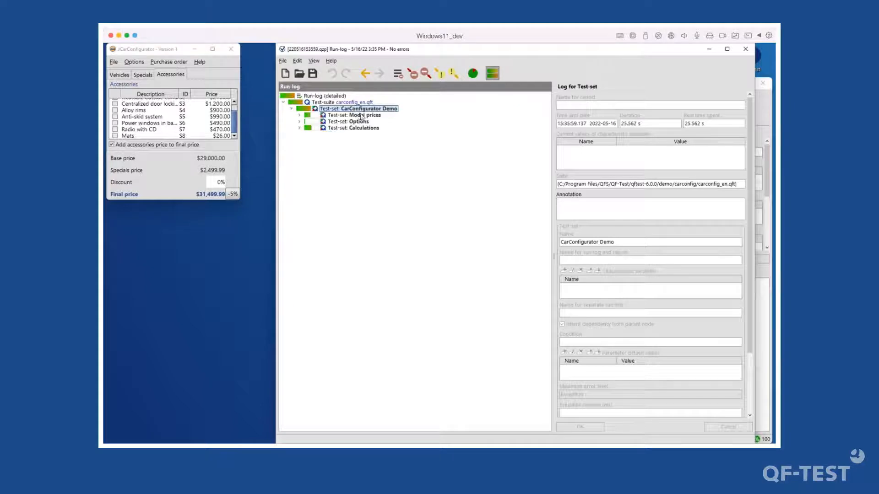
- Expand the Model prices, Options, Calculations and Prices without accessories log nodes
left_click(378, 115)
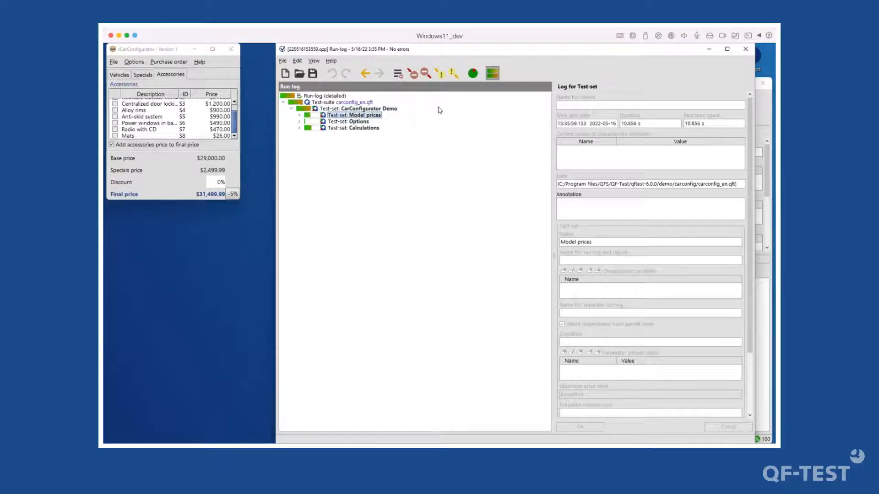
double_click(355, 115)
left_click(353, 129)
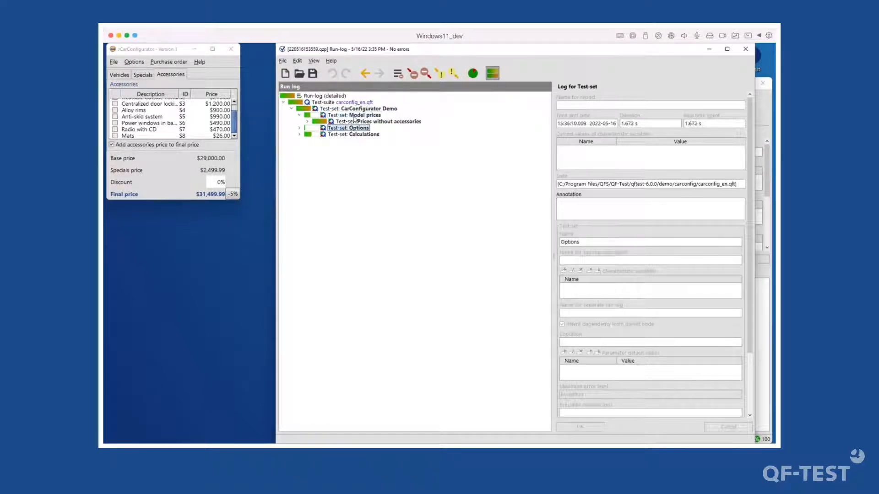
left_click(126, 75)
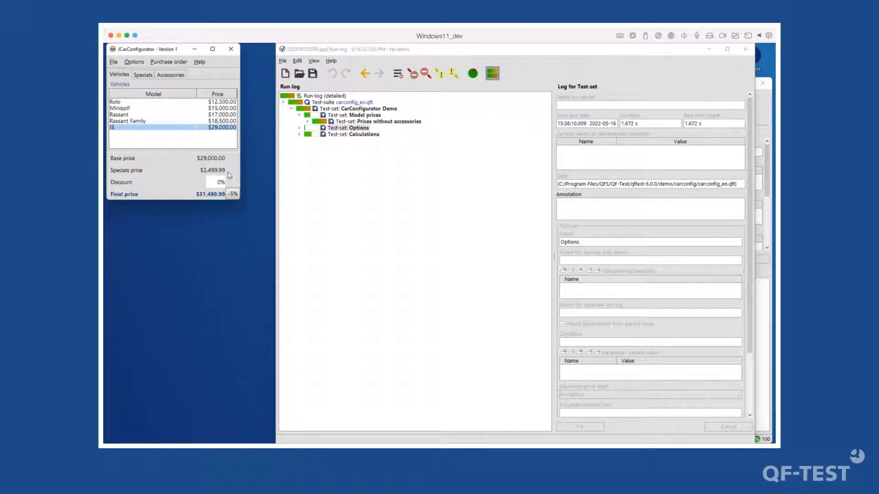
double_click(349, 128)
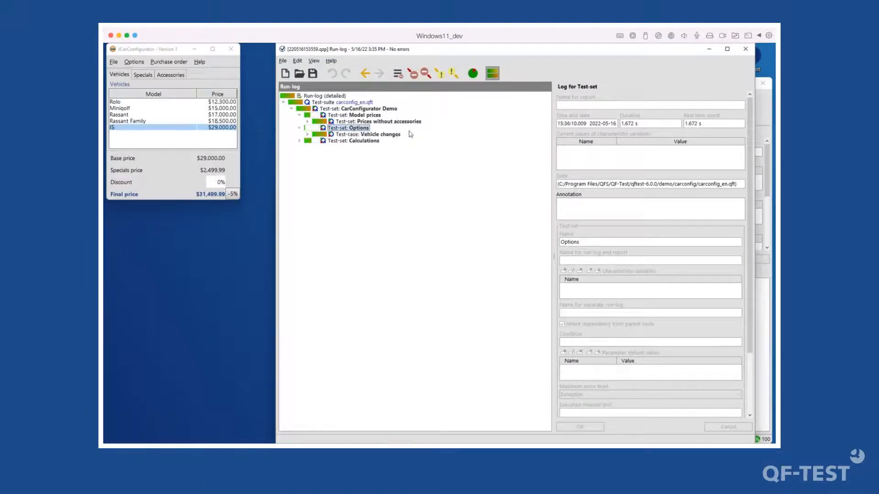
left_click(375, 141)
double_click(376, 141)
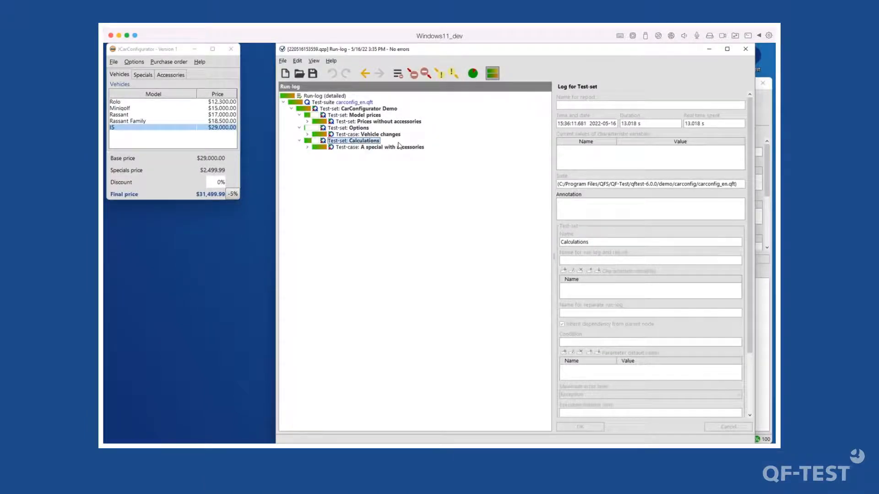
double_click(362, 122)
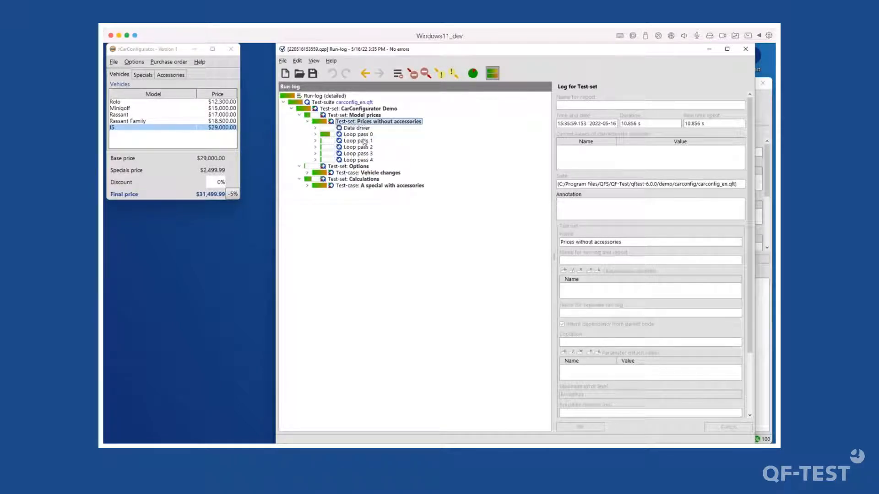
- Expand the Data driver to show the Models and prices table, and expand Loop pass 4
left_click(361, 130)
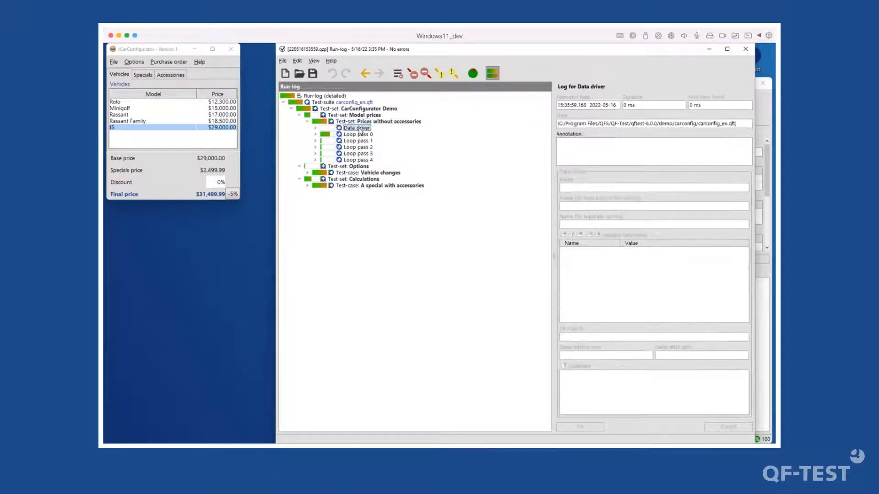
key("Right")
key("Down")
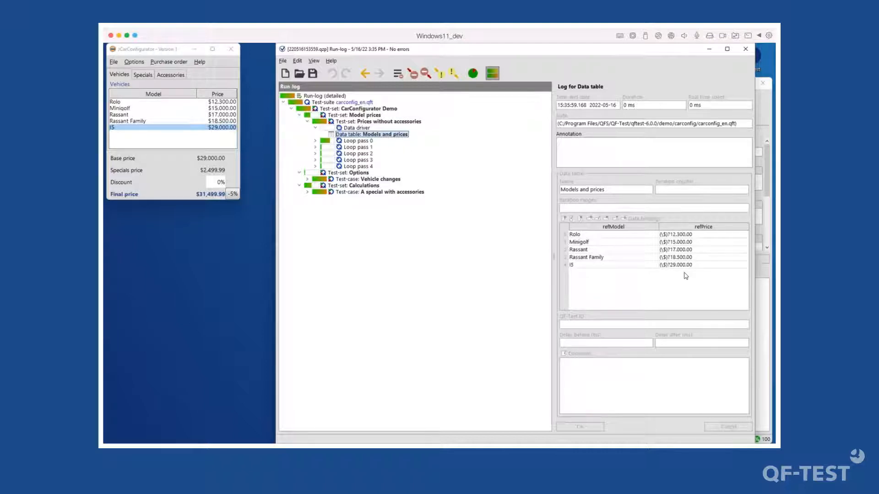
key("Down")
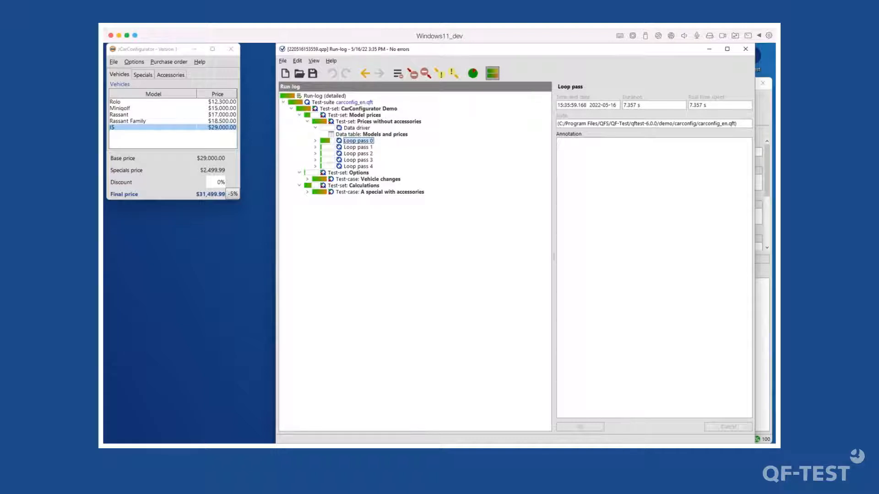
key("Down")
key("Down")
key("Down")
key("Down")
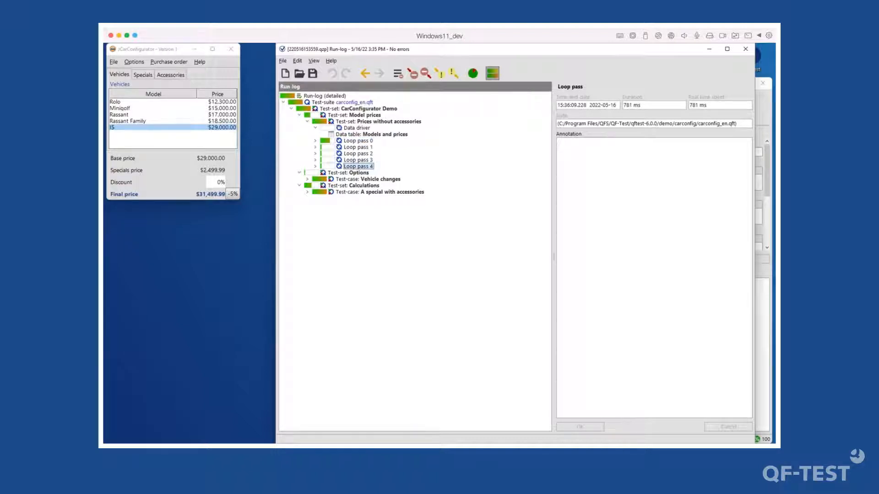
key("Right")
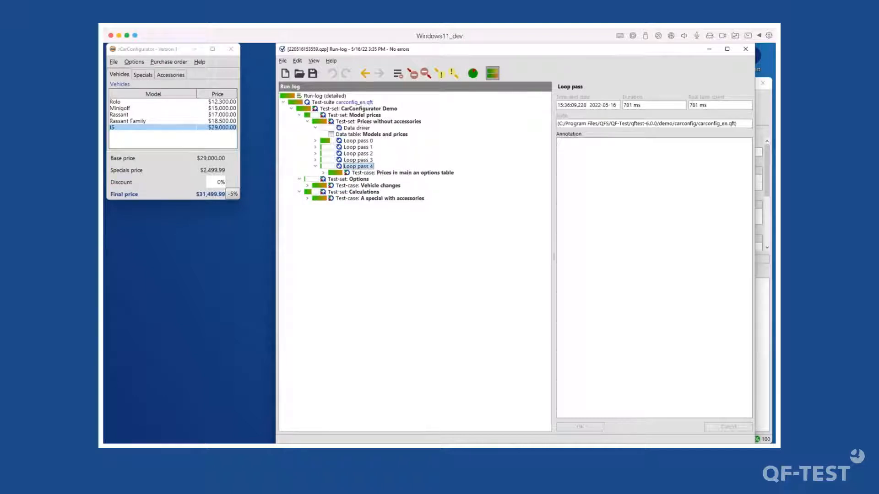
- Expand Loop pass 2 and its Prices in main an options table test-case steps
key("Up")
key("Up")
key("Right")
key("Down")
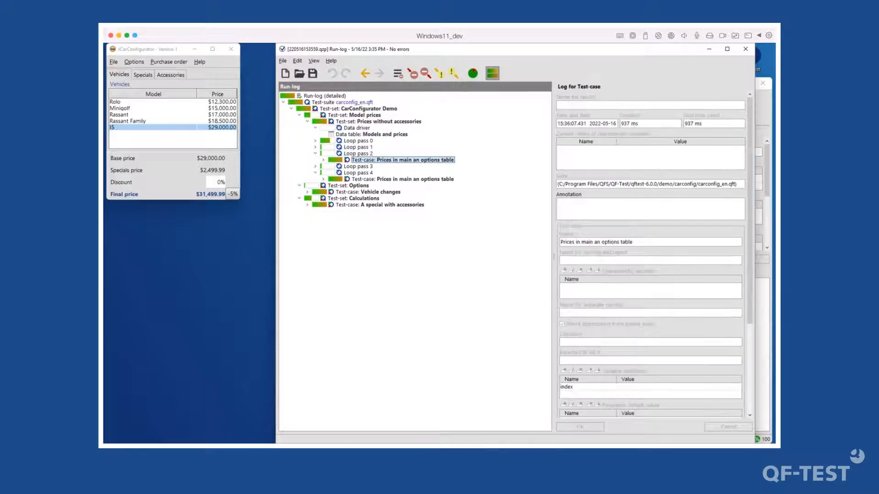
key("Right")
key("Down")
key("Down")
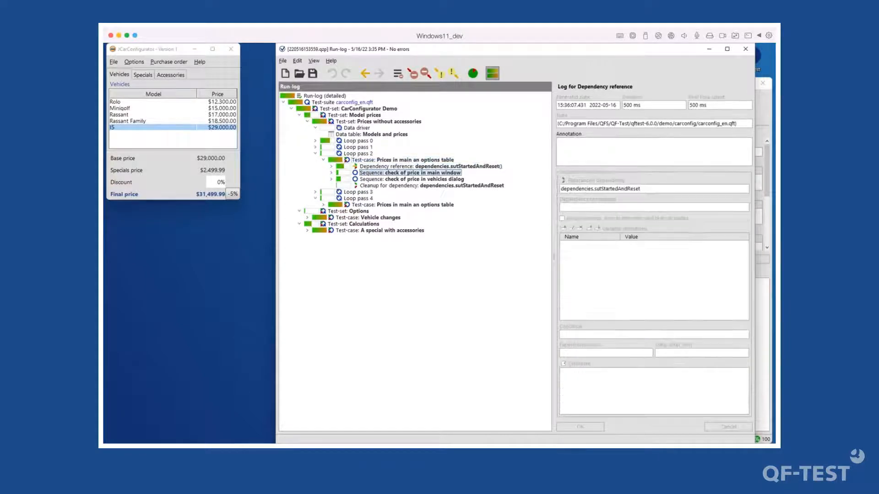
- Expand the main-window price check and inspect Fetch index and the CalculatedPrice text checks
key("Right")
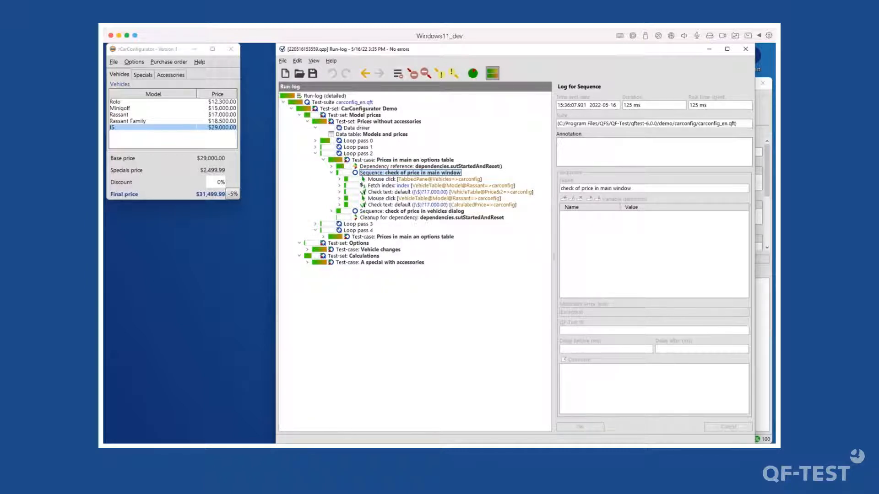
key("Down")
key("Down")
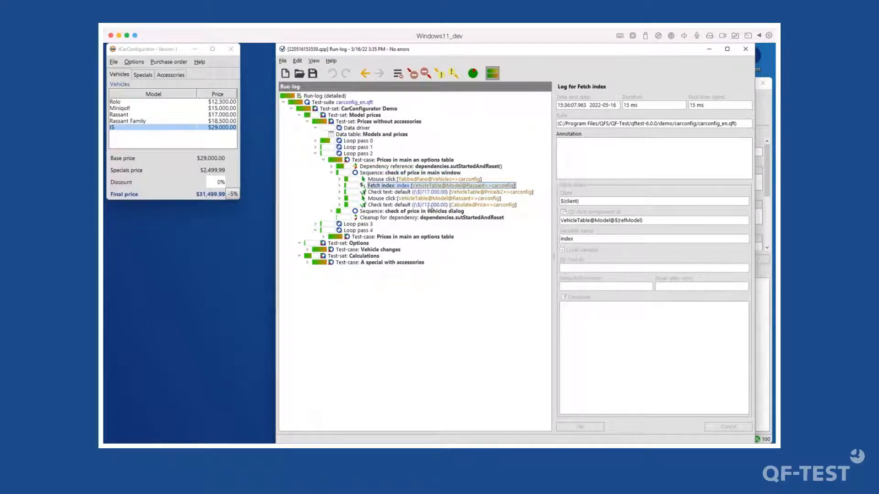
left_click(423, 193)
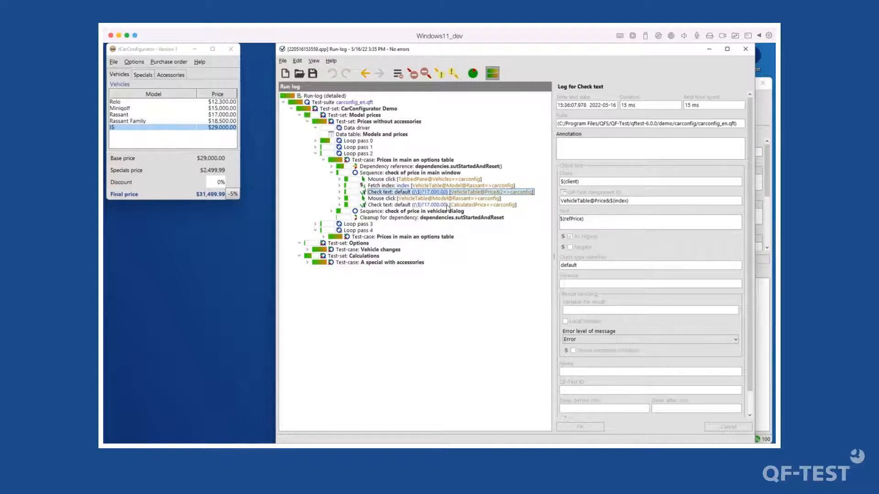
left_click(443, 205)
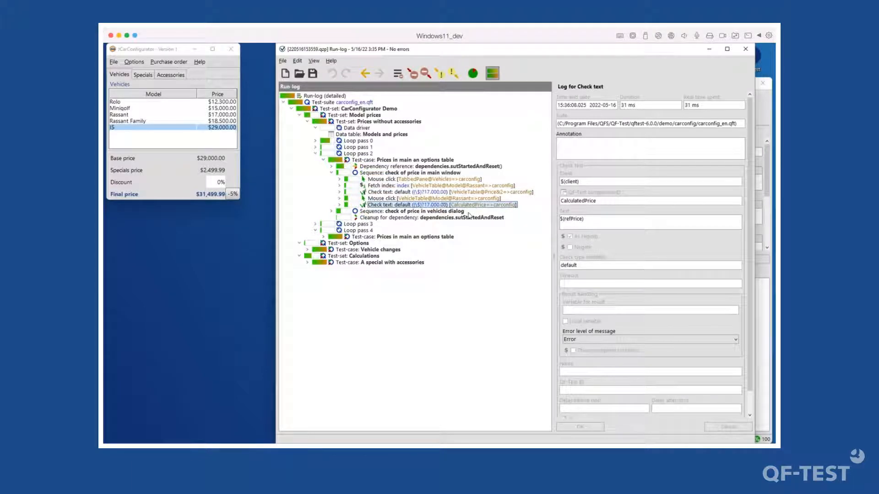
- Expand Loop pass 4's main-window price check down to its Fetch index step for I5
double_click(362, 231)
double_click(362, 231)
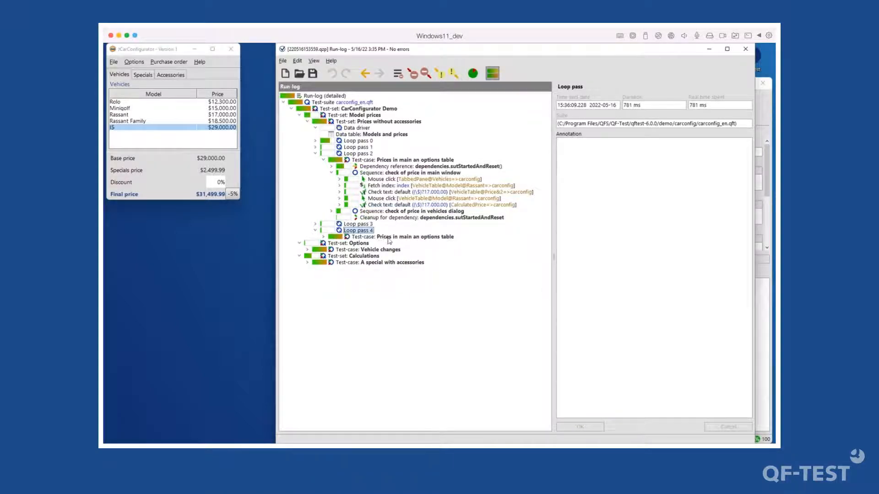
left_click(388, 238)
key("Down")
key("Down")
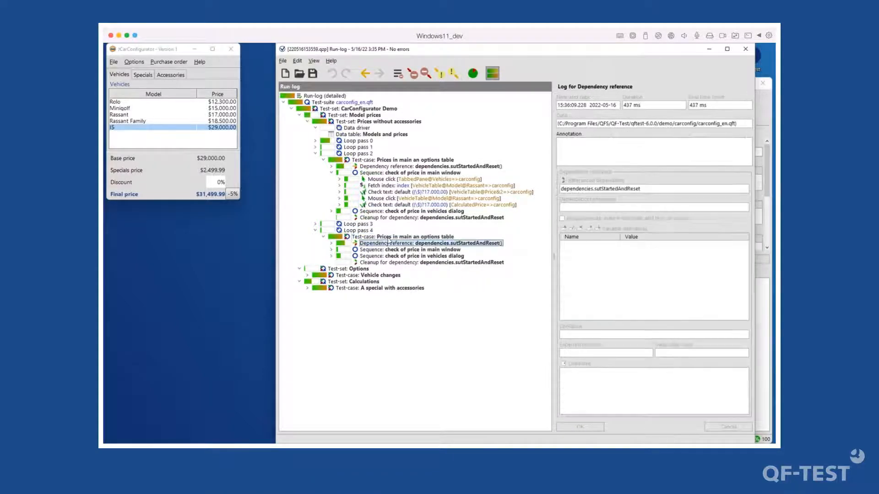
key("Right")
key("Down")
key("Down")
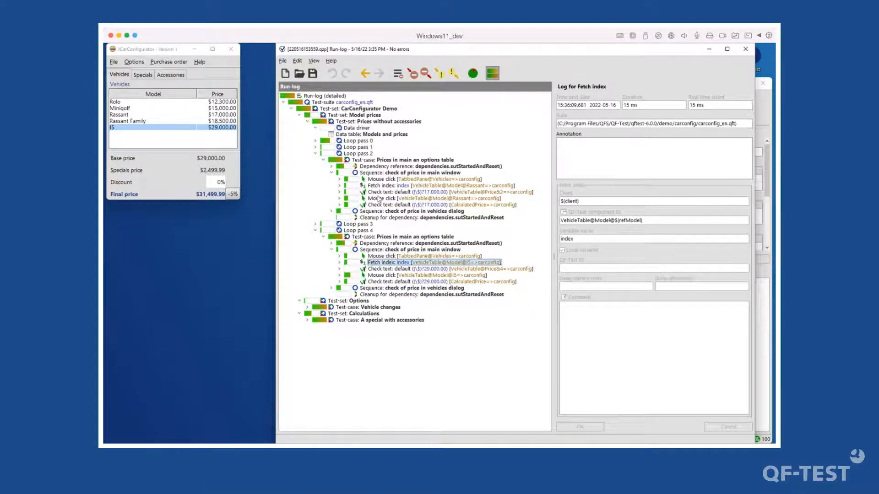
left_click(357, 141)
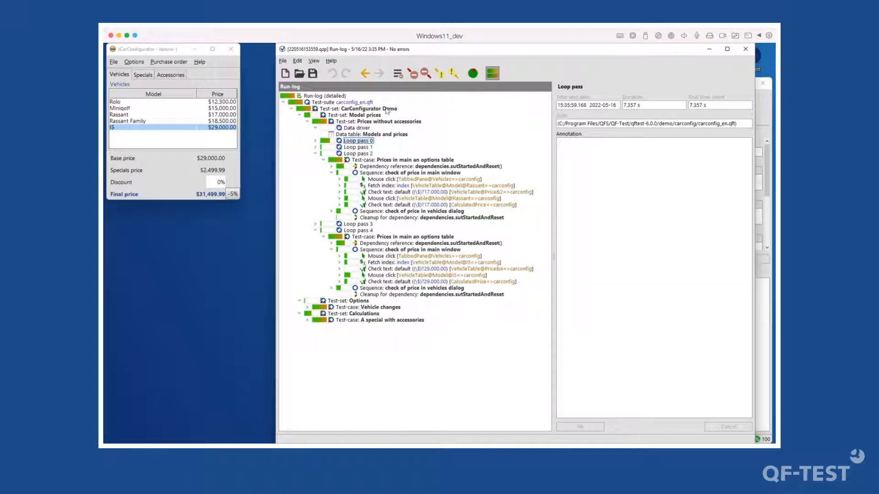
- Close the run-log and expand Model prices › Prices without accessories in the suite tree
left_click(745, 51)
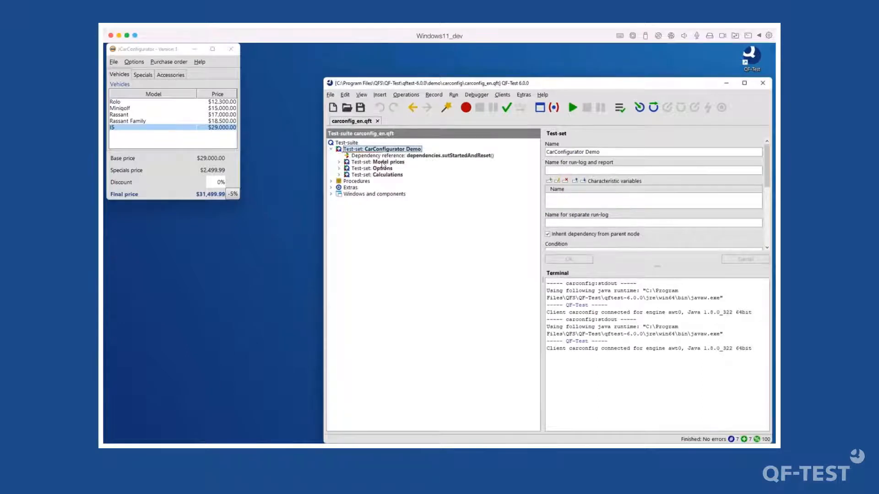
double_click(384, 162)
left_click(391, 168)
double_click(391, 169)
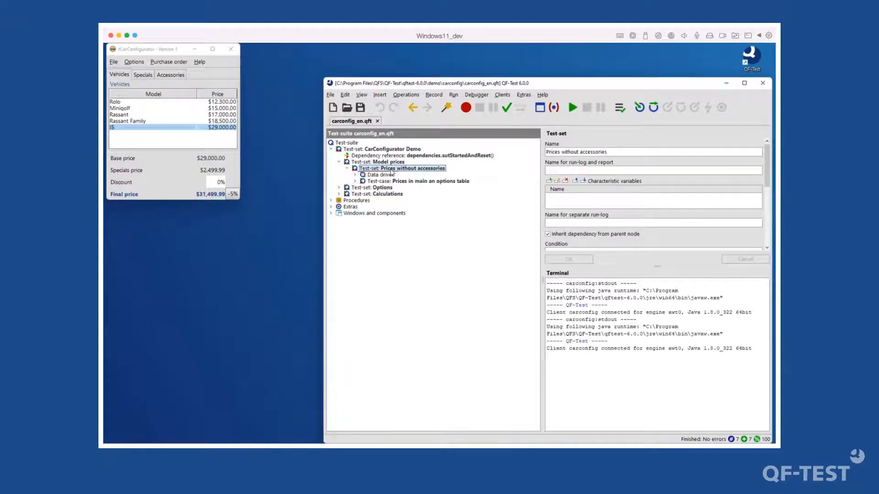
left_click(390, 182)
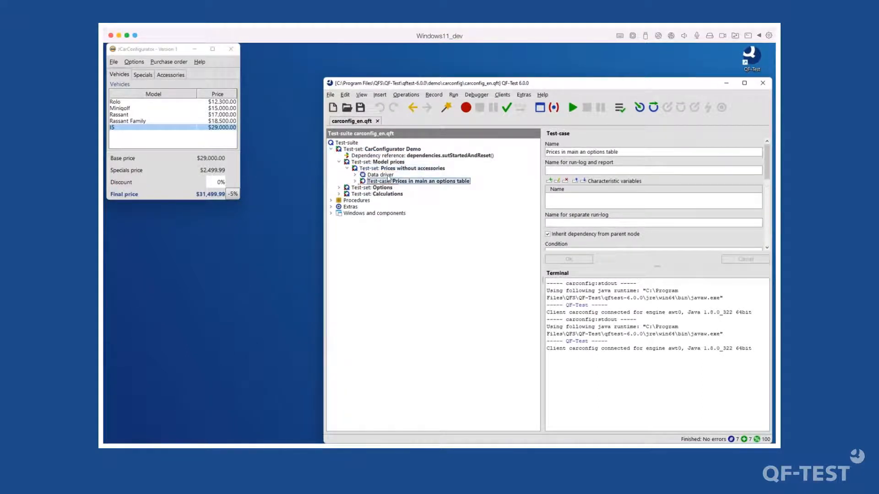
- Show the Data driver's settings, check its Models and prices table, and edit the loop-pass name
left_click(389, 175)
double_click(389, 176)
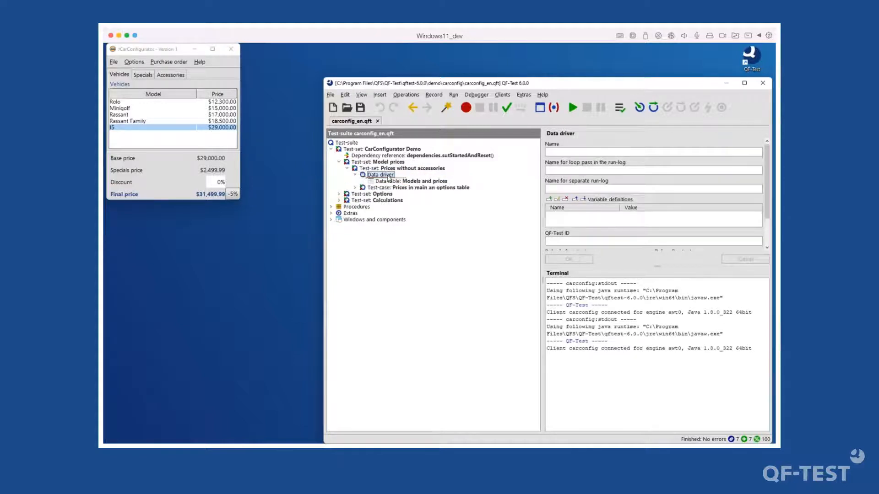
left_click(389, 181)
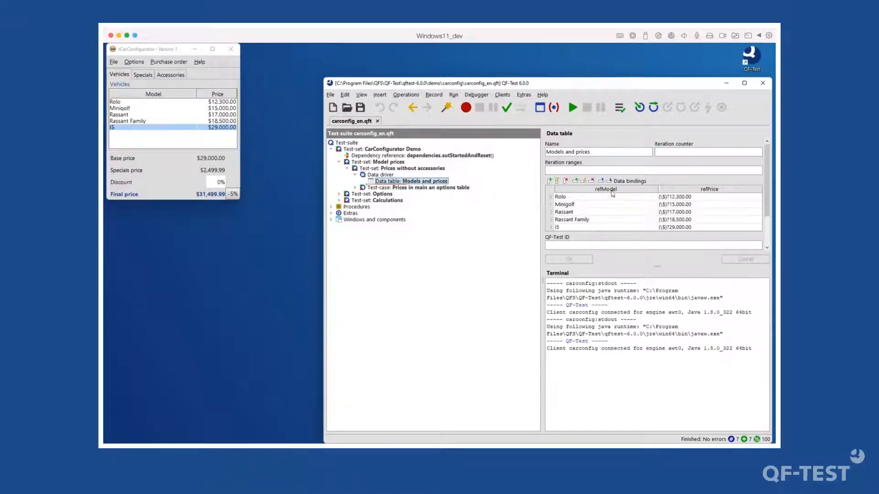
left_click(380, 176)
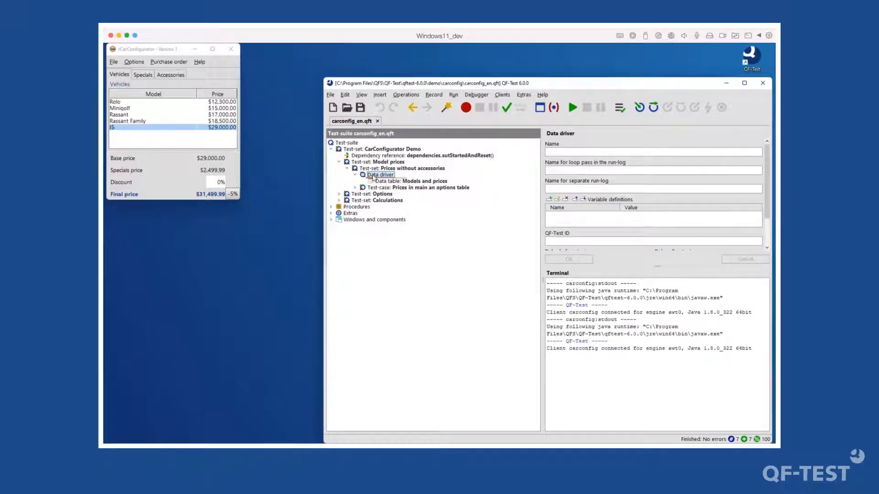
left_click(564, 170)
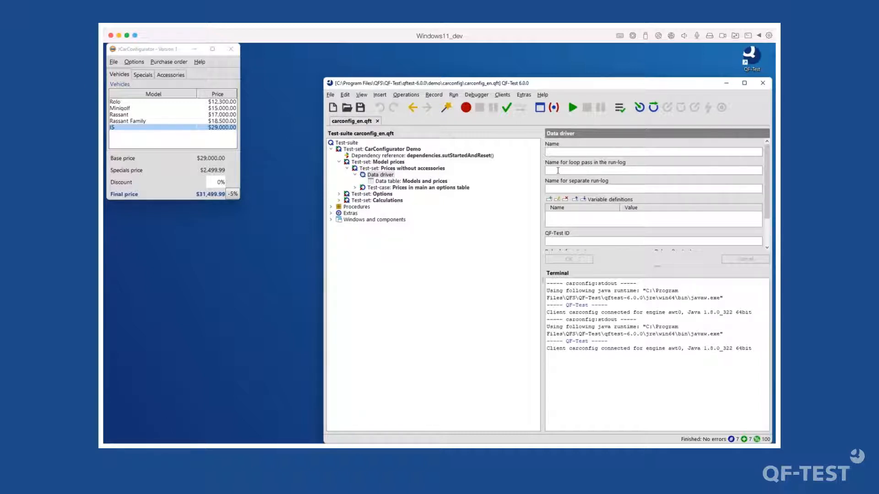
- Set the loop-pass run-log name to 'Testrun with car: $(fds)', fixing the empty-variable syntax error
type("Testerun with ")
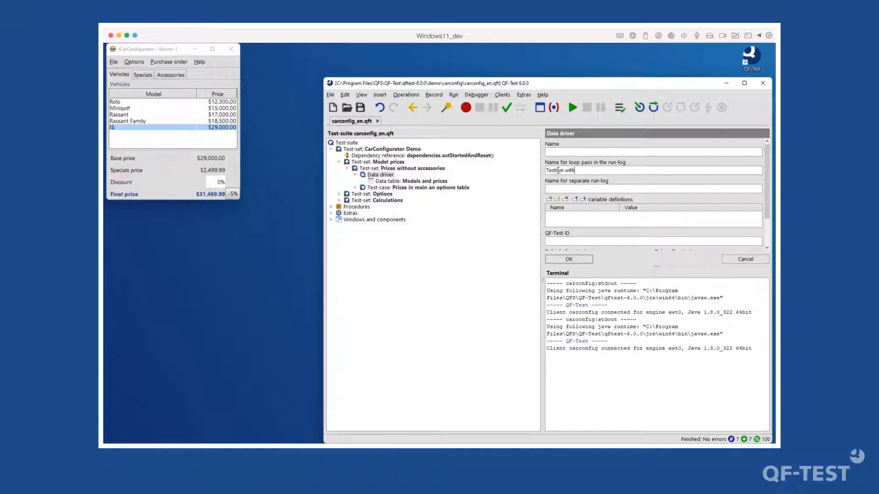
type("car: $(")
left_click(568, 259)
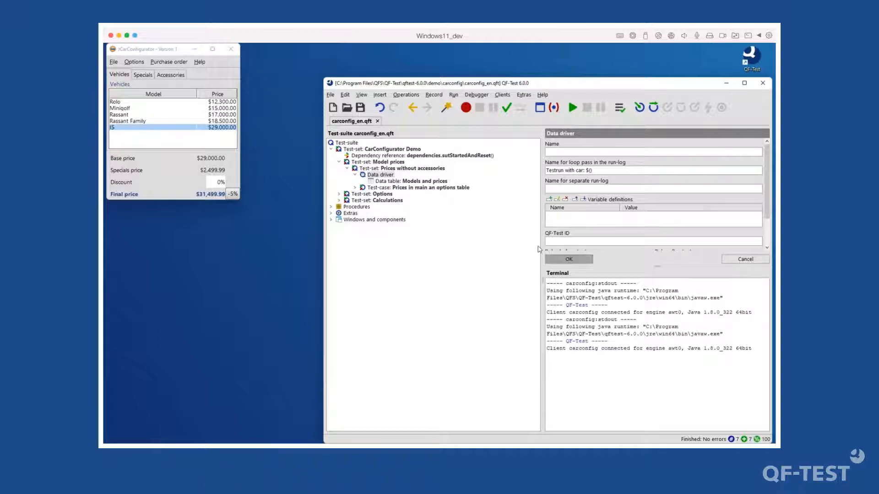
left_click(654, 183)
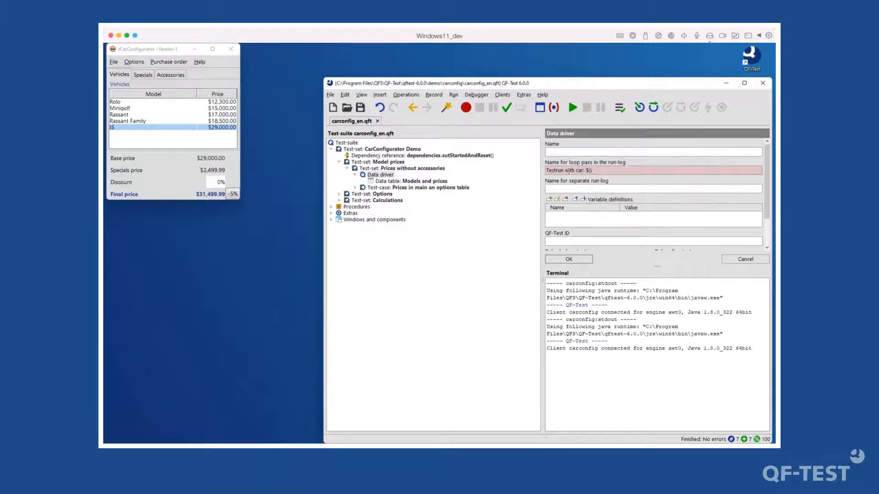
left_click(378, 169)
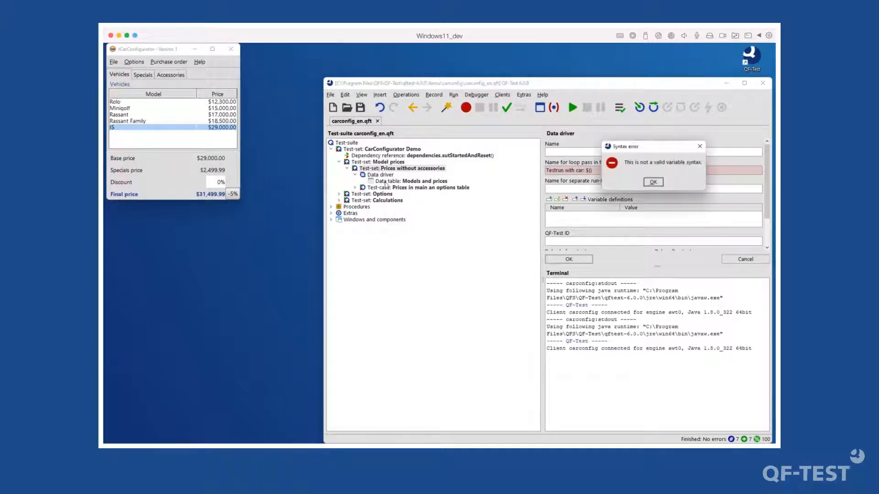
left_click(653, 183)
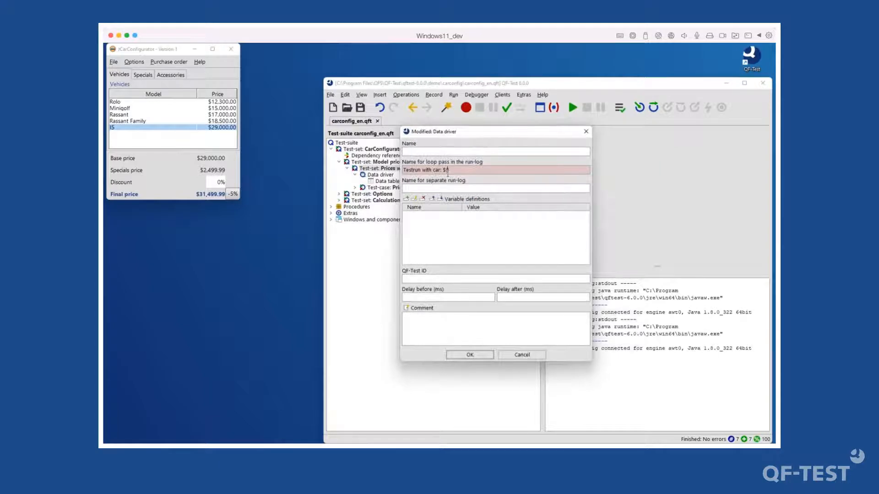
left_click(447, 170)
type("fds")
left_click(472, 355)
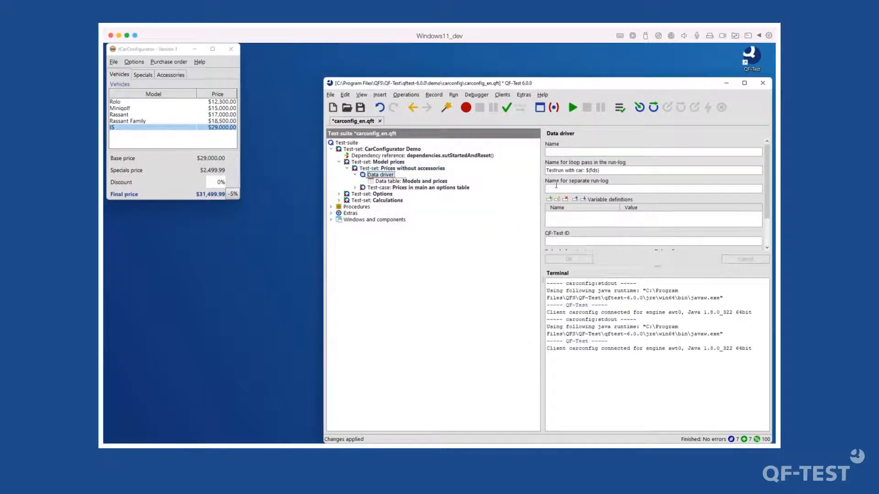
left_click(396, 182)
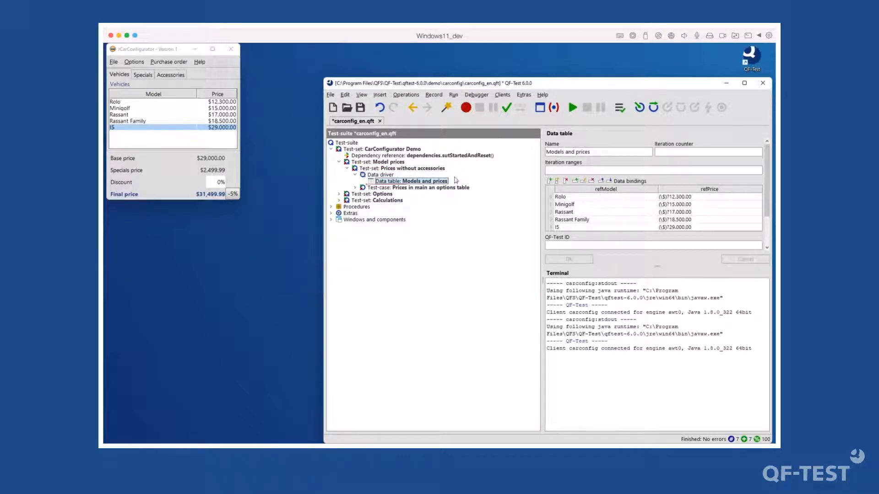
- Change the loop-pass name to 'Testrun with car: $(refModel) with price: $(refPrice)'
left_click(388, 168)
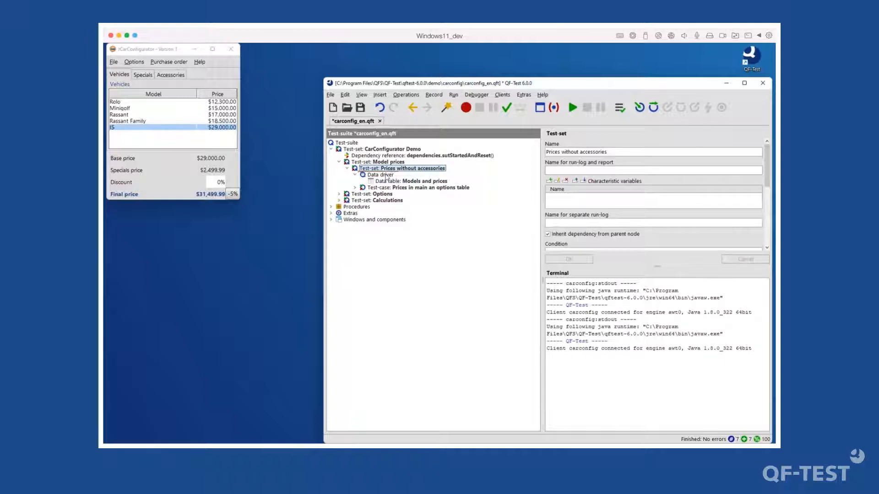
left_click(382, 175)
left_click(595, 170)
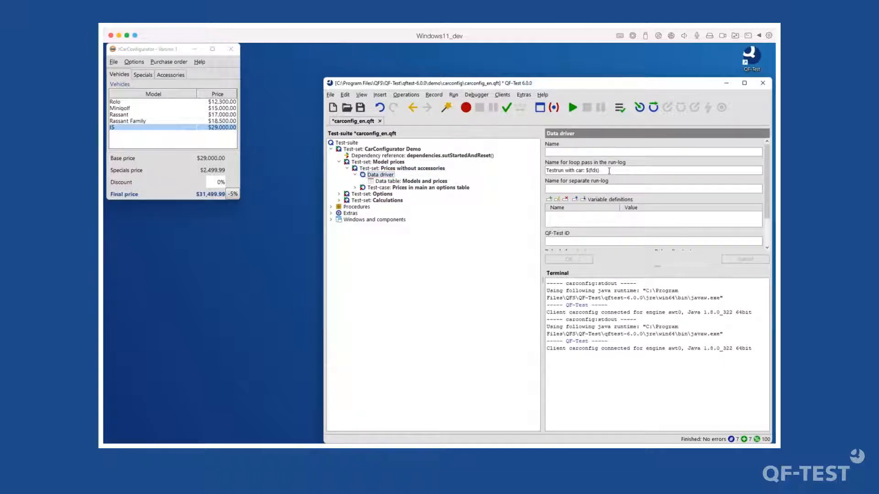
key("BackSpace")
key("BackSpace")
type("refModel")
key("Delete")
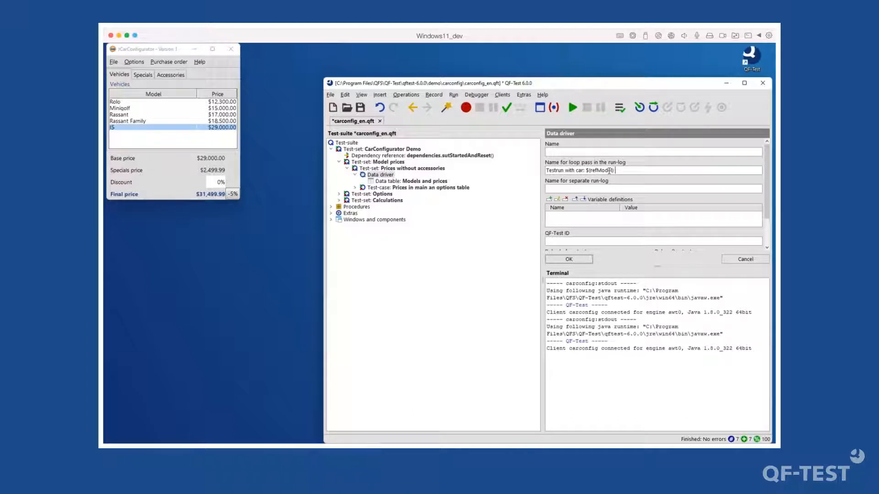
type("with ")
type("price: $(refPru")
key("Return")
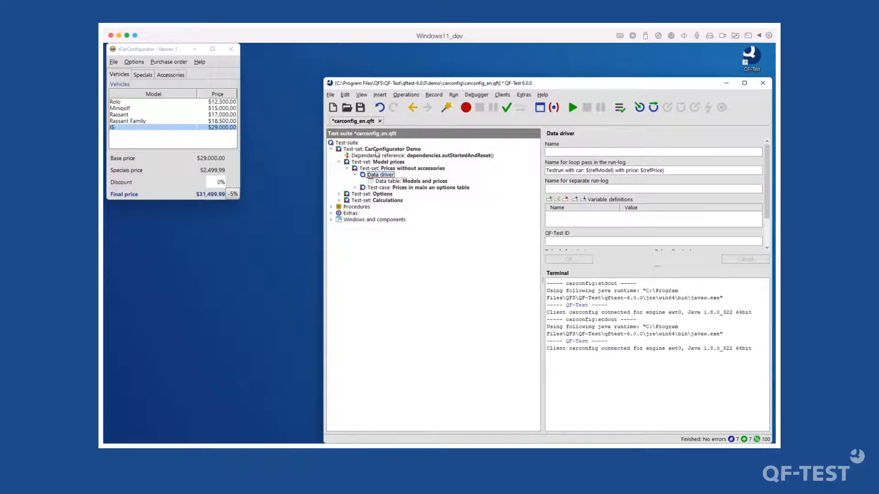
left_click(368, 161)
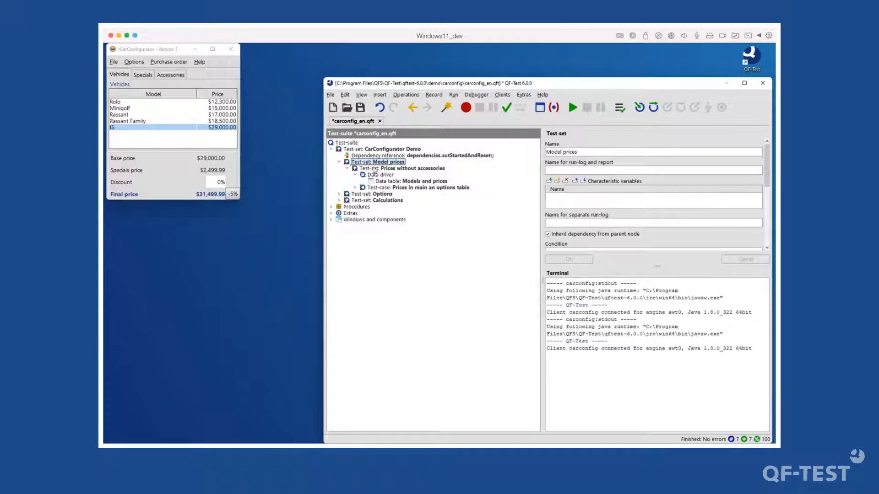
- Replay Model prices and review the run-log's per-car Testrun loop passes, from Rolo to I5
left_click(572, 110)
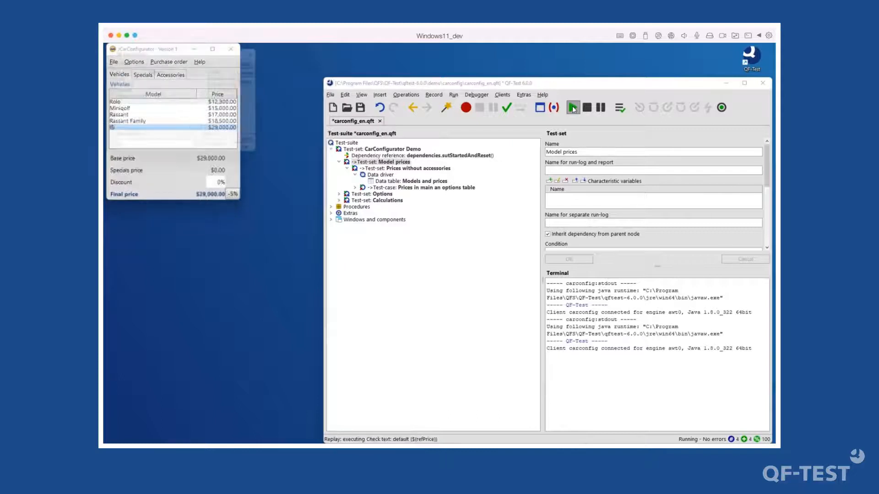
left_click(619, 108)
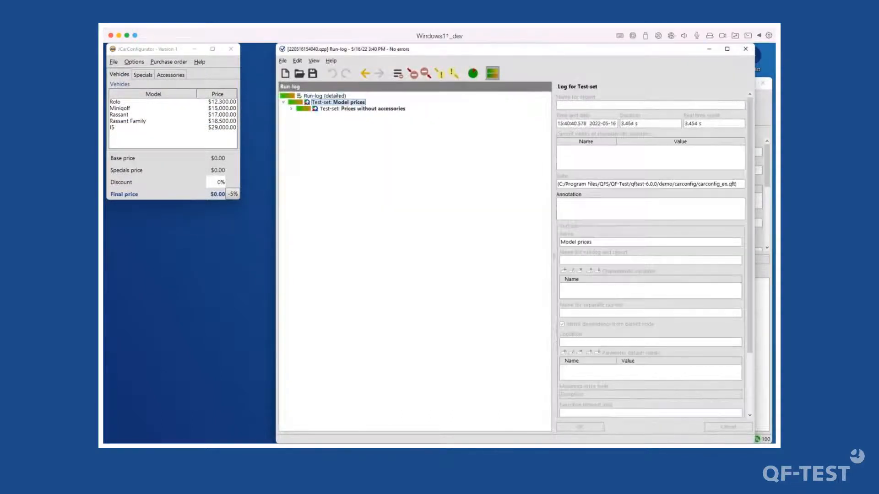
key("Right")
key("Right")
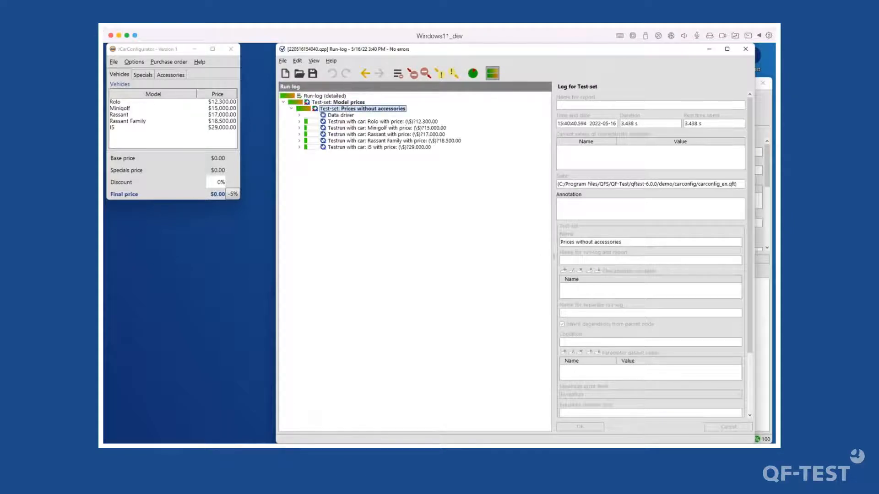
key("Down")
key("Down")
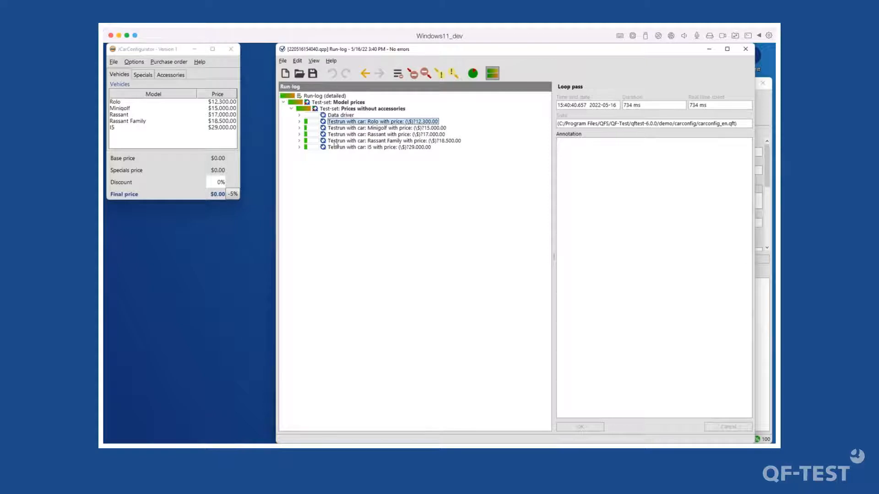
left_click(358, 136)
left_click(342, 122)
left_click(341, 116)
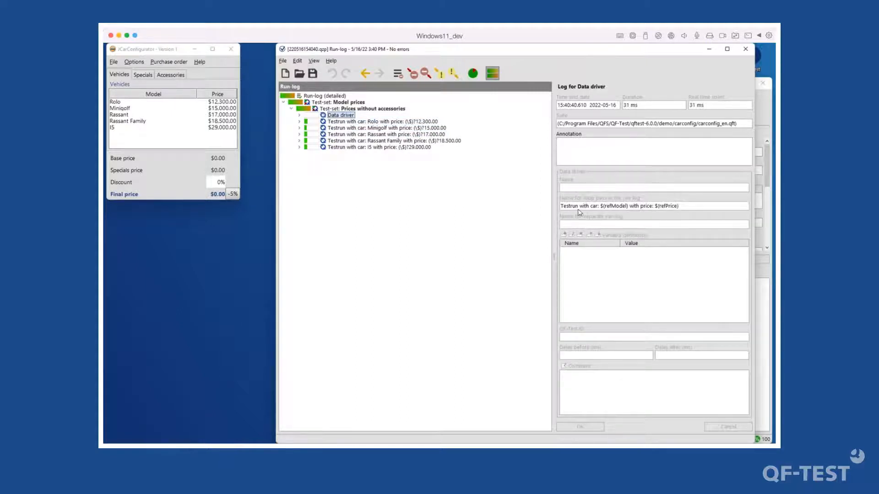
- Examine the Minigolf loop pass's logged name, marking the refModel and 'with price' parts
left_click(616, 207)
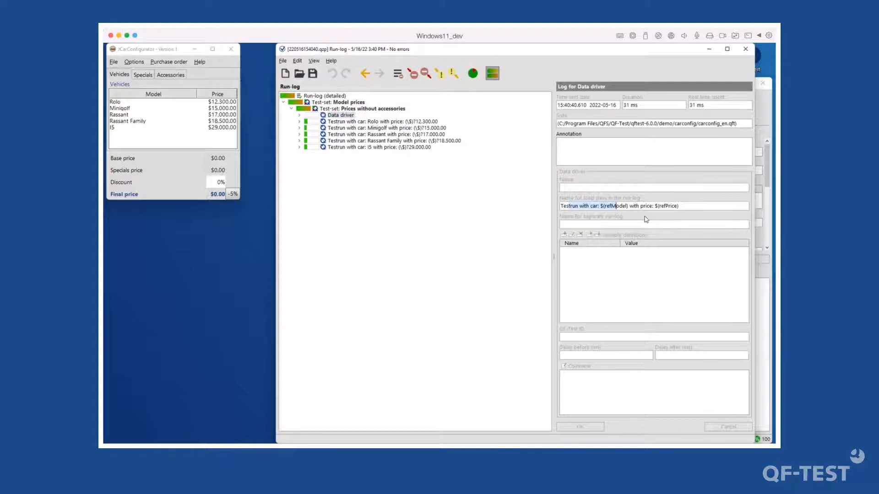
double_click(615, 207)
left_click(629, 206)
left_click(677, 207, "shift")
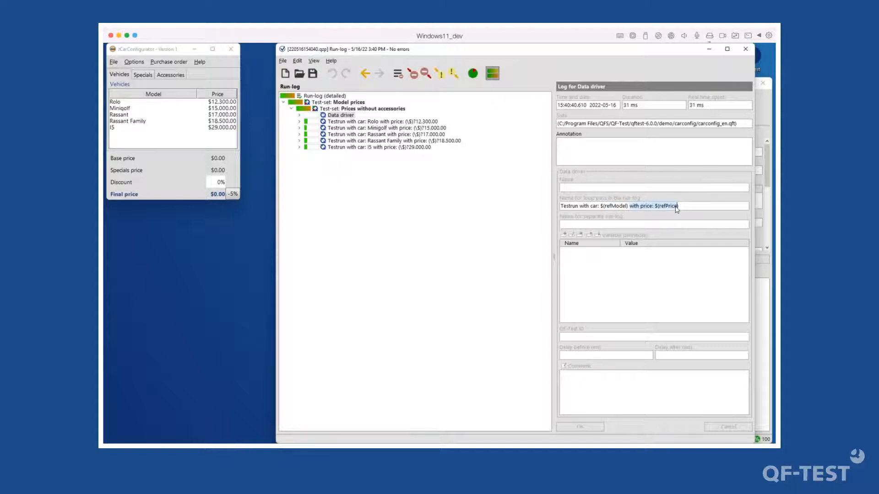
- Review the Minigolf main-window price check, close the run-log and select 'Prices in main an options table'
left_click(384, 128)
key("Right")
key("Right")
key("Right")
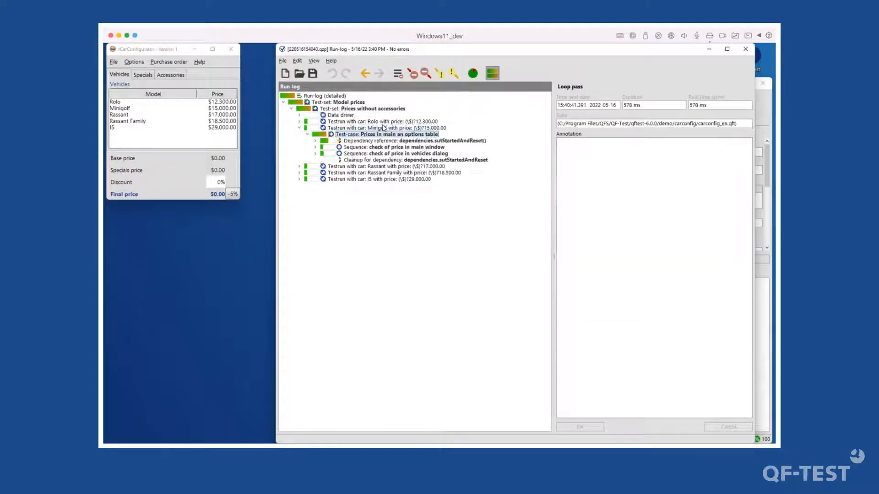
key("Down")
key("Down")
key("Right")
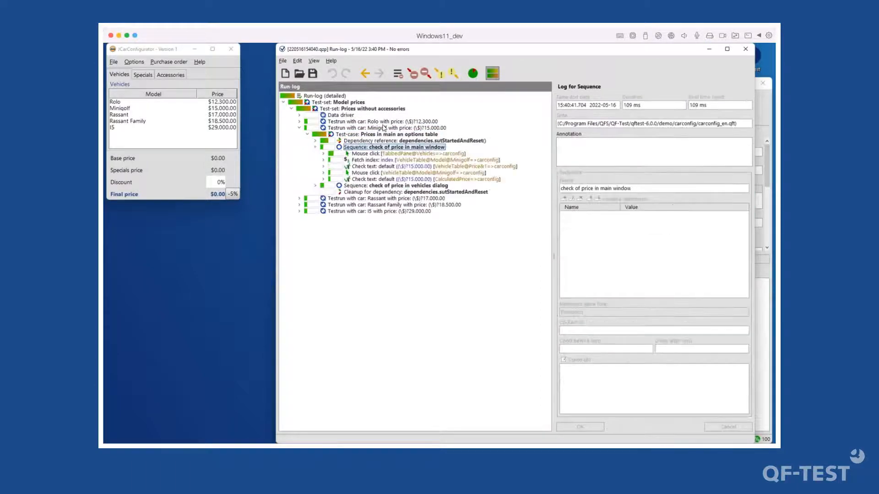
key("Right")
key("Down")
key("Left")
key("Left")
key("Left")
key("Left")
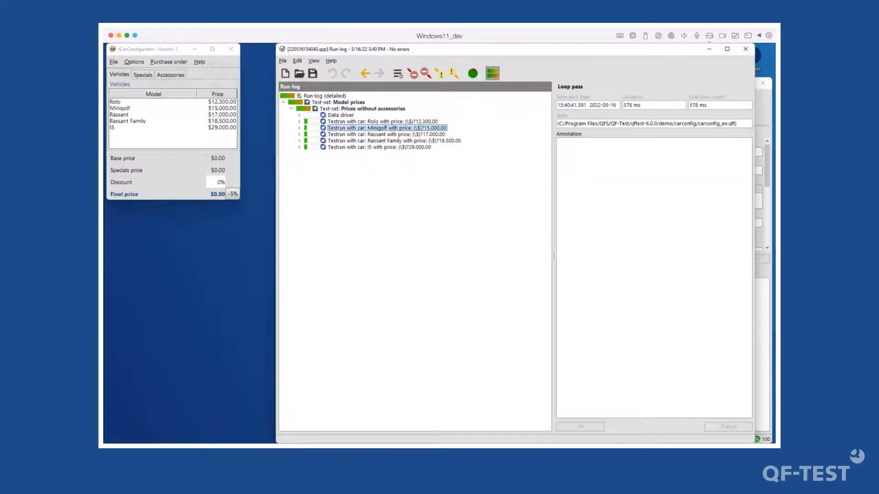
left_click(746, 49)
left_click(395, 188)
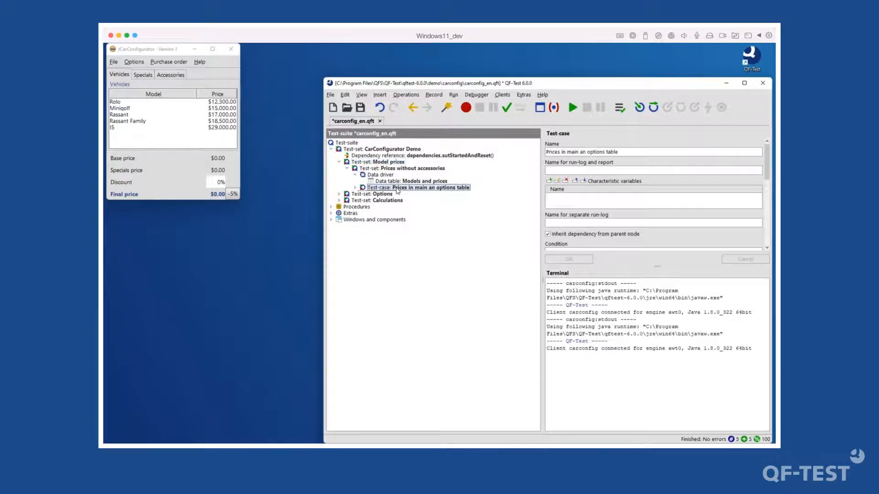
- Set the test-case's run-log and report name to 'Testcase Prices fopr car: $(refModel)'
double_click(414, 188)
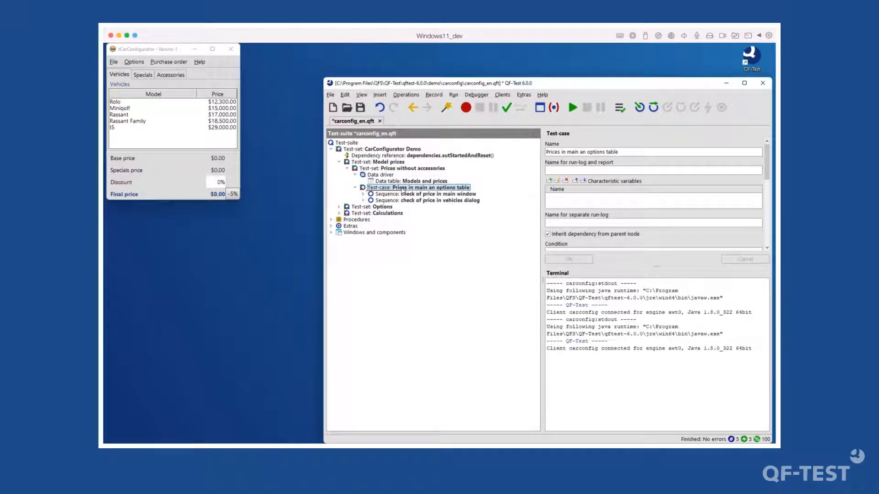
double_click(418, 188)
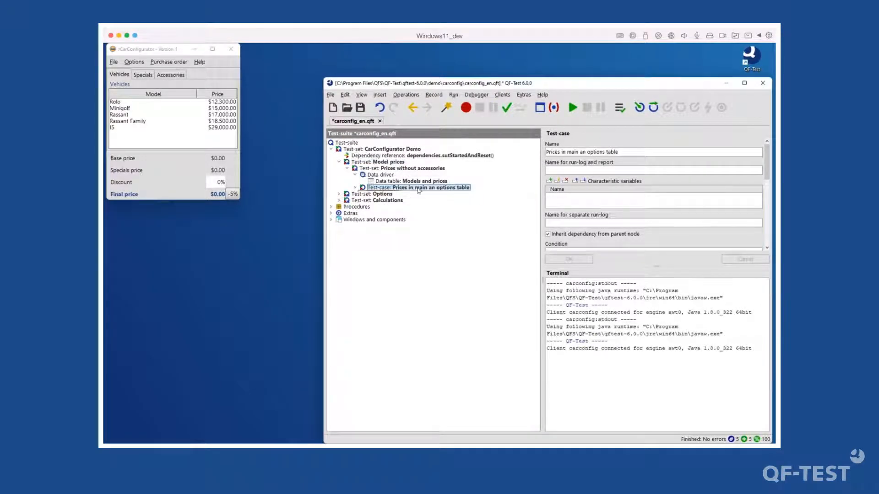
left_click(553, 172)
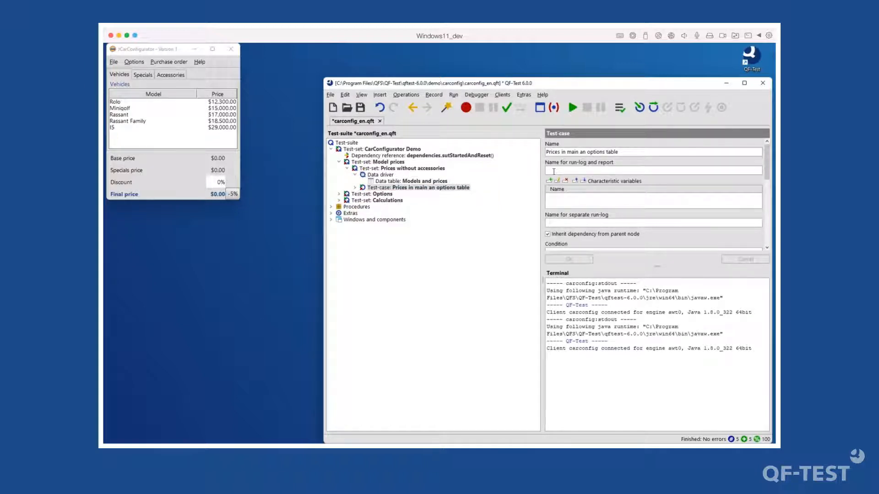
type("Testcase Prices")
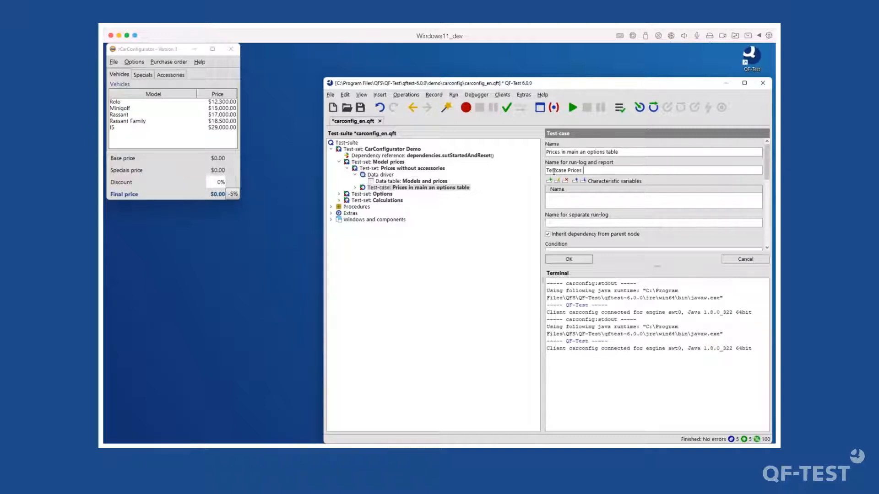
type(" fopr car: $(re")
key("BackSpace")
type("fModel")
type("=)")
key("BackSpace")
key("BackSpace")
left_click(580, 260)
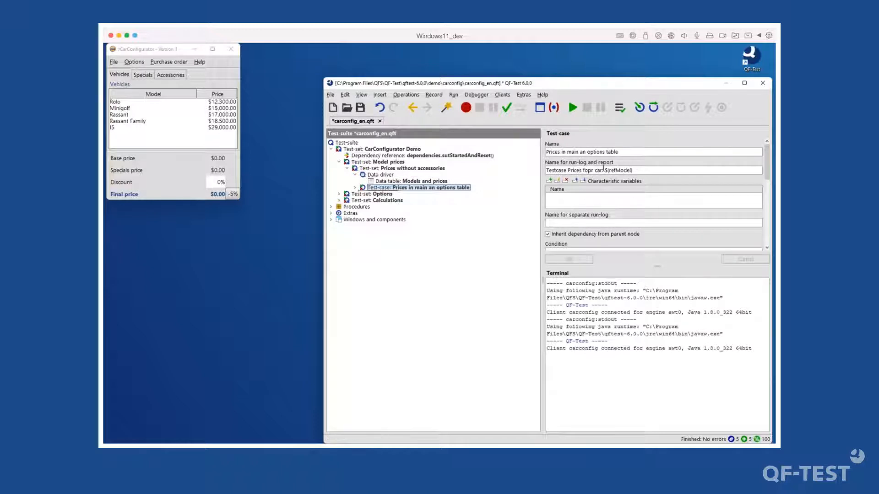
left_click(366, 163)
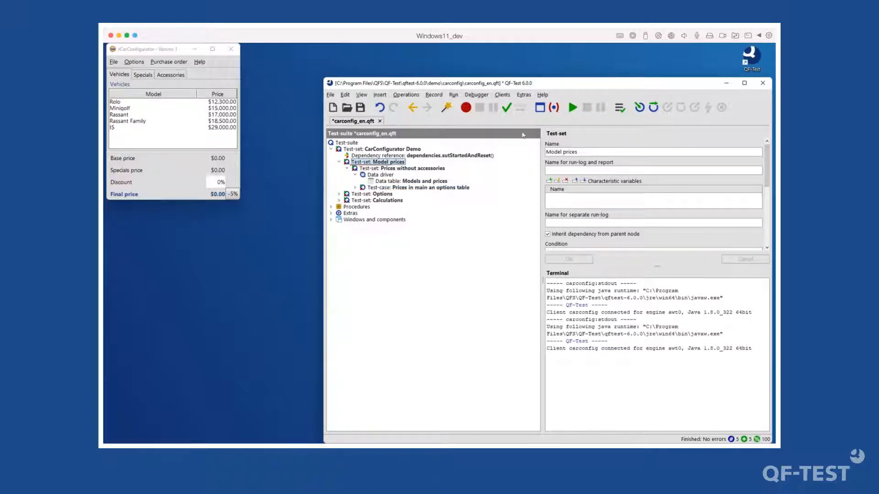
- Rerun the Model prices test-set and open its run-log, expanding the car test runs
left_click(575, 108)
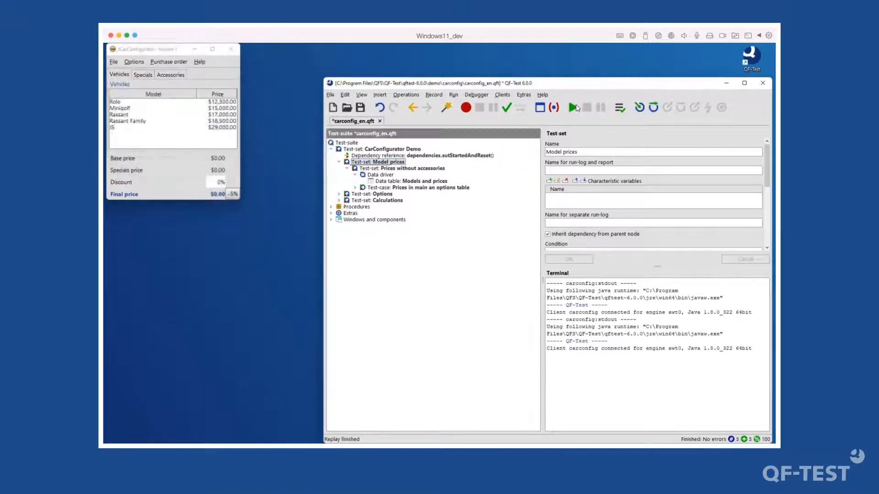
left_click(619, 108)
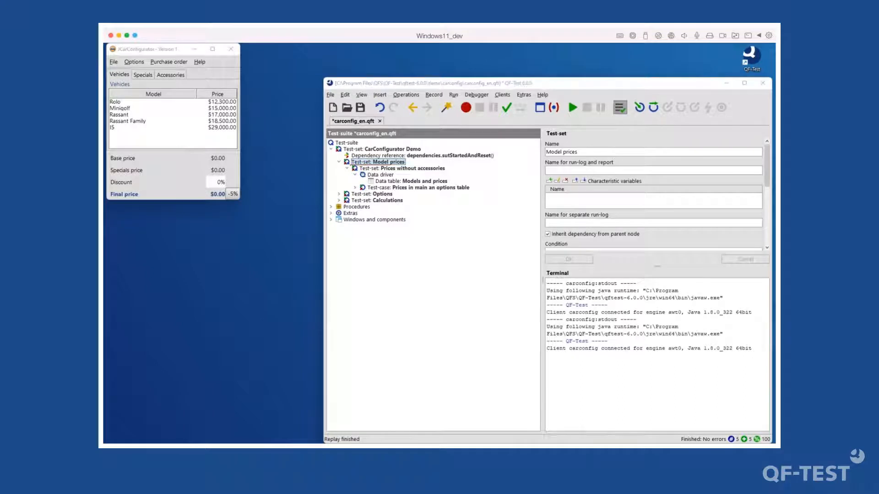
key("Down")
key("Right")
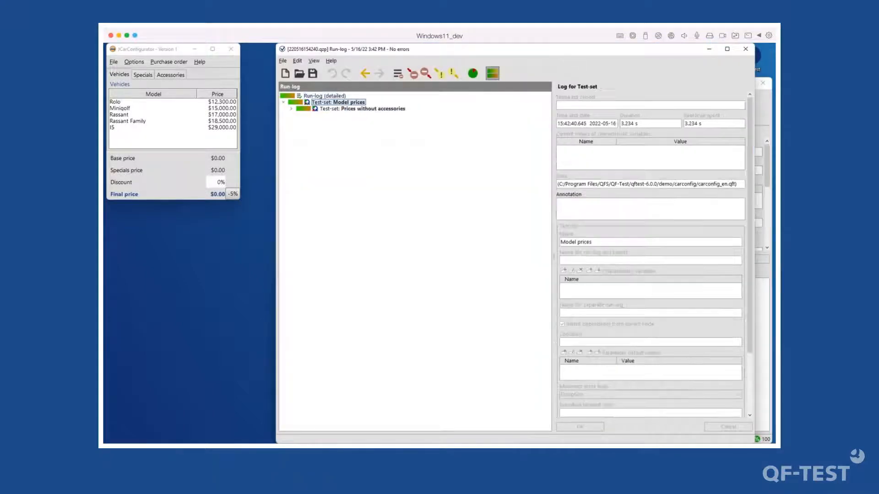
key("Down")
key("Right")
key("Down")
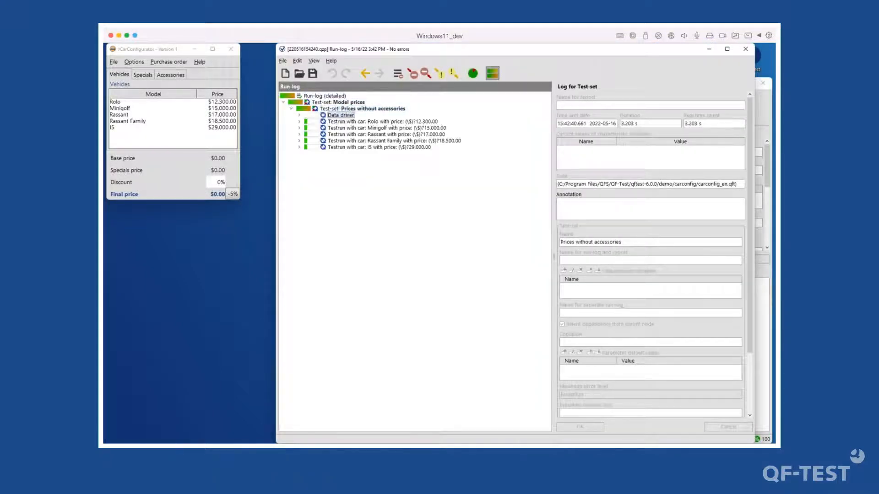
key("Down")
key("Right")
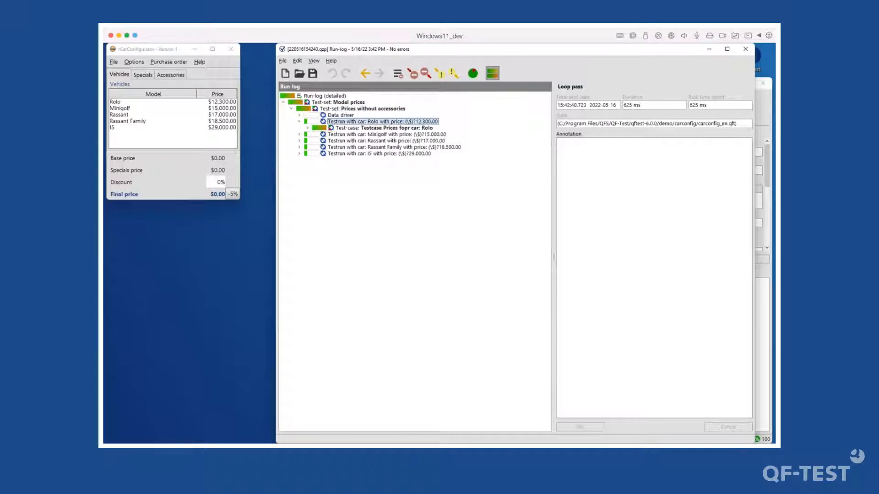
- Check the logged test-case names for Rolo, Minigolf, Rassant and Rassant Family, then close the run-log
key("Down")
key("Down")
key("Right")
key("Down")
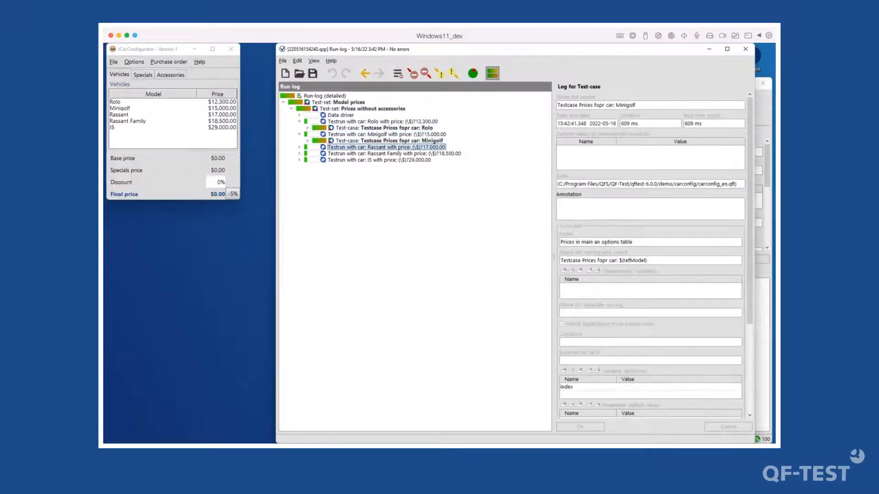
key("Down")
key("Right")
key("Down")
key("Down")
key("Right")
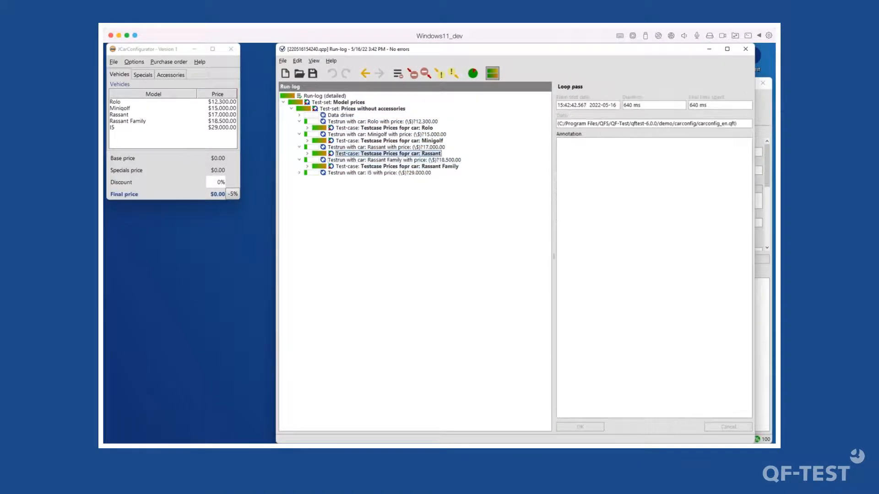
key("Up")
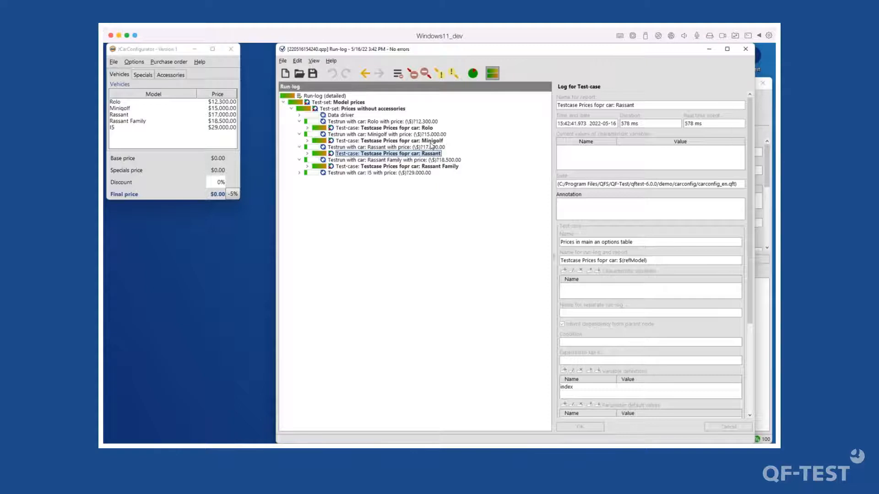
left_click(430, 142)
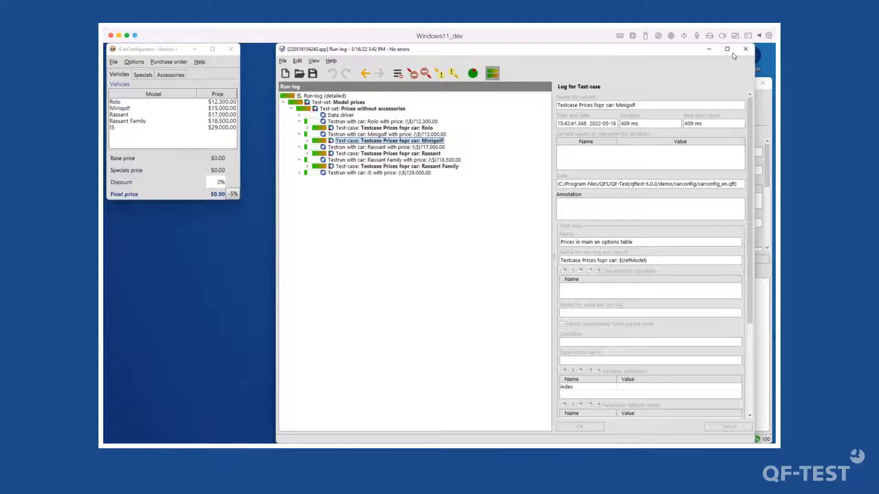
left_click(745, 49)
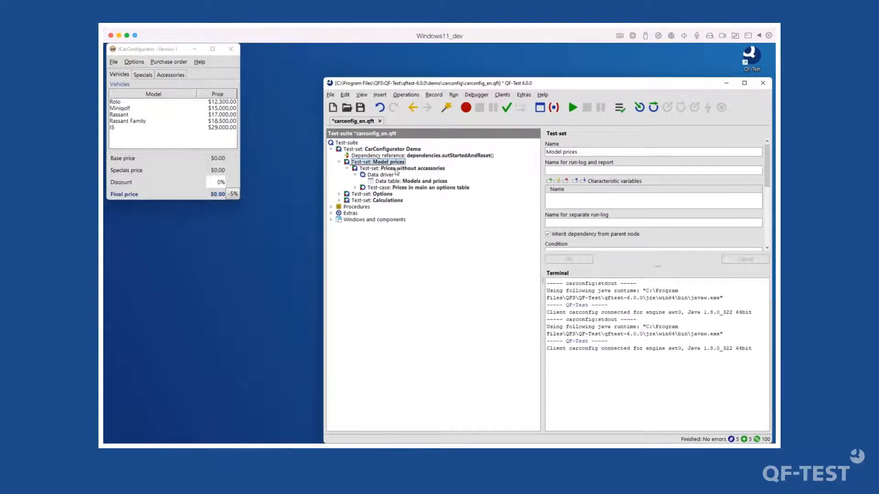
- Correct the test-case's run-log name to 'Testcase Prices for car: $(refModel)'
left_click(392, 187)
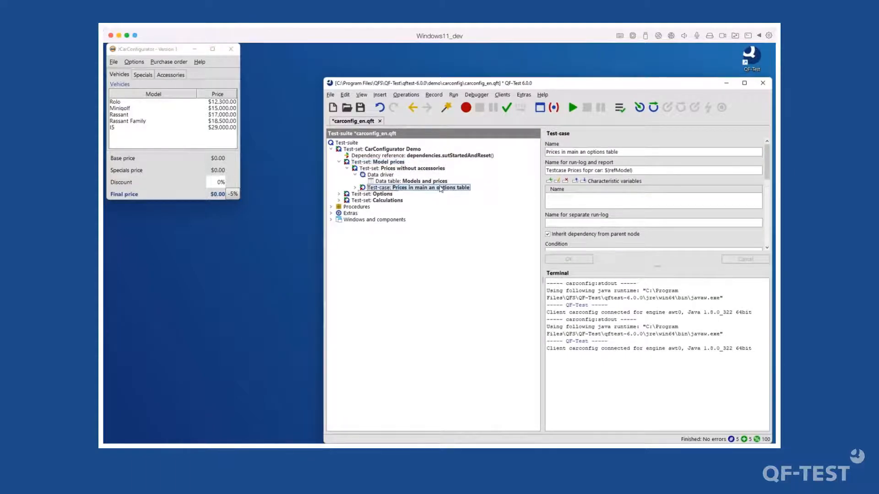
left_click(590, 170)
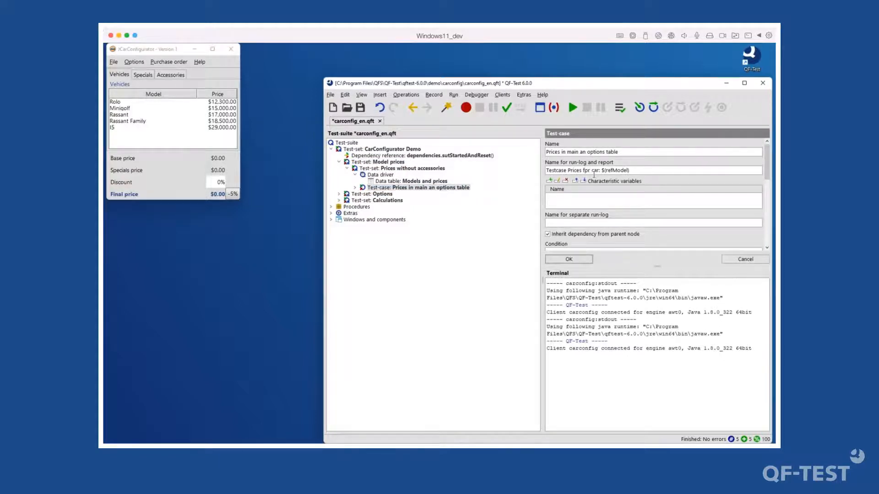
key("BackSpace")
left_click(579, 260)
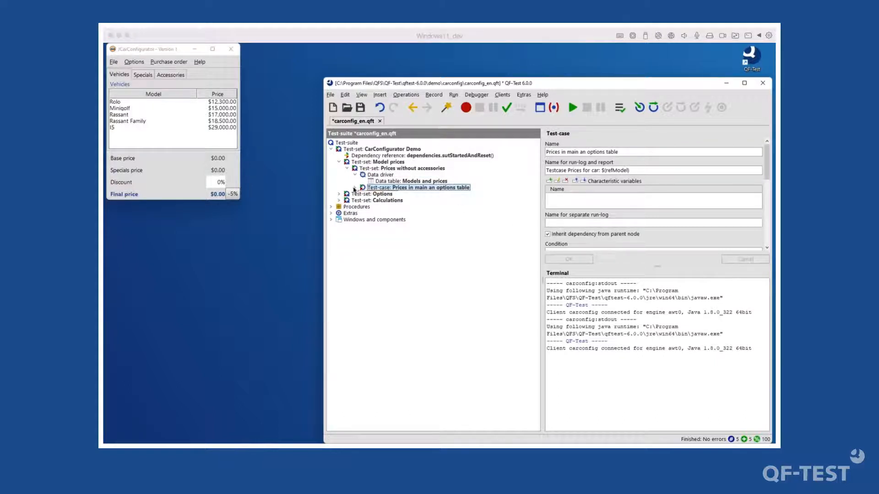
left_click(354, 189)
left_click(364, 201)
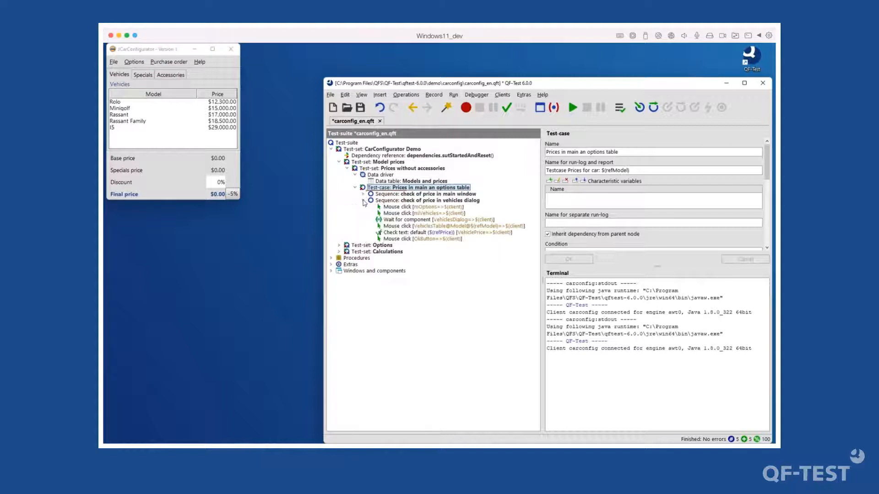
- Save the test-suite, dismiss the error, and rerun the Model prices test-set
left_click(361, 109)
left_click(432, 303)
left_click(375, 169)
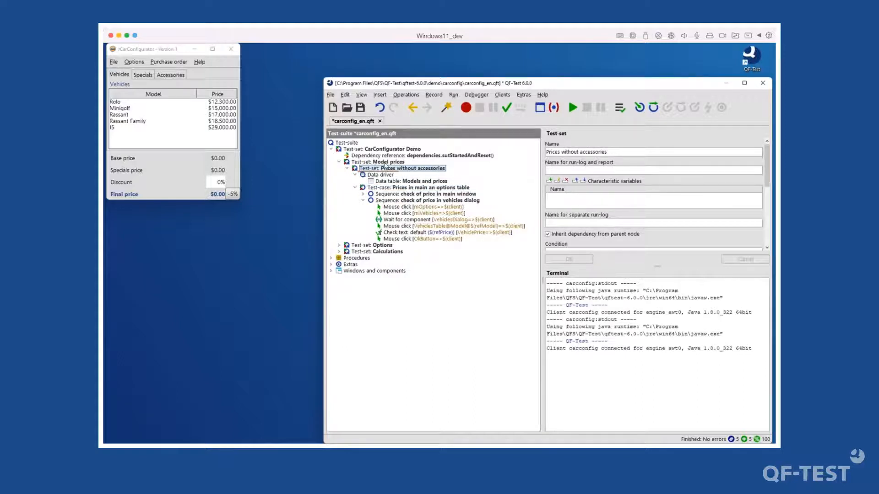
left_click(385, 163)
key("Return")
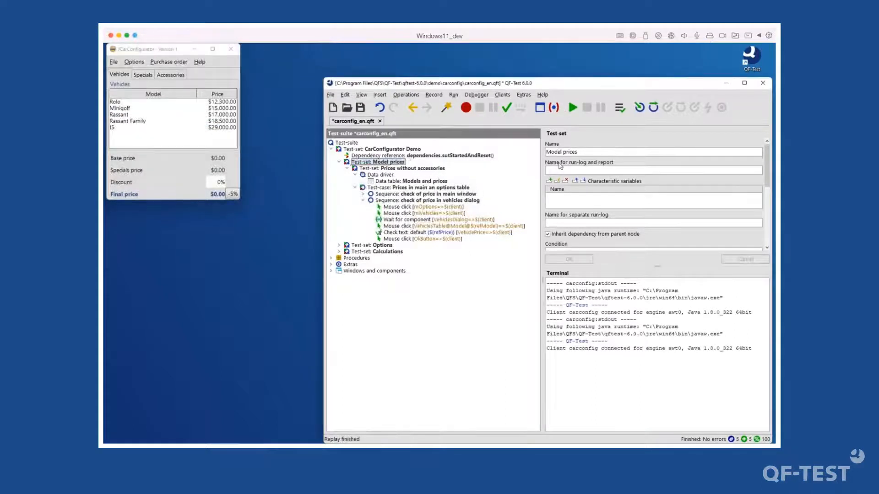
- Open the new run-log and expand the Model prices test runs down to Minigolf
left_click(620, 108)
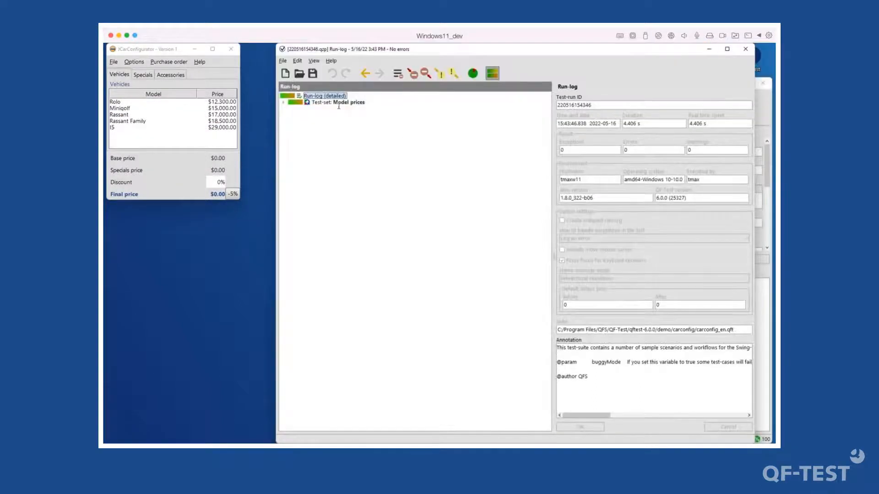
key("Down")
key("Right")
key("Down")
key("Right")
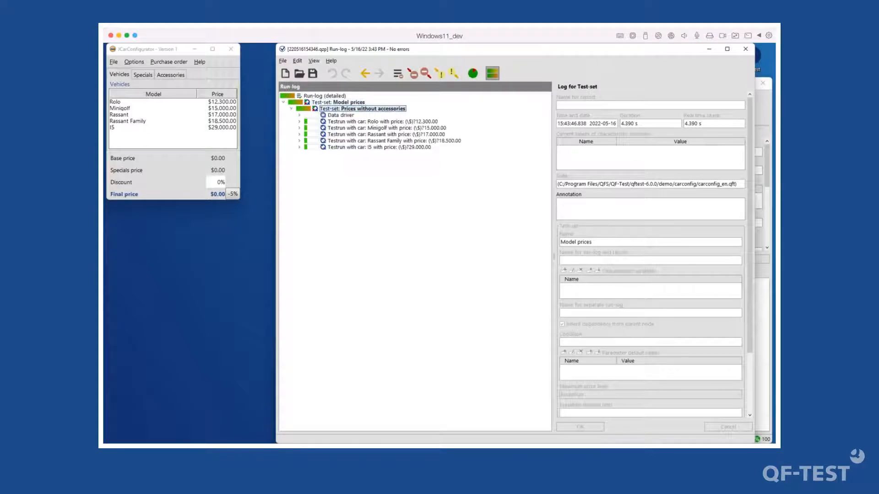
key("Down")
key("Down")
key("Down")
key("Right")
- Confirm the corrected test-case names, e.g. 'Testcase Prices for car: Rassant', in the log
key("Down")
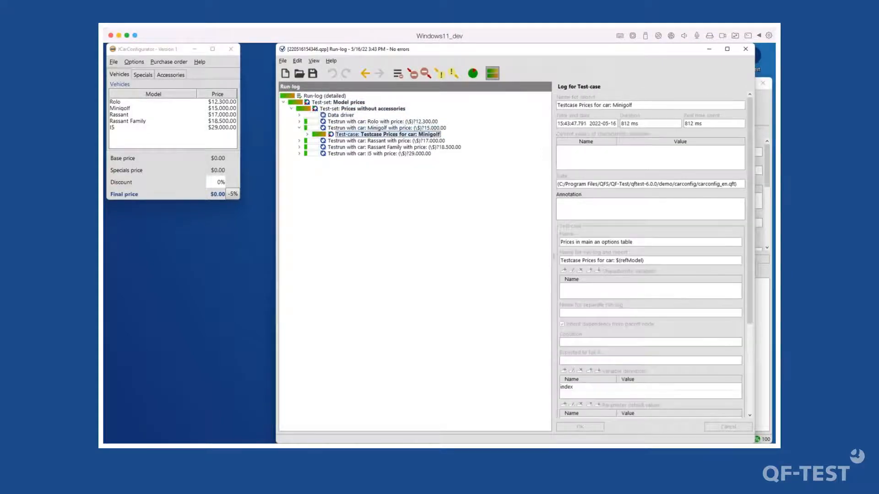
key("Down")
key("Right")
key("Down")
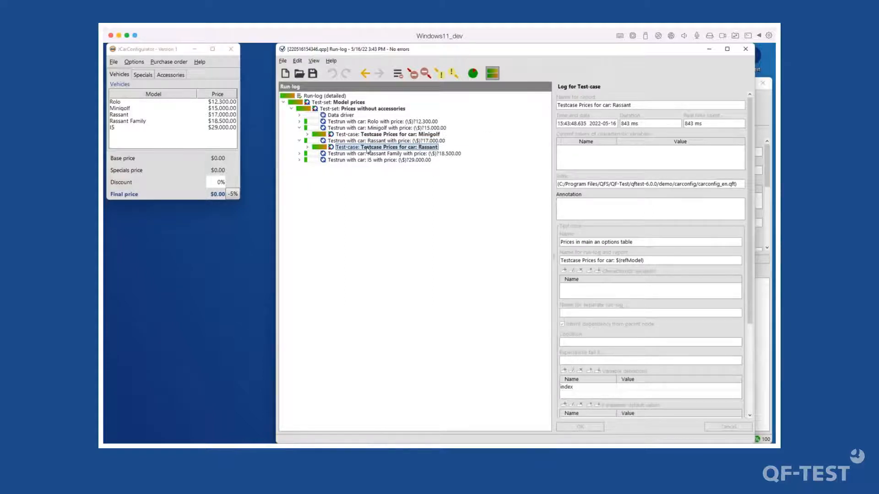
key("Right")
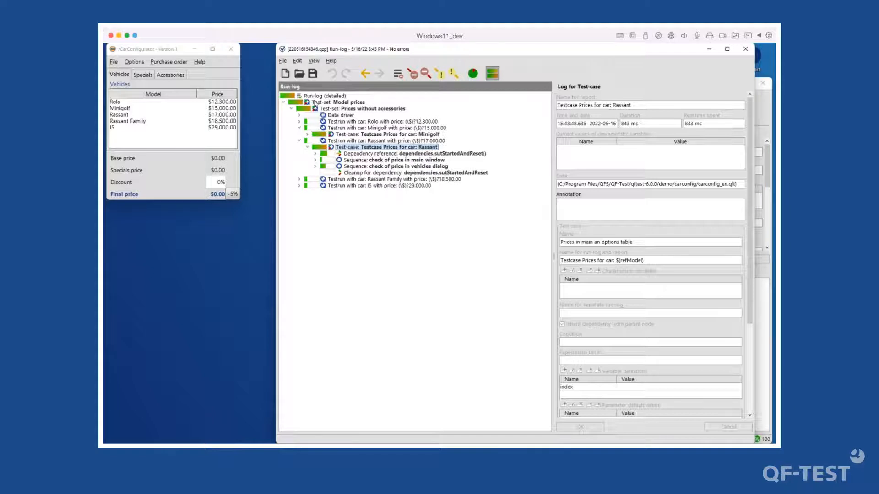
left_click(283, 61)
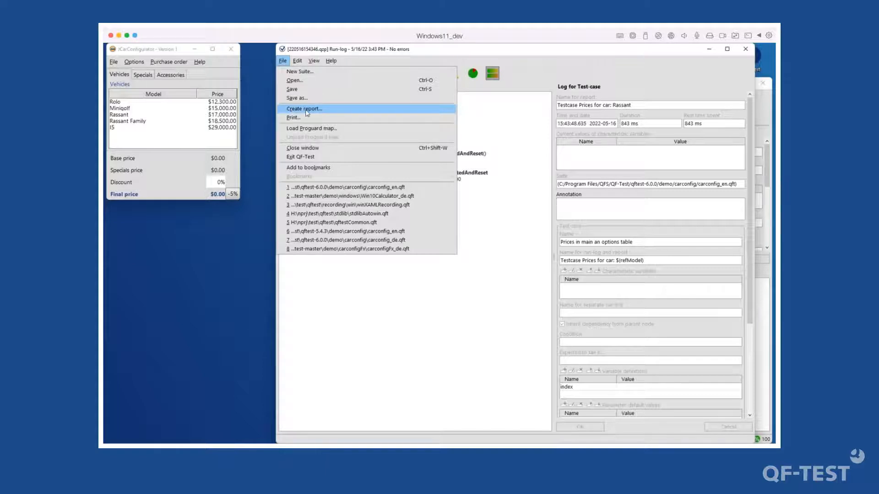
- Create an HTML report from the run-log with 'Show report in HTML browser' enabled
left_click(533, 81)
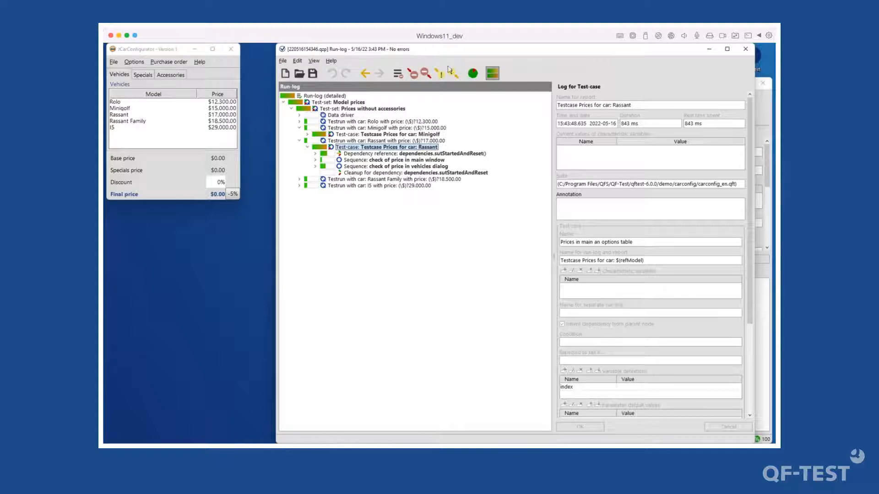
left_click(473, 76)
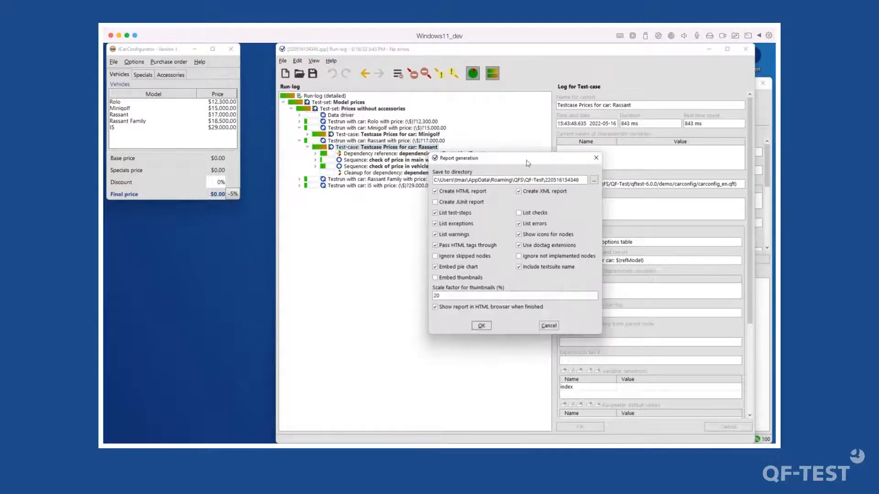
key("Escape")
left_click(282, 61)
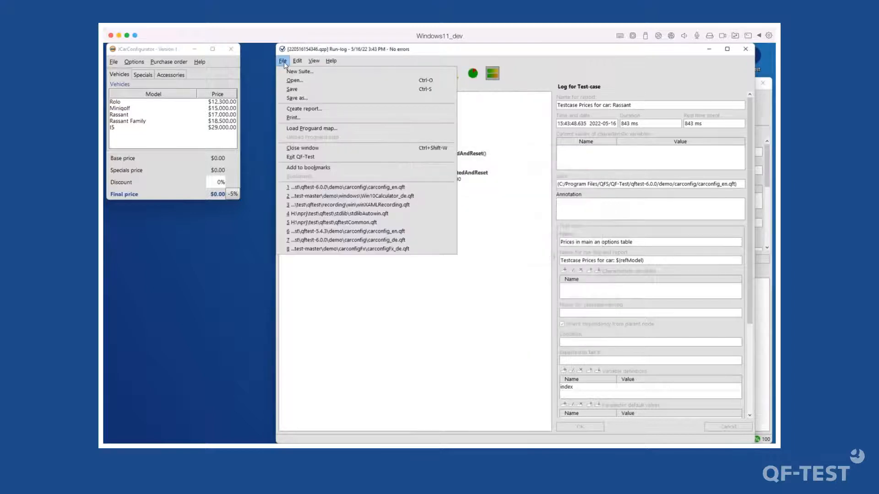
left_click(313, 109)
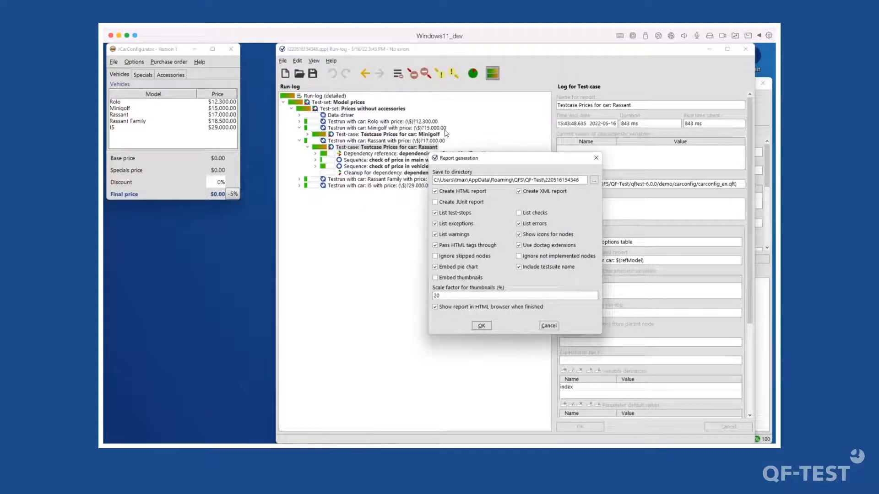
left_click(482, 327)
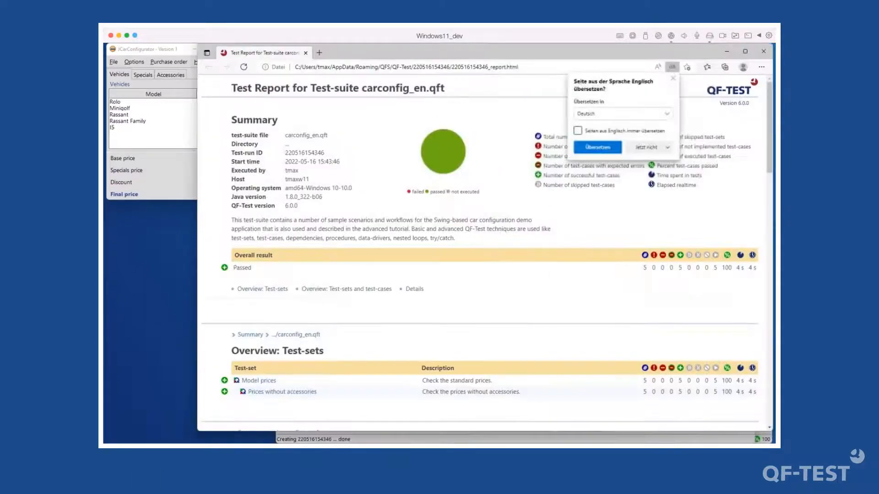
- Dismiss Edge's translate offer and scroll down to the report's Overview: Test-sets table
left_click(673, 79)
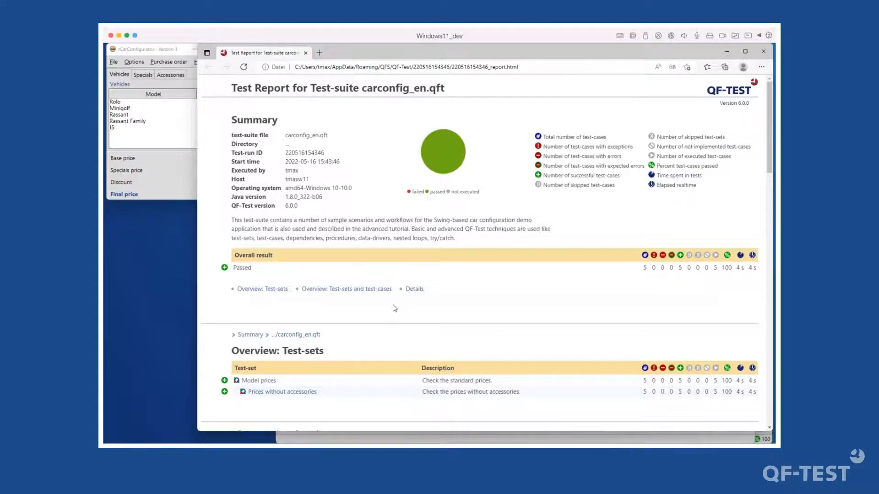
scroll(394, 308, "down", 2)
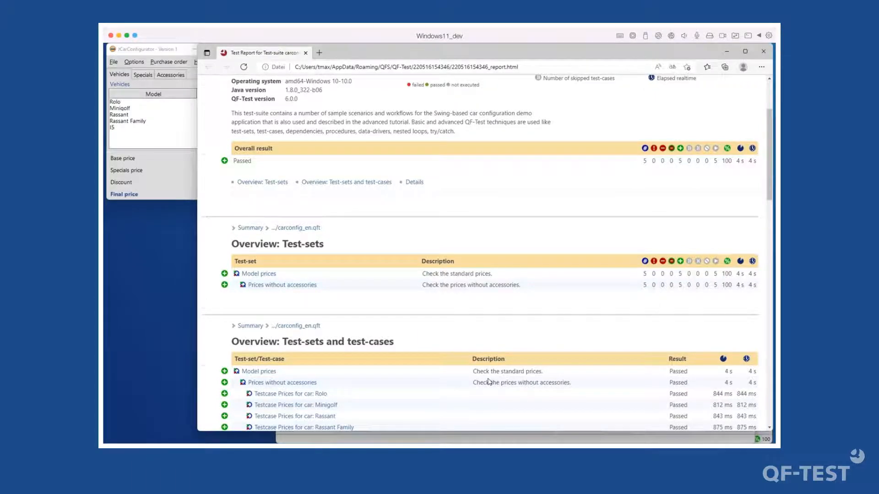
scroll(321, 238, "down", 3)
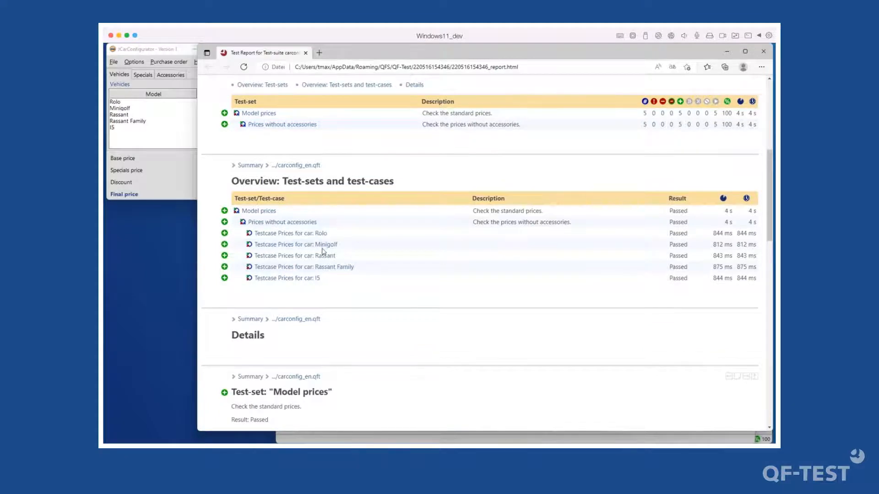
- Scroll through the report details for the Rolo, Minigolf, Rassant, Rassant Family and I5 test-cases
scroll(323, 316, "down", 2)
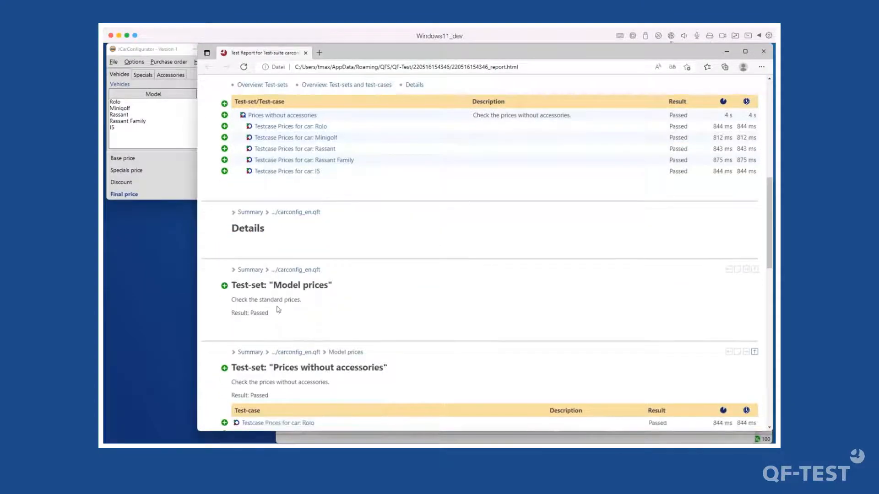
scroll(298, 334, "down", 3)
scroll(302, 329, "down", 4)
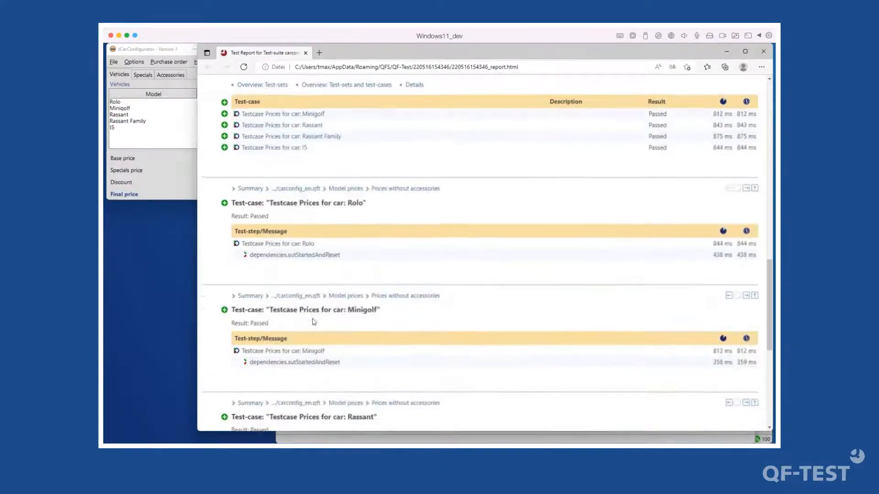
scroll(395, 317, "down", 6)
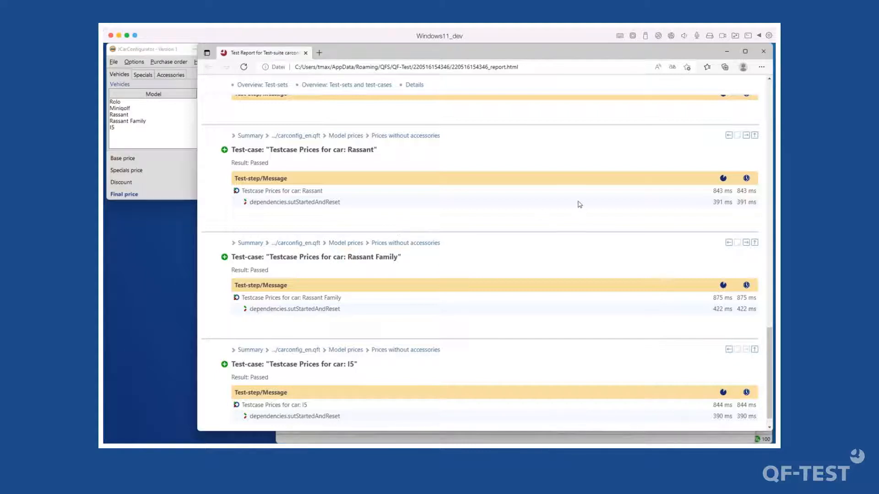
- Minimize Edge, close the run-log, and browse the Prices in main an options table sequences
left_click(728, 53)
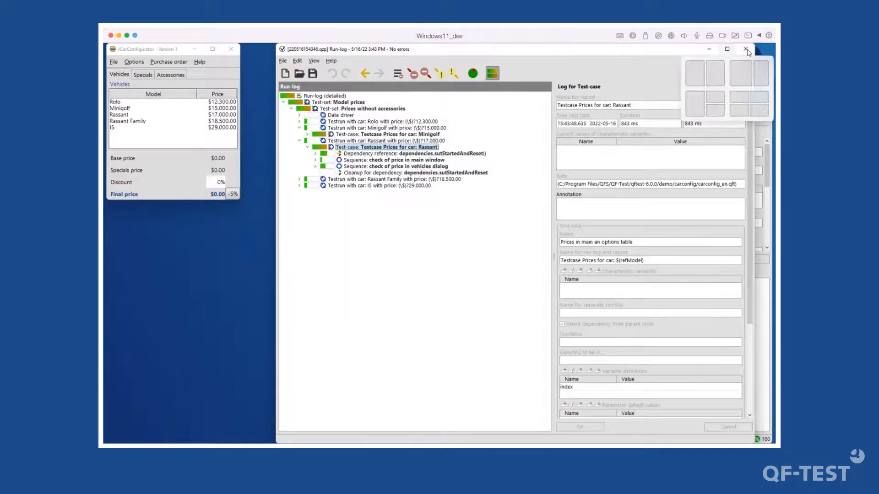
left_click(747, 52)
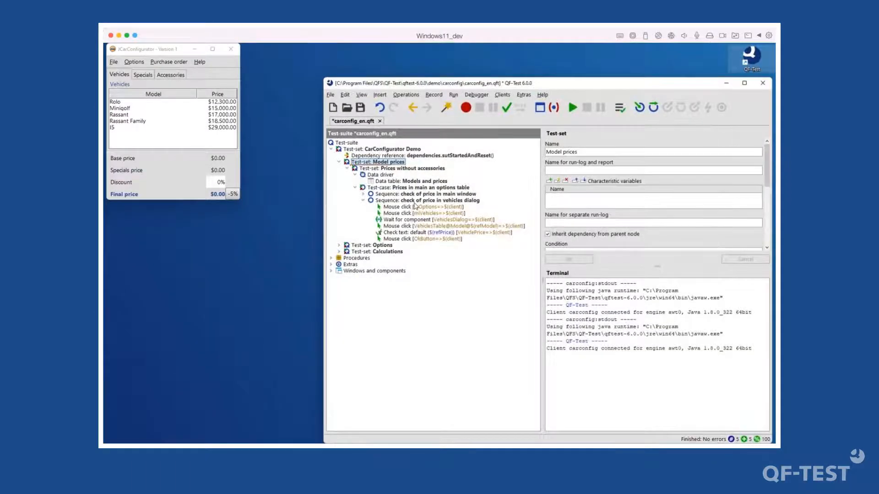
left_click(413, 201)
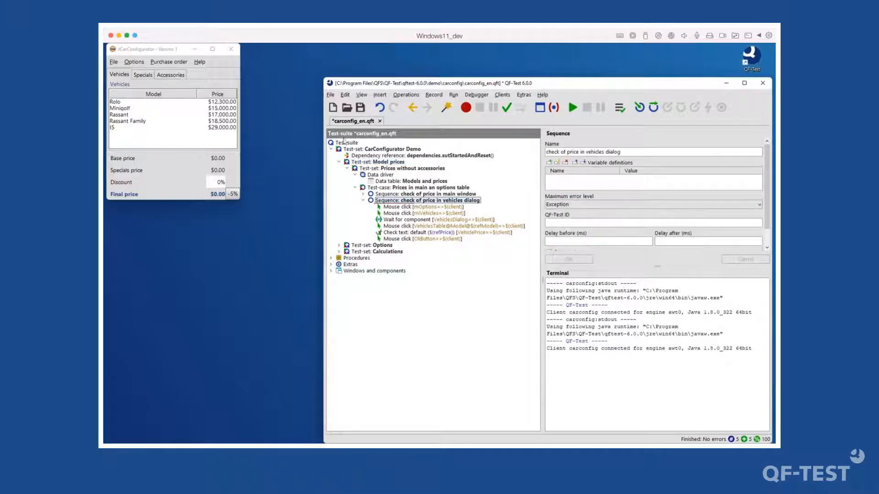
left_click(364, 200)
left_click(419, 194)
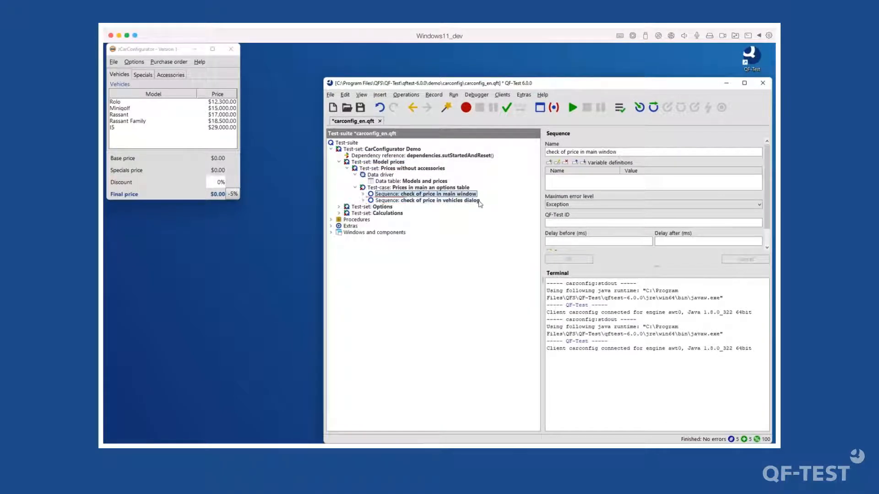
key("Up")
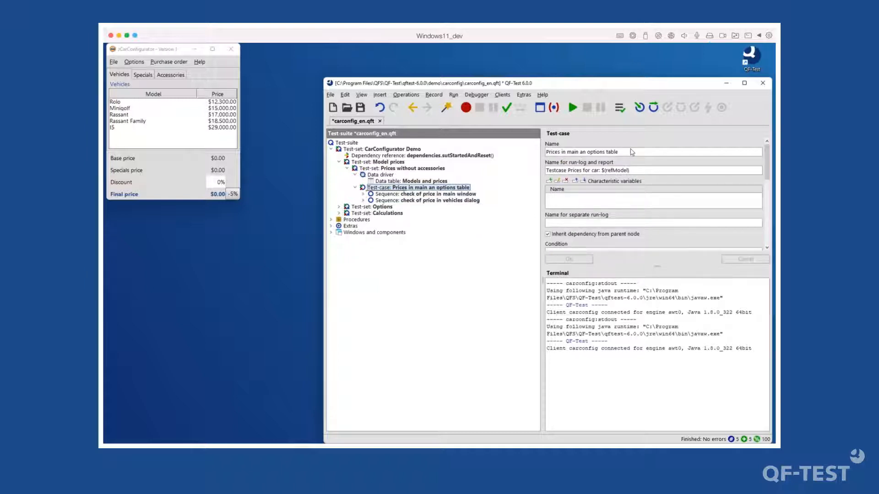
key("Tab")
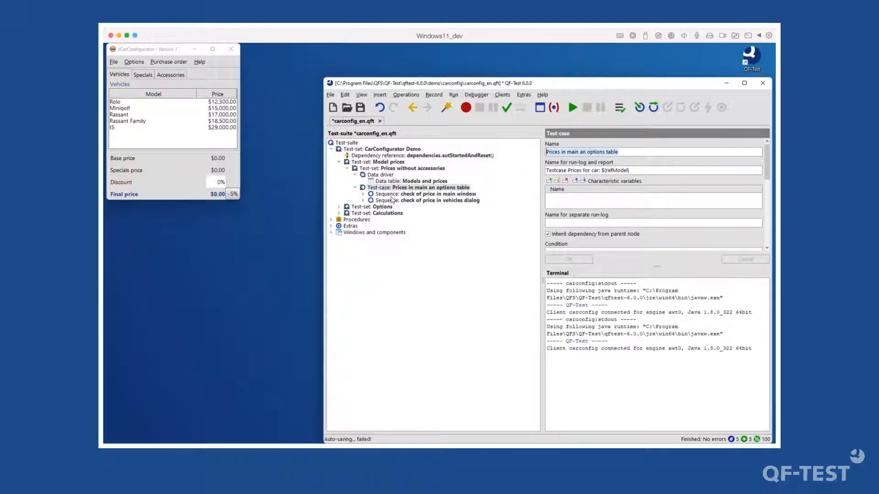
- Expand and collapse the main window and vehicles dialog price-check sequences, leaving the main window one selected
left_click(395, 195)
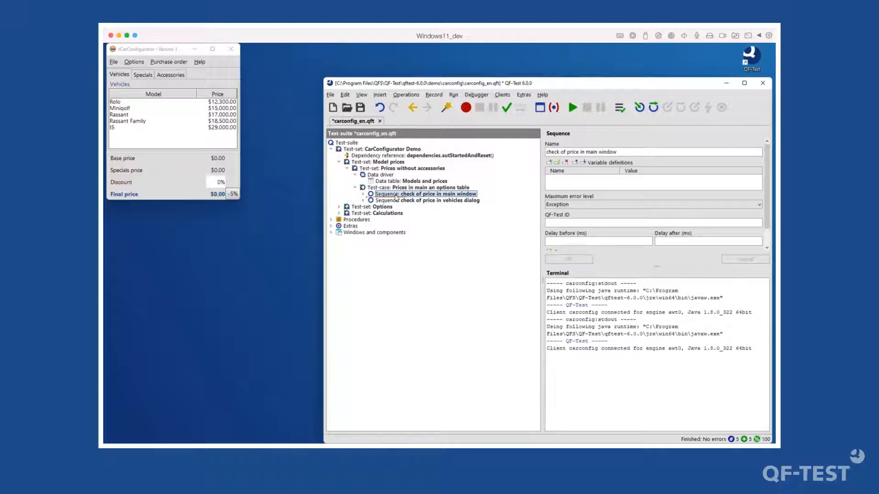
key("Down")
key("Right")
key("Up")
key("Right")
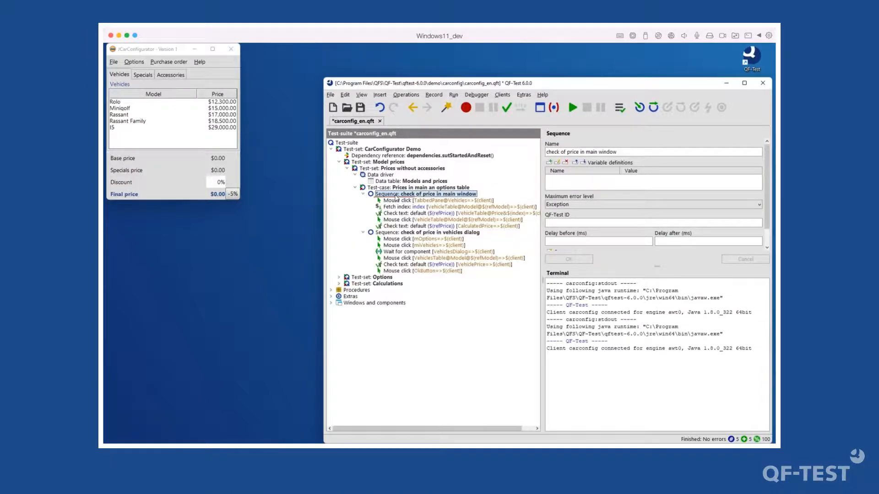
key("Left")
key("Down")
key("Left")
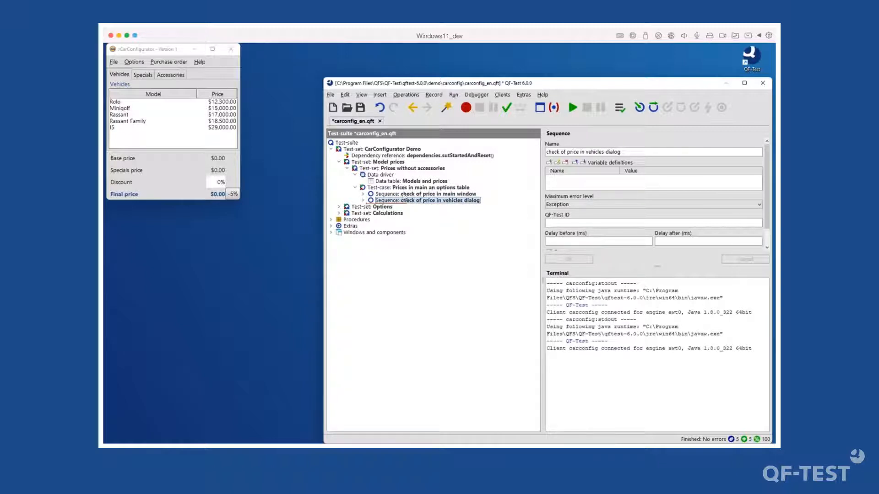
left_click(405, 195)
- Transform the main window price-check sequence into a test-step, then undo the change
right_click(405, 196)
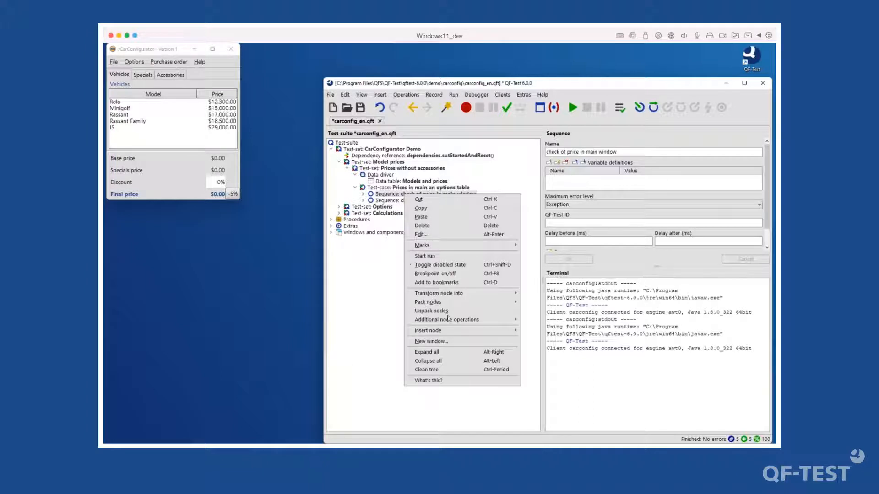
mouse_move(465, 294)
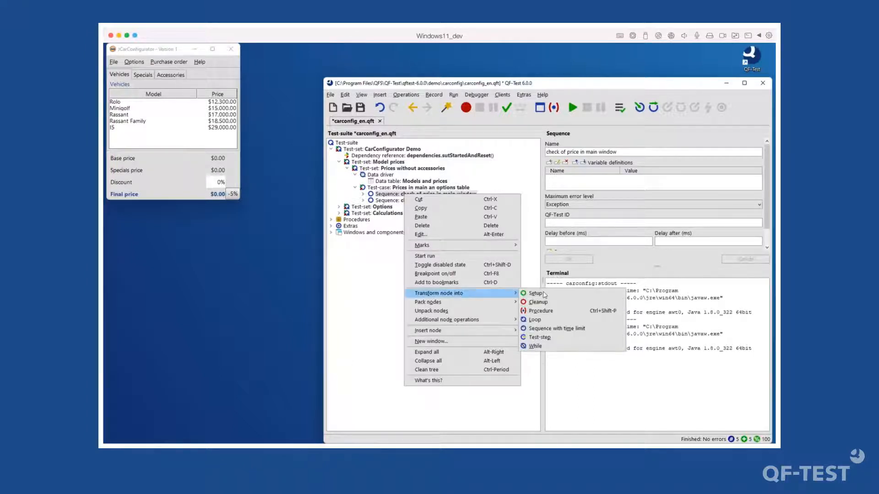
left_click(540, 337)
key("Down")
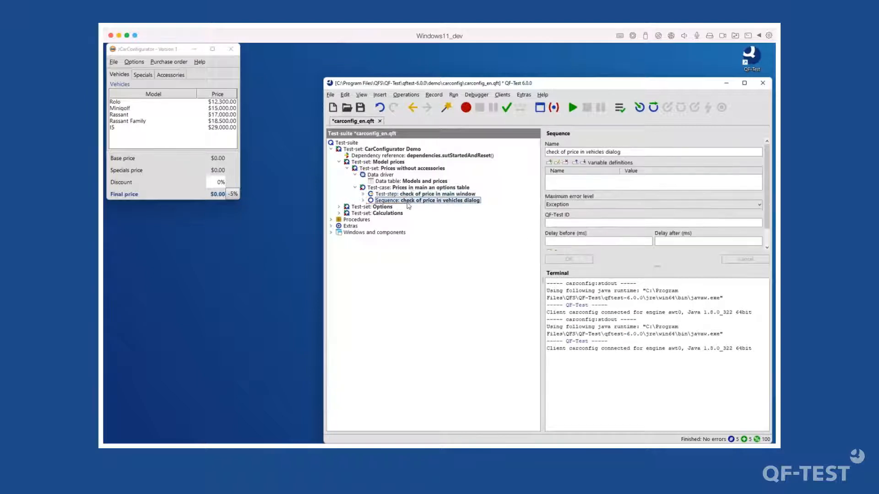
right_click(407, 202)
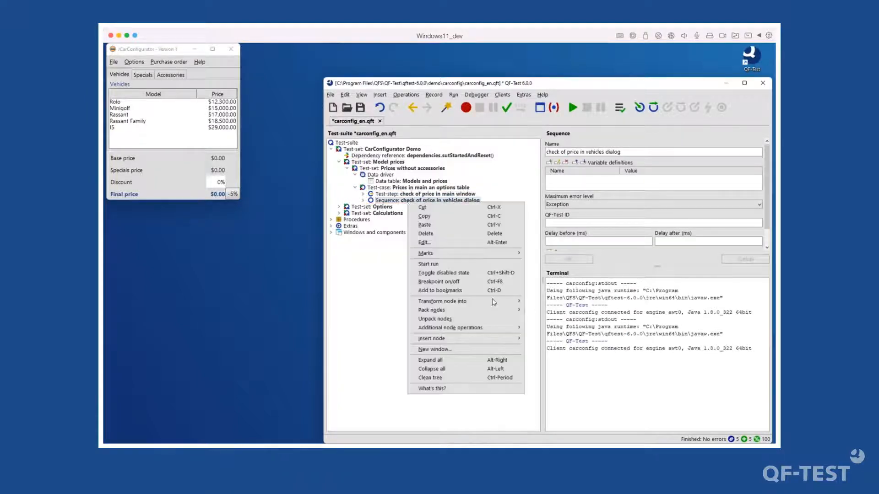
left_click(380, 107)
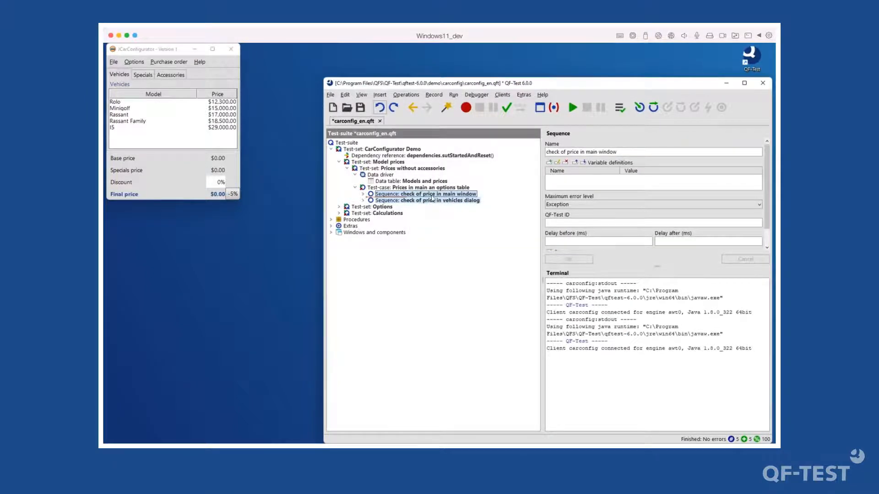
- Transform both selected price-check sequences into test-steps together
right_click(432, 198)
mouse_move(477, 297)
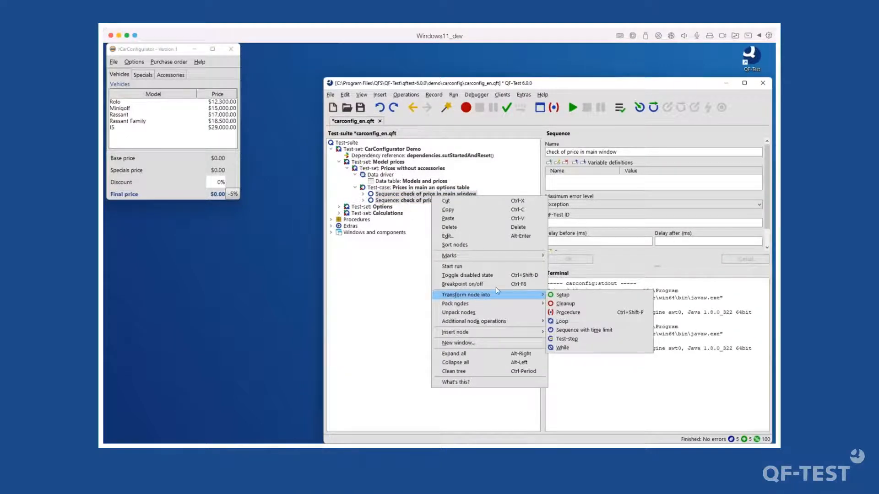
left_click(568, 339)
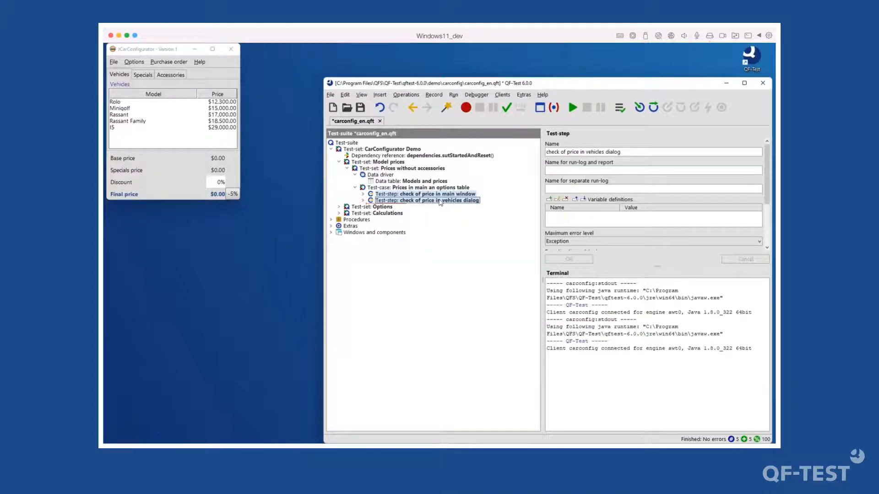
- Expand the Options and Calculations branches, then move to the New sequence under Vehicle changes
double_click(376, 207)
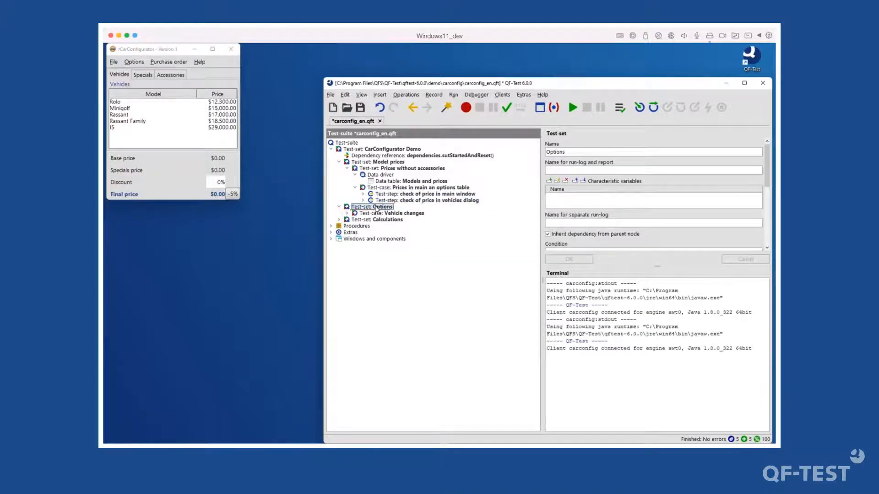
key("Right")
key("Right")
key("Right")
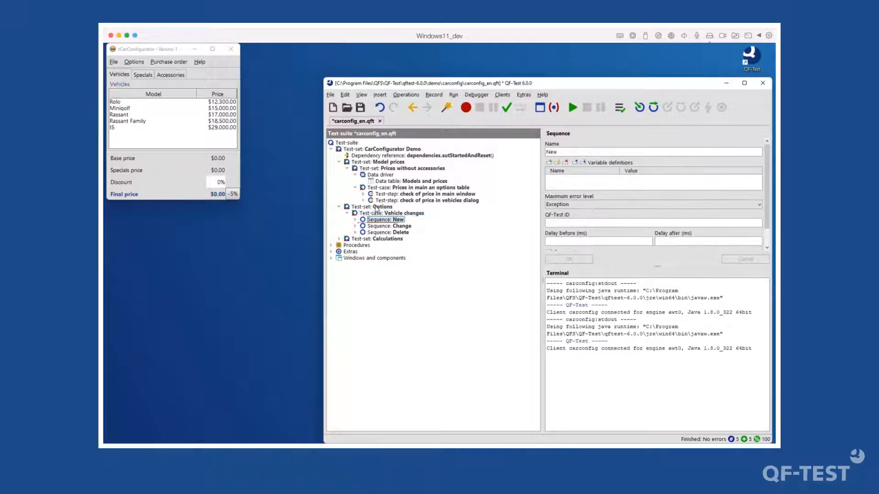
key("Down")
key("Down")
key("Down")
key("Right")
key("Right")
key("Right")
key("Right")
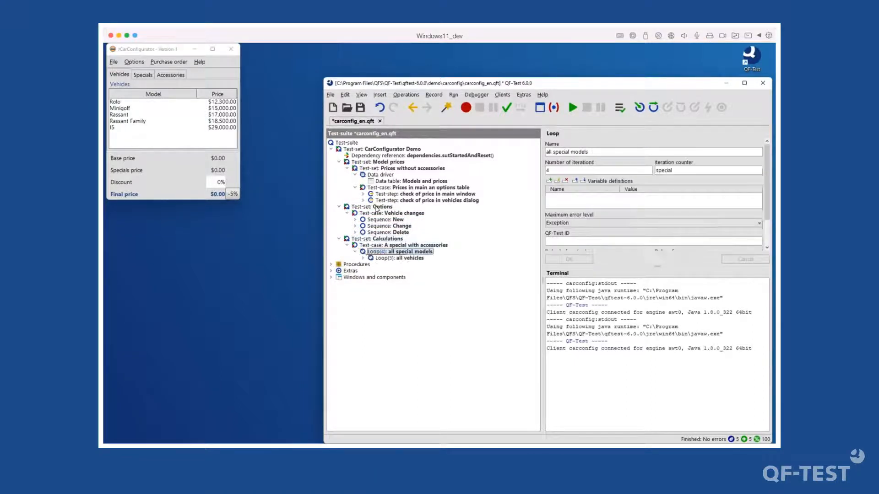
key("Down")
key("Down")
key("Up")
key("Right")
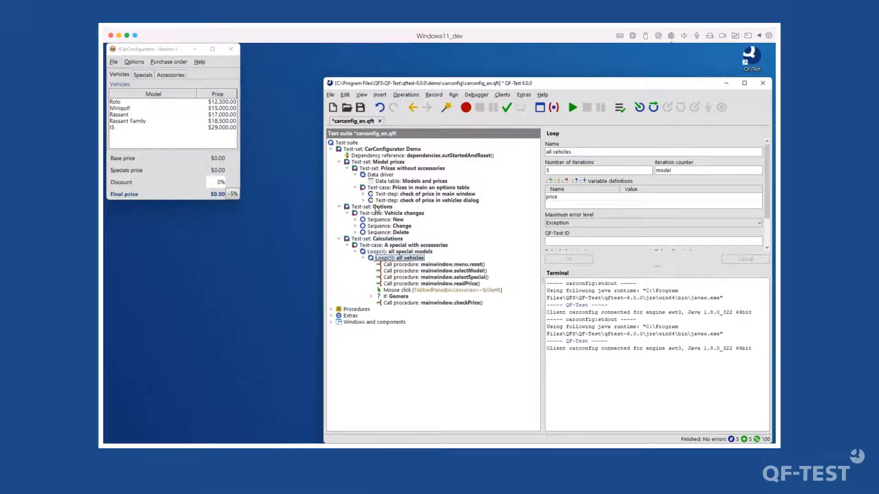
key("Left")
key("Left")
key("Left")
key("Left")
key("Left")
key("Left")
key("Left")
key("Up")
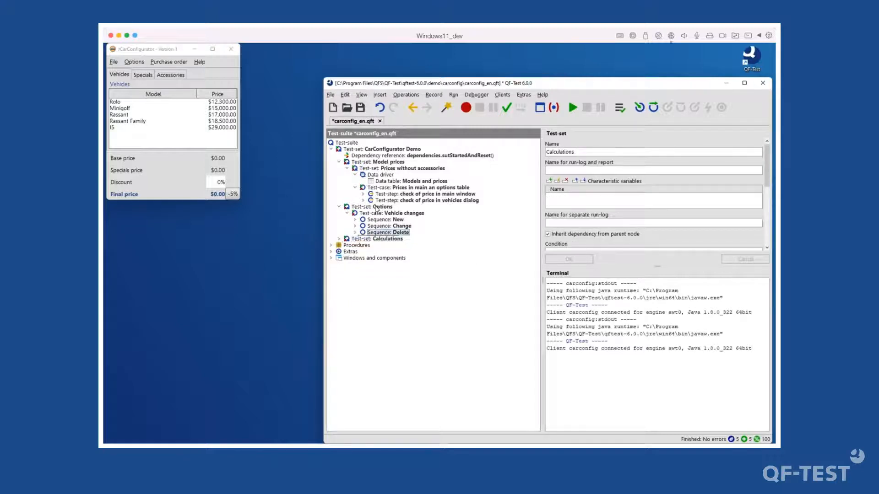
key("Up")
key("Up")
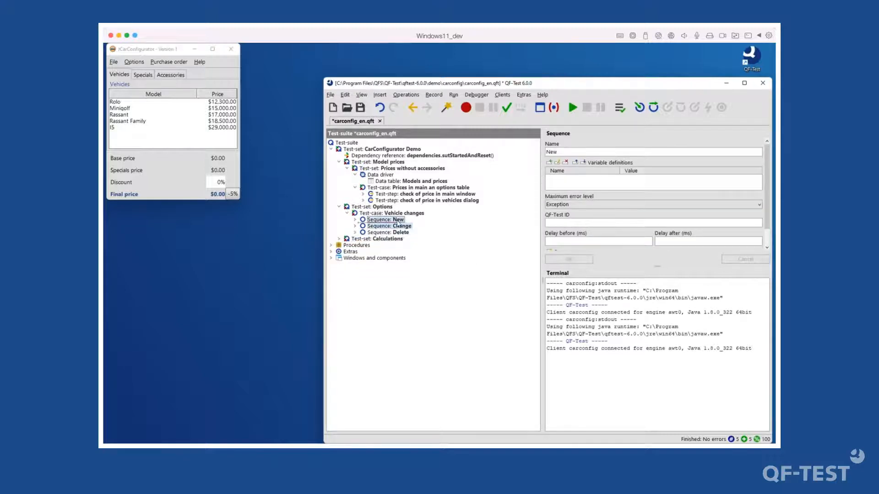
- Transform the New and Change sequences into test-steps
right_click(389, 220)
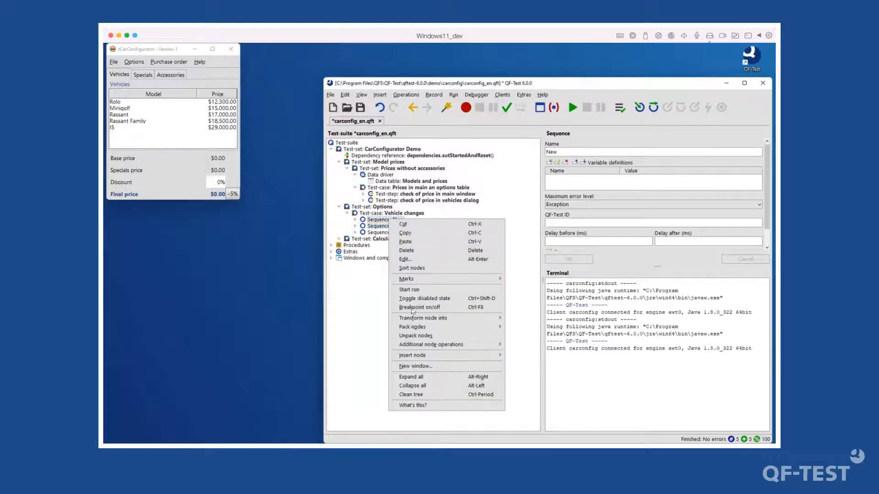
mouse_move(455, 319)
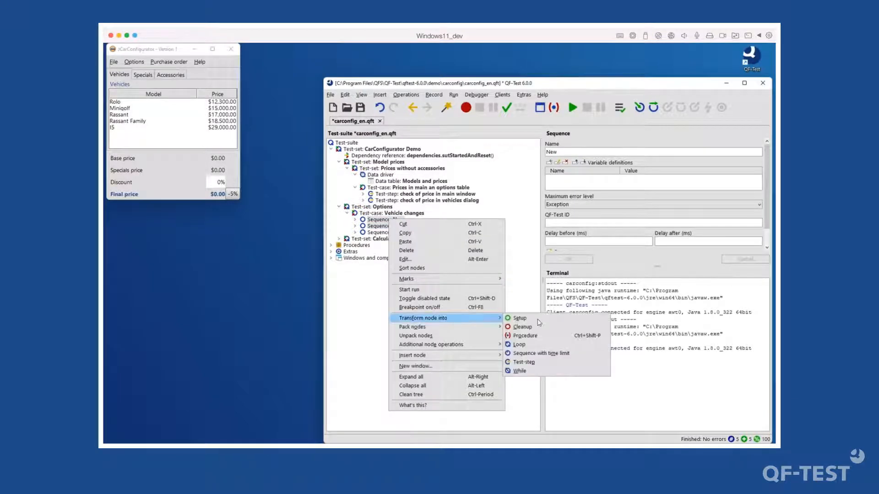
left_click(524, 362)
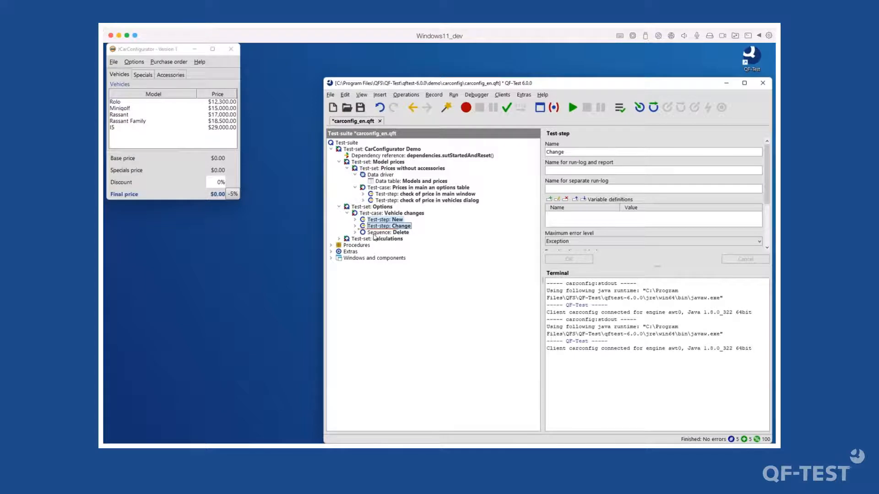
left_click(384, 226)
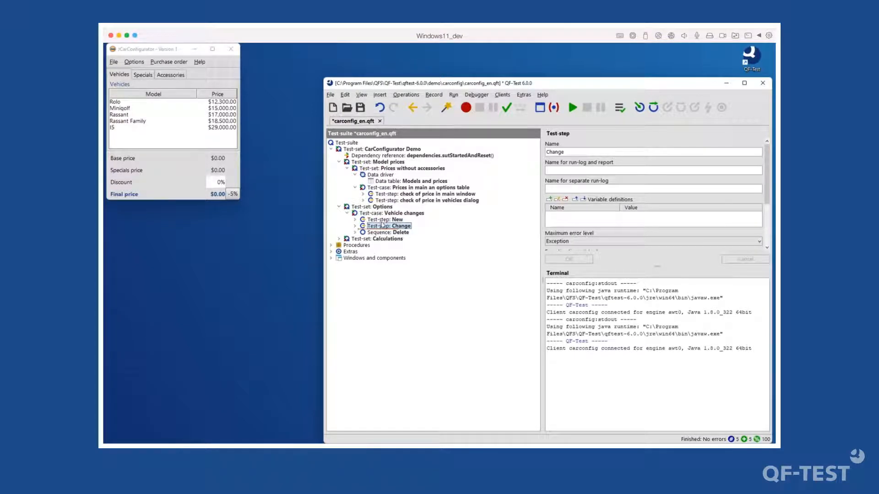
left_click(380, 232)
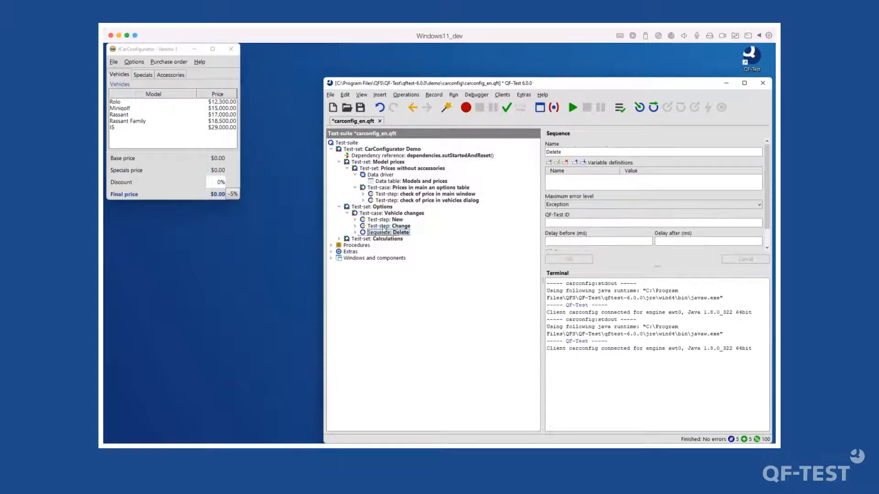
left_click(382, 226)
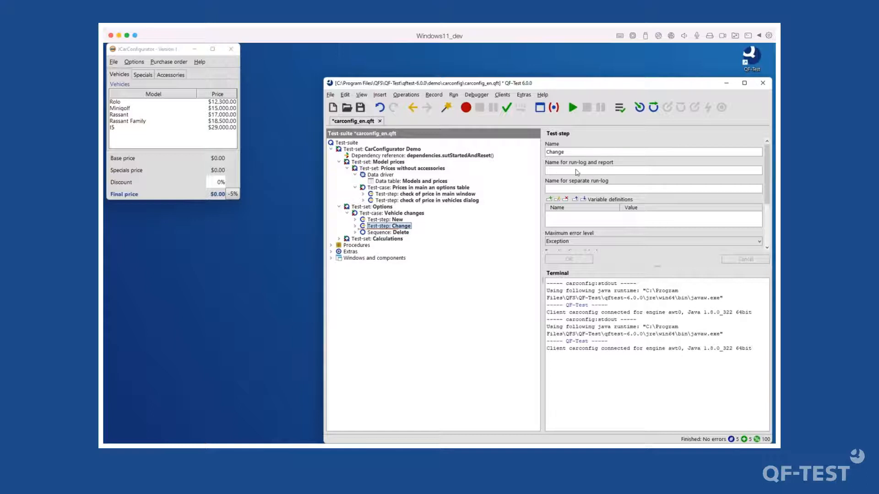
- Review the Change test-step and Delete sequence, then close the CarConfigurator window
left_click(595, 173)
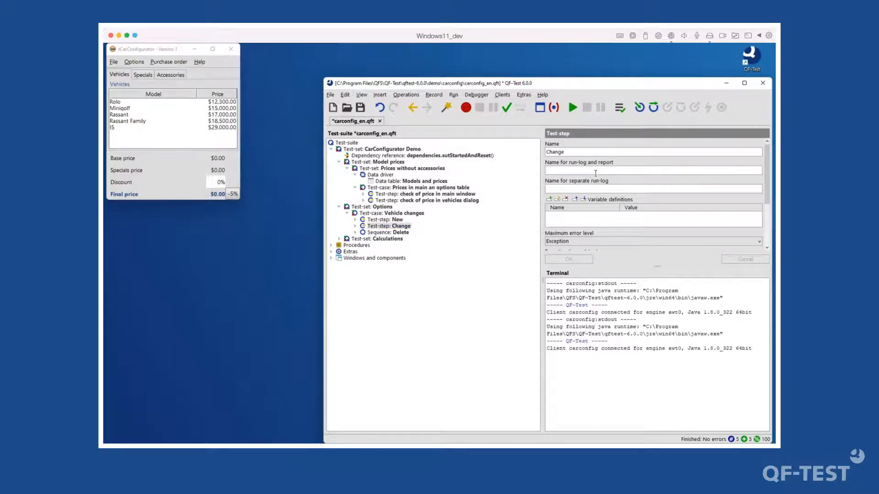
left_click(380, 239)
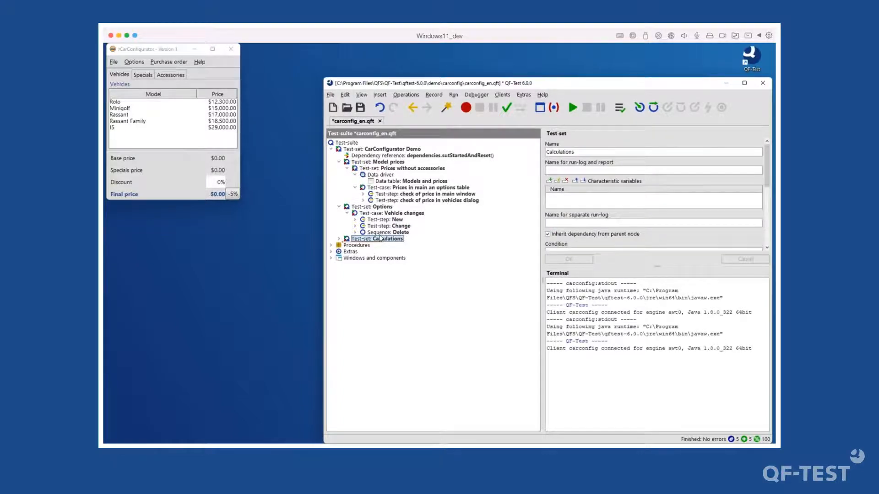
key("Up")
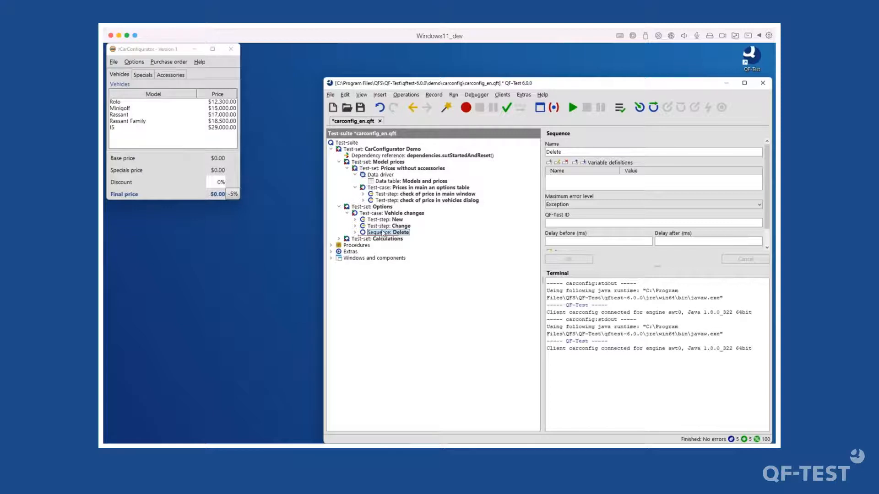
left_click(384, 226)
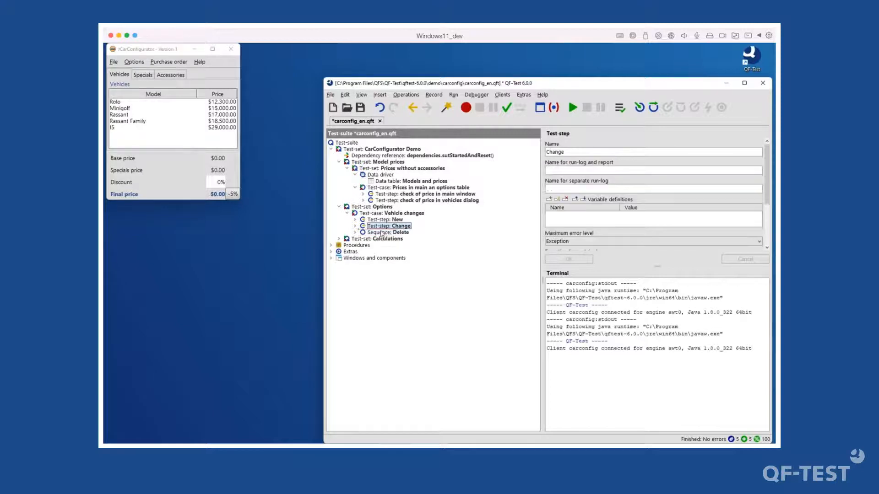
left_click(380, 233)
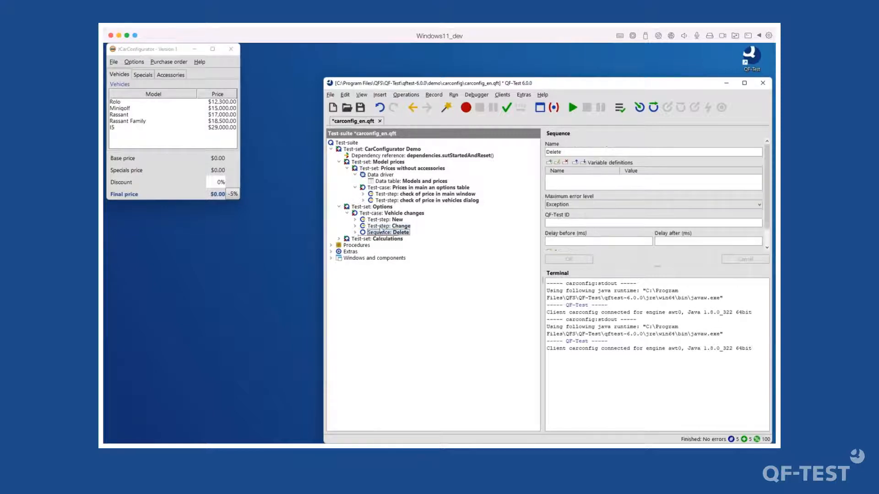
left_click(382, 227)
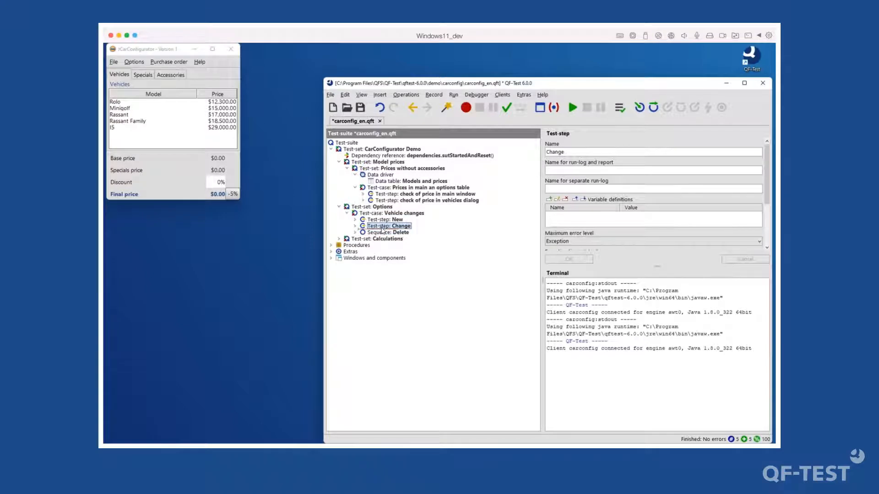
left_click(397, 232)
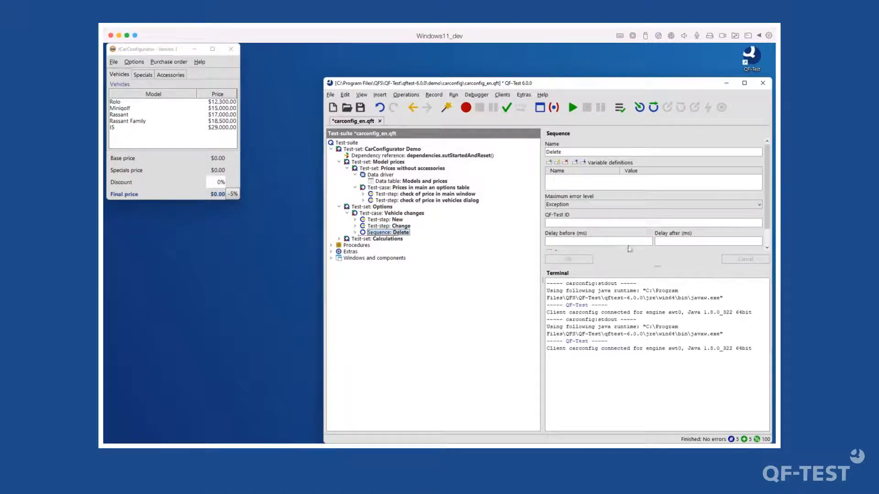
left_click(348, 148)
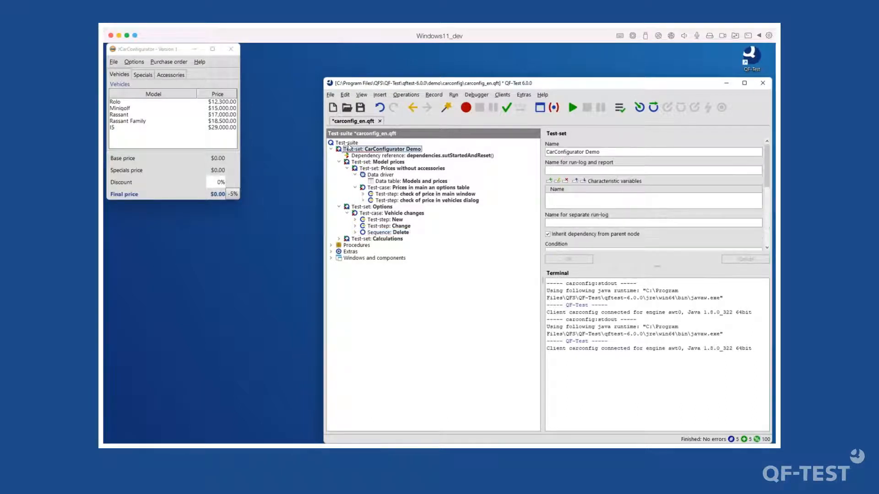
left_click(231, 49)
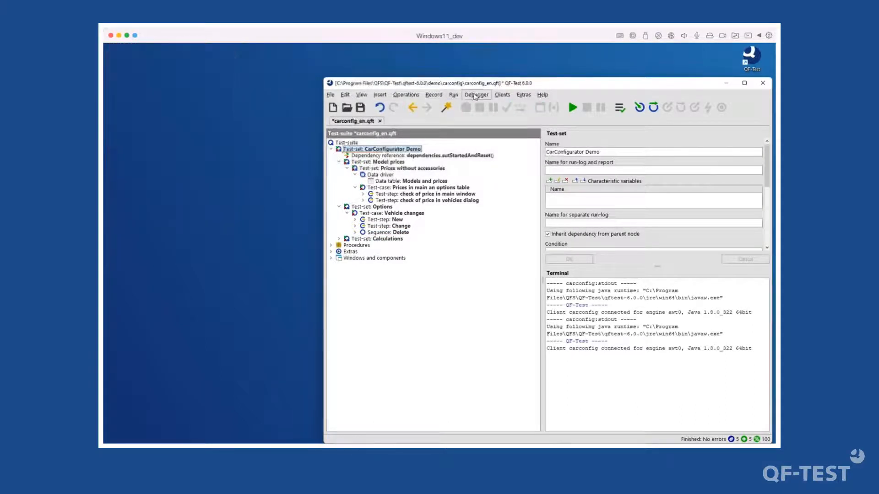
- Close CarConfigurator, reset everything and start the carconfig_en.qft suite run
left_click(476, 94)
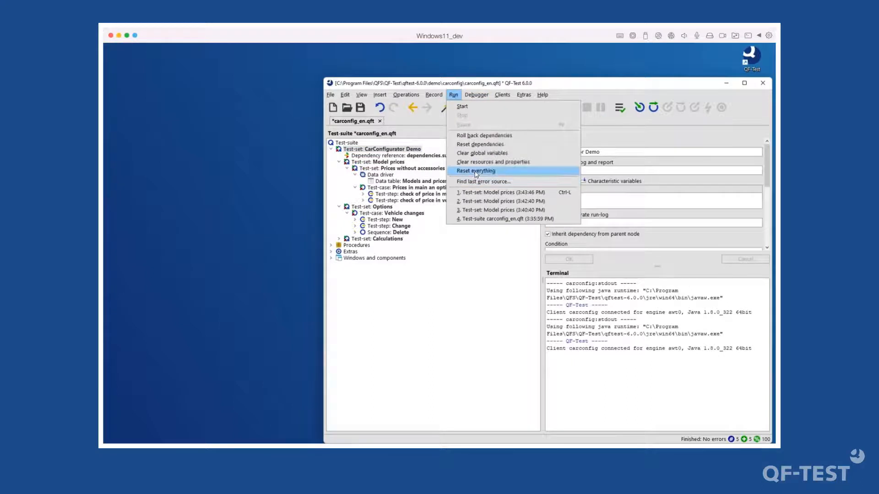
left_click(348, 143)
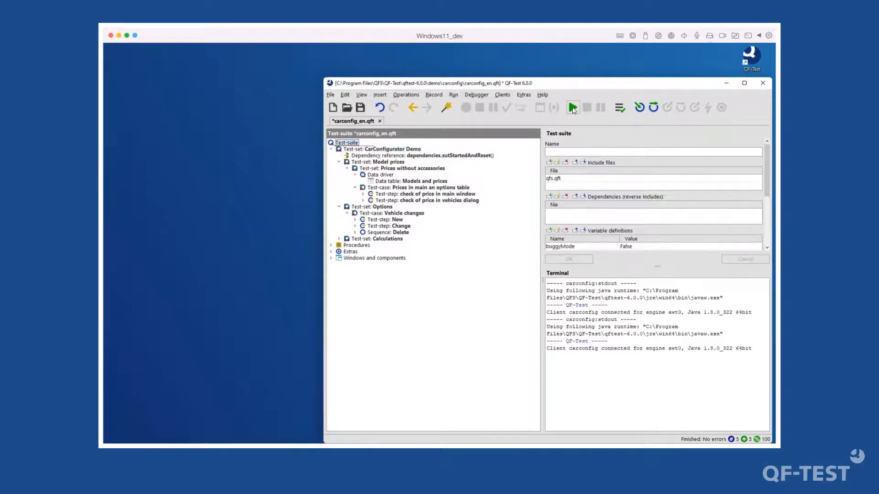
left_click(572, 108)
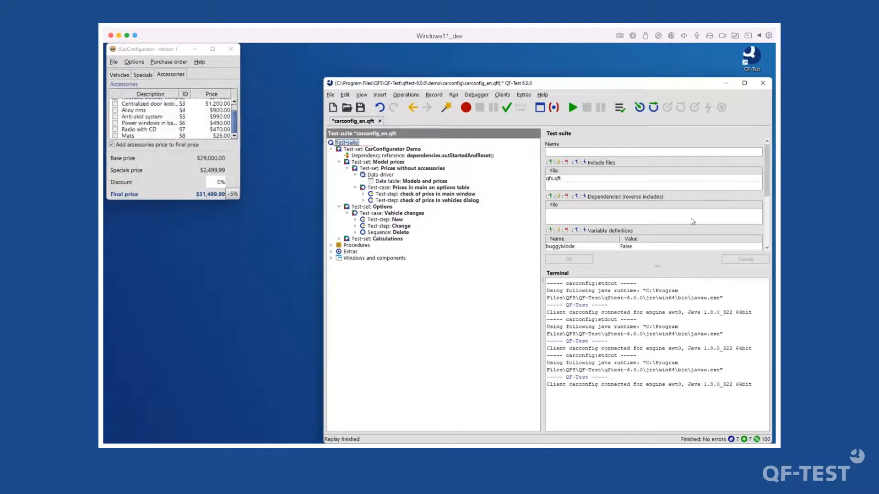
- Open the run-log and expand the CarConfigurator Demo, Prices without accessories and Rolo results
left_click(618, 109)
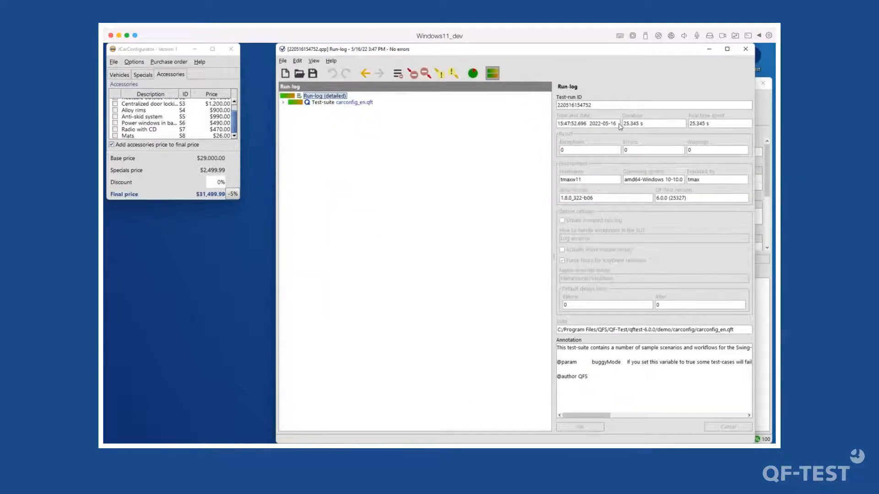
double_click(326, 103)
double_click(362, 109)
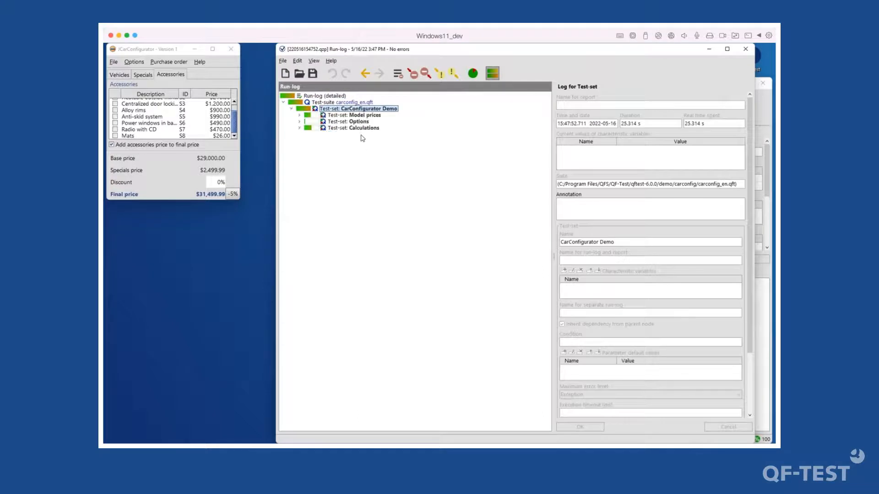
double_click(345, 115)
double_click(368, 122)
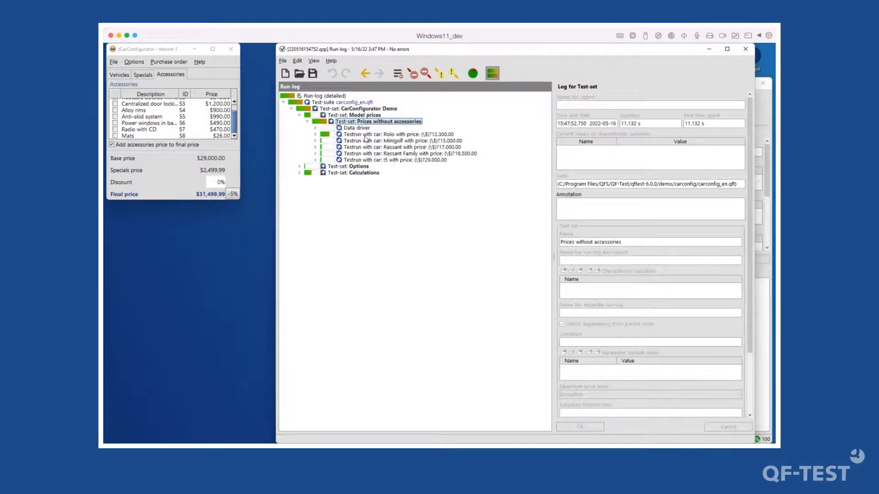
double_click(366, 135)
double_click(373, 141)
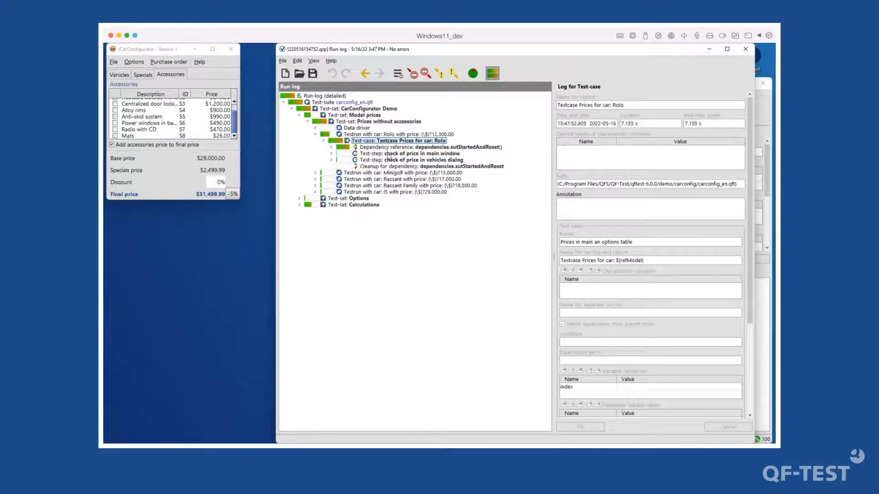
- Generate the HTML report, overwriting the existing report directory
left_click(472, 77)
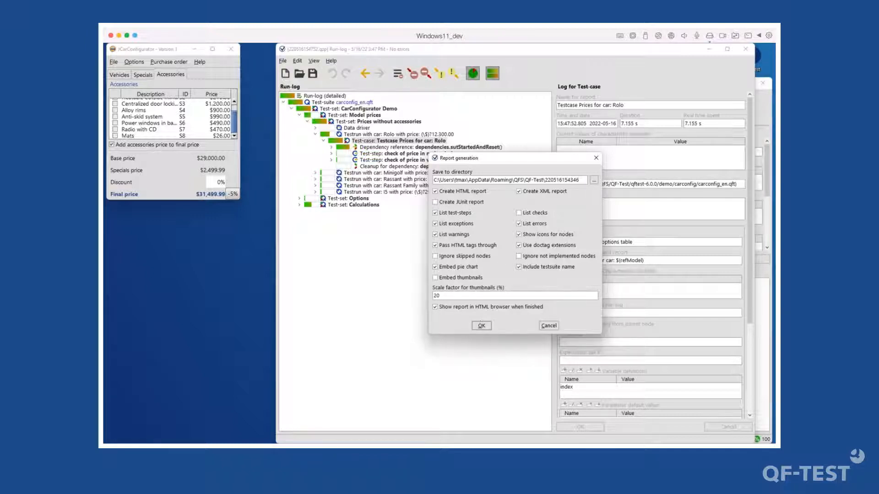
left_click(482, 326)
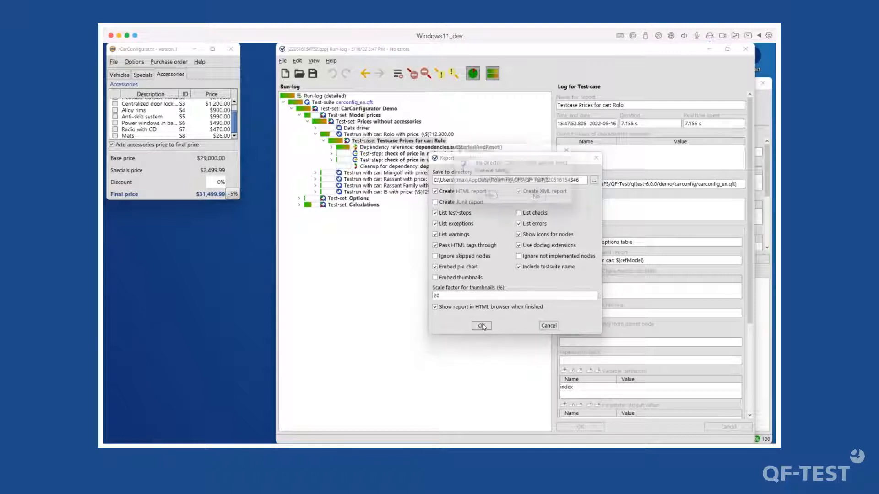
left_click(489, 199)
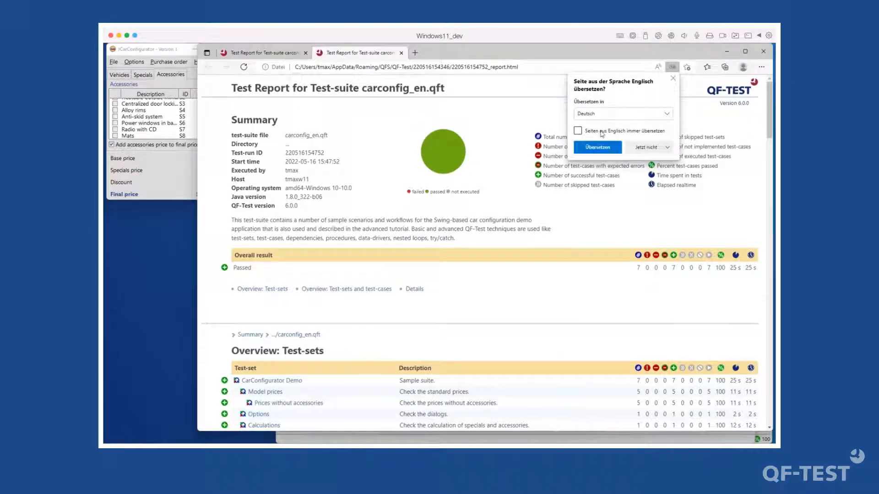
- Decline Edge's offer to translate the English report
left_click(577, 131)
left_click(651, 147)
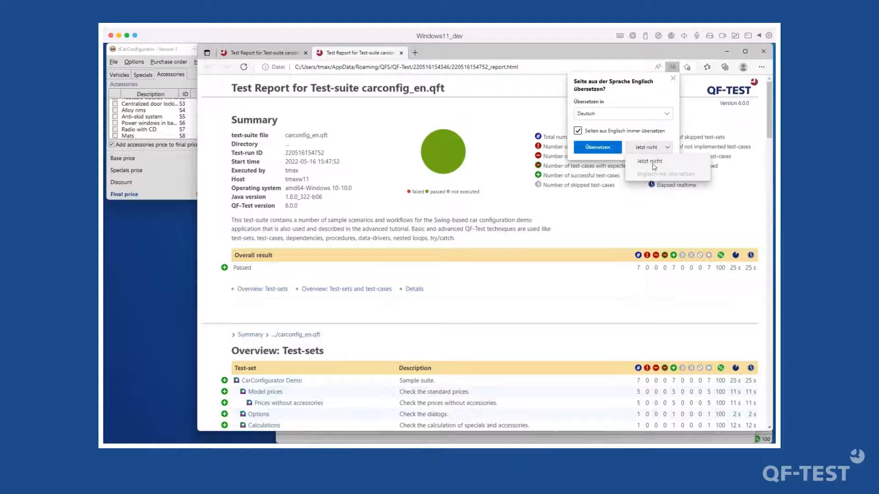
left_click(655, 165)
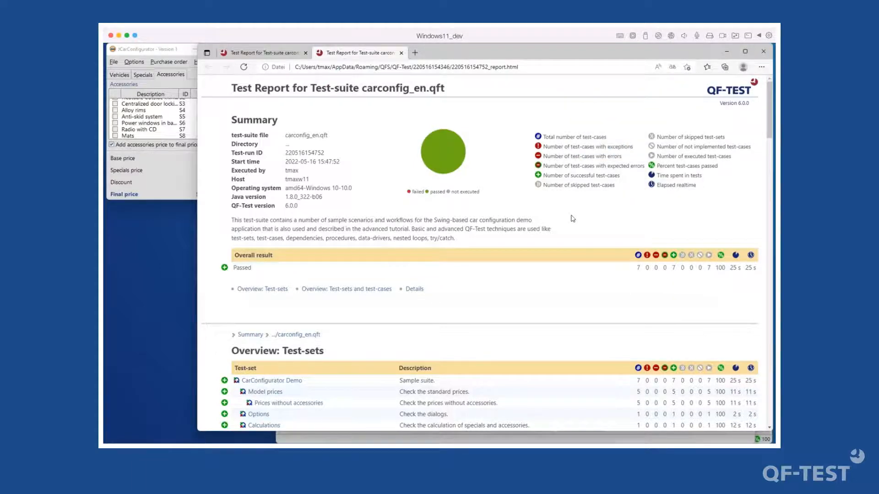
- Scroll through the report highlighting Minigolf and the price-check steps, then narrow the window
scroll(522, 295, "down", 10)
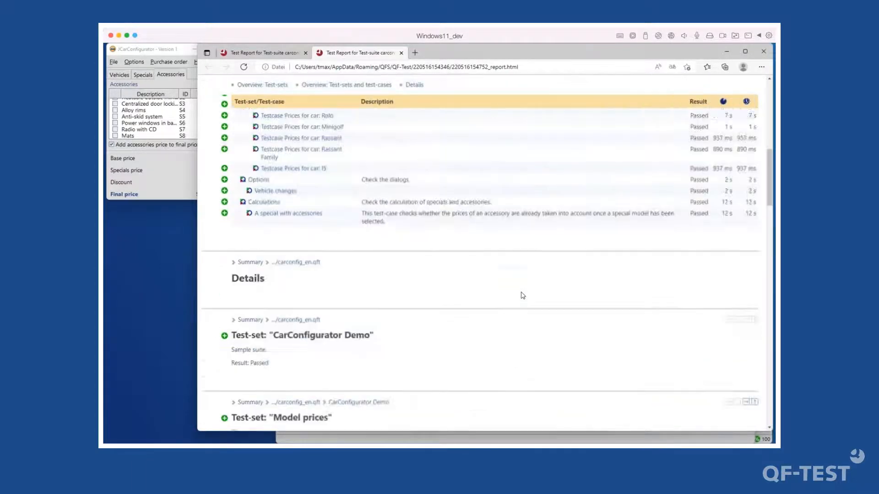
scroll(523, 296, "down", 8)
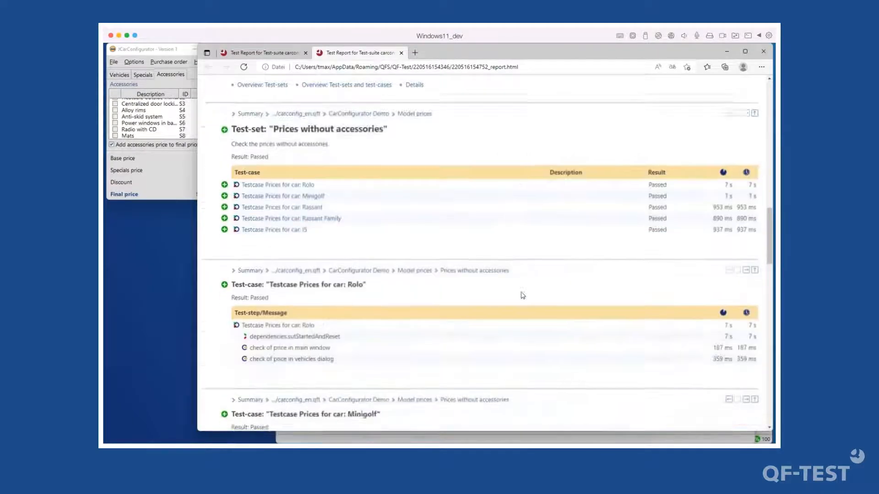
scroll(523, 295, "down", 5)
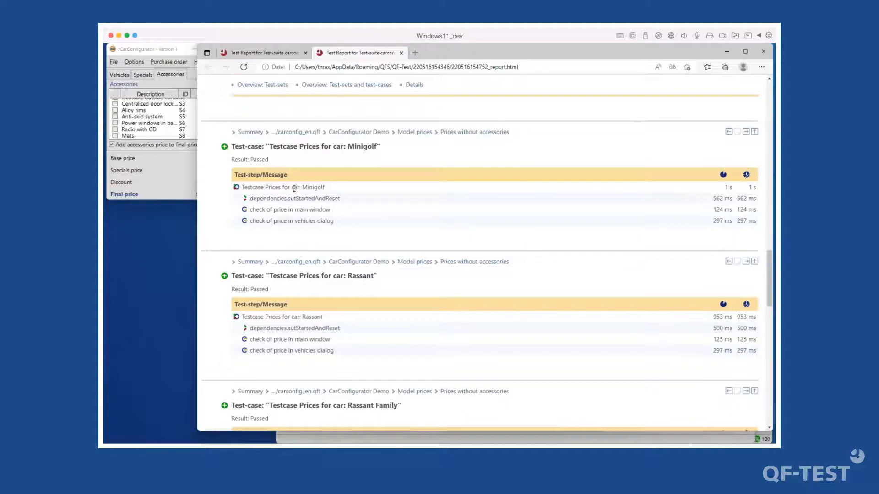
left_click_drag(292, 188, 350, 212)
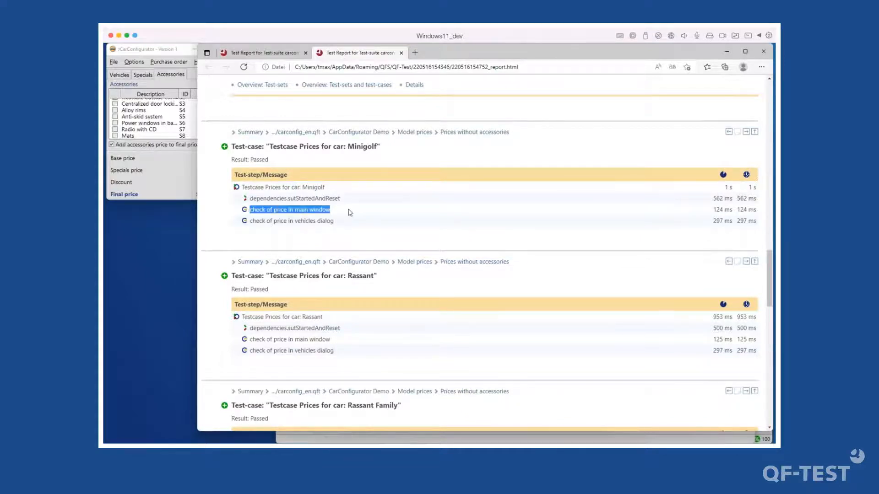
left_click_drag(252, 223, 336, 222)
scroll(361, 331, "down", 15)
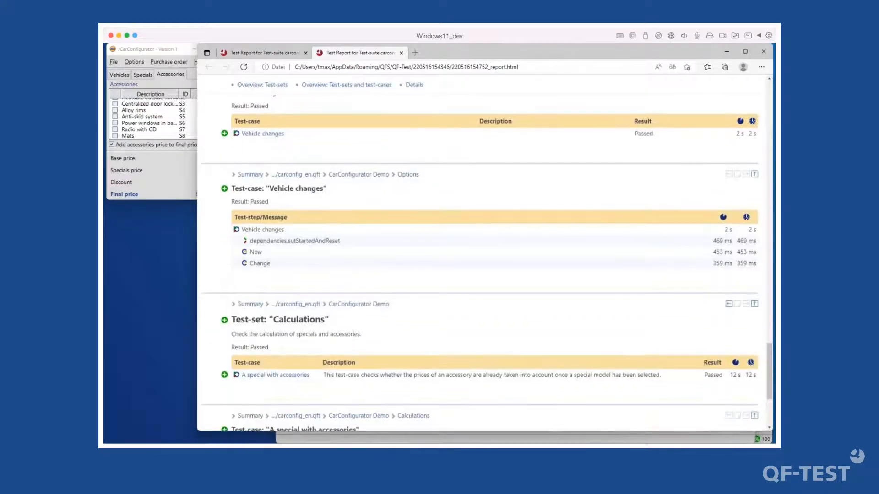
left_click_drag(196, 47, 397, 74)
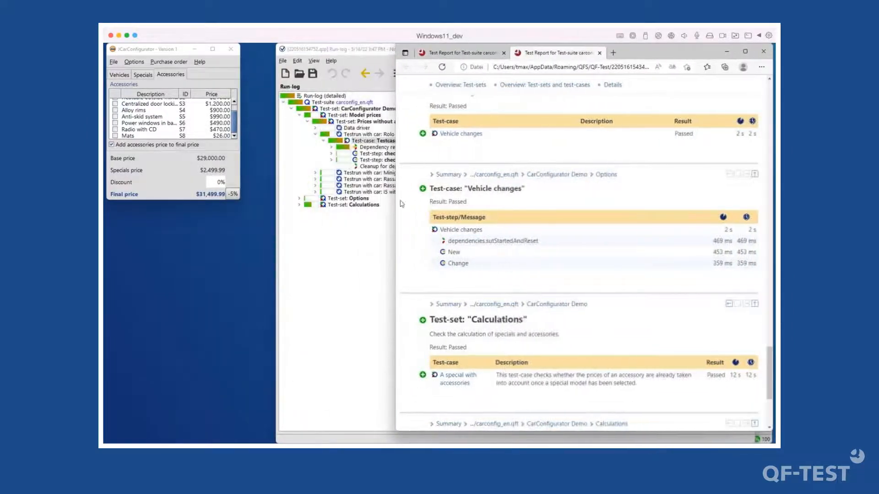
- Close the old run-log and move the carconfig_en.qft suite window left of the Edge report
left_click(354, 50)
left_click(748, 51)
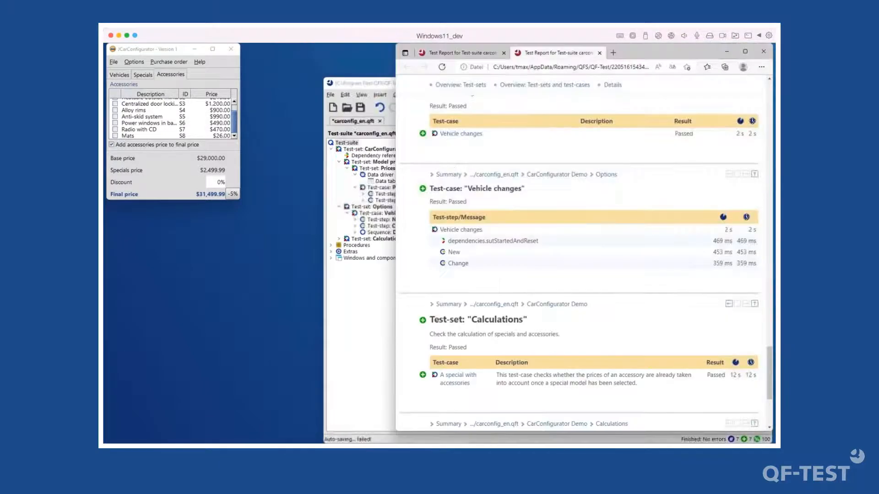
left_click(370, 87)
left_click_drag(370, 85, 314, 81)
left_click(572, 54)
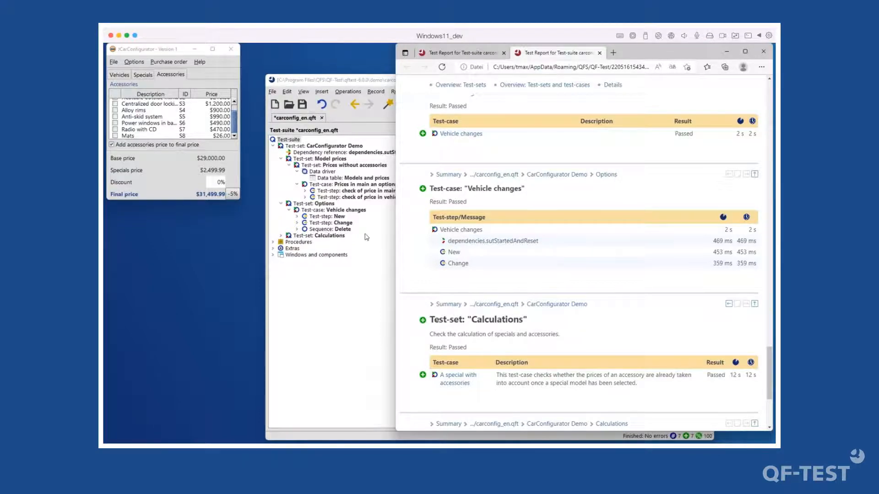
left_click(378, 82)
- Open the latest run-log with Ctrl+L and expand the Calculations, Options and Vehicle changes results
key("ctrl+l")
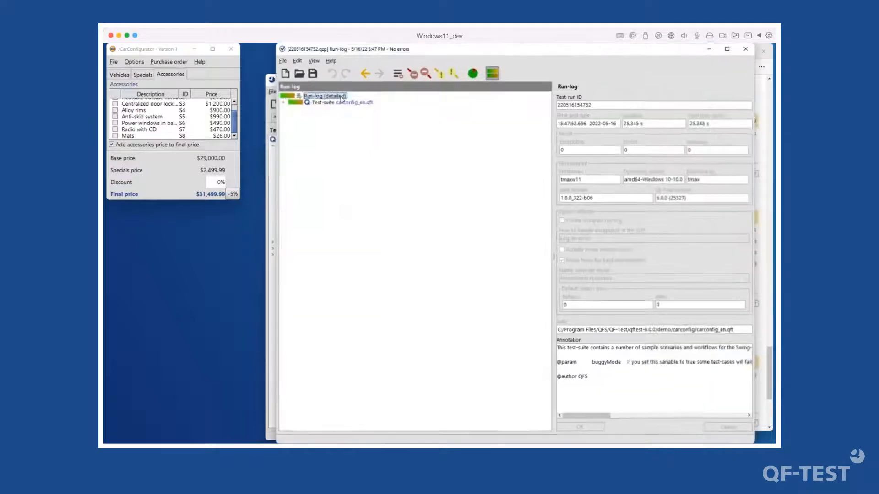
double_click(346, 103)
double_click(345, 109)
double_click(348, 128)
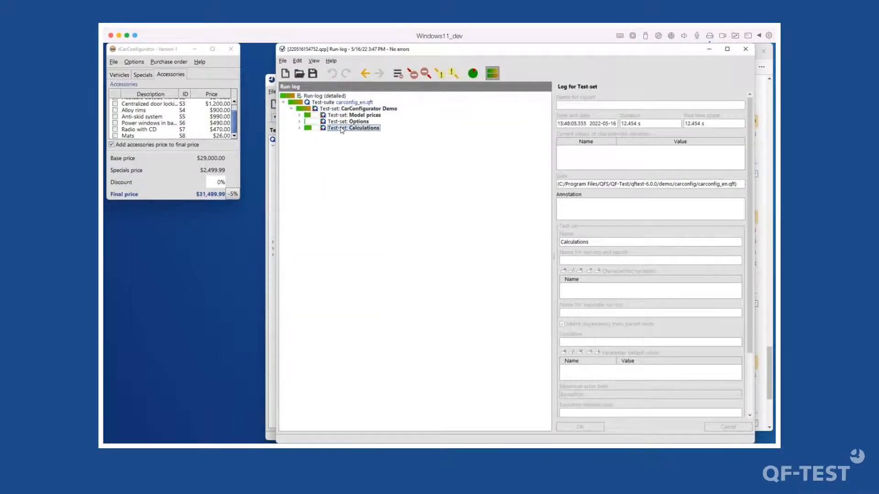
double_click(370, 134)
double_click(352, 122)
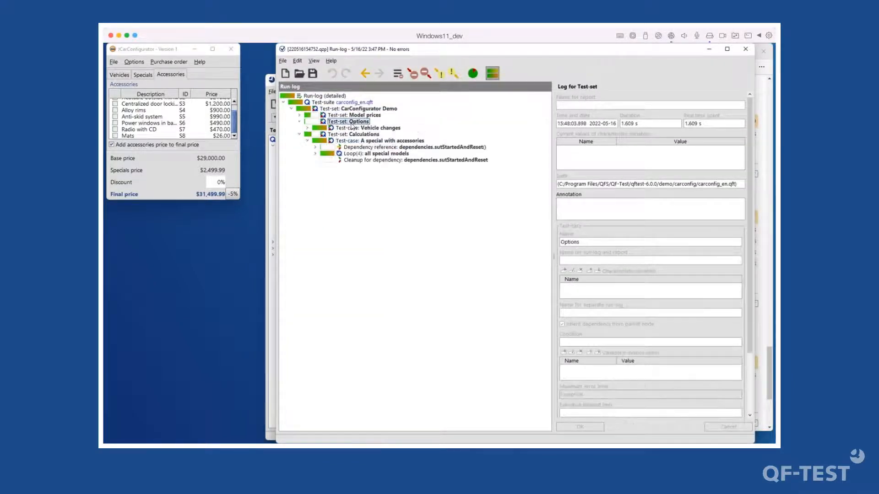
left_click(299, 136)
double_click(368, 128)
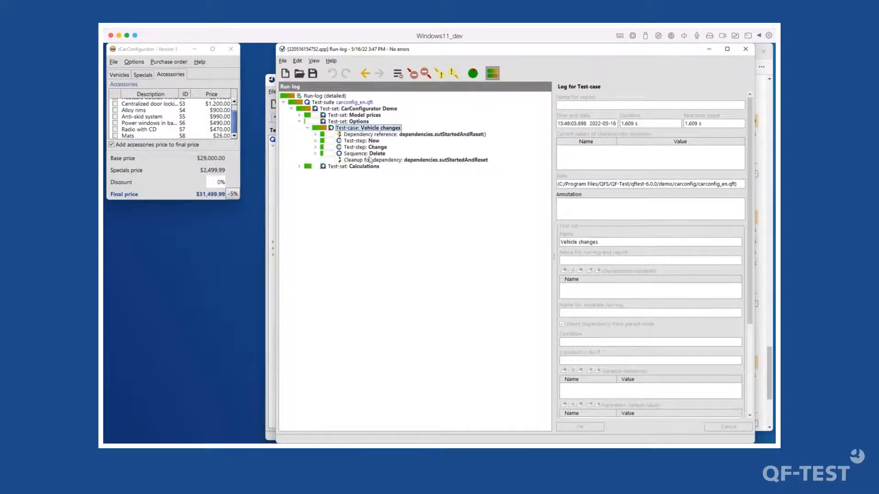
left_click(377, 154)
double_click(373, 154)
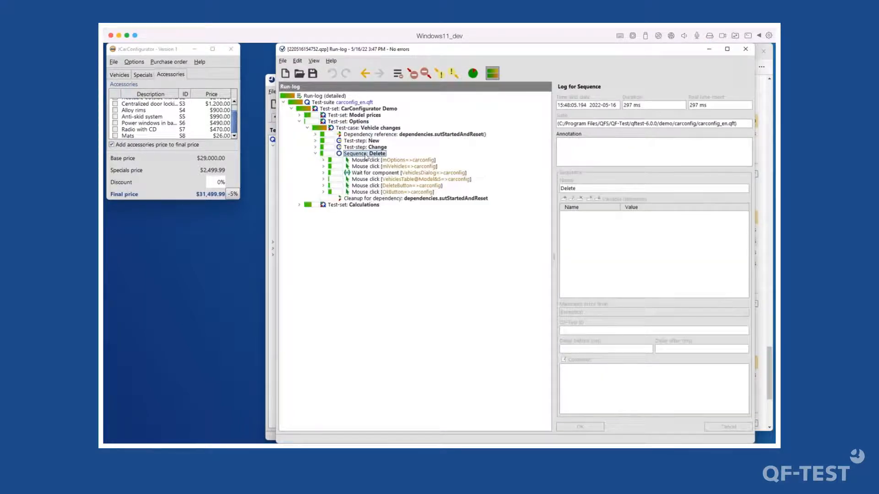
double_click(369, 154)
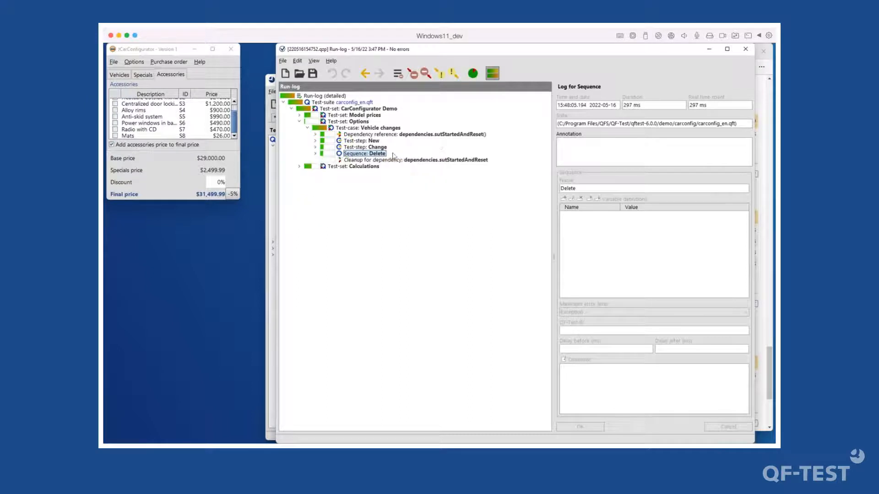
- Close the run-log and Edge's second report tab, returning to the test-suite
left_click(743, 51)
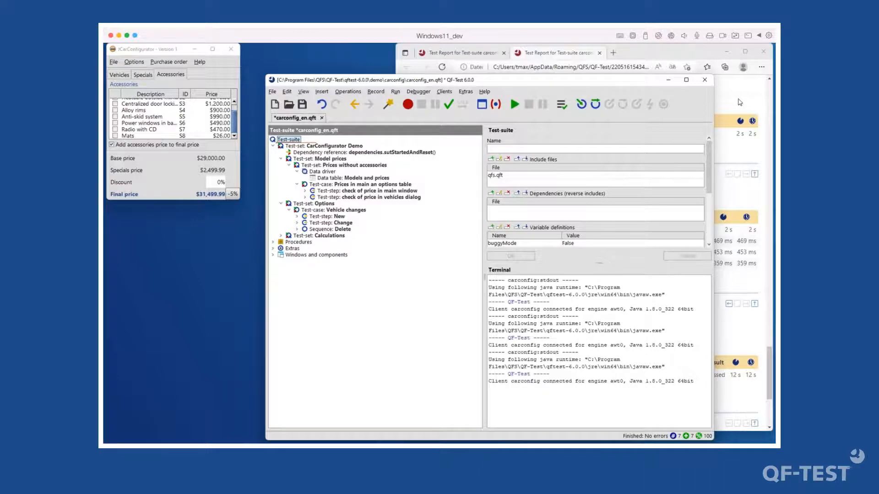
left_click(738, 99)
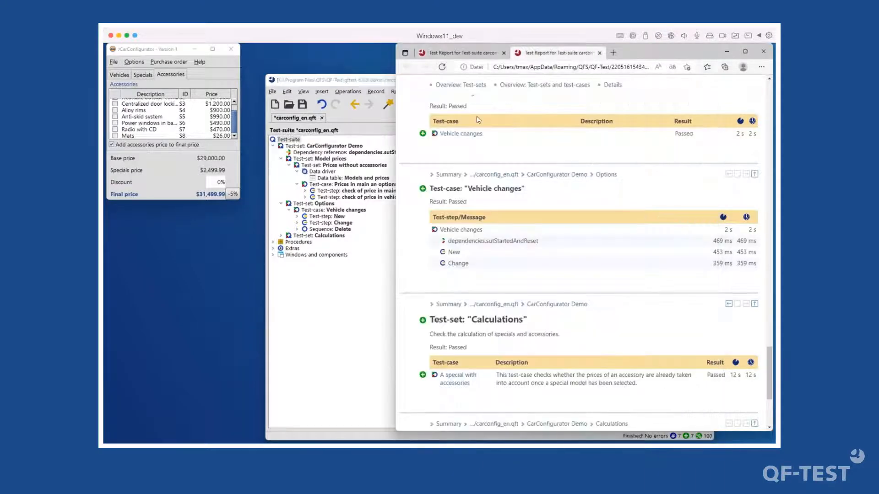
left_click(344, 306)
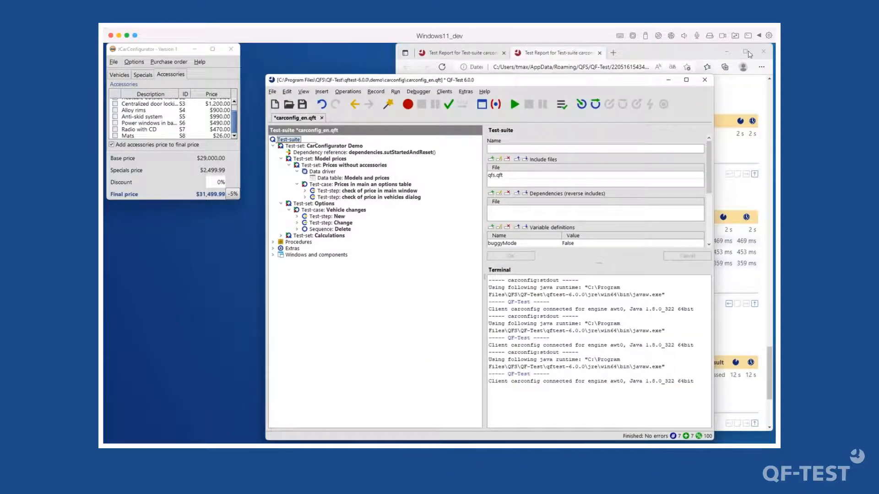
left_click(600, 53)
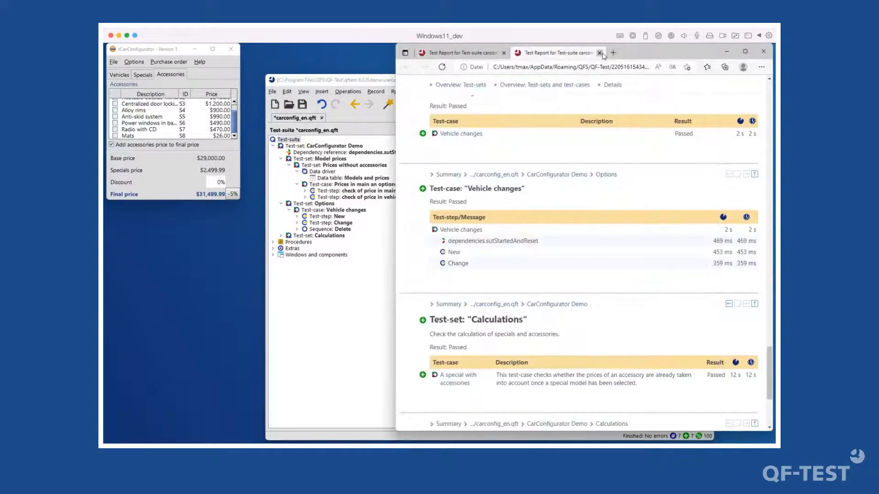
left_click(599, 53)
left_click(344, 133)
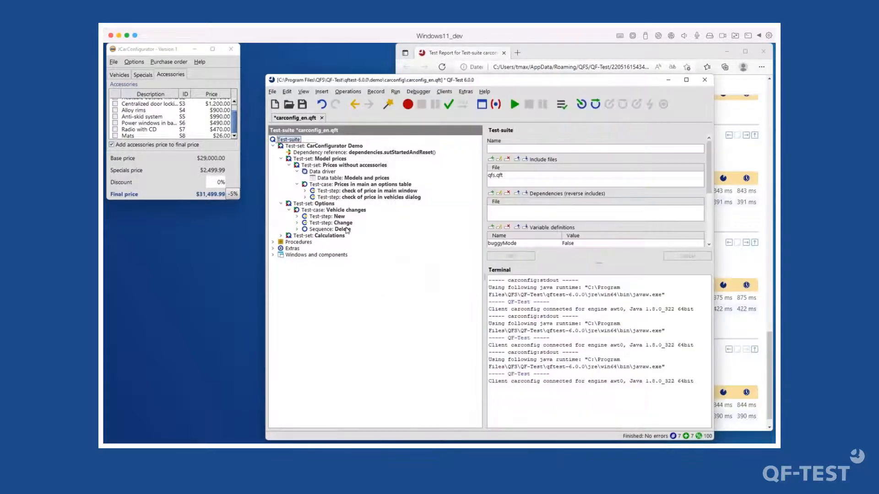
left_click(350, 192)
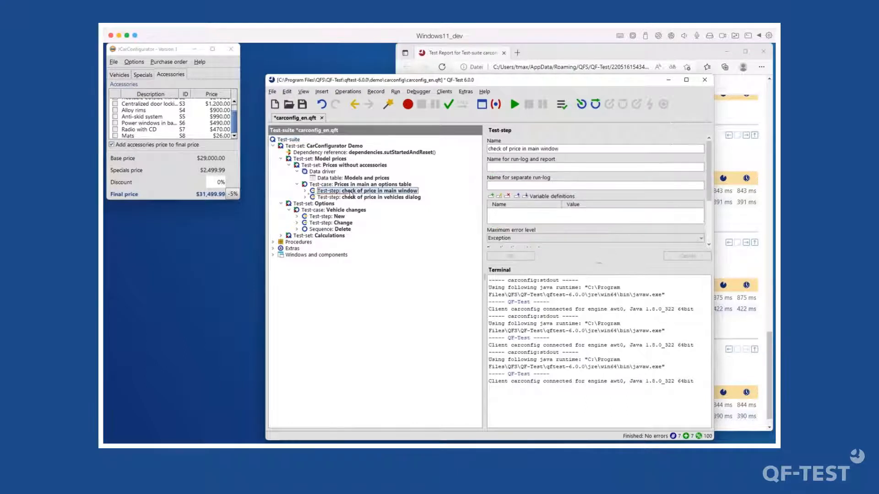
key("Right")
key("Down")
key("Down")
key("Down")
key("Down")
key("Down")
key("Down")
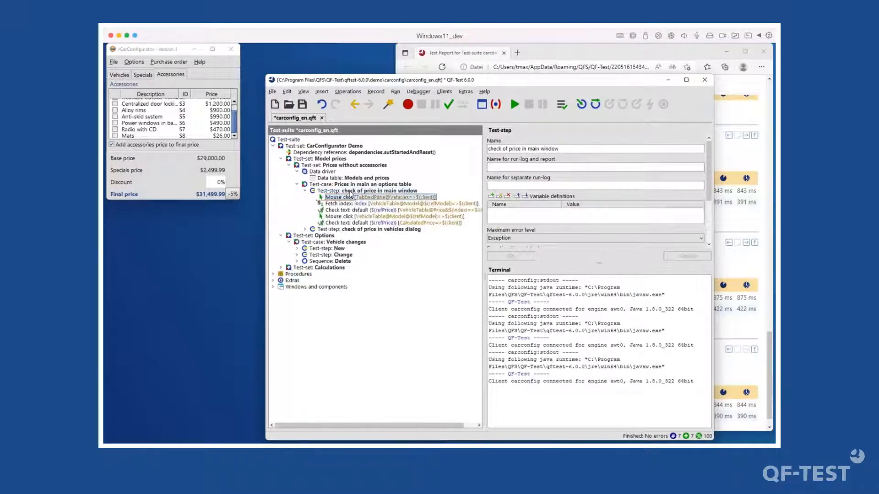
key("Up")
key("Up")
key("Up")
key("Up")
key("Up")
key("Up")
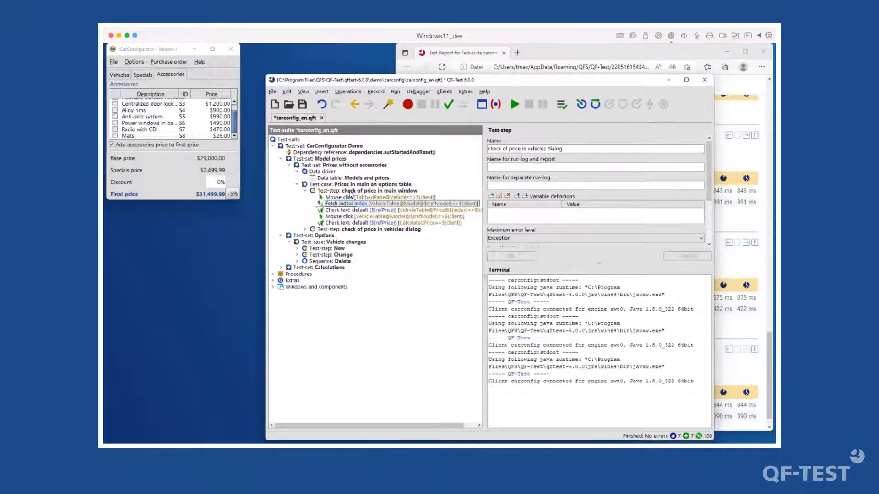
key("Down")
key("Down")
key("Down")
key("Down")
key("Down")
key("Down")
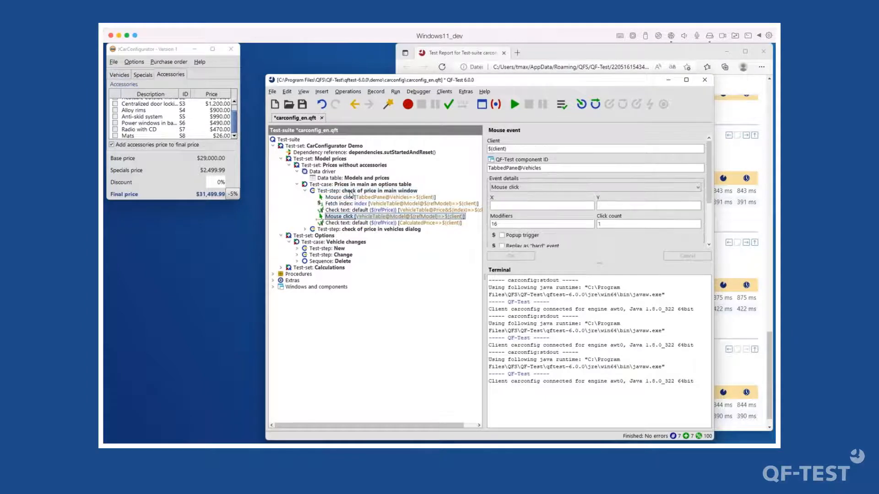
key("Right")
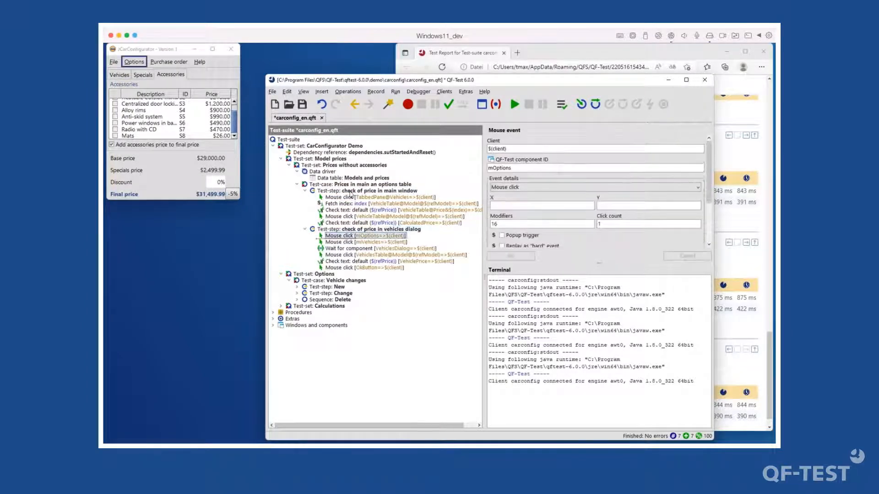
key("Down")
left_click(338, 190)
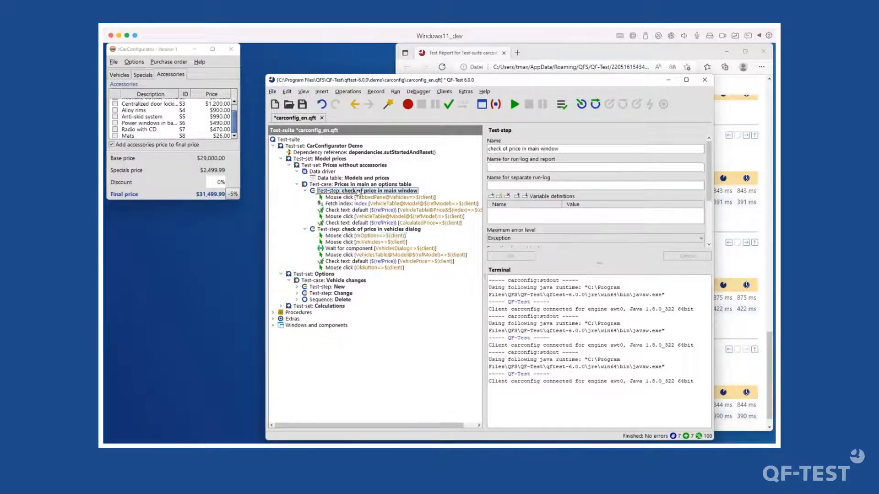
left_click(386, 223)
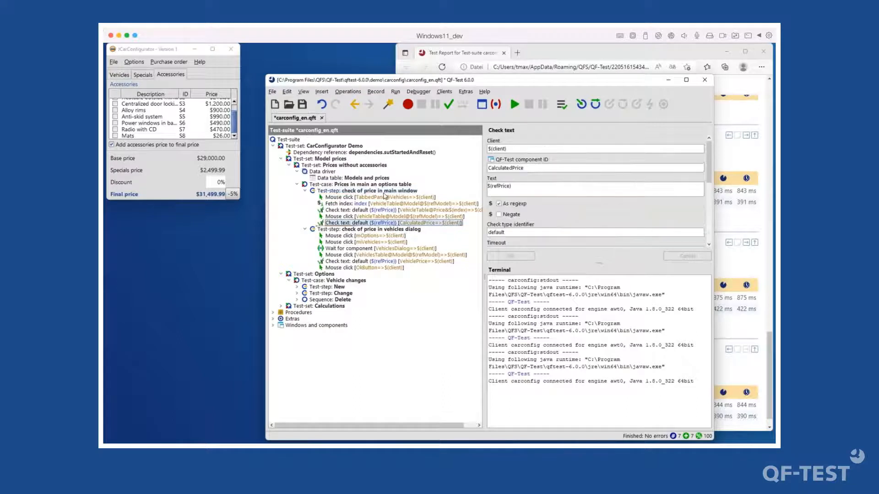
left_click(383, 199, "shift")
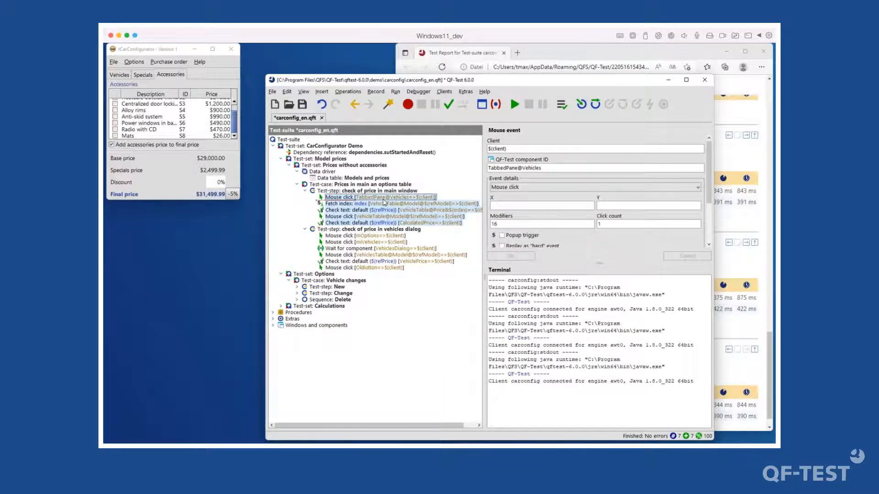
left_click(305, 230)
left_click(305, 190)
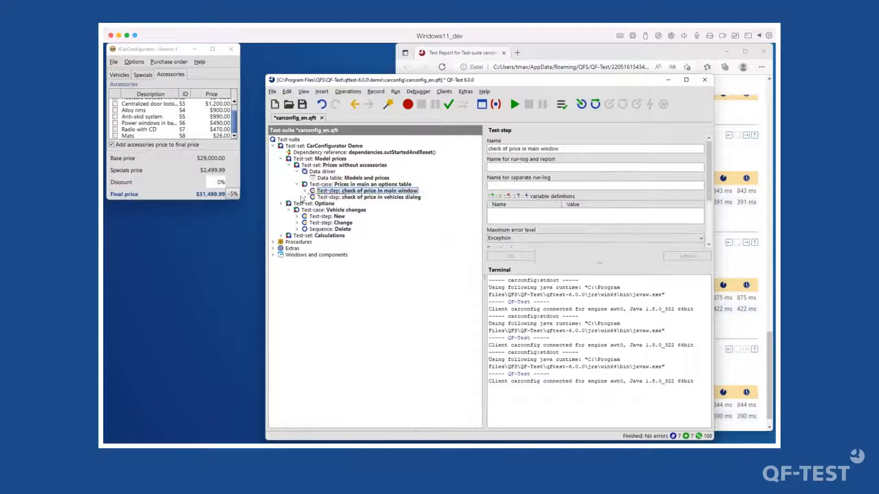
- Inspect the Change and New test-steps' actions, then select both together
left_click(324, 223)
double_click(324, 223)
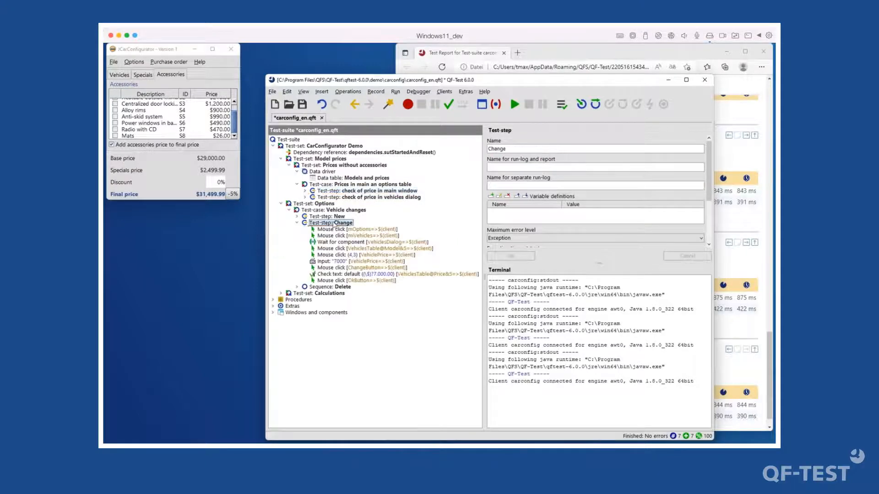
left_click(298, 223)
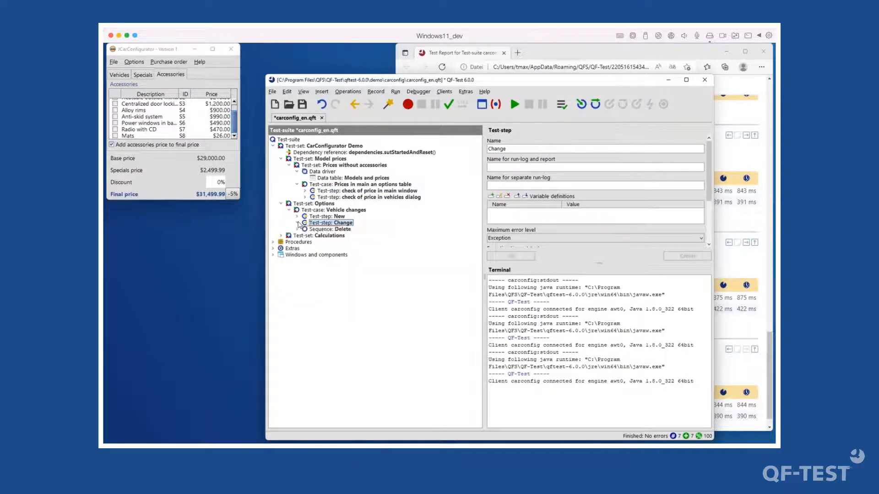
left_click(333, 217)
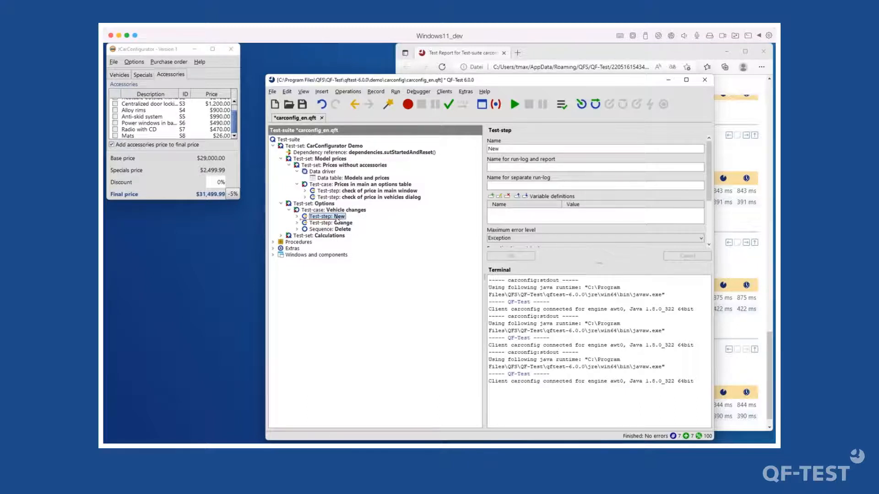
double_click(338, 218)
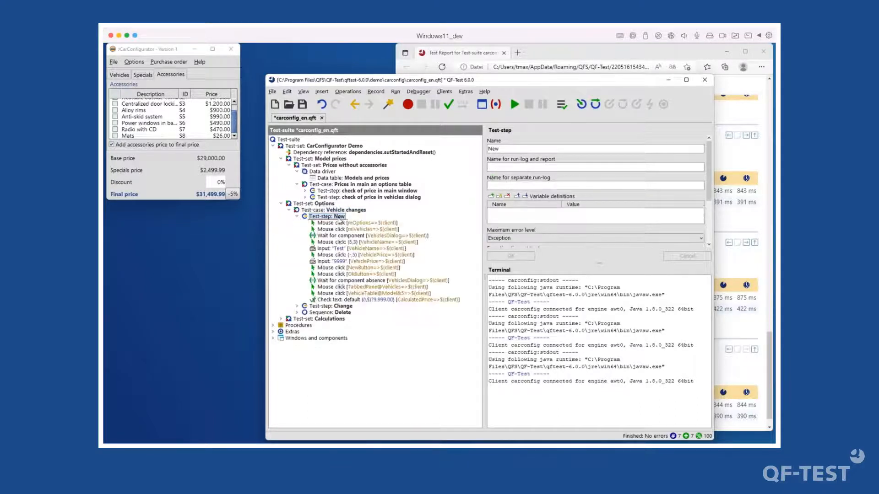
double_click(339, 217)
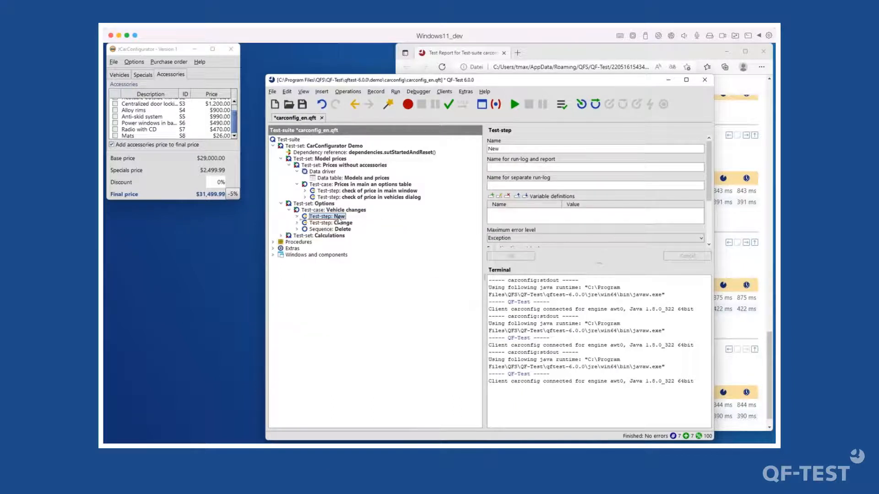
left_click(344, 223)
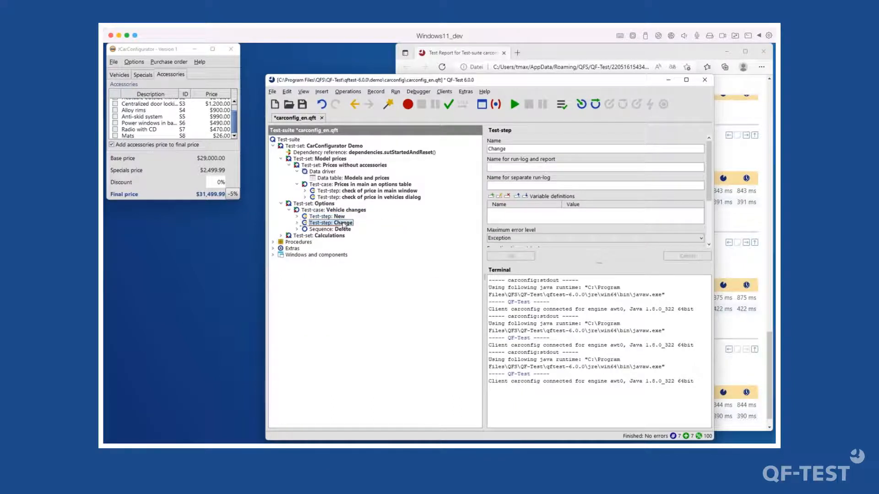
left_click(339, 218)
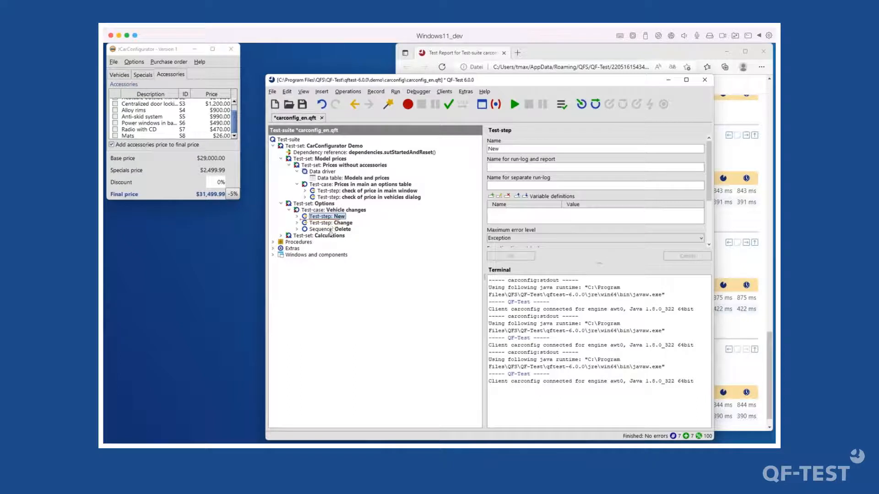
left_click(332, 223, "shift")
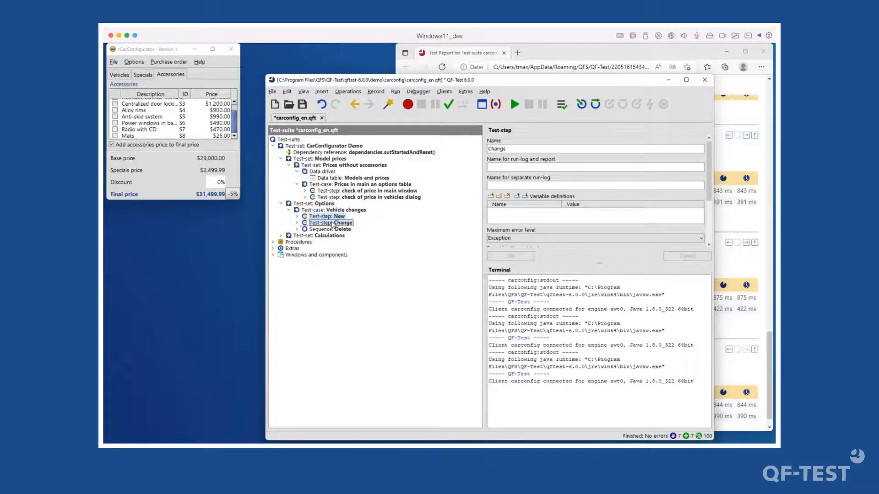
- Transform the New, Change and Delete steps of Vehicle changes into procedure calls
right_click(332, 224)
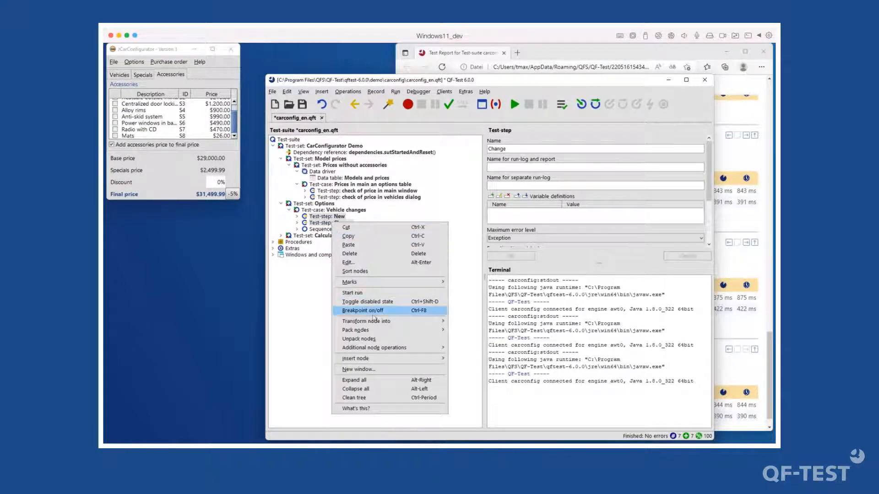
mouse_move(376, 321)
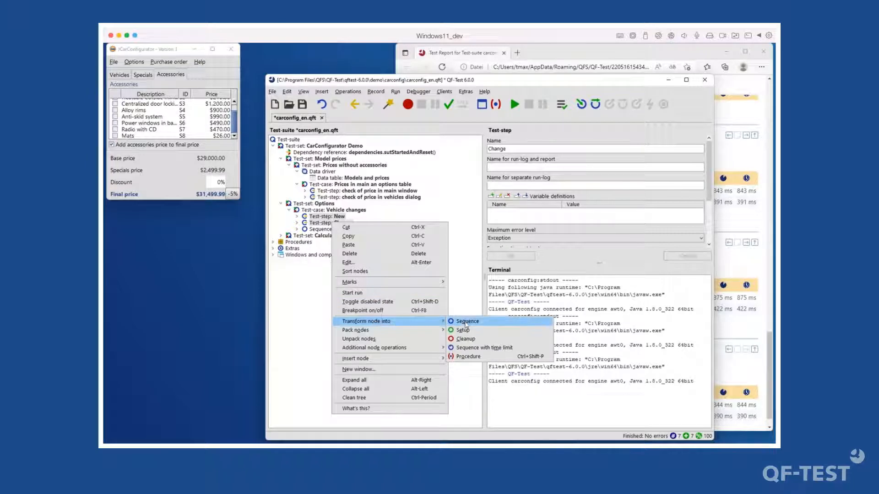
left_click(474, 356)
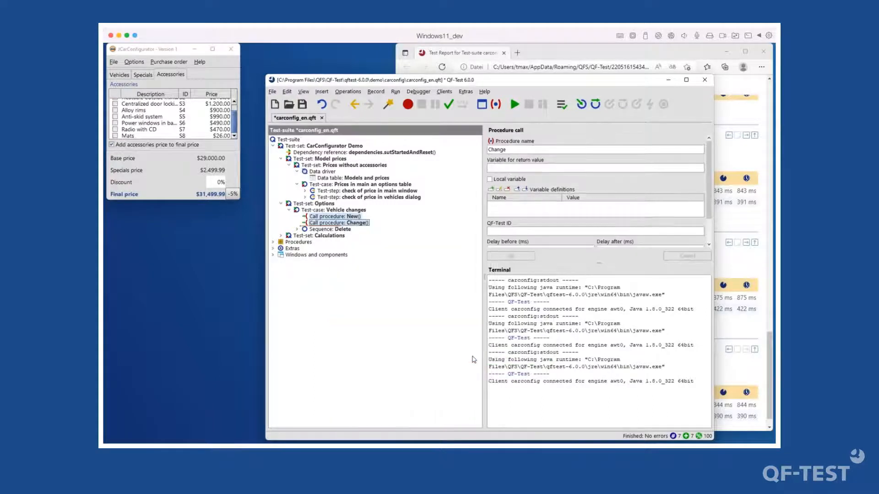
left_click(334, 229)
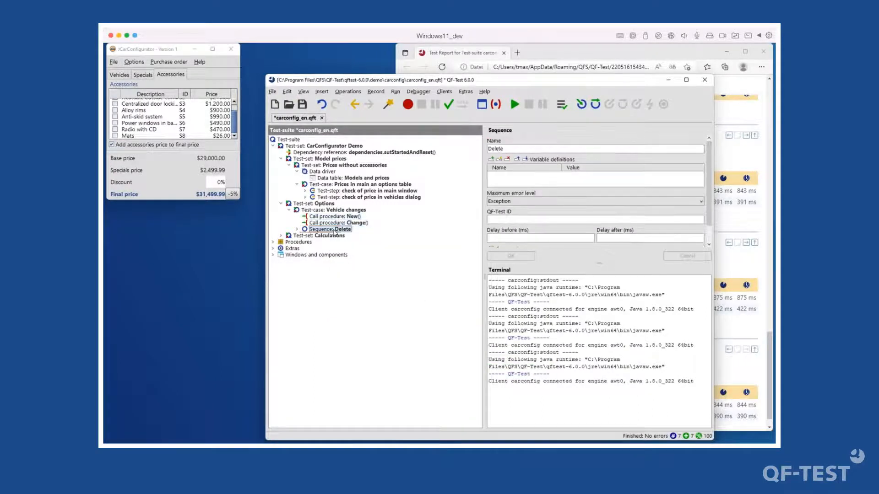
right_click(334, 231)
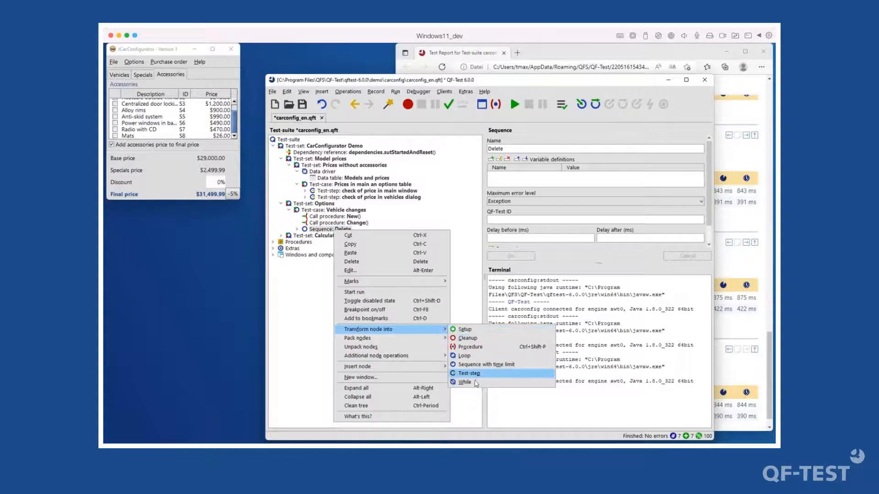
left_click(480, 347)
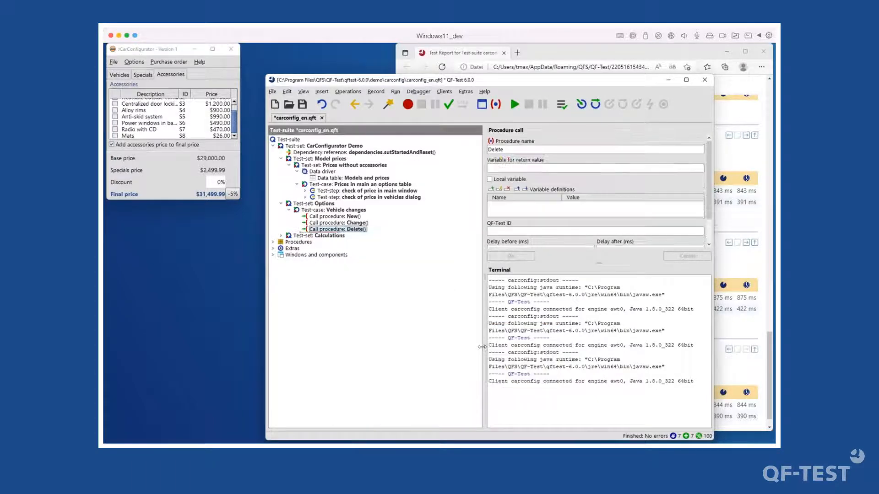
- Turn the main-window and vehicles-dialog price-check test-steps into procedure calls
left_click(349, 191)
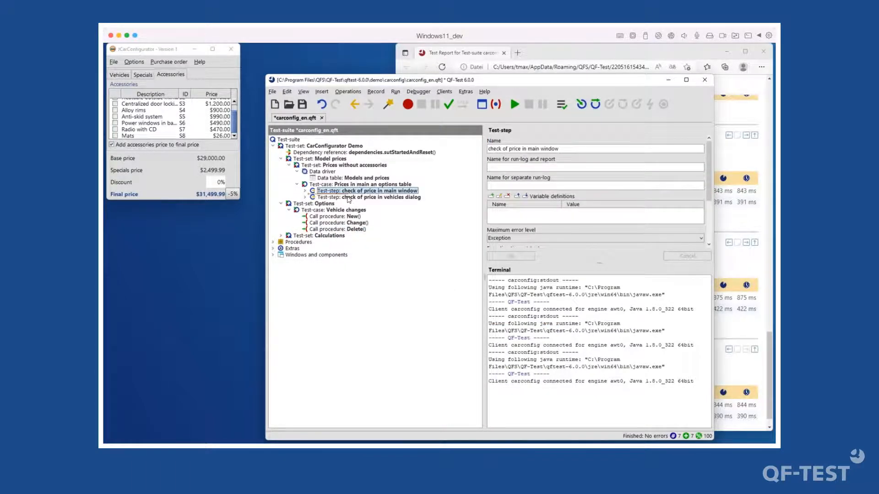
left_click(349, 198)
right_click(348, 197)
mouse_move(430, 300)
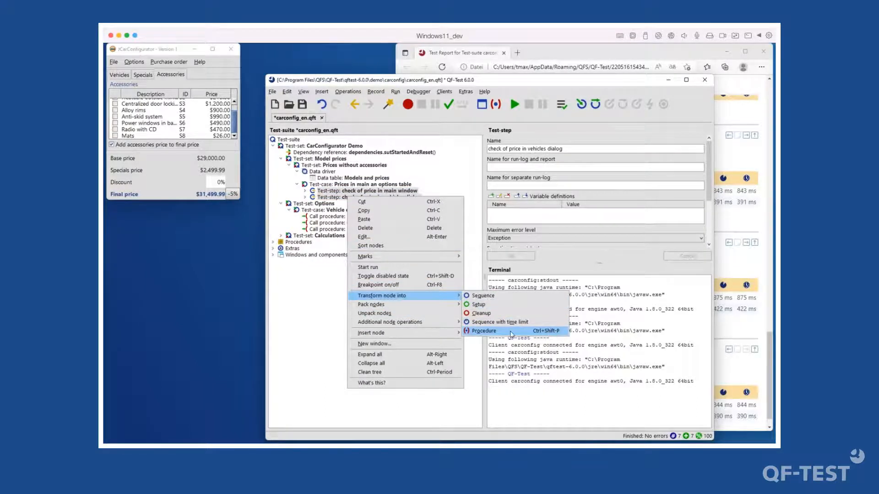
left_click(507, 331)
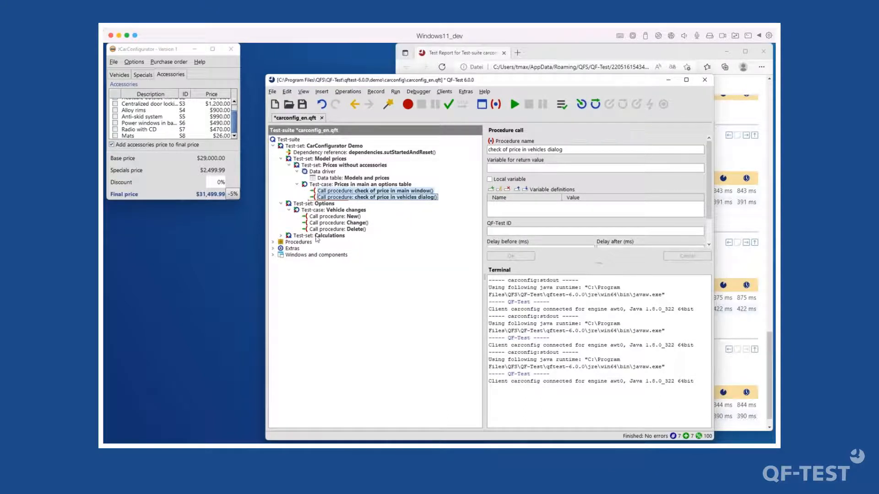
double_click(318, 236)
left_click(289, 243)
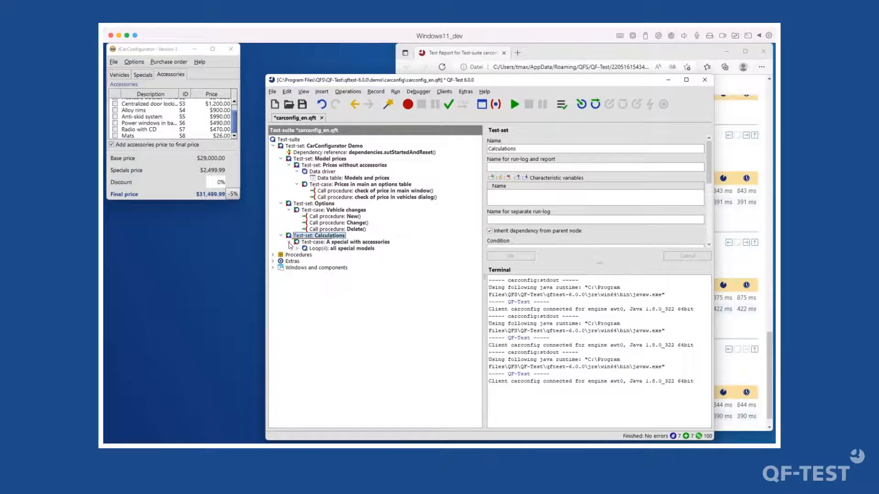
- Browse the Calculations loops, close CarConfigurator and run the CarConfigurator Demo test-set again
left_click(297, 249)
left_click(305, 255)
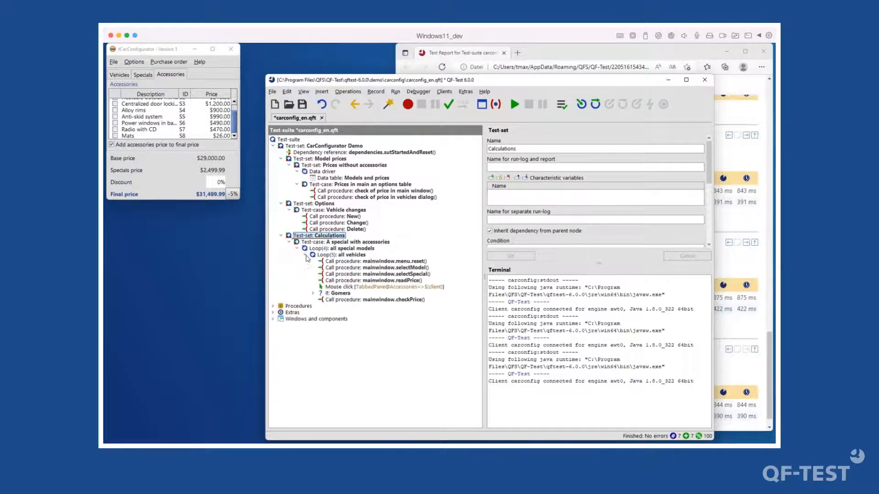
left_click(281, 236)
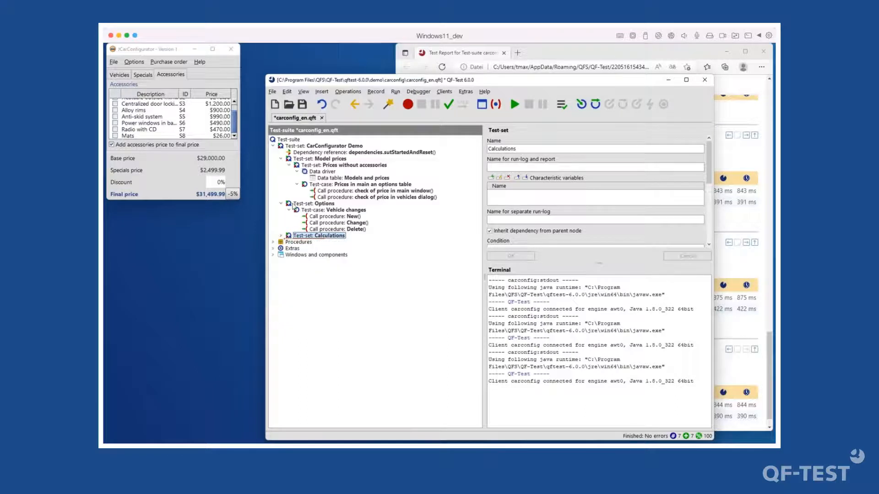
left_click(337, 191)
left_click(230, 49)
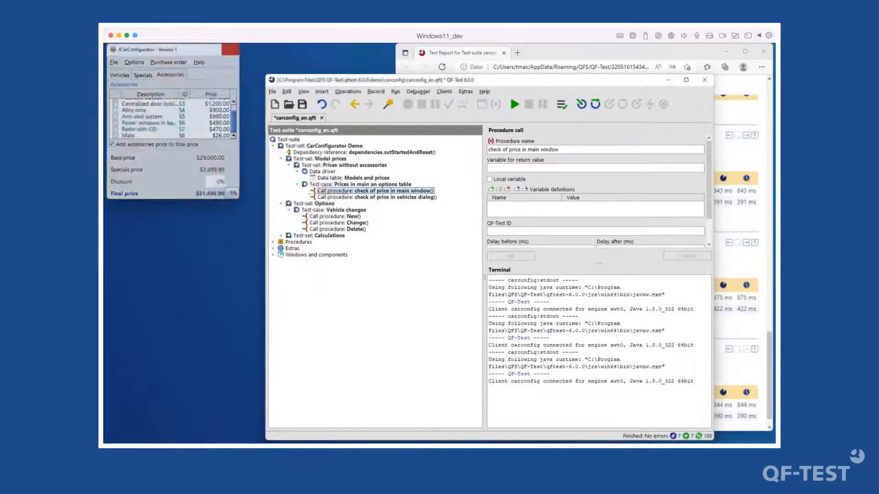
left_click(316, 146)
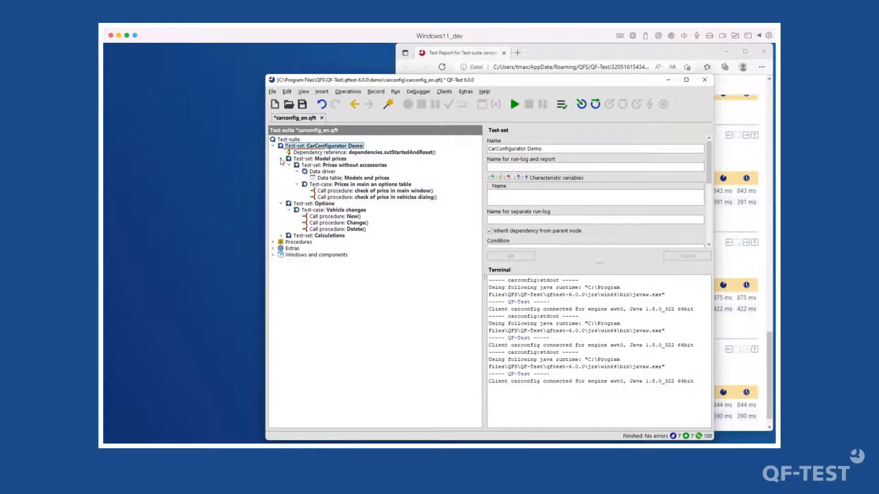
left_click(281, 159)
left_click(513, 104)
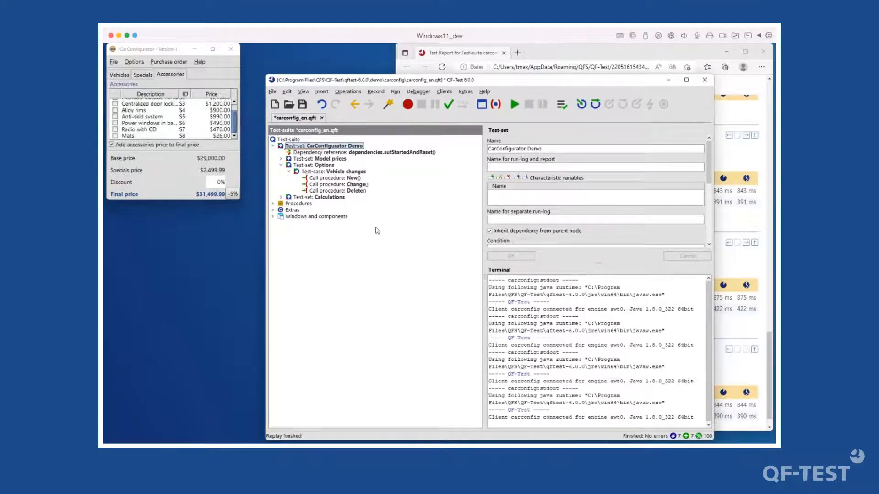
- Disable the Calculations test-set and try saving the suite, dismissing the save error
right_click(316, 198)
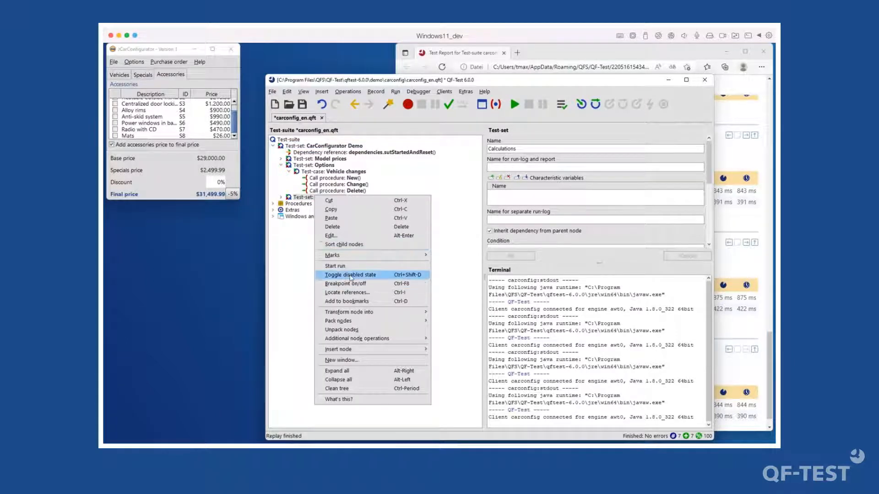
left_click(362, 276)
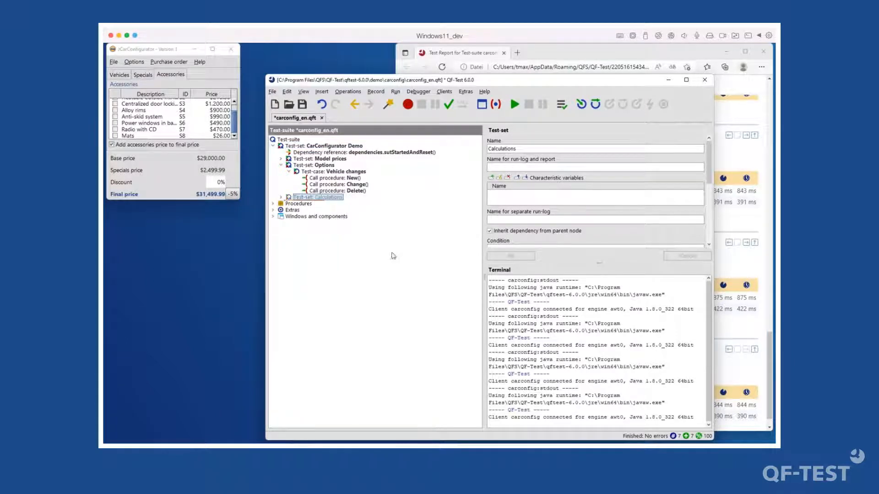
left_click(303, 104)
left_click(375, 298)
left_click(321, 165)
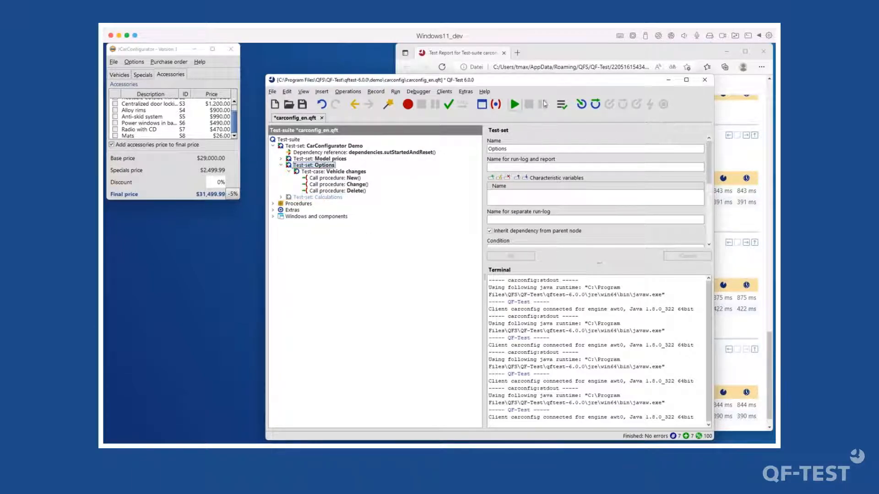
- Generate an HTML report from the last run-log, overwriting the old report folder
left_click(560, 105)
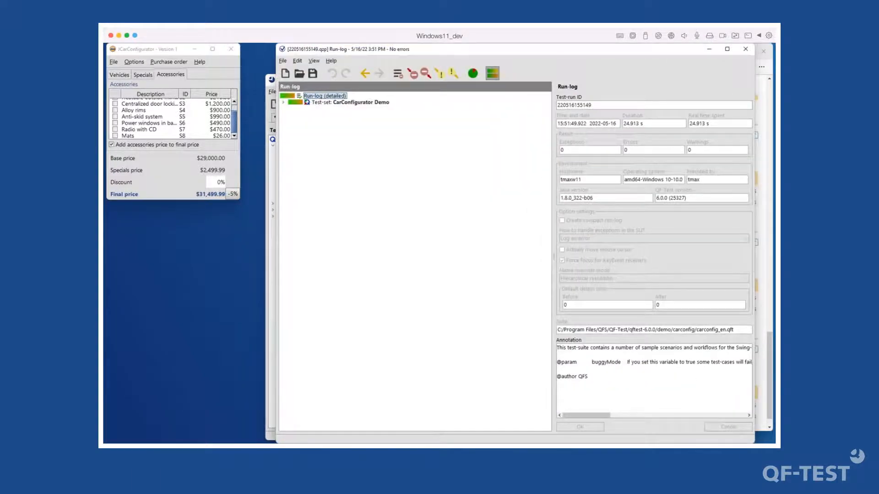
left_click(474, 74)
left_click(481, 326)
left_click(491, 199)
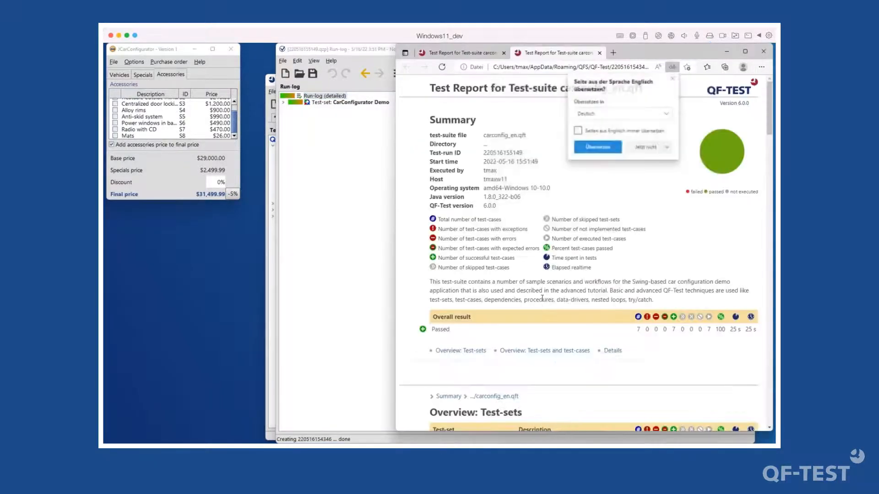
- Decline Edge's translation offer so English pages are never translated
scroll(542, 299, "down", 20)
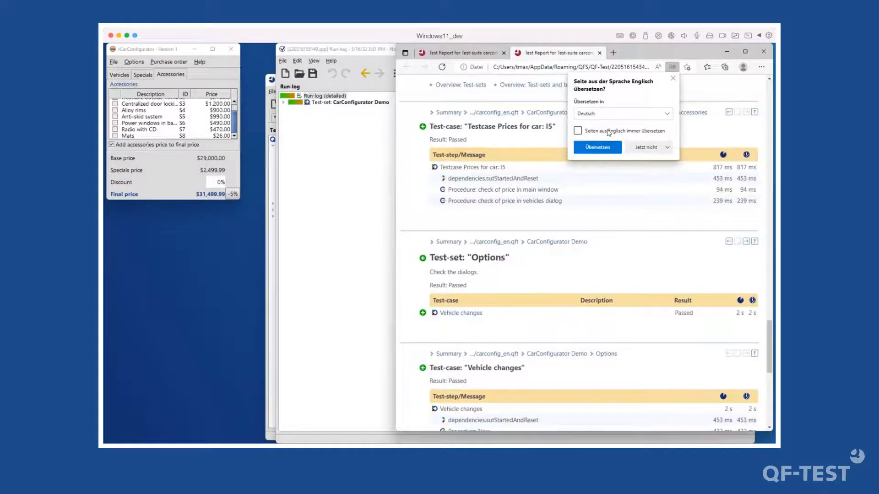
left_click(615, 130)
left_click(661, 147)
left_click(664, 179)
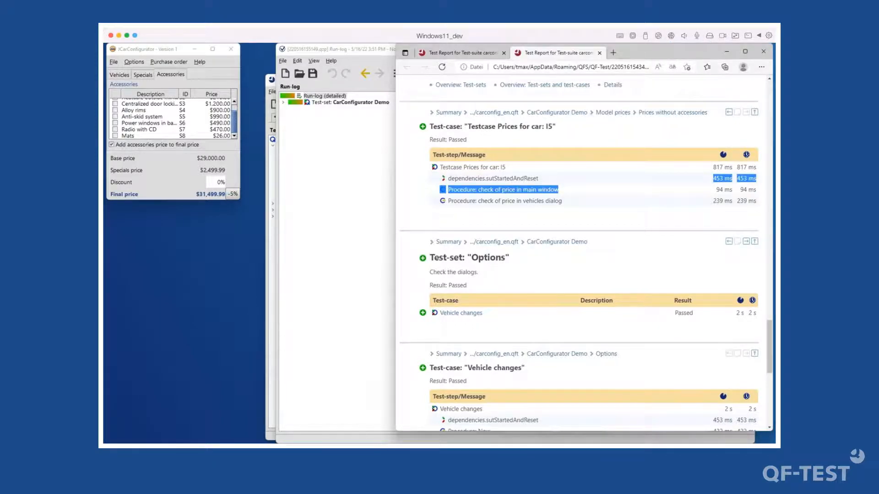
- Highlight the Vehicle changes test-case with its dependencies.sutStartedAndReset, Procedure: New and Procedure: Change entries
scroll(589, 257, "down", 6)
scroll(589, 257, "up", 2)
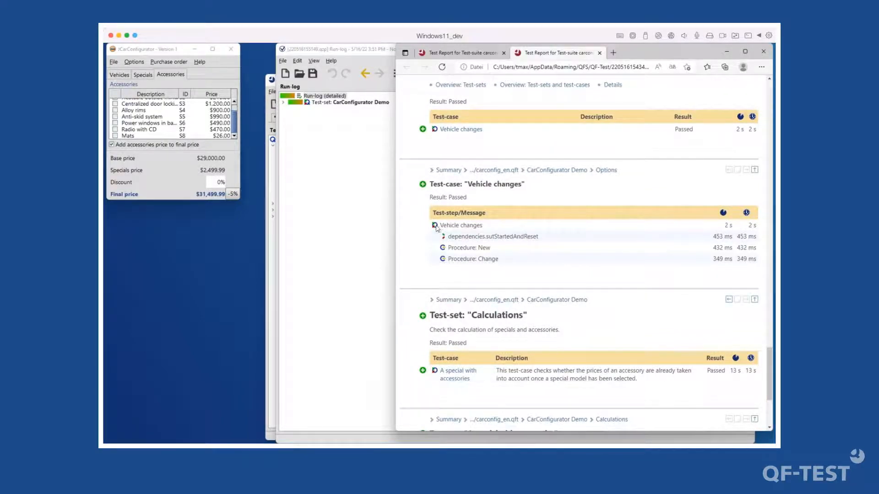
left_click_drag(443, 225, 543, 240)
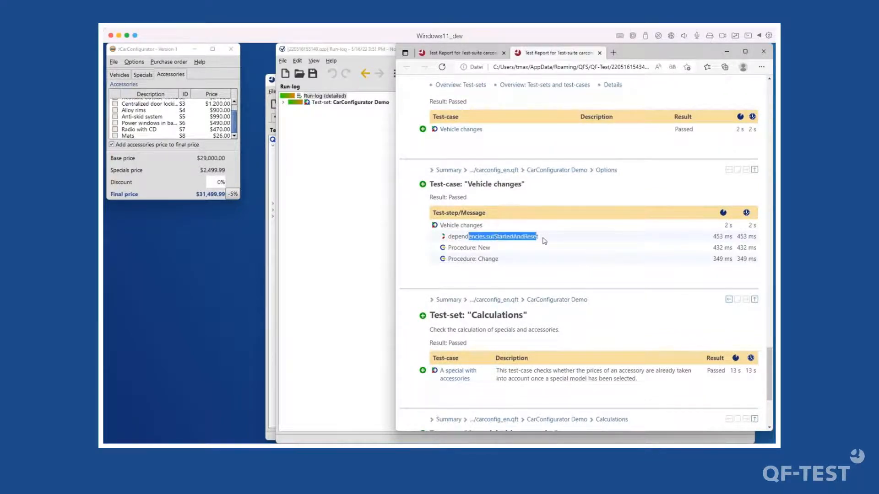
left_click(485, 250)
left_click_drag(448, 249, 488, 260)
left_click(487, 248)
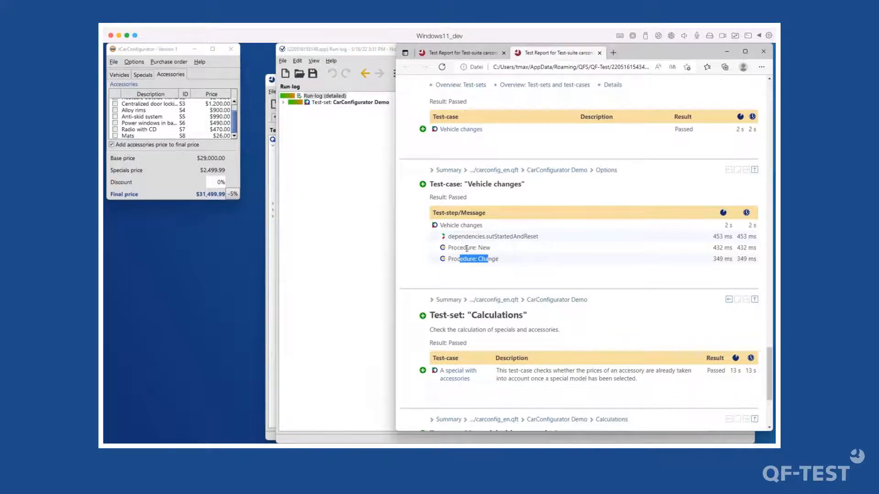
- Mark the 'Procedure: New' line in the Edge report, then close the report window
left_click_drag(449, 247, 491, 248)
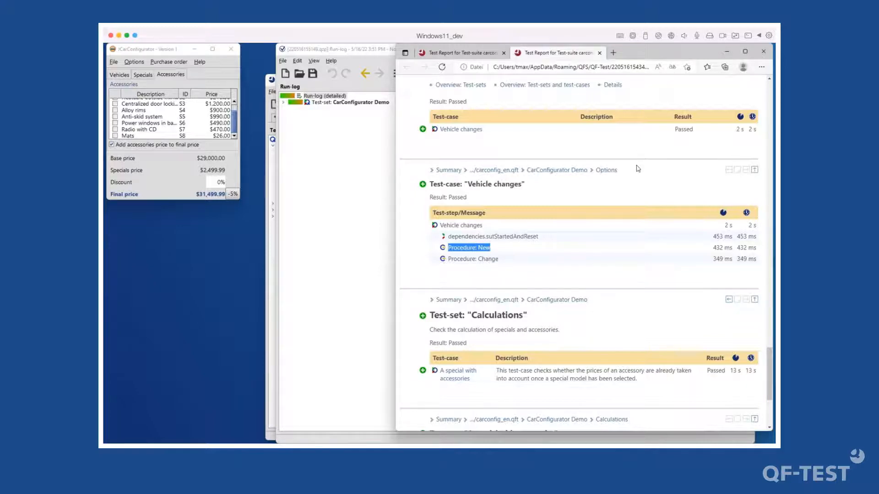
left_click(760, 51)
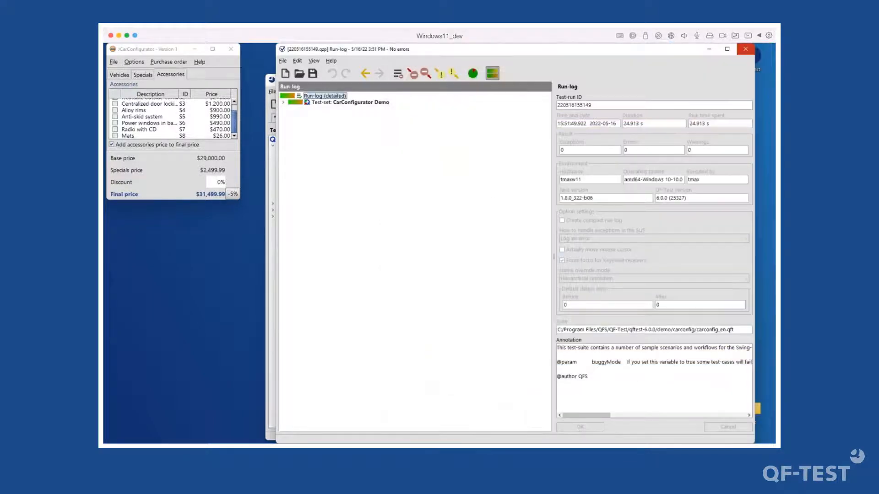
- Close the run-log and jump from the Model prices call to the 'check of price in main window' procedure
left_click(747, 50)
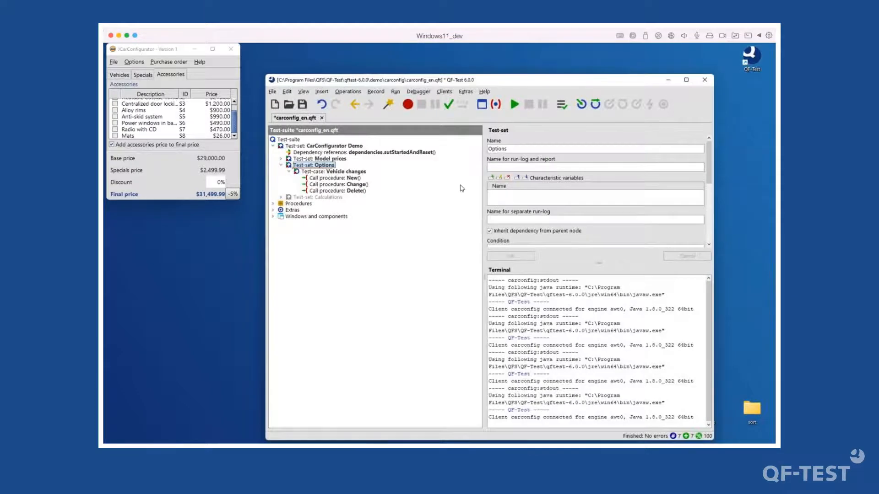
left_click(333, 178)
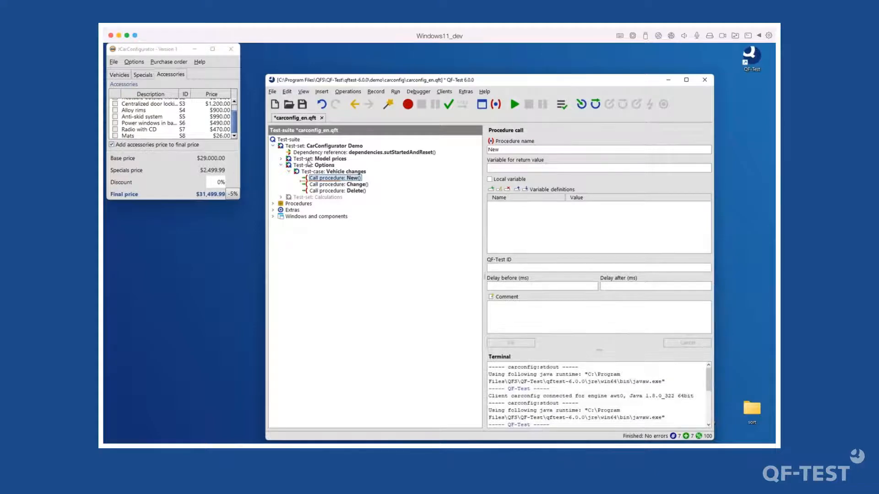
double_click(325, 160)
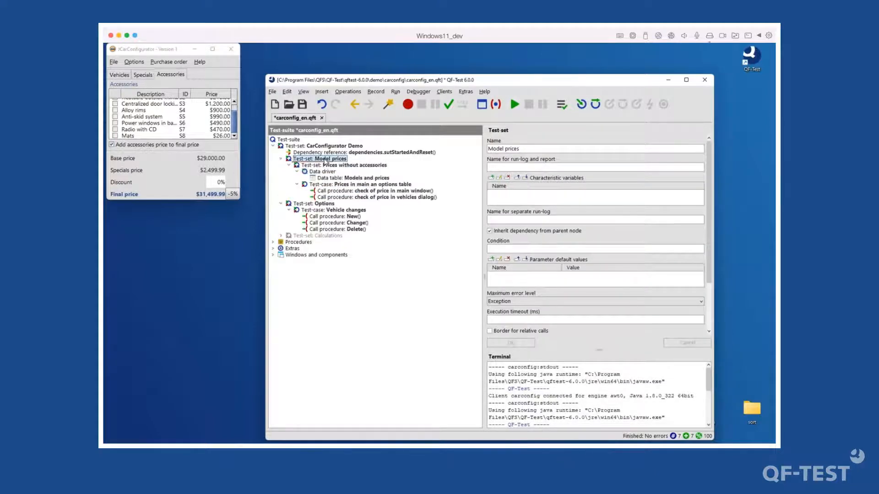
left_click(360, 190)
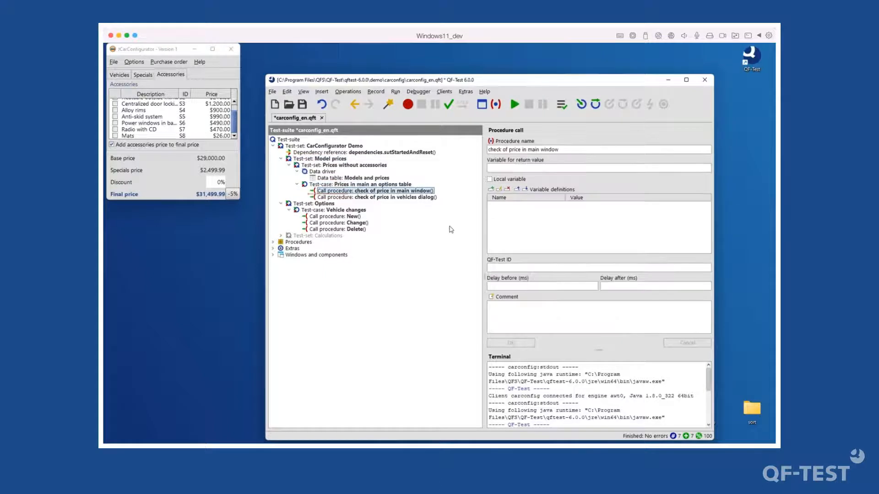
left_click(274, 242)
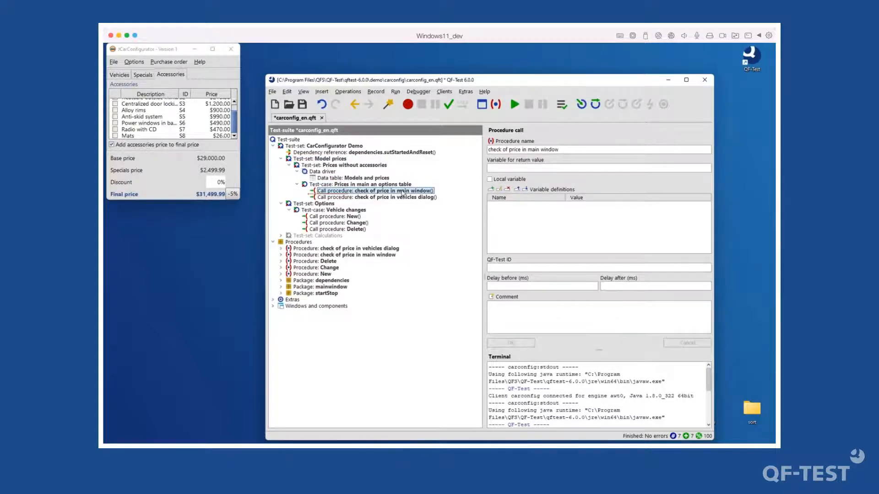
key("ctrl+p")
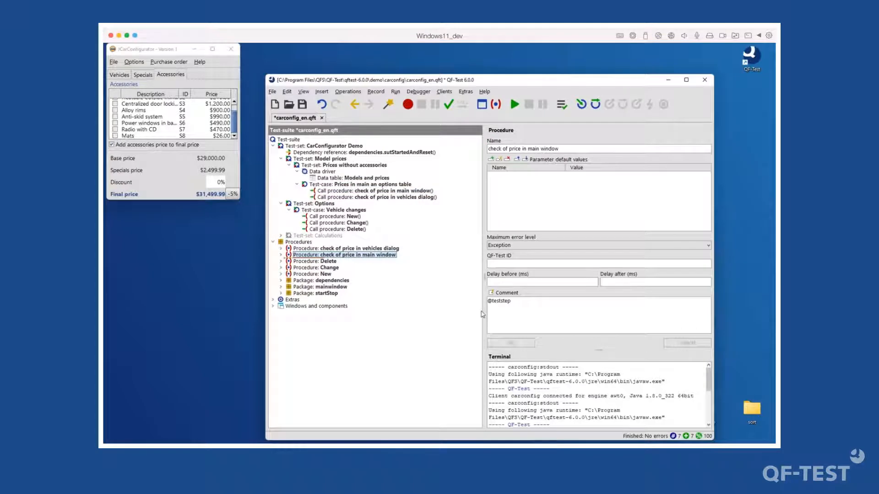
left_click_drag(529, 303, 488, 301)
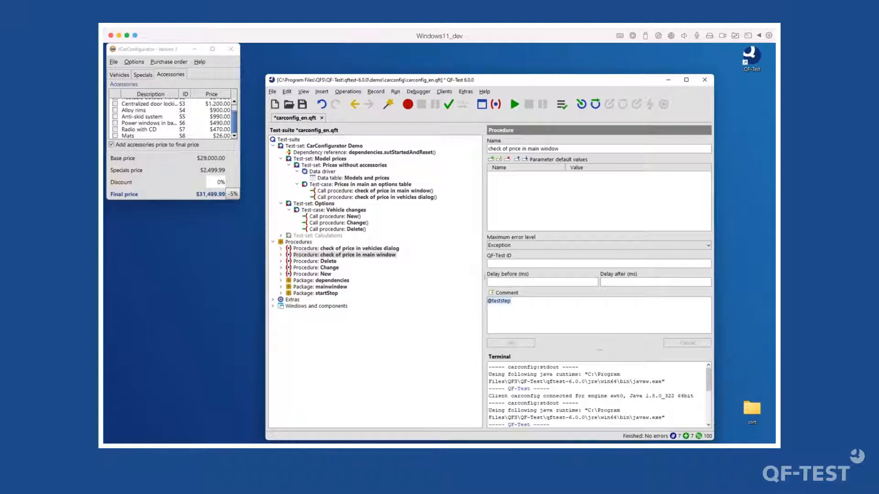
left_click(509, 301)
left_click(327, 248)
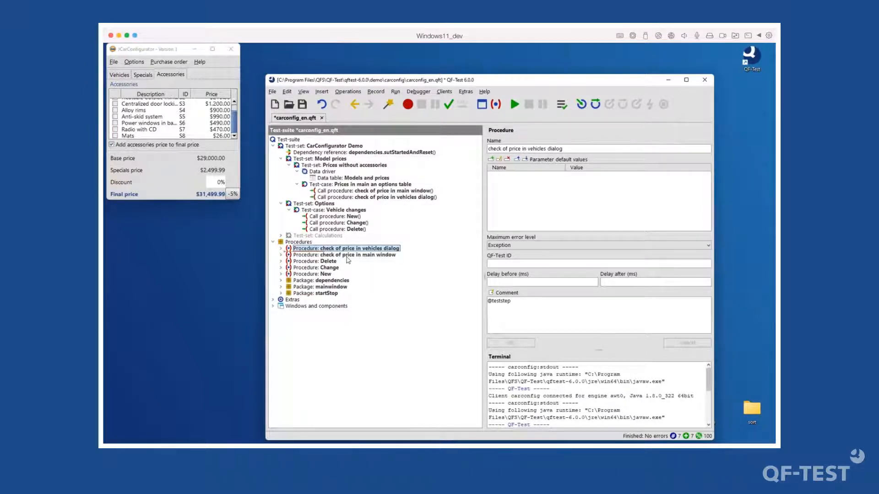
left_click(489, 301)
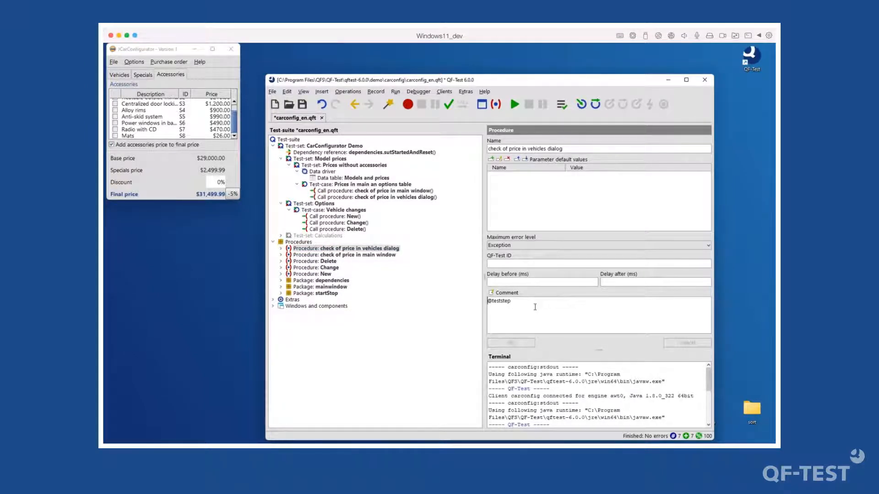
key("Return")
key("Return")
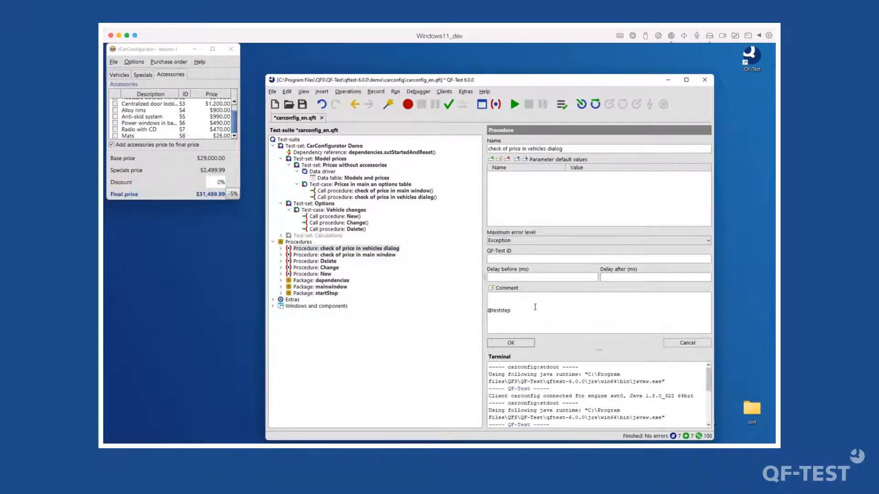
left_click(324, 274)
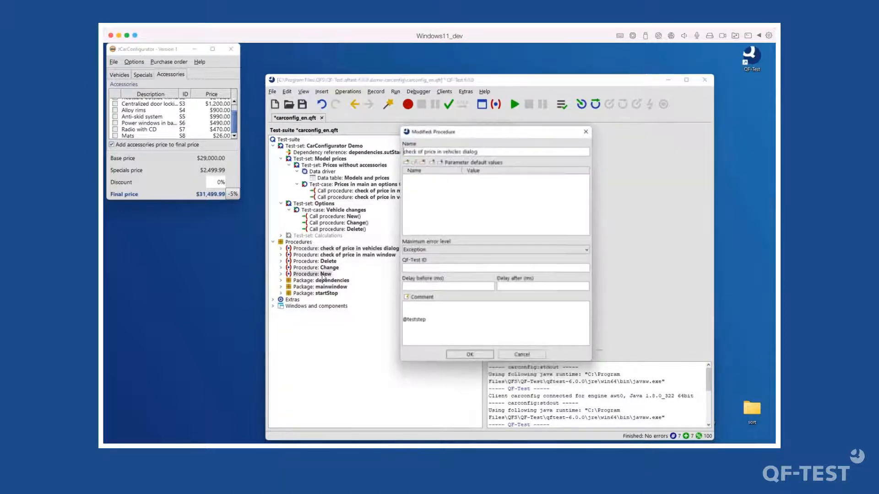
left_click(471, 353)
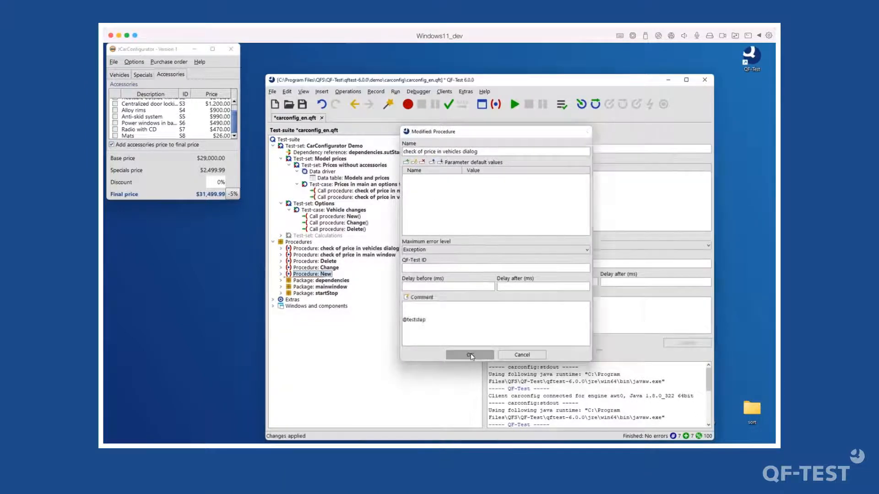
- Expand and collapse the New procedure, then select 'check of price in main window'
double_click(322, 276)
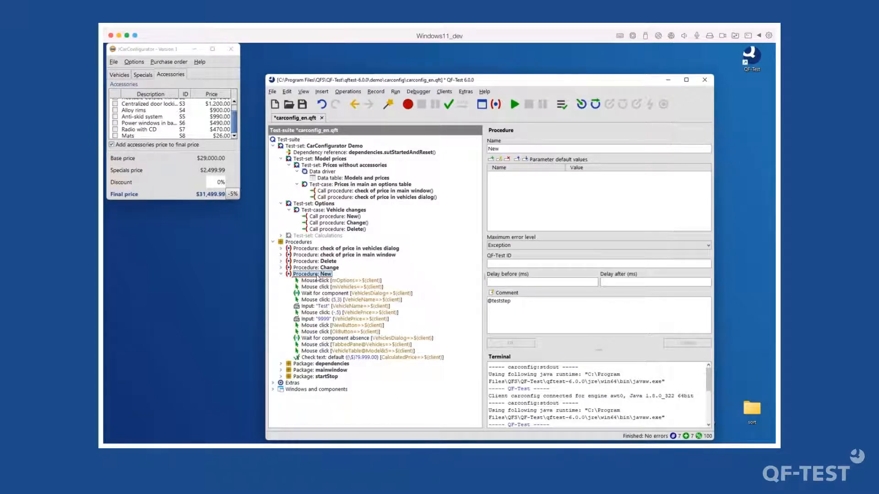
double_click(322, 275)
left_click(347, 255)
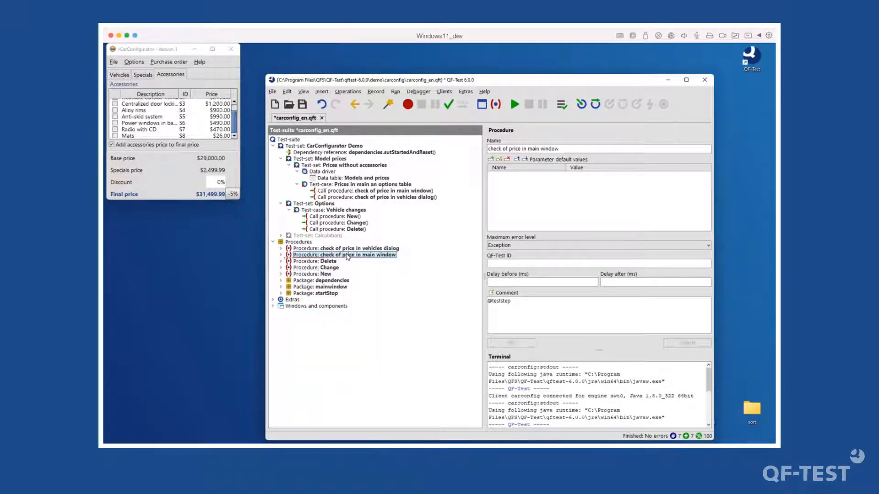
double_click(347, 255)
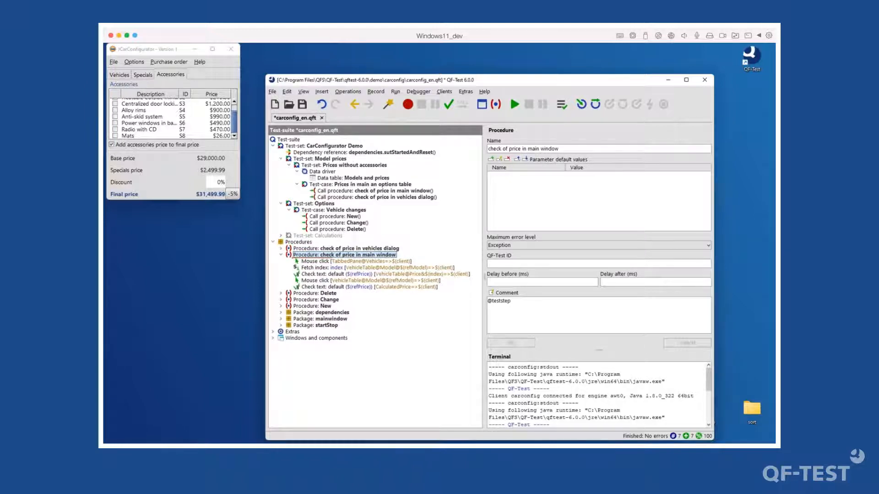
left_click(510, 302)
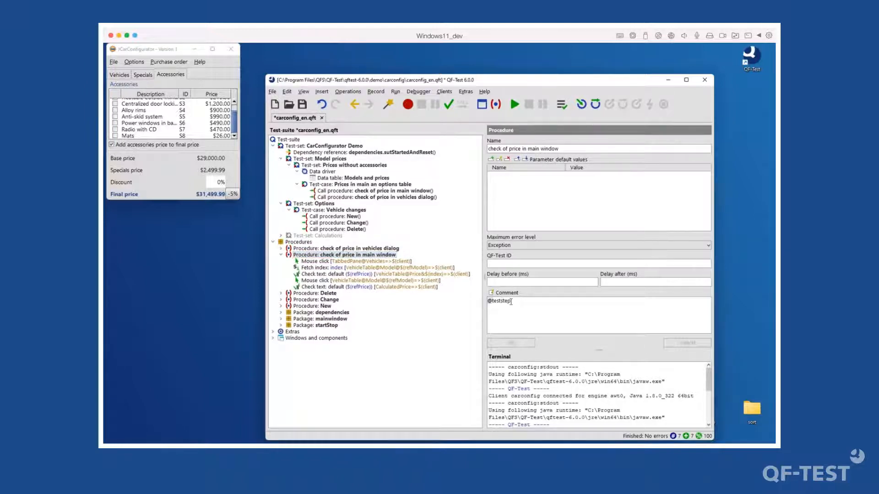
key("Home")
key("Return")
key("Up")
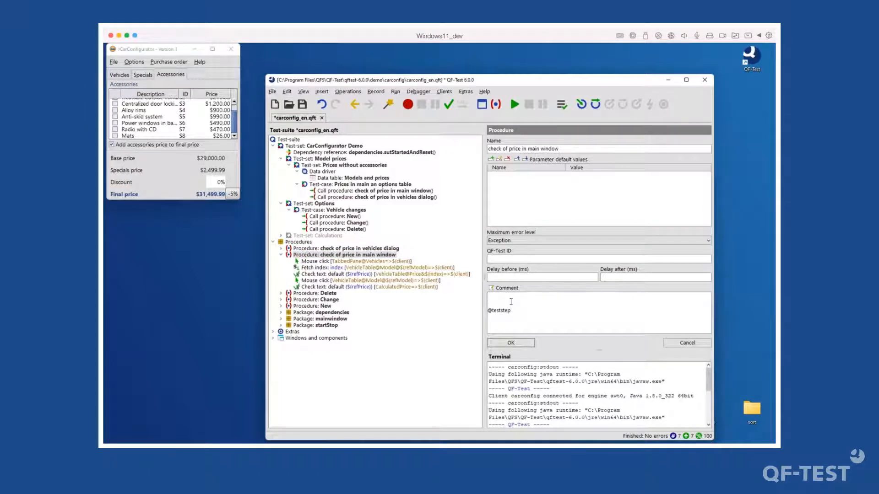
type("Check fior")
key("BackSpace")
key("BackSpace")
type("or the price of ")
type("a car")
key("BackSpace")
key("BackSpace")
key("BackSpace")
key("BackSpace")
type("seletec")
key("BackSpace")
key("BackSpace")
type("d car in the main window")
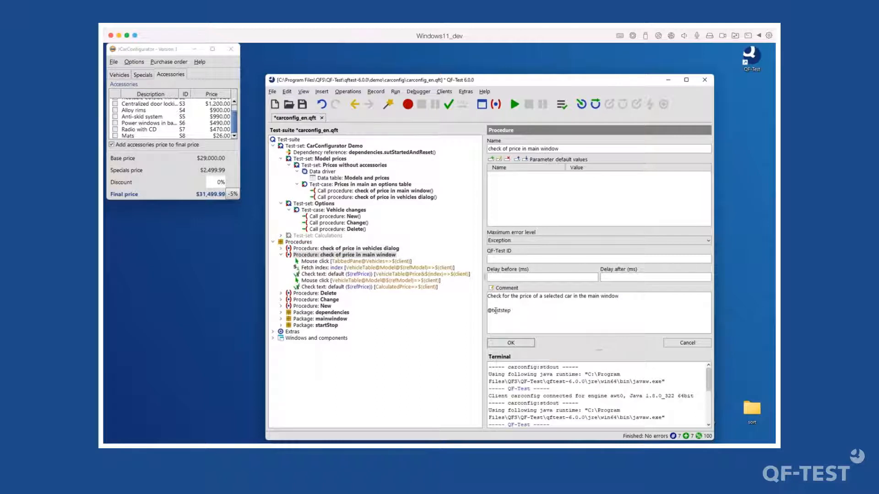
left_click(513, 313)
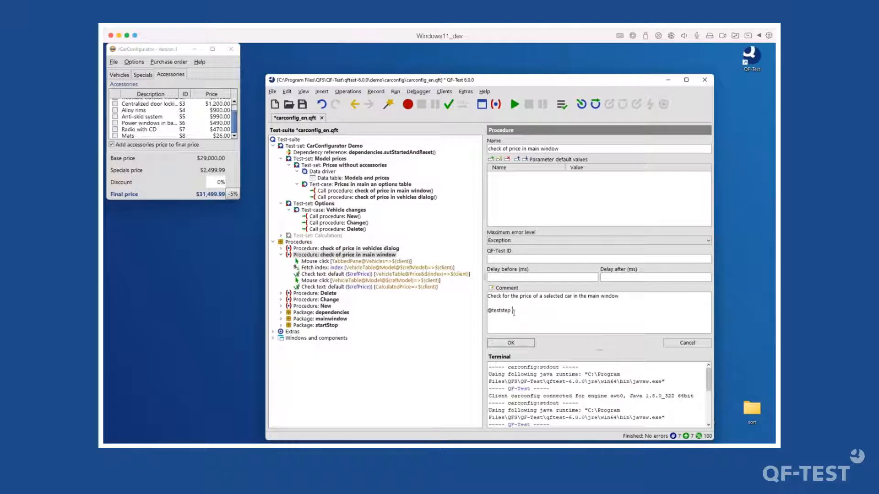
left_click(520, 345)
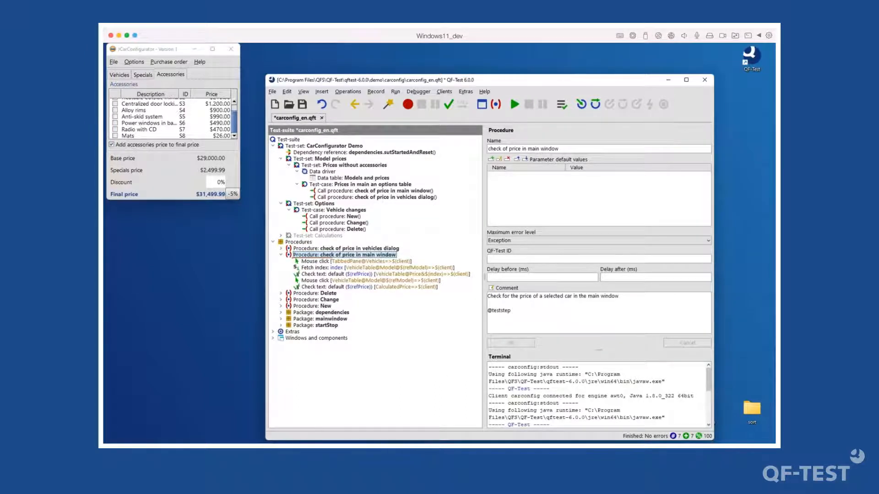
left_click(562, 104)
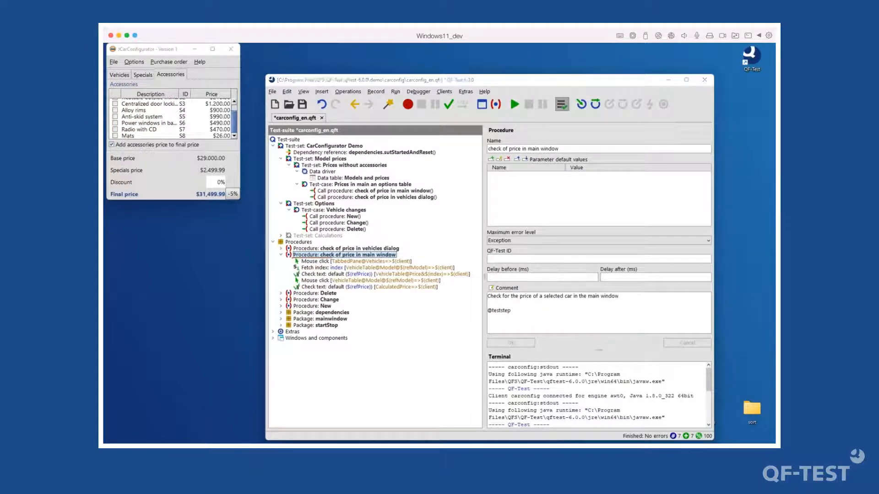
- Regenerate the HTML report from the run-log, overwriting the old folder, and decline Edge's translation
left_click(282, 60)
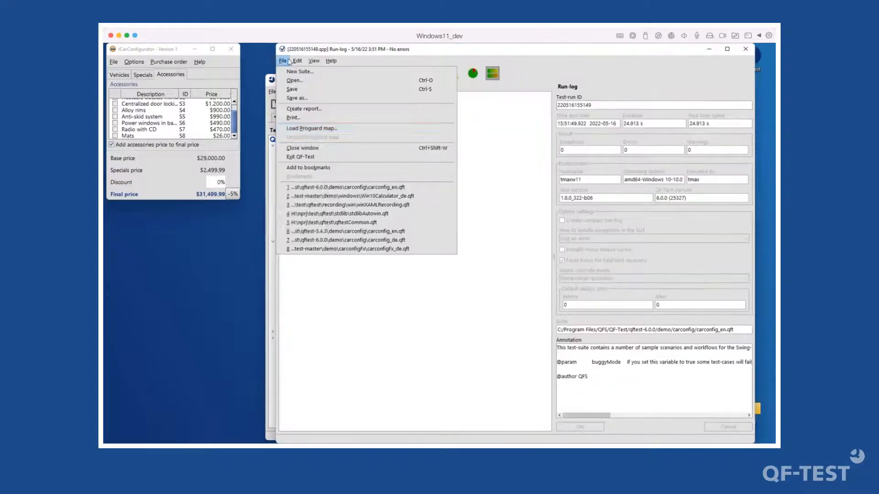
left_click(320, 112)
left_click(481, 325)
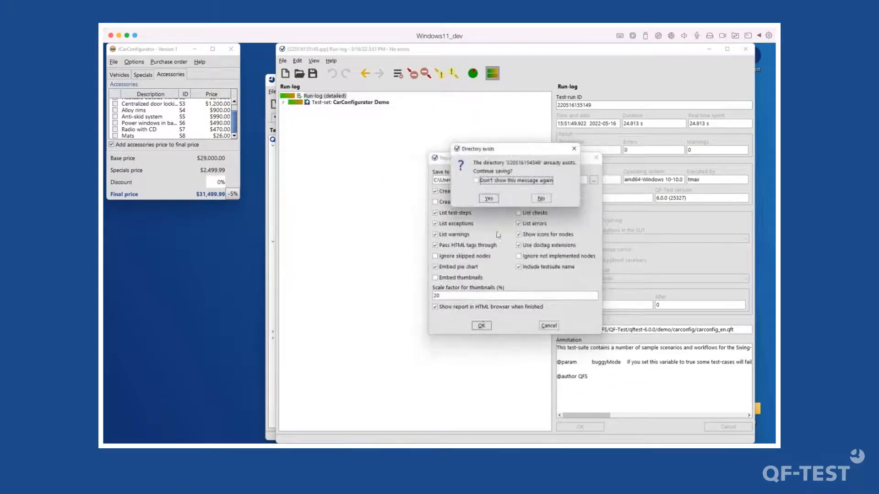
left_click(489, 199)
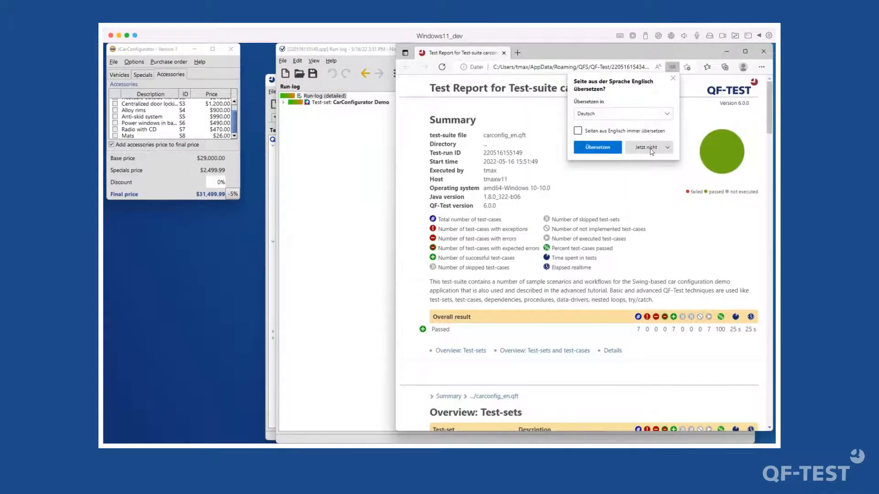
left_click(646, 148)
left_click(656, 175)
- Review the report's 'check of price in main window' step, then bring the run-log forward
scroll(623, 257, "down", 15)
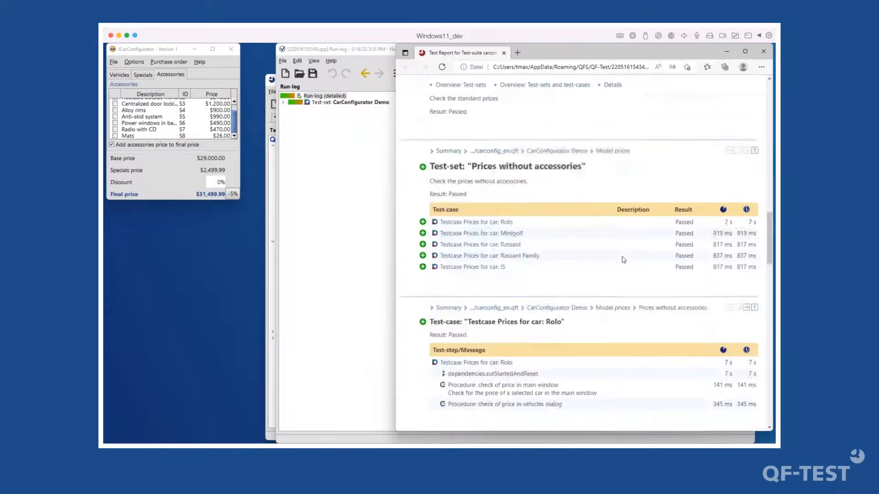
scroll(623, 258, "up", 5)
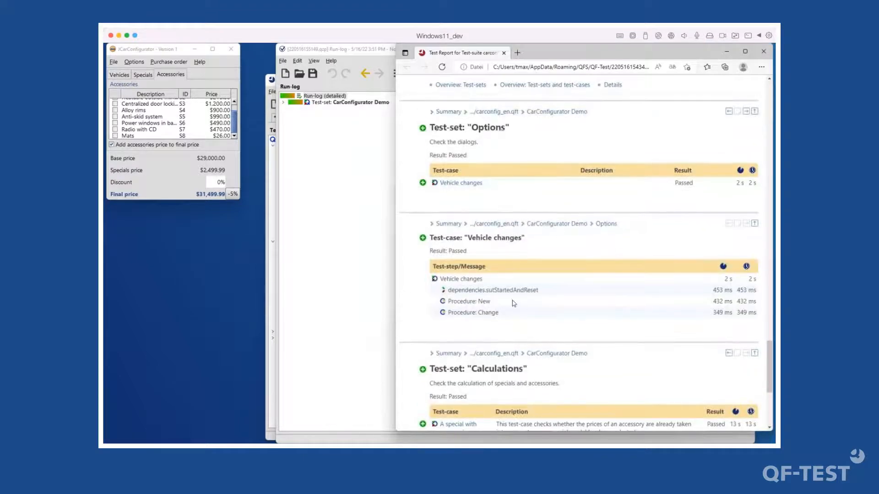
scroll(512, 303, "down", 2)
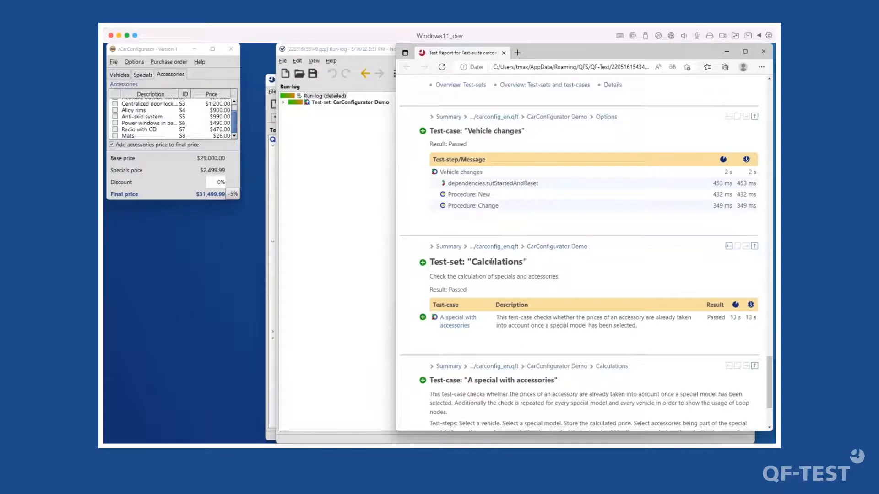
scroll(492, 261, "up", 6)
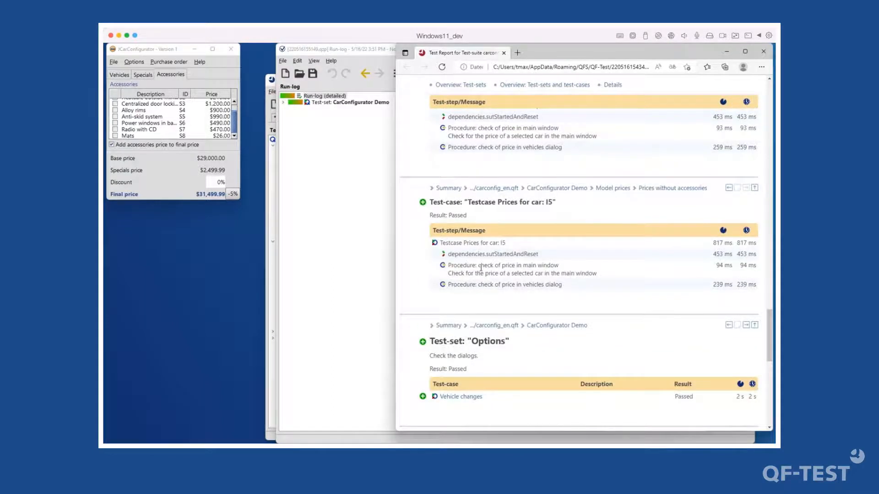
left_click_drag(480, 269, 594, 269)
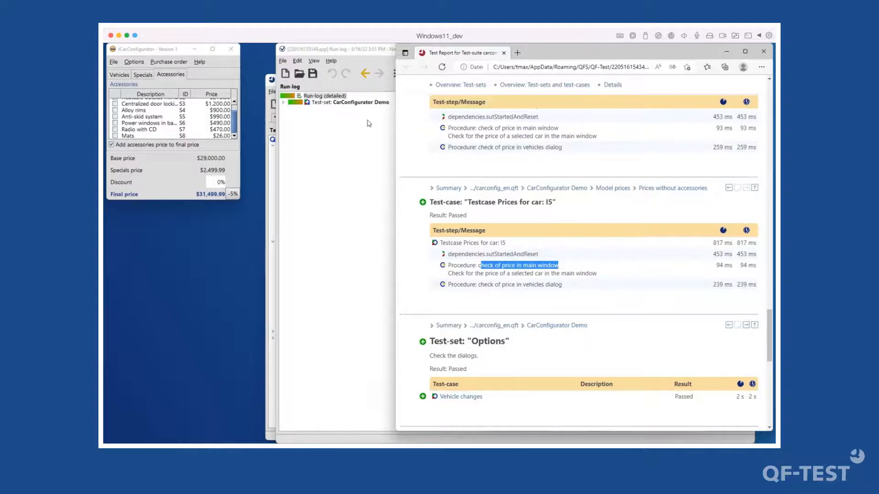
left_click(475, 265)
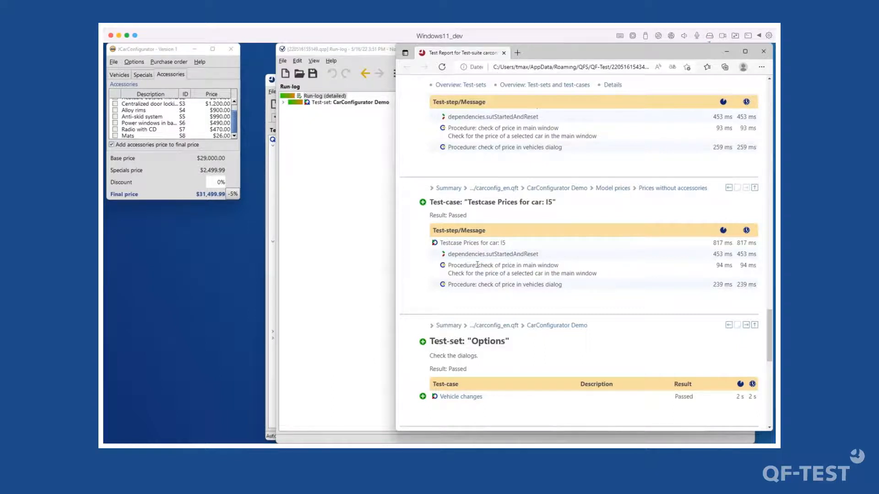
double_click(452, 264)
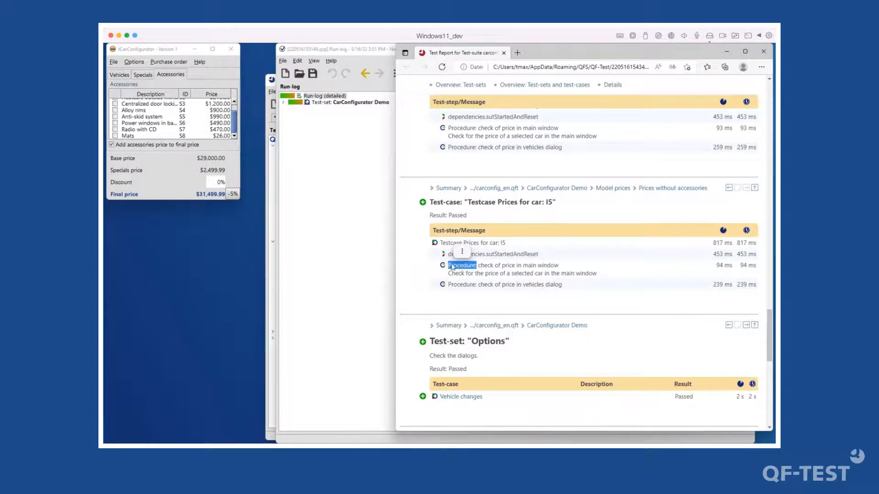
left_click(344, 152)
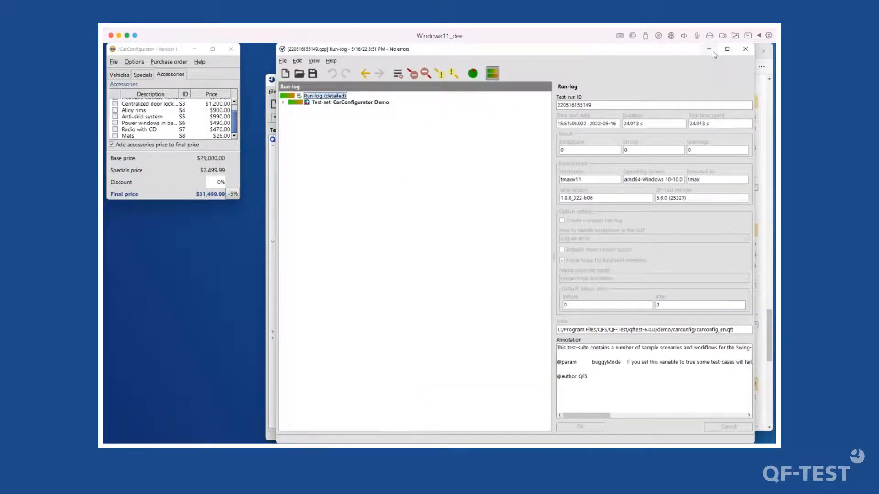
left_click(712, 52)
left_click(367, 337)
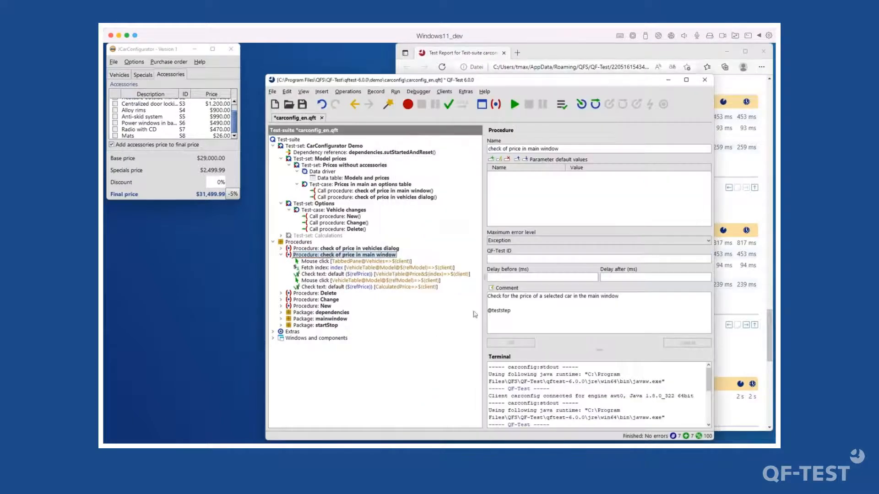
left_click(518, 309)
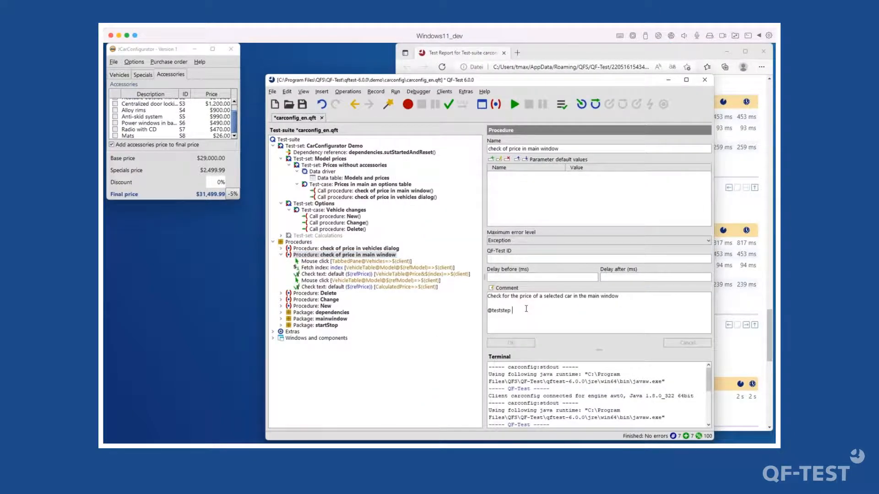
type("Che")
type("ck for ")
type("price ")
type("of")
type("%()")
key("BackSpace")
key("BackSpace")
key("BackSpace")
type("$()")
key("Left")
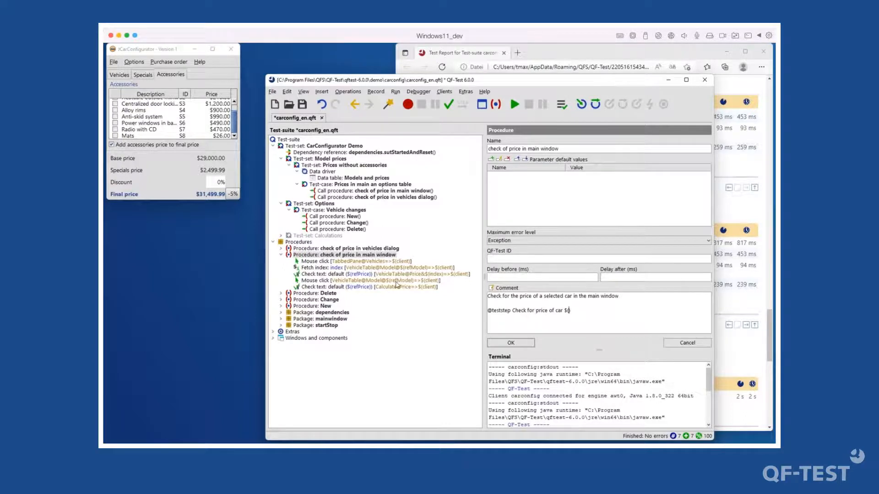
type("refModel")
left_click(529, 342)
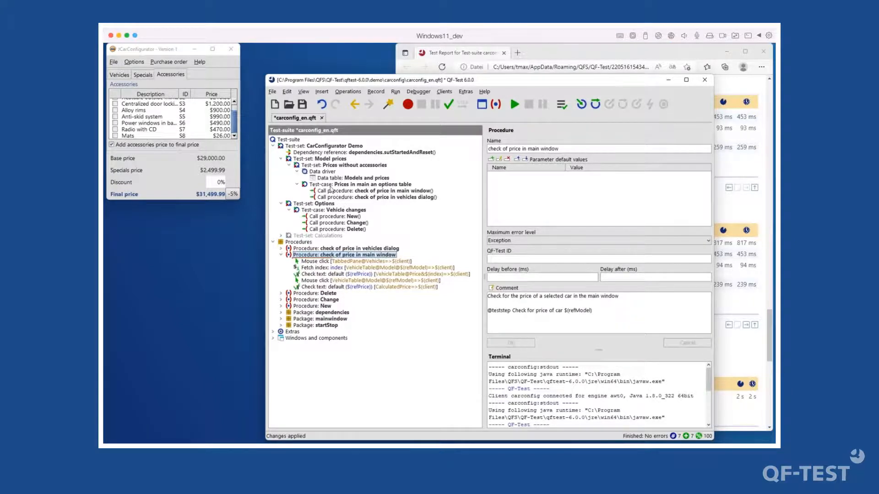
left_click(370, 197)
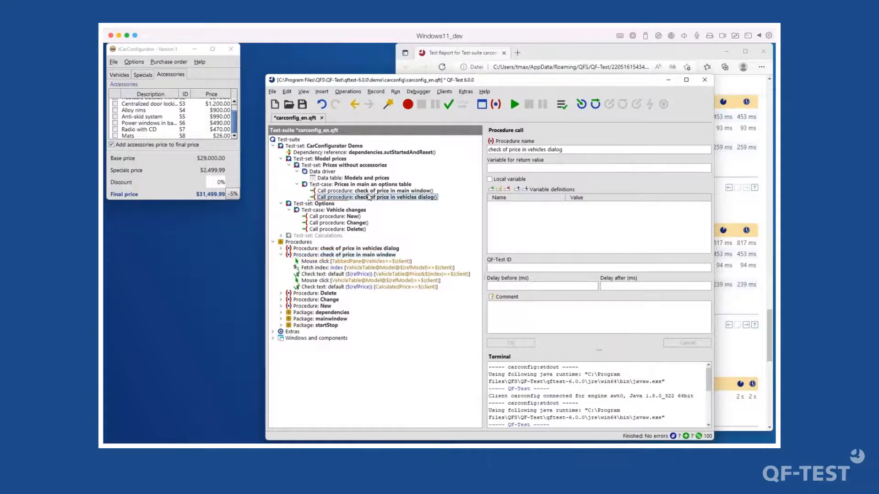
- Run the Prices without accessories test-set and regenerate the HTML report, overwriting the old one
left_click(322, 166)
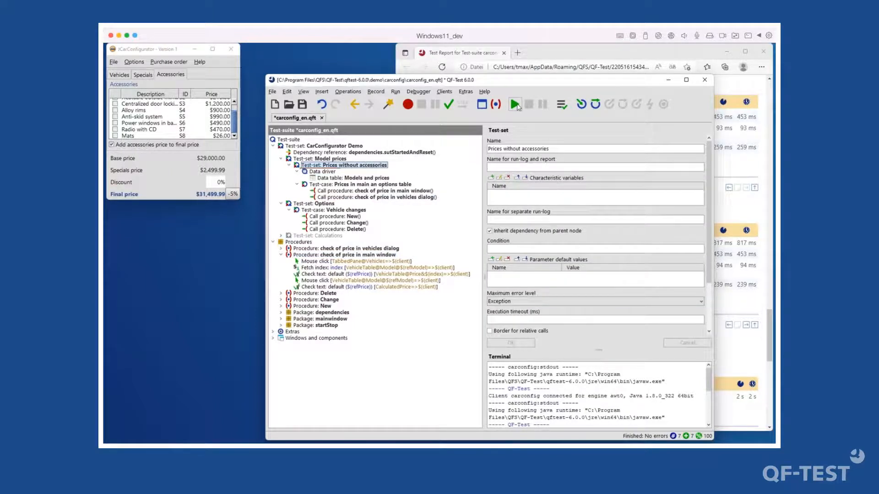
left_click(515, 105)
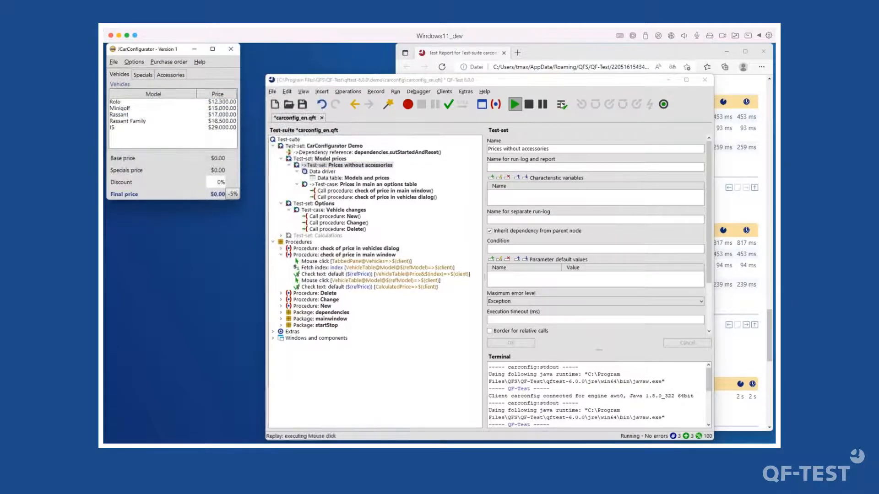
left_click(562, 104)
left_click(472, 74)
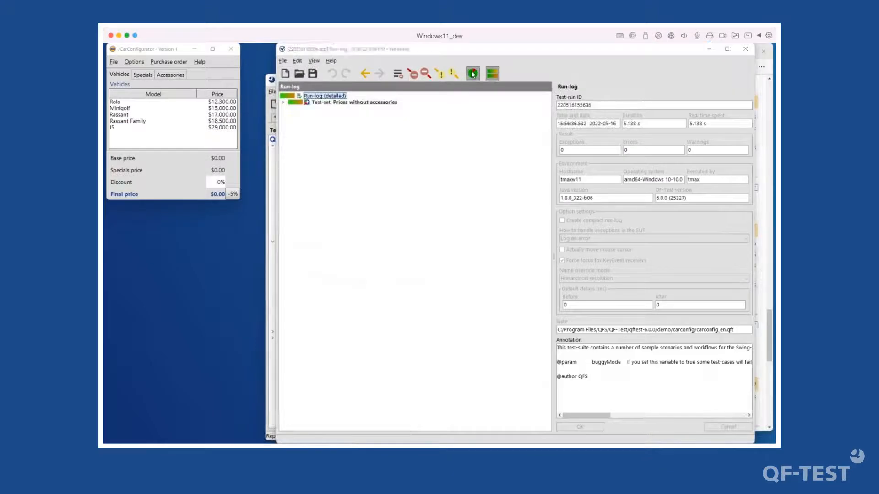
left_click(481, 325)
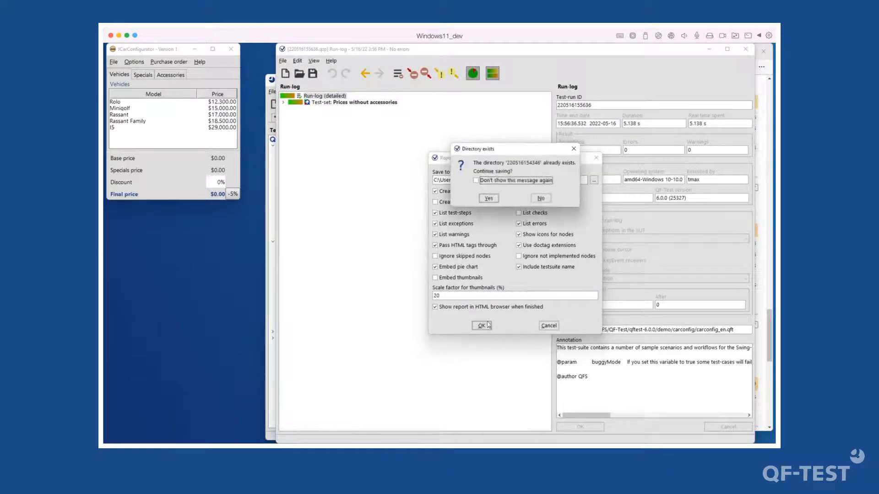
left_click(496, 201)
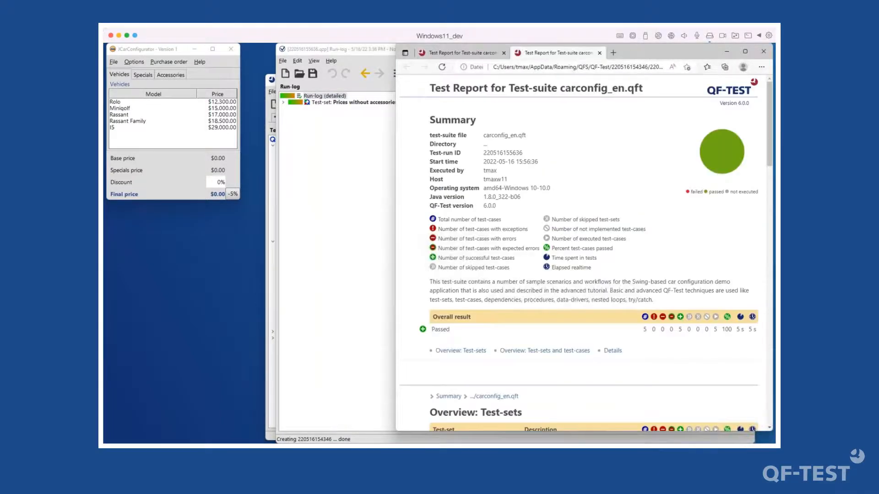
- Confirm the report's passed 'Check for price of car Rolo' step, then close the run-log
scroll(562, 343, "down", 1)
scroll(562, 342, "down", 15)
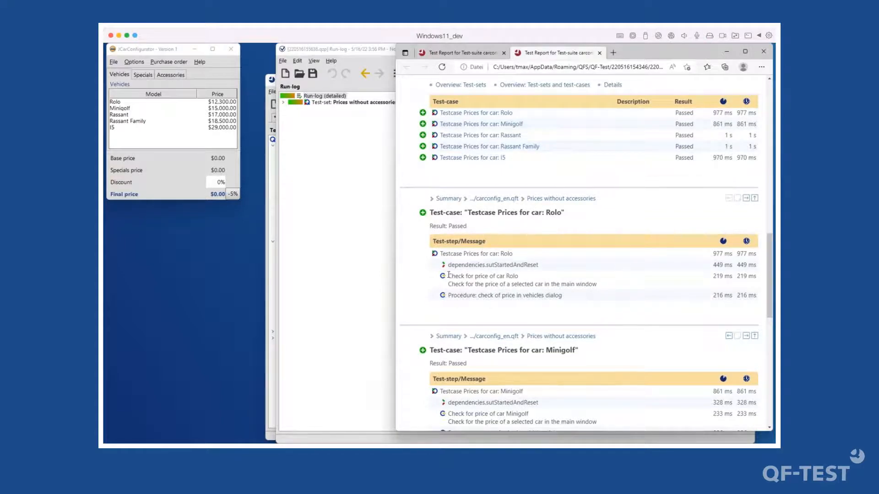
left_click_drag(449, 275, 524, 279)
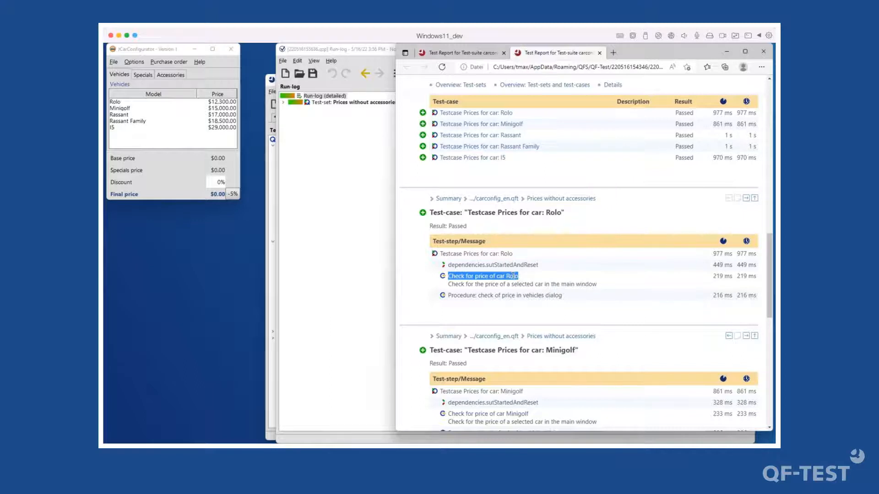
left_click(364, 166)
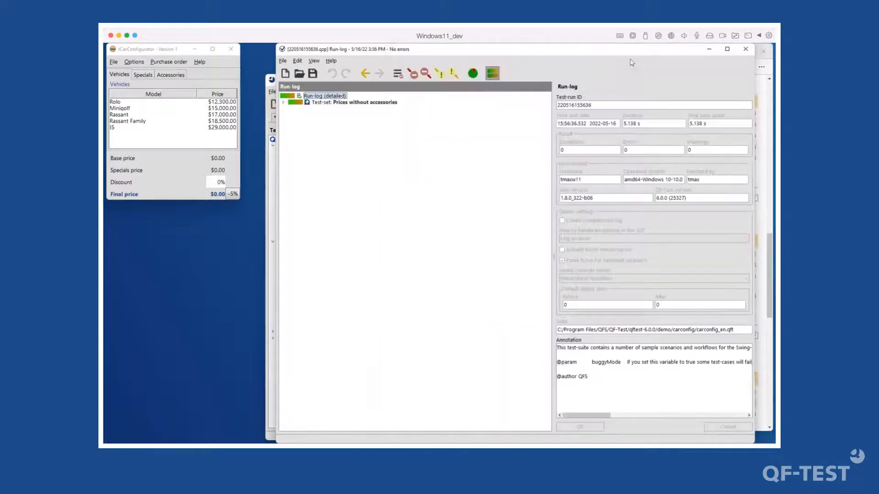
left_click(745, 52)
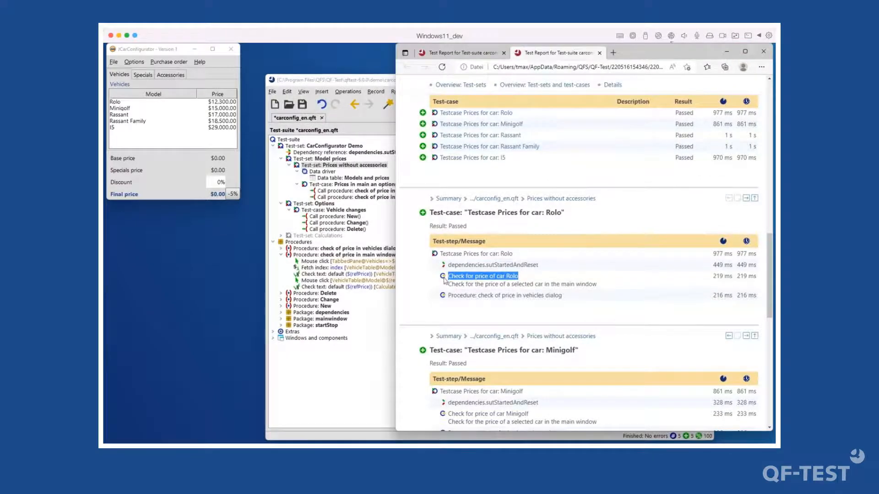
left_click(372, 379)
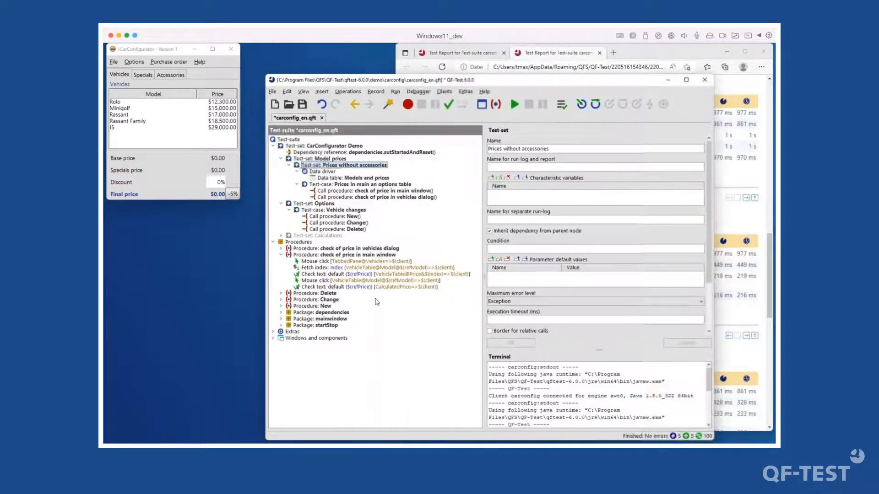
left_click(336, 255)
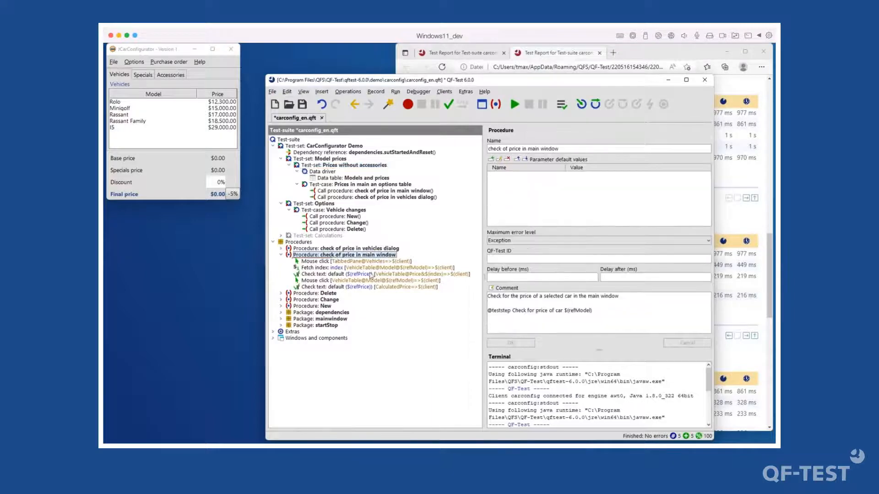
left_click_drag(487, 296, 639, 300)
left_click(626, 297)
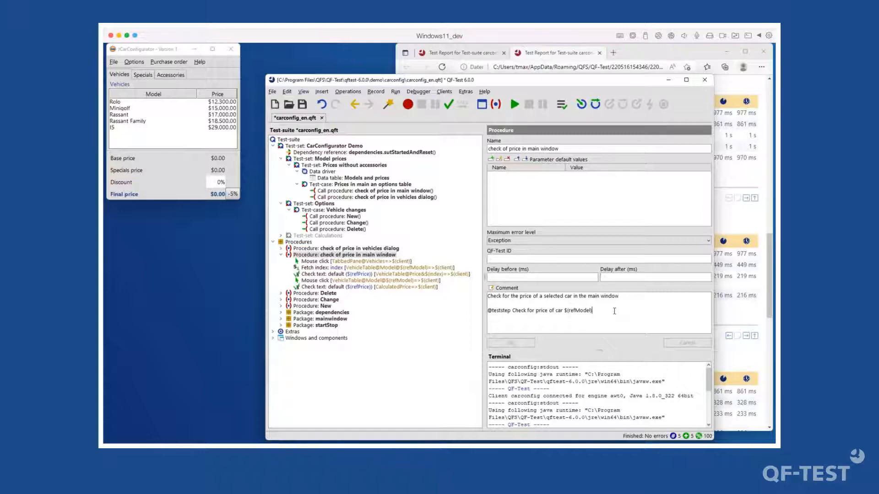
key("Return")
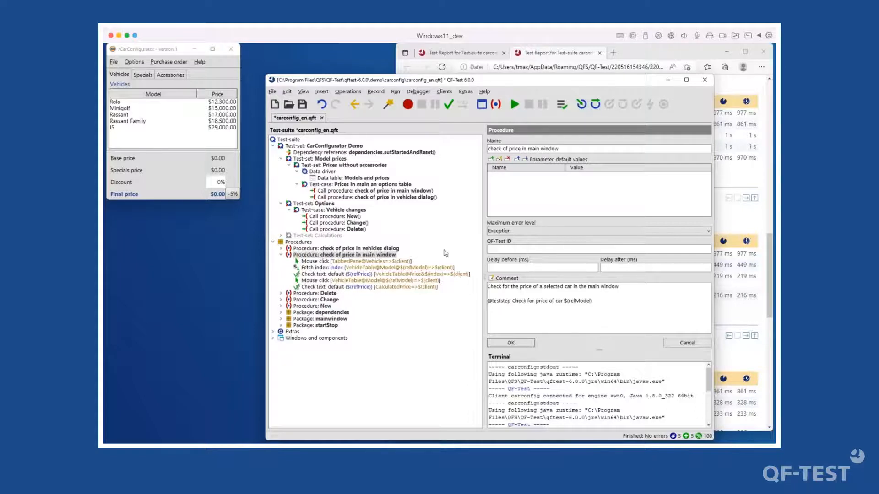
- Add a refModel parameter default value row to the procedure and apply it
left_click(491, 159)
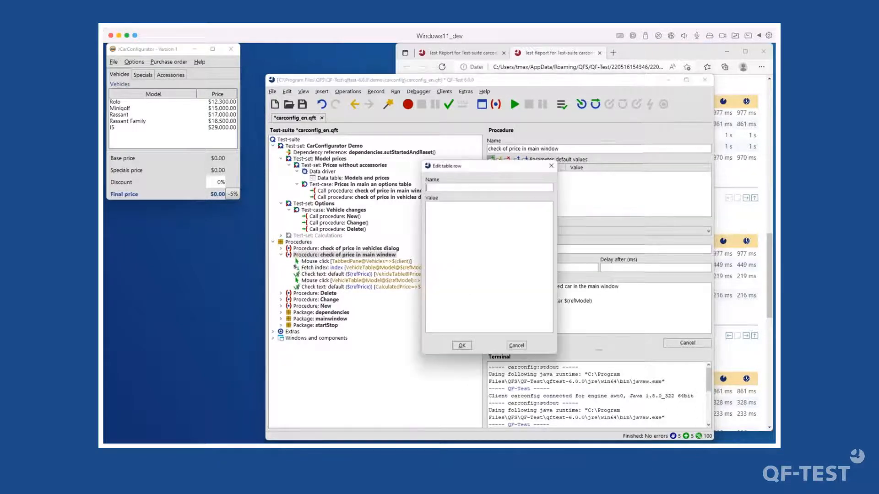
type("refMo")
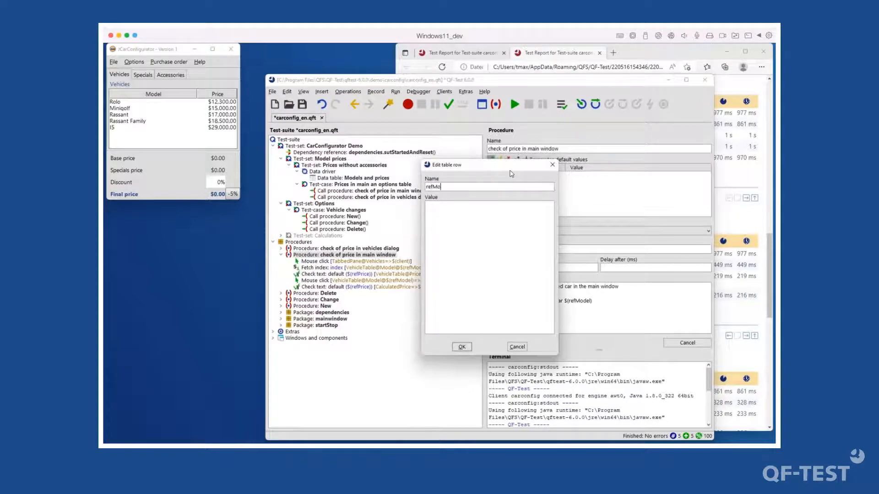
type("del")
key("Return")
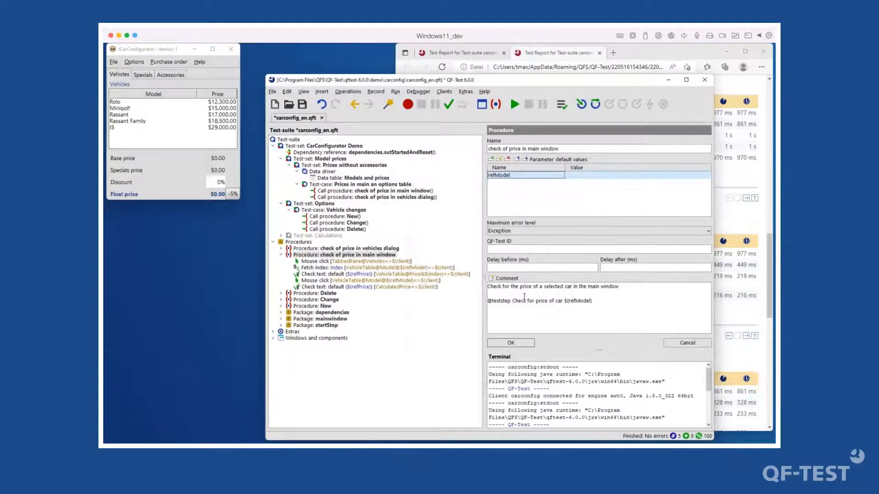
left_click(511, 343)
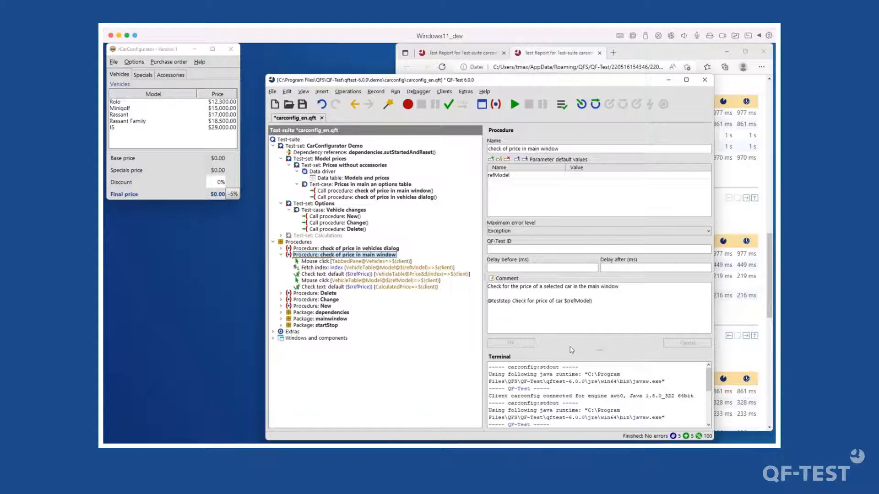
left_click(600, 301)
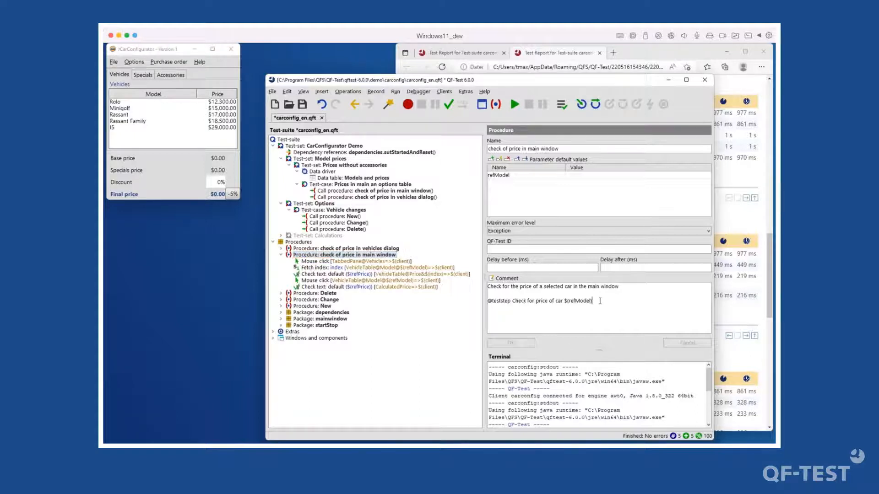
key("Return")
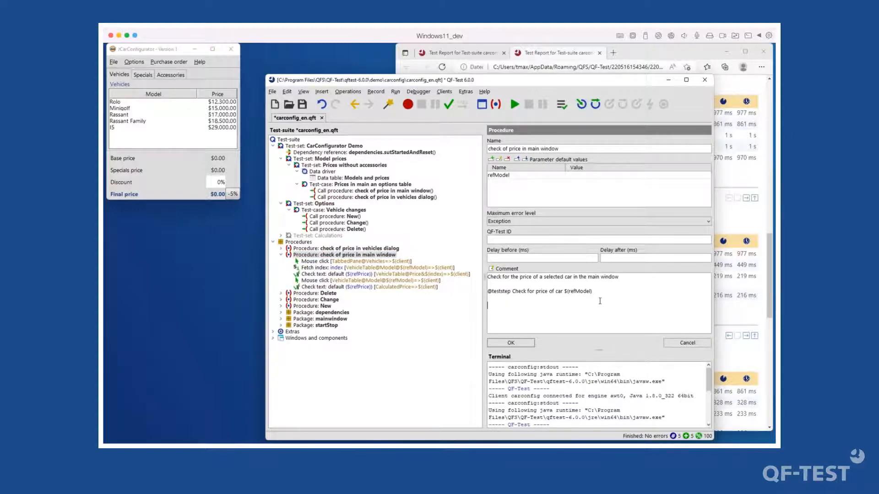
type("@param refModel - The model to select")
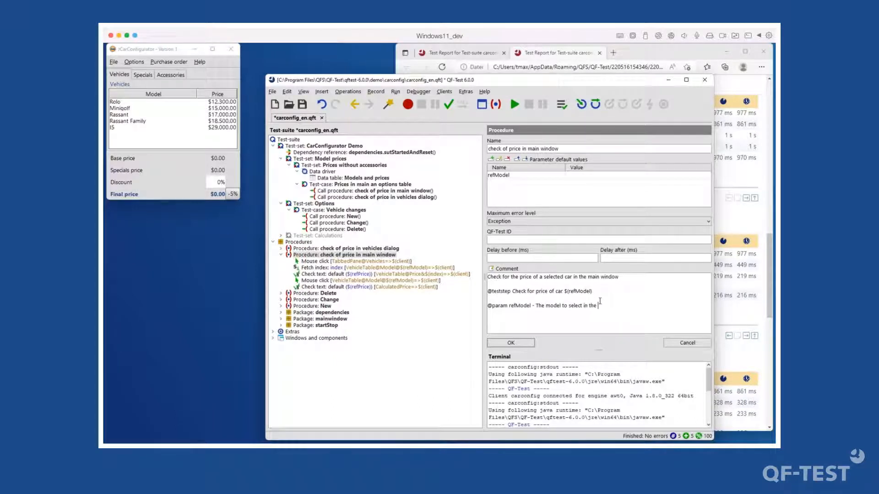
type(" in the table")
key("Return")
type("@")
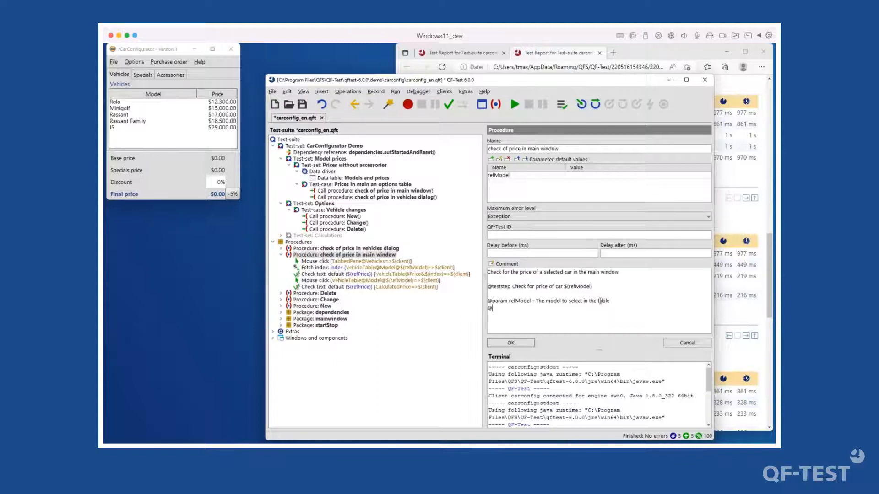
type("param refProice - The price to check for.")
- End the refModel description with a period and add a refPrice parameter default row
left_click(611, 301)
type(".")
left_click(491, 159)
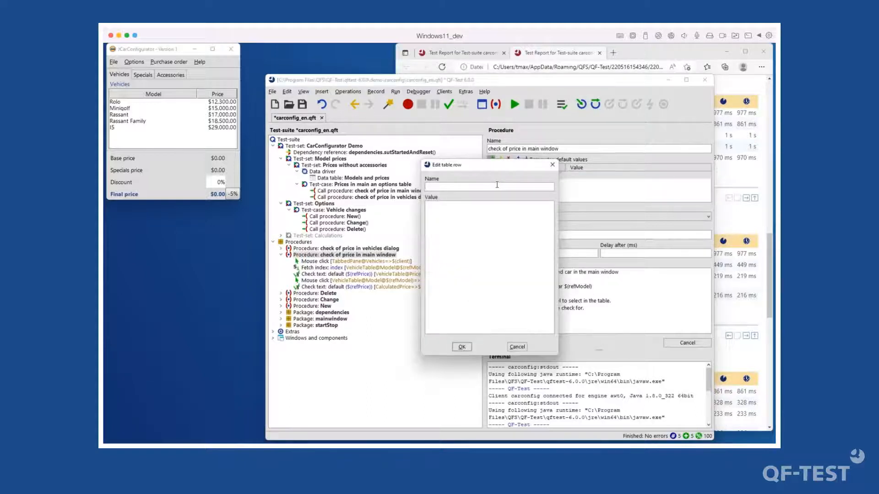
type("refPrice")
key("Return")
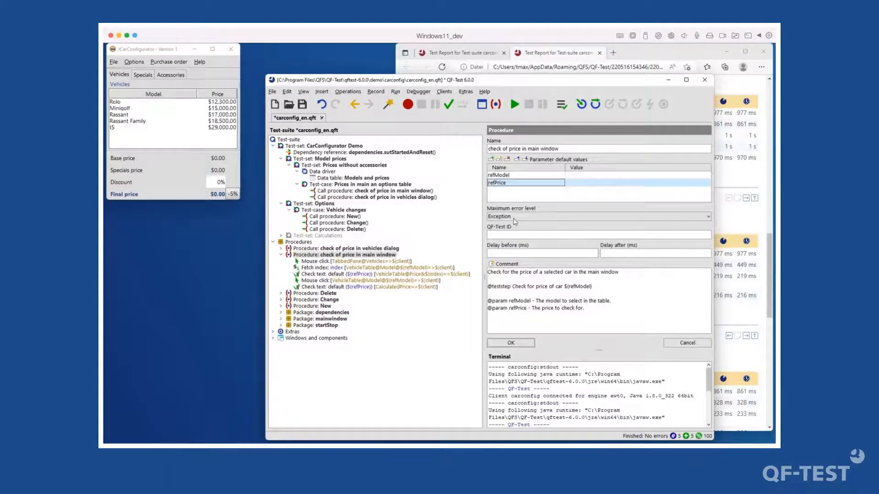
left_click(521, 343)
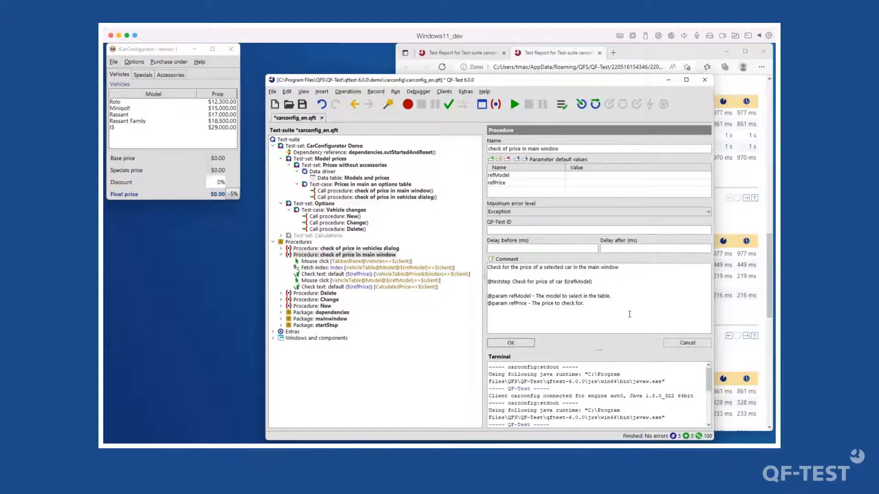
type("@return")
left_click(510, 342)
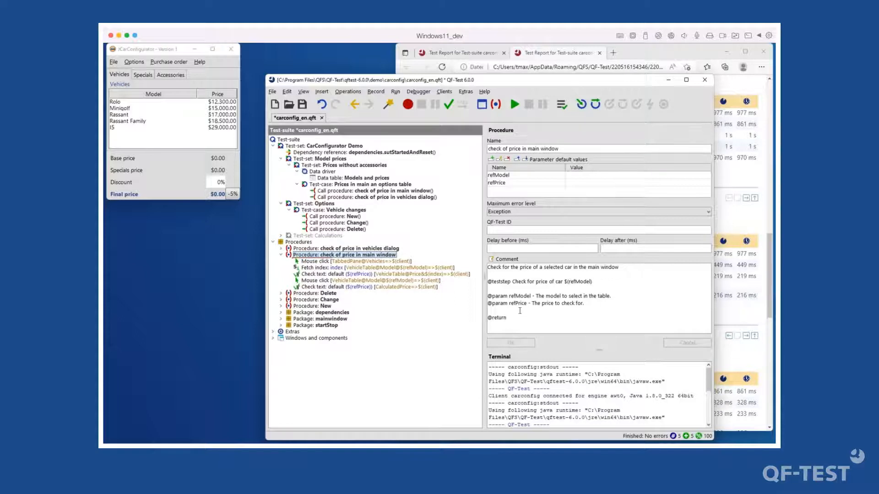
- Store the final price check's result in the local variable priceOk
left_click(340, 288)
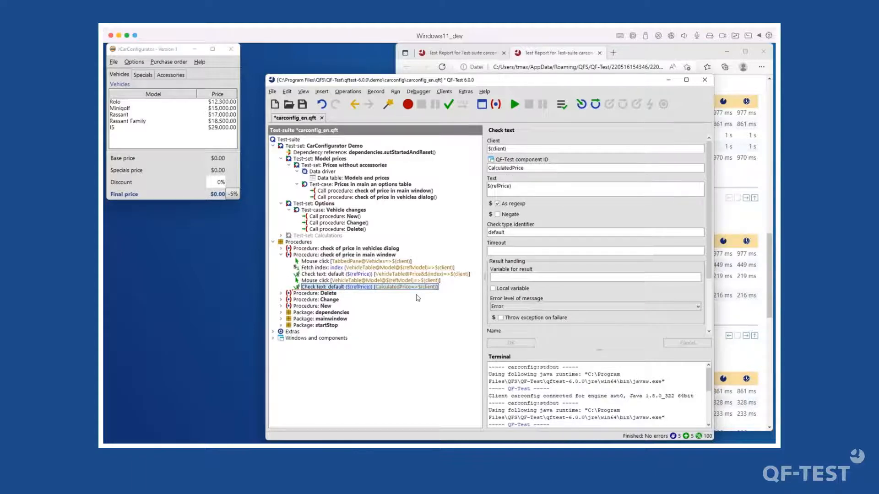
left_click(503, 277)
left_click(494, 288)
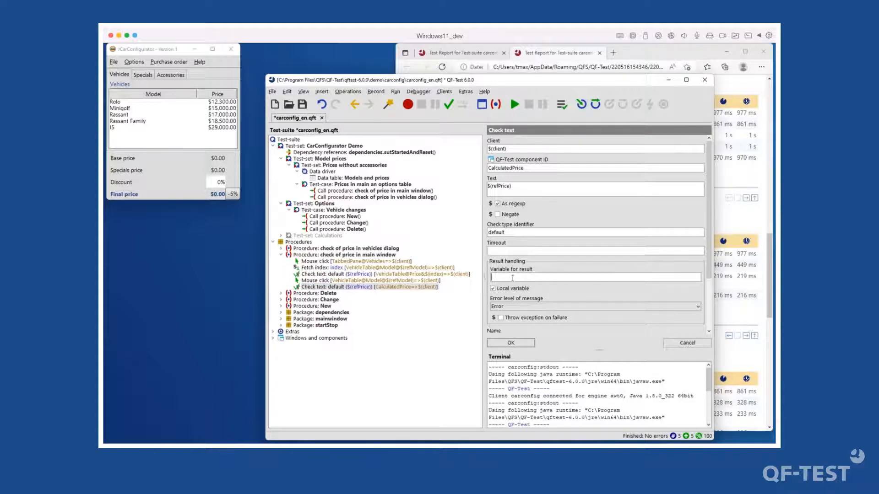
type("priceOk")
- Insert a Return node after the price check that returns $(priceOk)
left_click(369, 287)
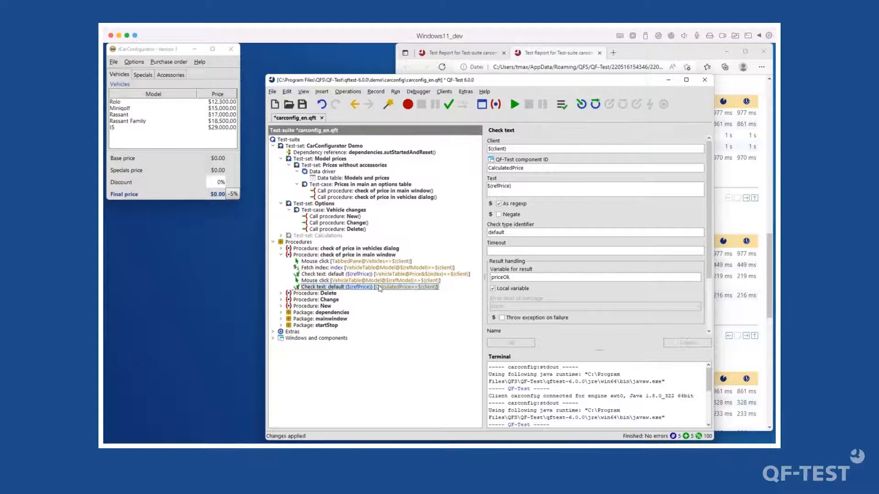
right_click(369, 286)
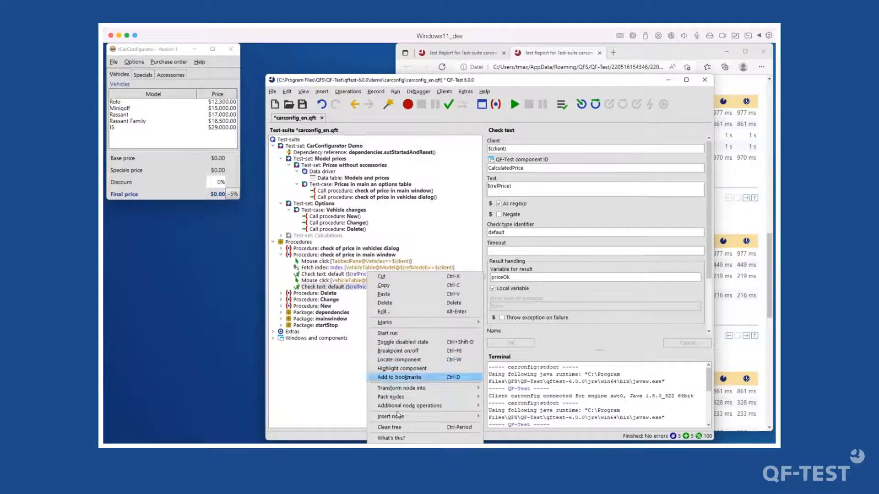
mouse_move(398, 416)
mouse_move(529, 375)
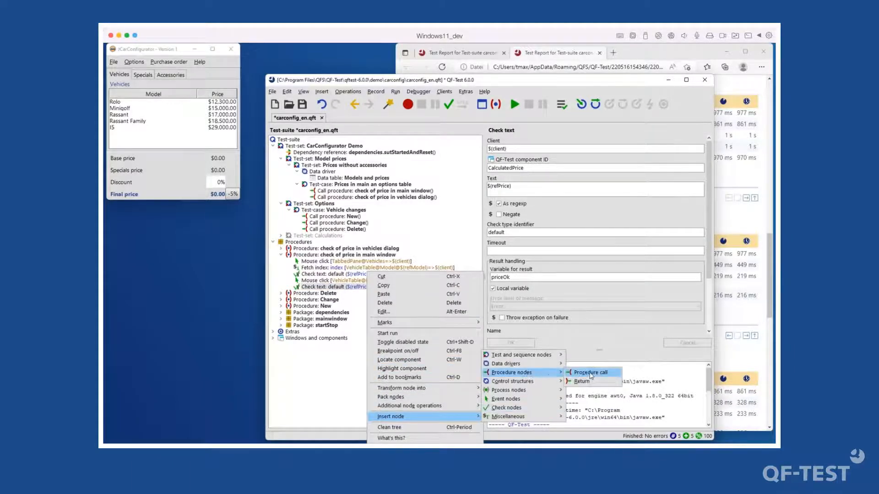
left_click(589, 384)
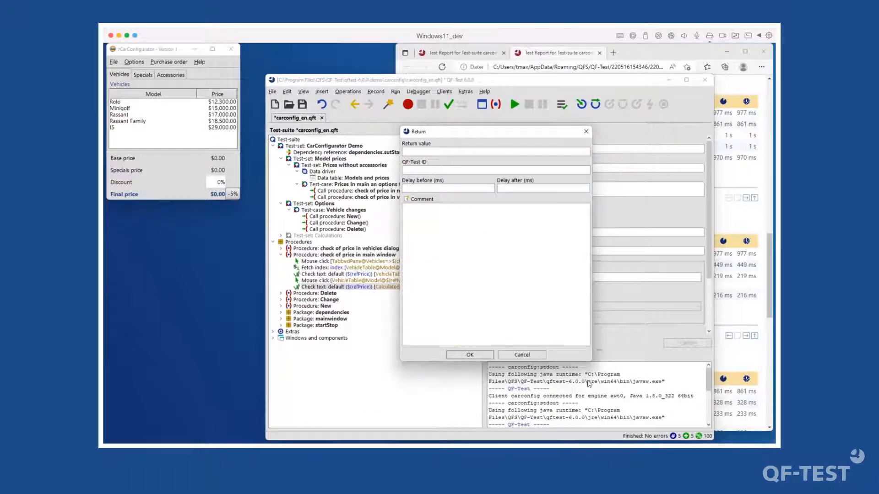
type("$(priceOk)")
key("Return")
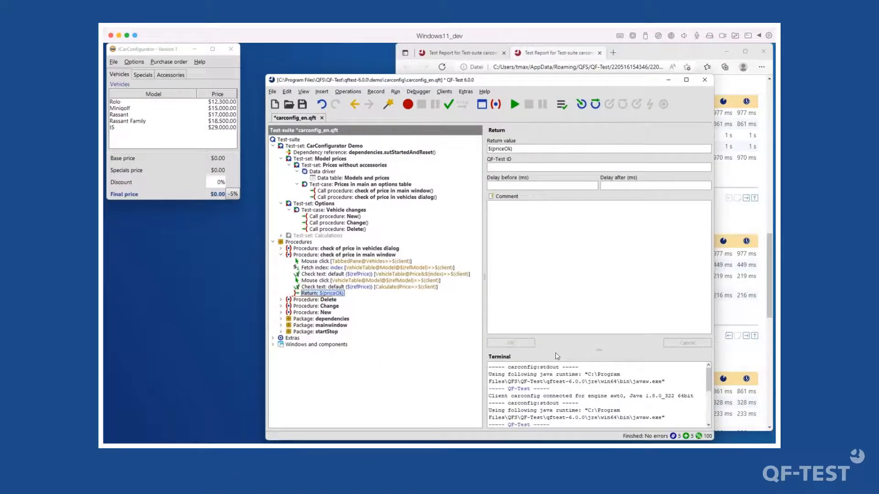
left_click(353, 287)
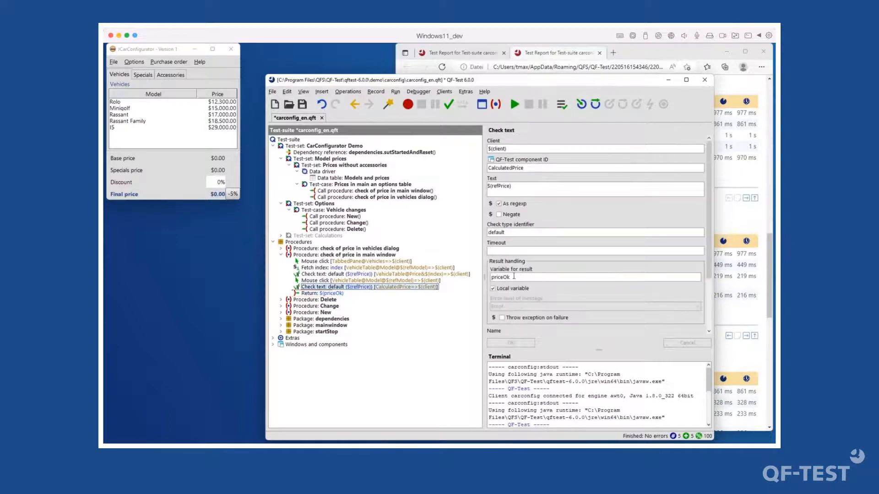
left_click(327, 295)
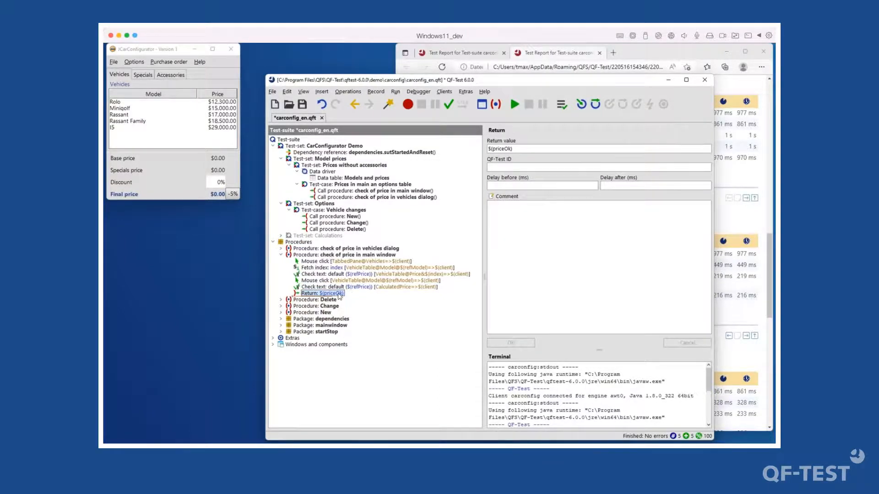
double_click(502, 149)
right_click(501, 150)
left_click(535, 165)
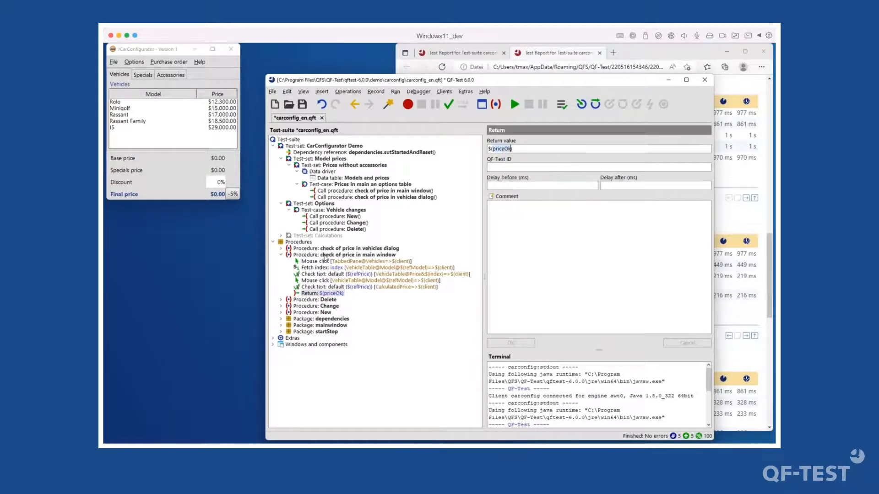
left_click(324, 255)
left_click(518, 318)
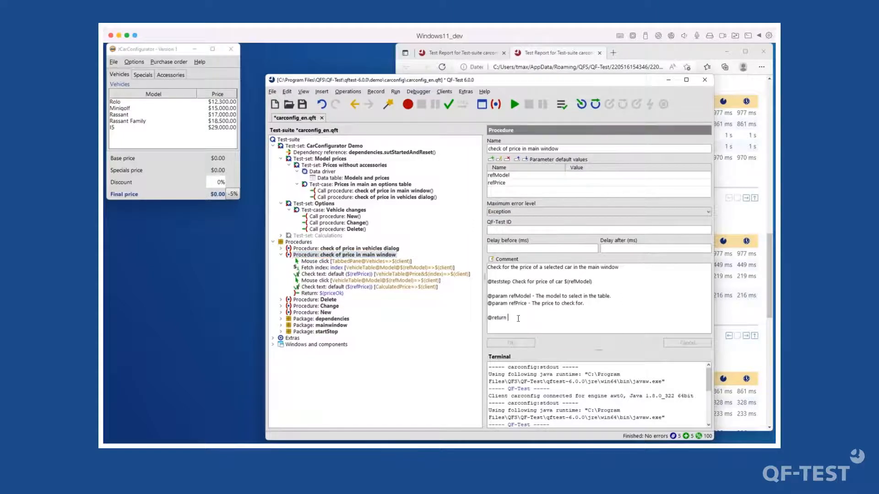
key("ctrl+v")
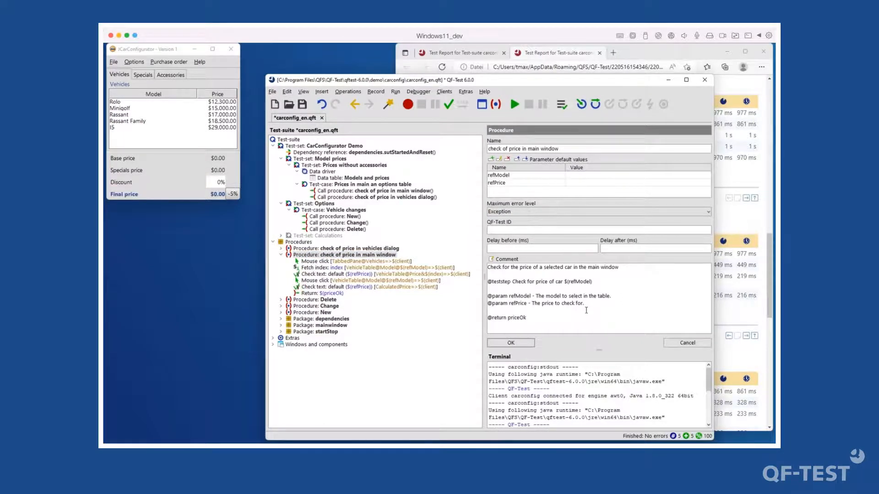
type("- Boolean value if the prtice")
key("BackSpace")
key("BackSpace")
key("BackSpace")
type("ice che")
type("ck was suc")
type("cessfuly")
key("BackSpace")
left_click(623, 317)
key("BackSpace")
left_click(514, 345)
- Open the QF-Test PDF manual from the Help menu
left_click(498, 319)
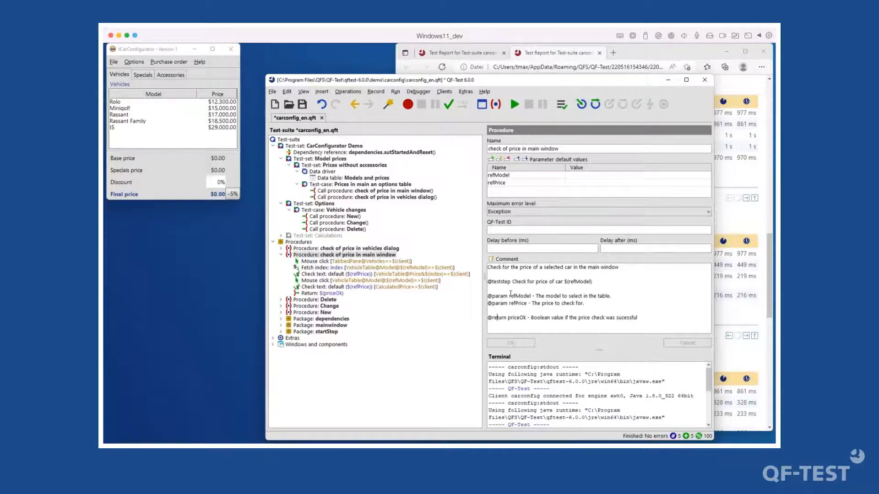
left_click(485, 92)
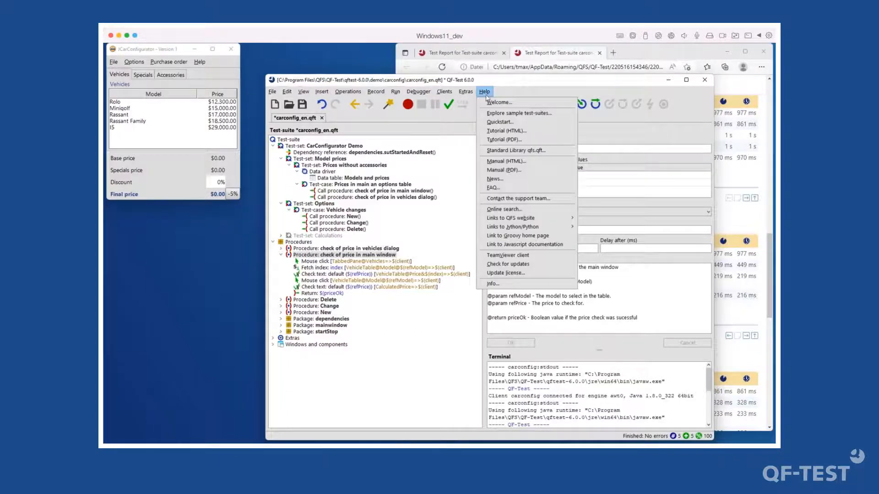
left_click(516, 172)
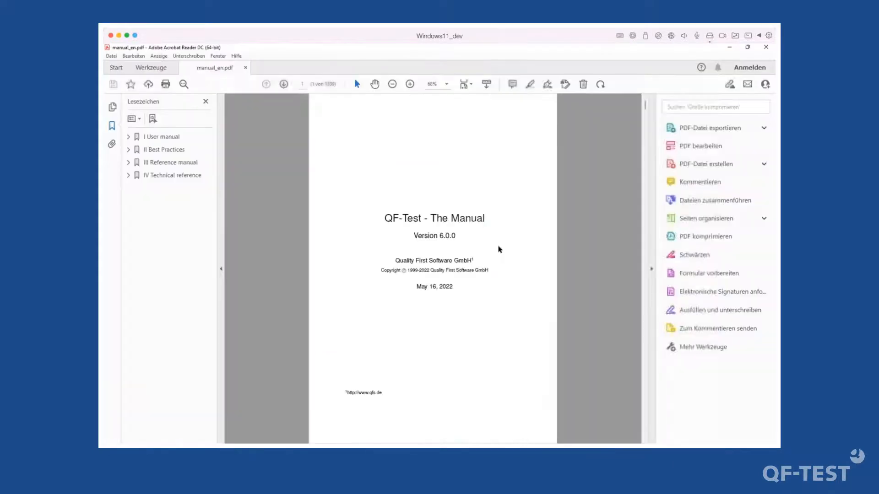
key("ctrl+f")
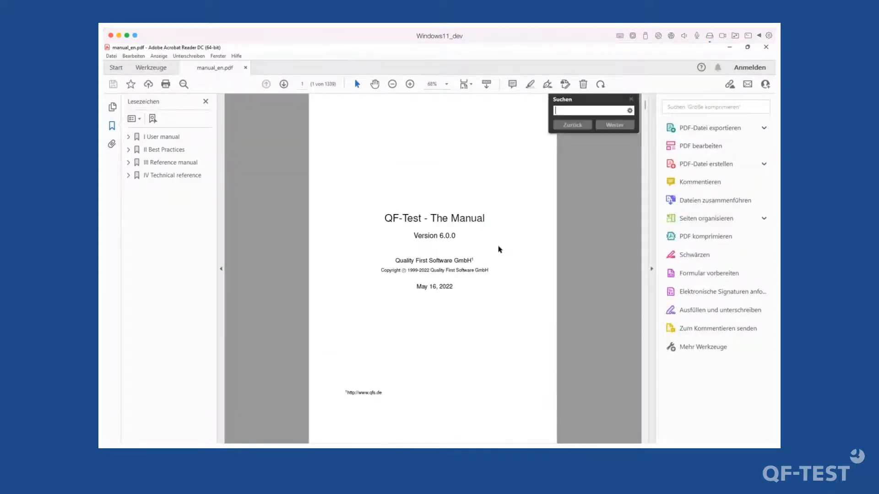
type("@par")
type("am")
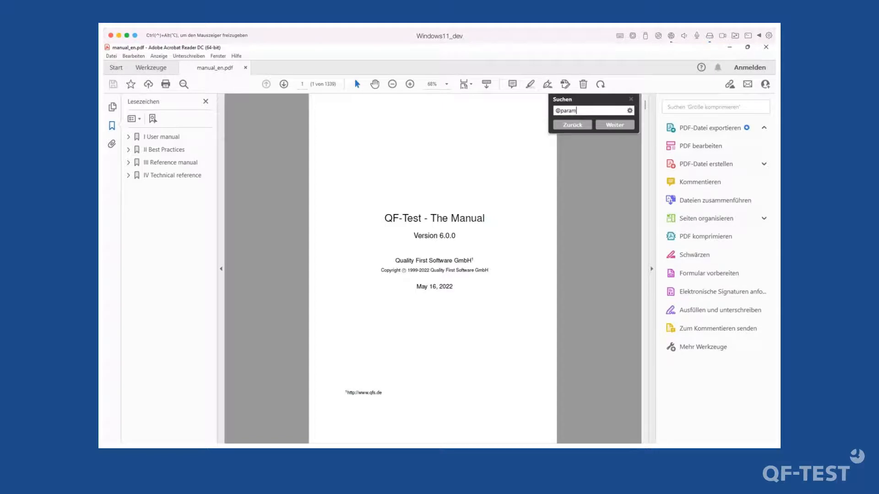
key("Return")
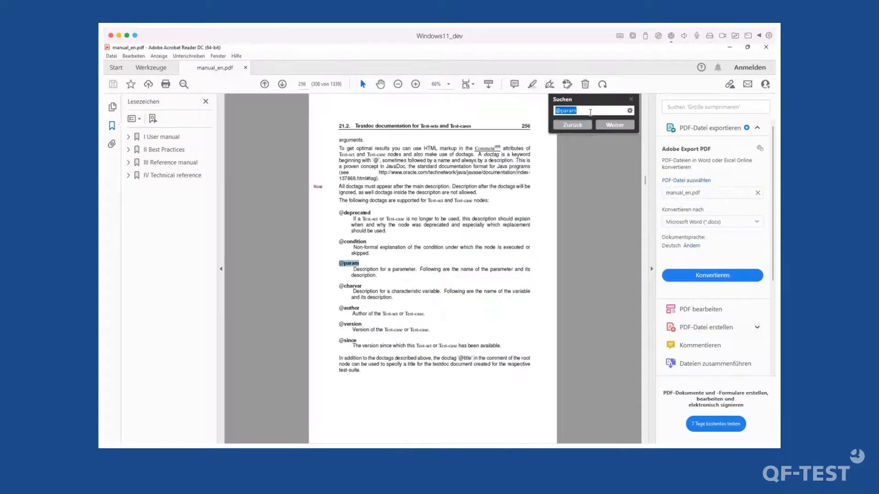
left_click(365, 260)
left_click(416, 84)
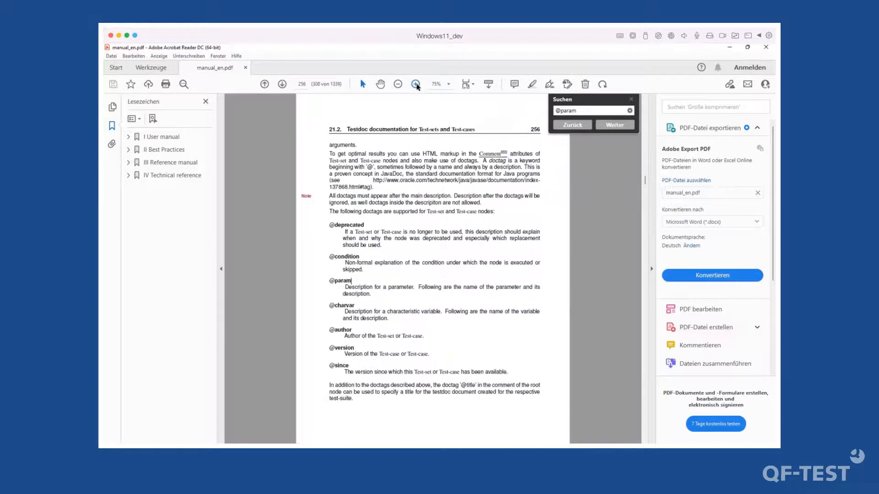
left_click(416, 85)
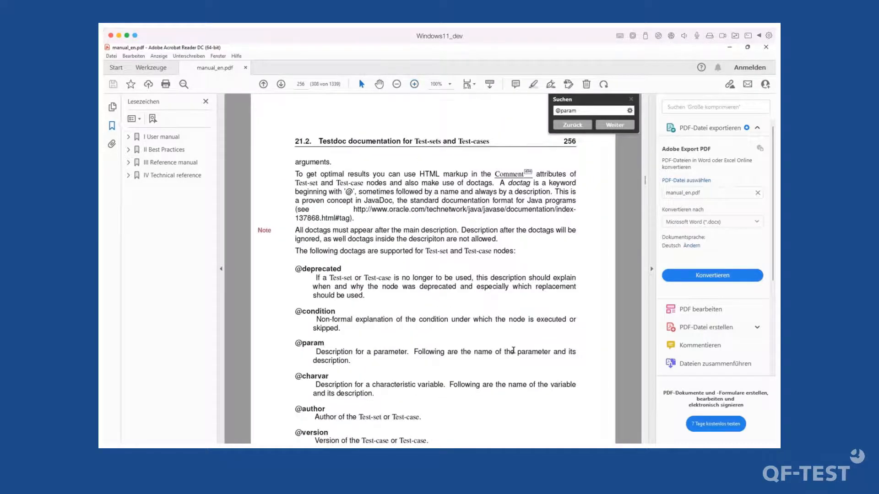
scroll(513, 351, "down", 3)
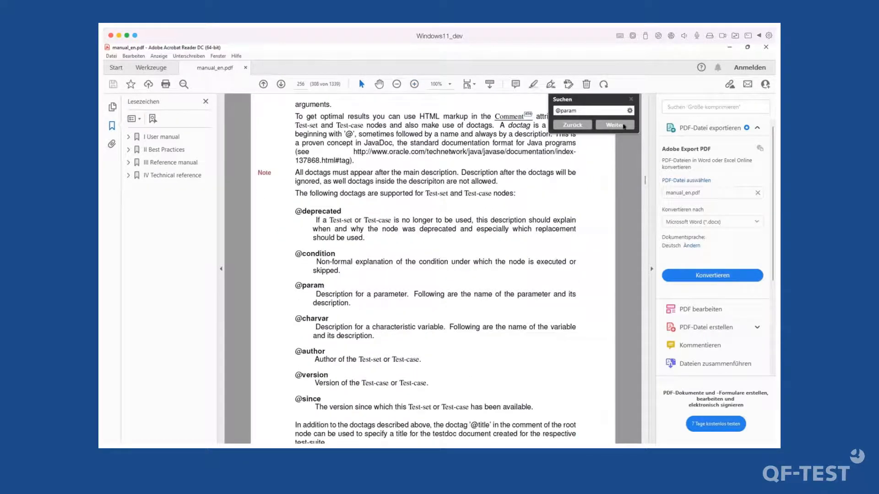
left_click(615, 125)
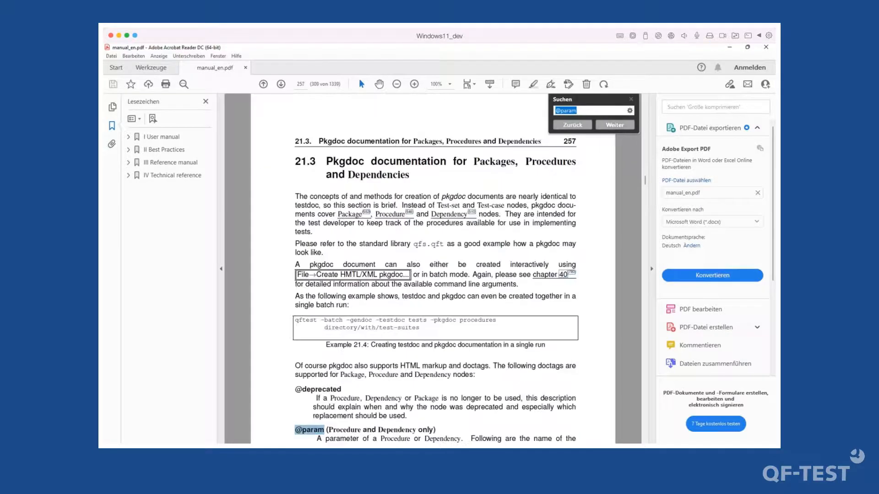
scroll(406, 299, "down", 3)
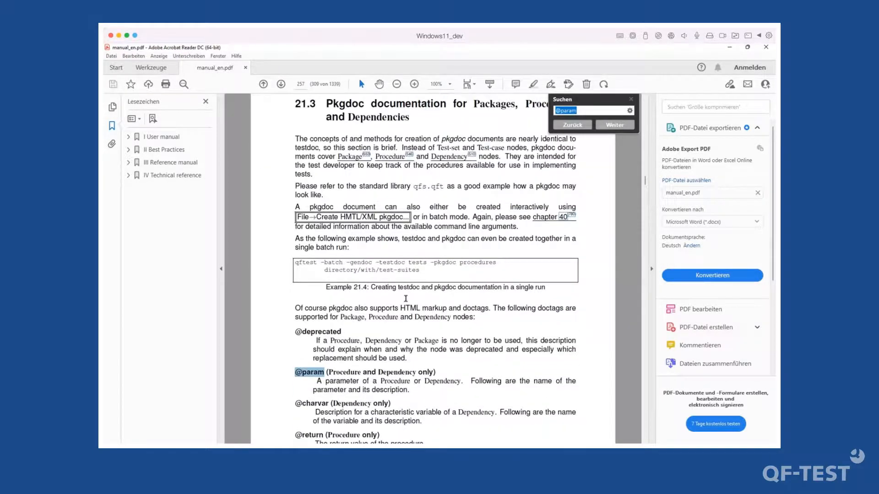
scroll(405, 298, "down", 7)
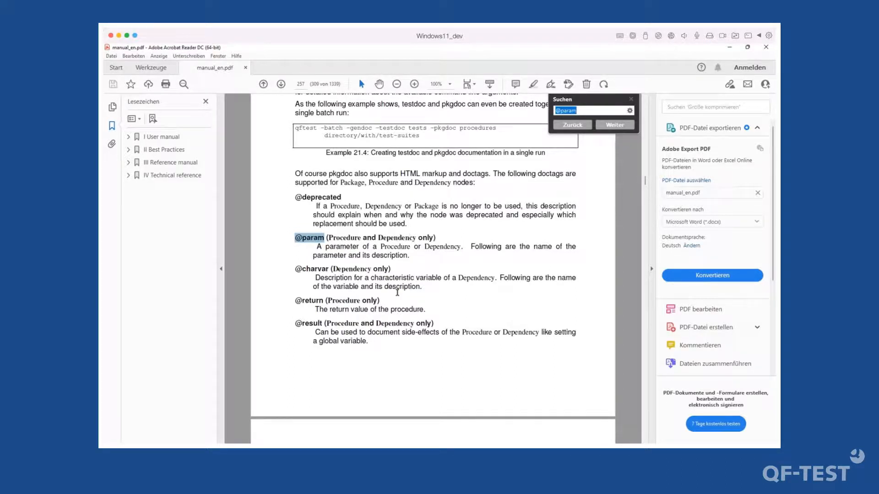
scroll(304, 300, "down", 1)
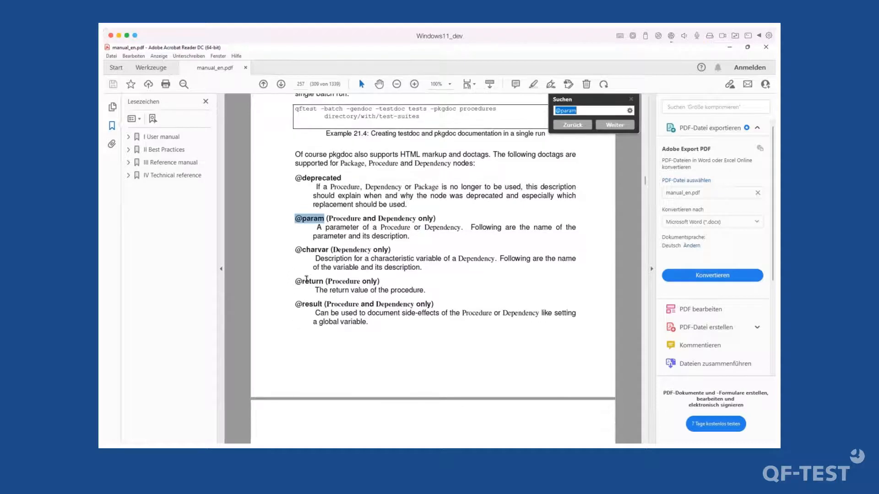
scroll(307, 281, "down", 1)
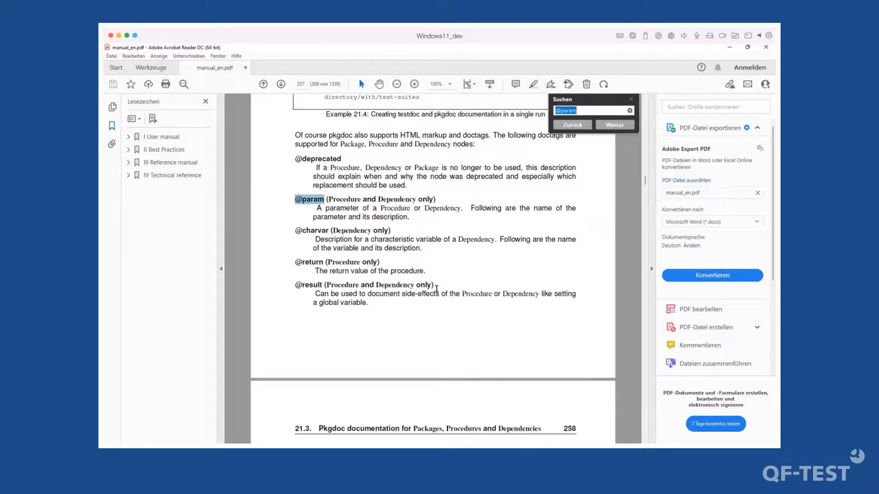
scroll(440, 290, "down", 5)
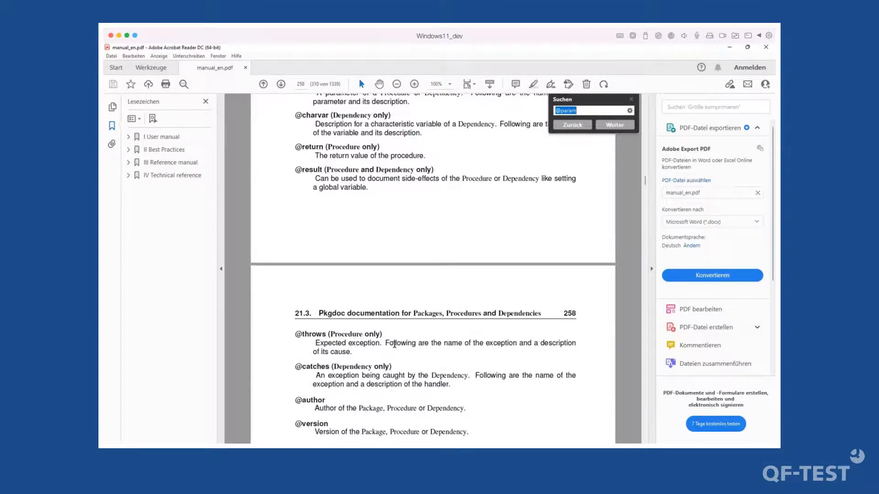
double_click(314, 336)
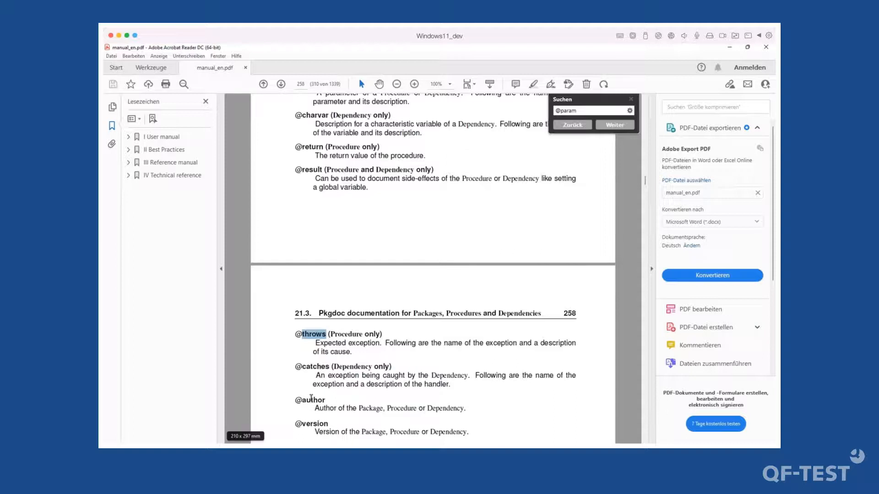
scroll(295, 398, "down", 3)
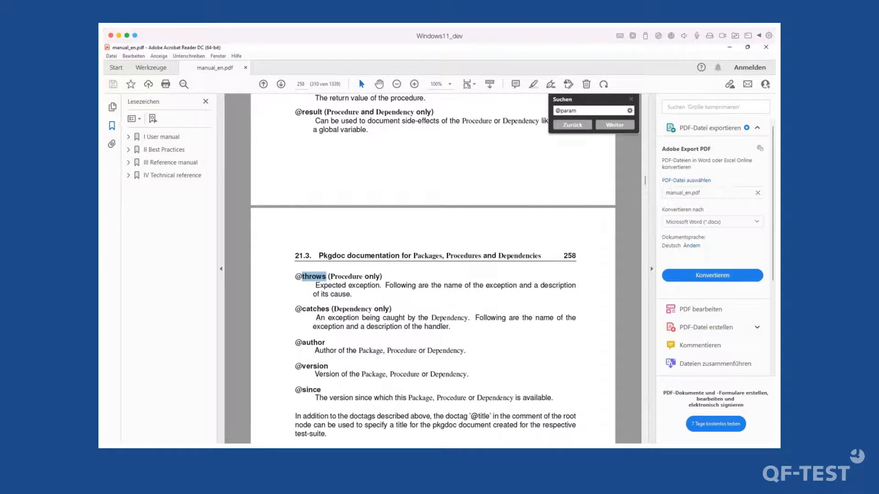
left_click(493, 450)
left_click(460, 414)
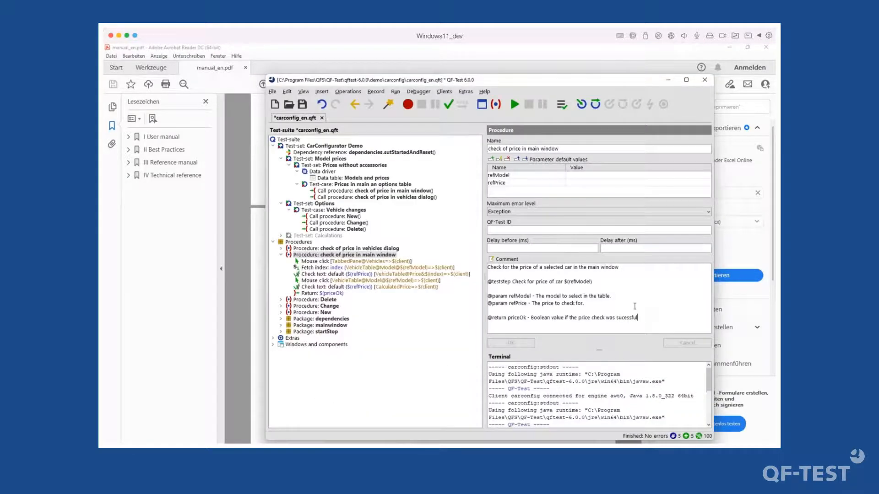
left_click(632, 305)
key("Return")
key("Return")
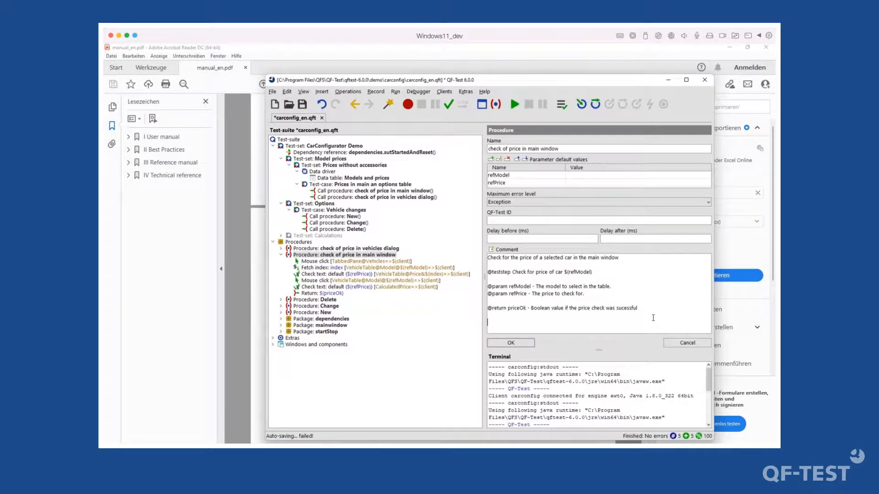
type("@auu")
type("tho")
type("r tma")
type("x")
key("Return")
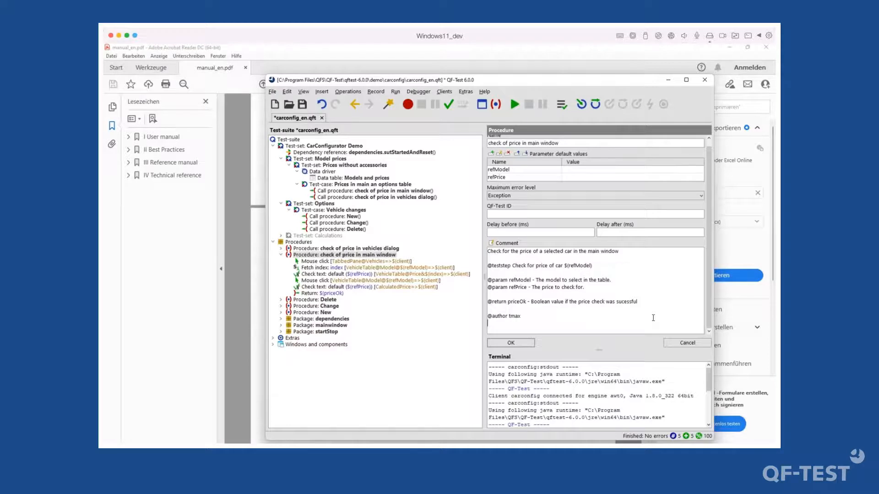
type("@since 2022-05-16")
key("Return")
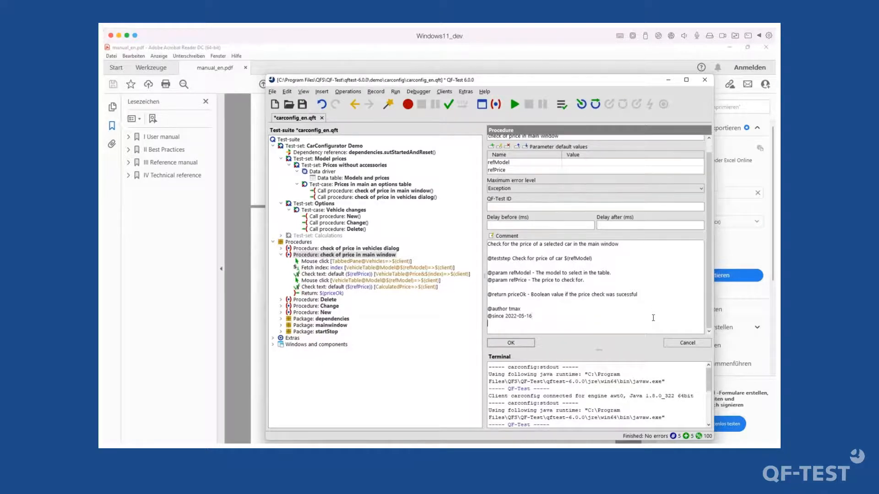
type("@version 4.6.3")
left_click(513, 344)
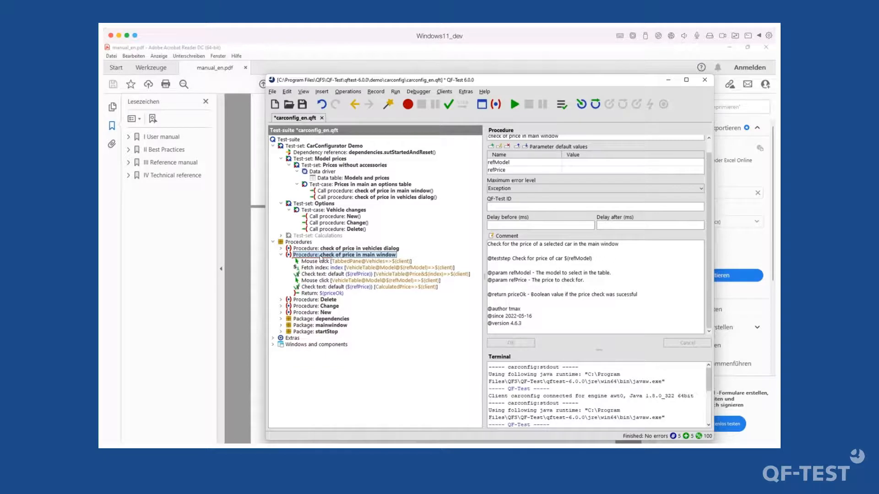
- Try saving the test-suite and dismiss the save-failed error
left_click(302, 105)
left_click(375, 298)
left_click(272, 91)
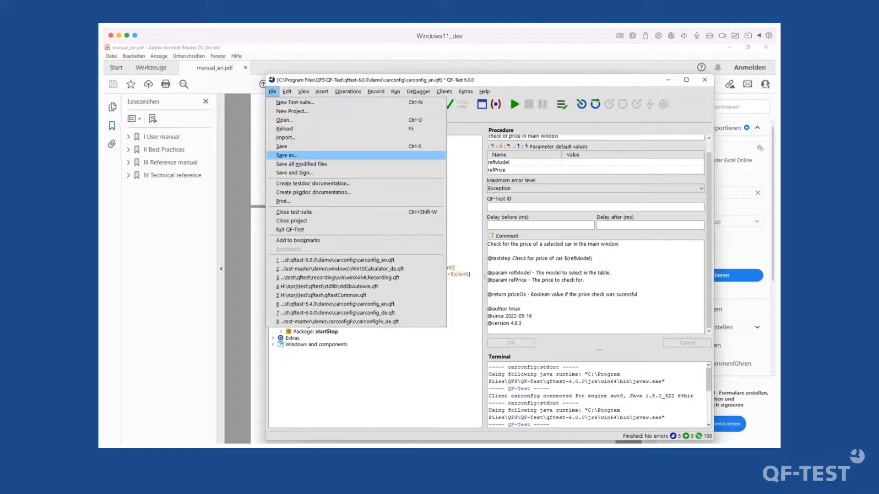
- Save the suite as C:\temp\carconfig_en.qft, overwriting the existing file
left_click(293, 156)
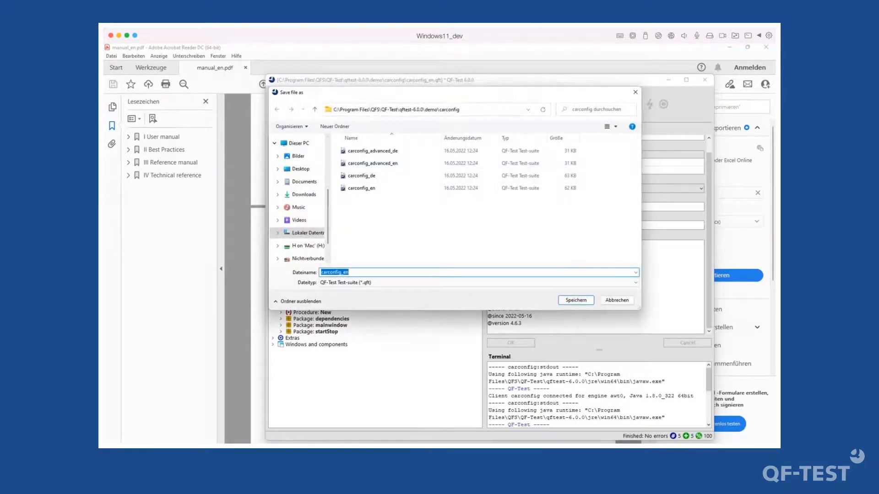
left_click(513, 110)
type("C:\\")
key("Return")
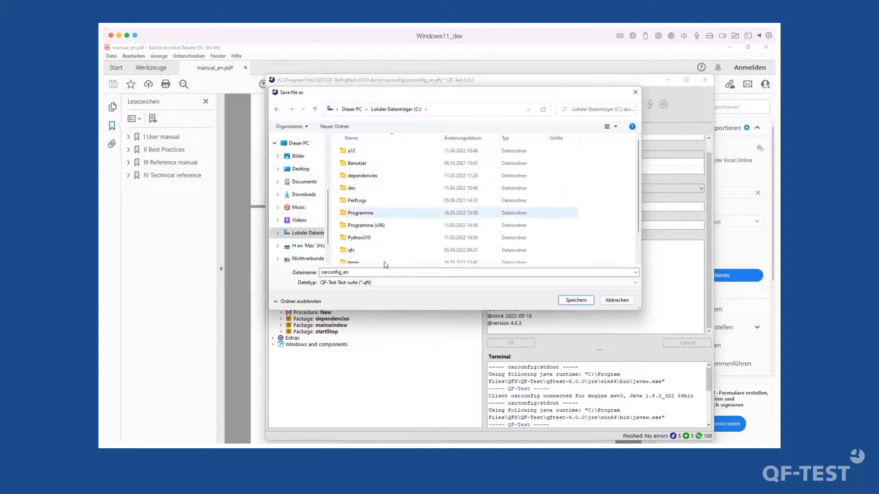
double_click(365, 262)
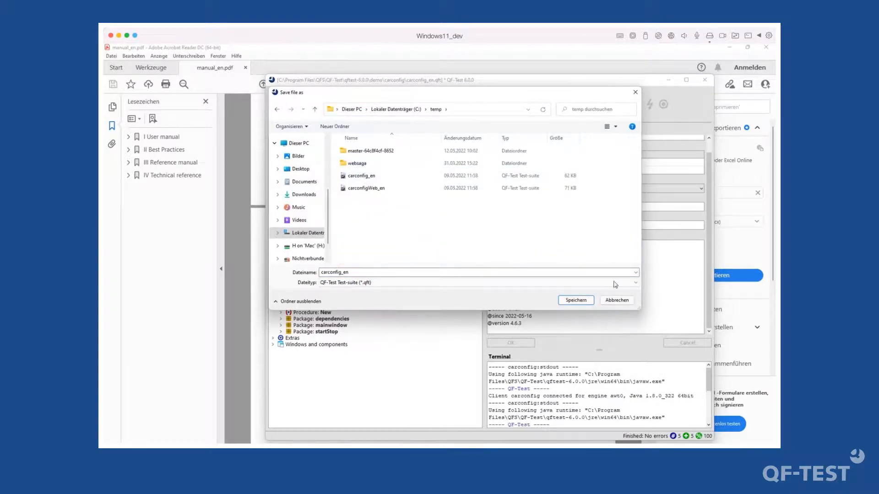
left_click(573, 300)
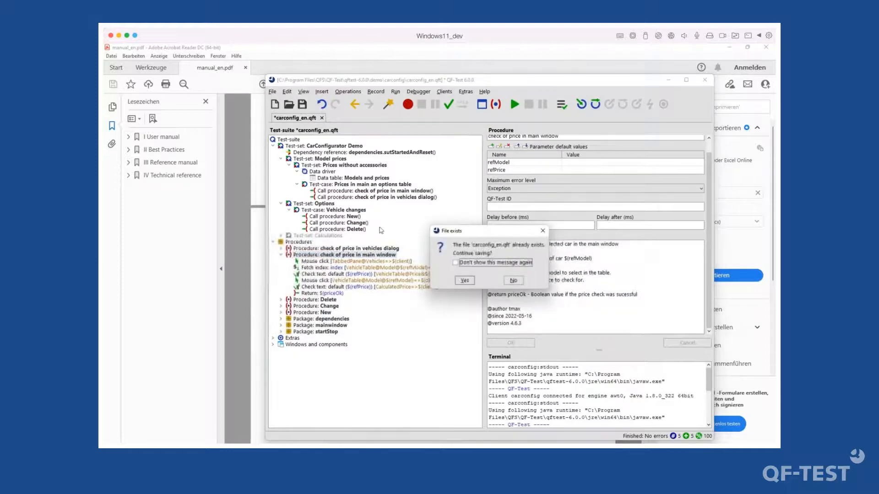
left_click(465, 280)
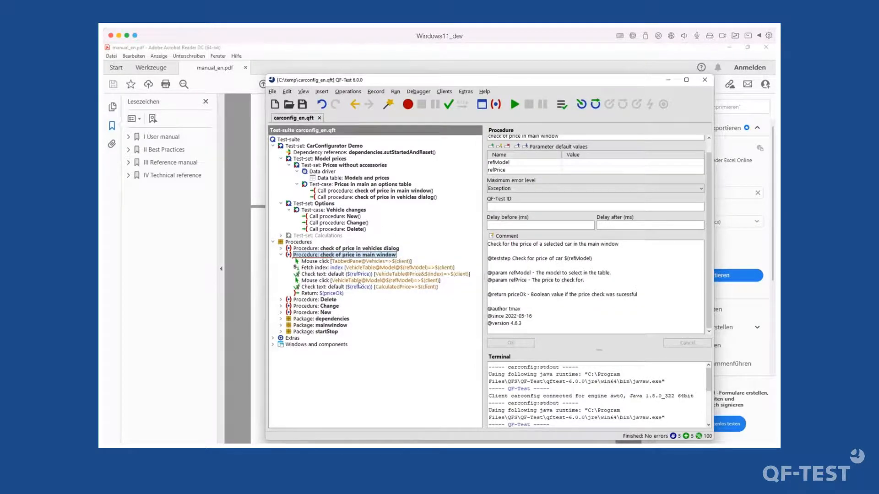
left_click(339, 262)
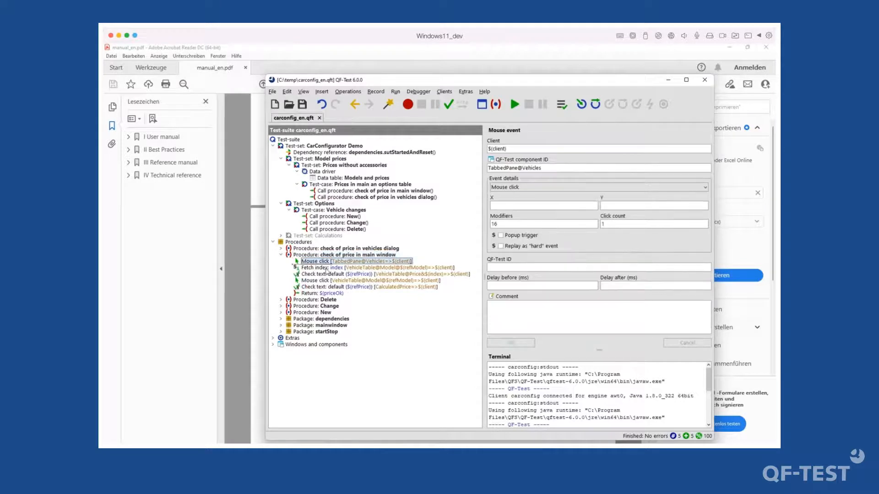
- Generate pkgdoc documentation for the price check procedure into C:\temp\carconfig_en with the default options
left_click(341, 255)
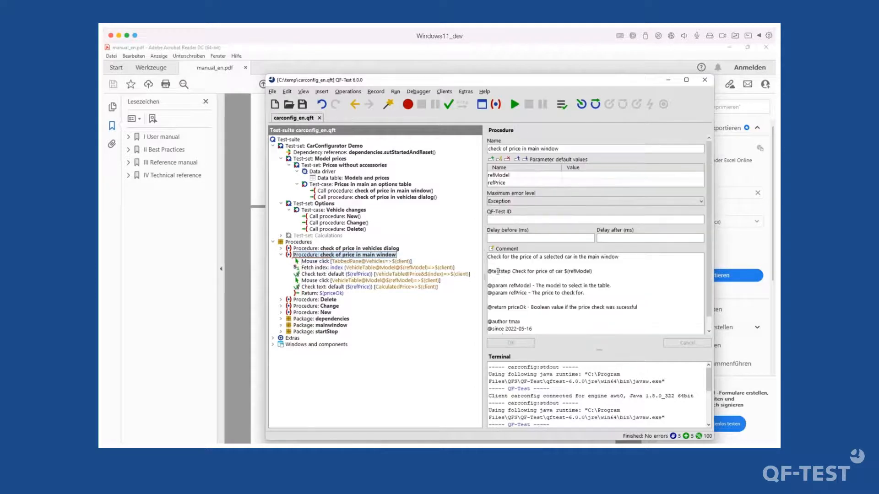
left_click(272, 92)
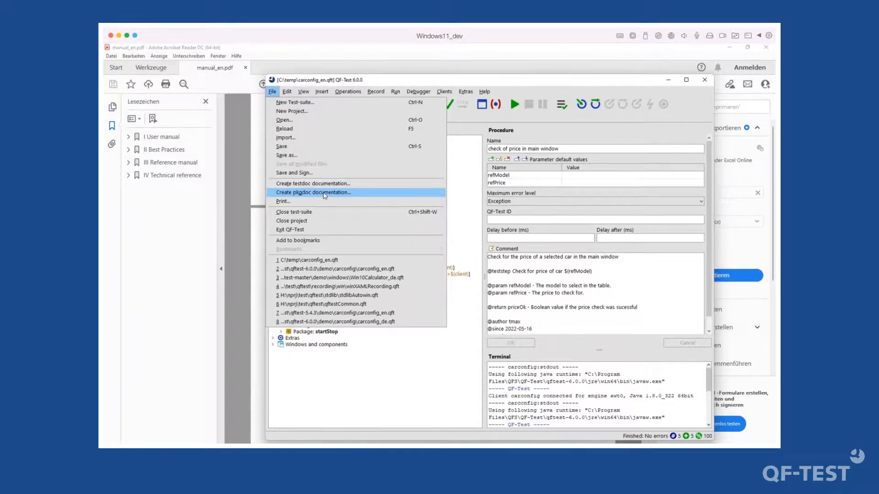
left_click(325, 193)
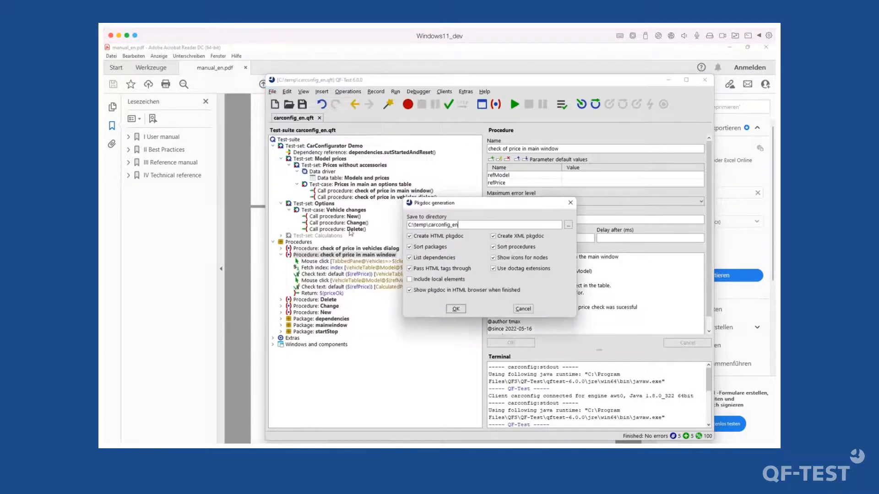
left_click(456, 309)
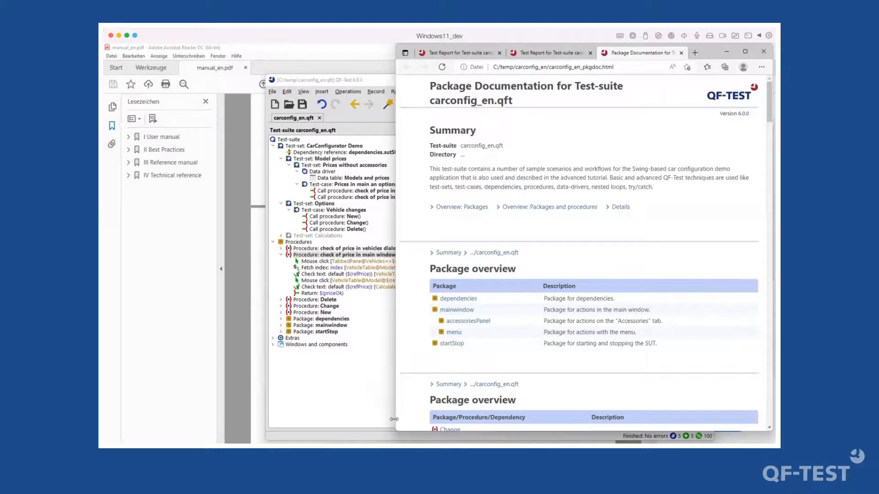
- Widen the browser, select the procedure description and jump to the 'check of price in main window' details
left_click_drag(394, 420, 281, 419)
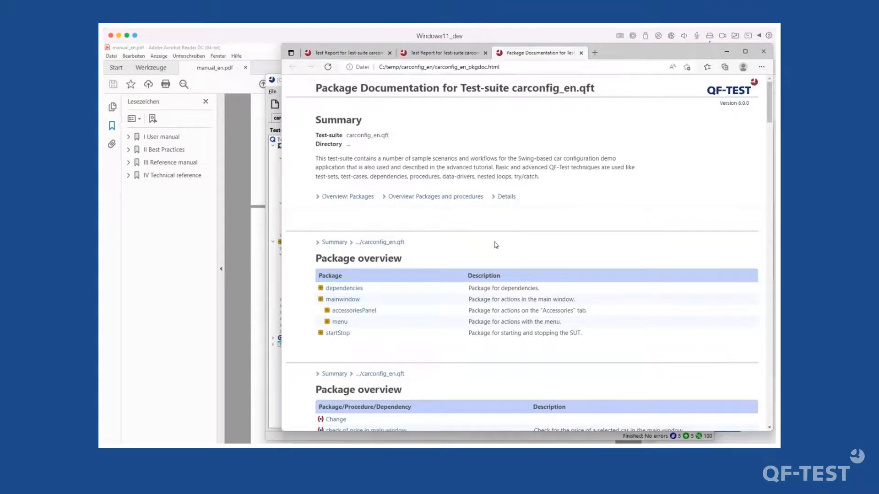
scroll(422, 319, "down", 3)
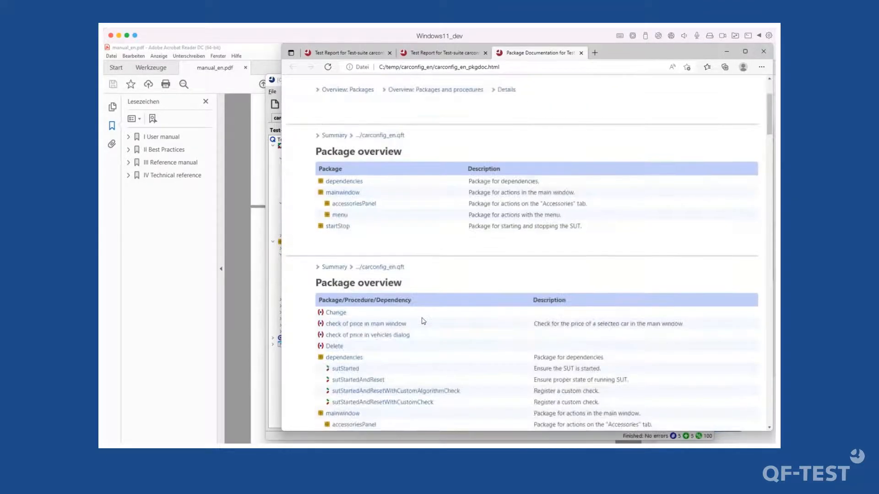
scroll(408, 315, "down", 2)
scroll(407, 315, "down", 2)
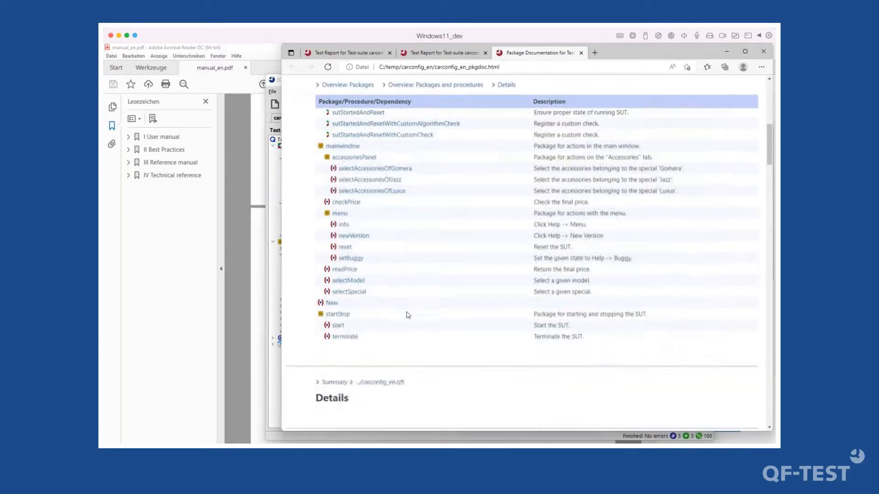
scroll(408, 315, "up", 3)
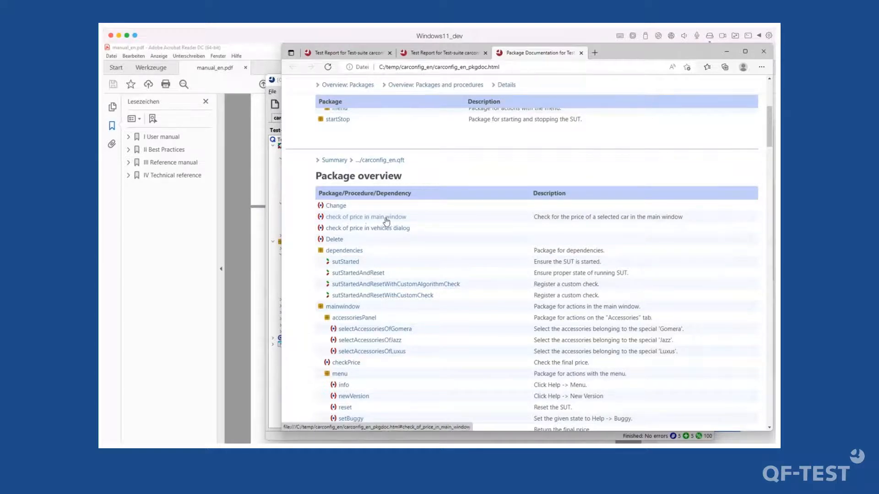
left_click_drag(537, 217, 705, 218)
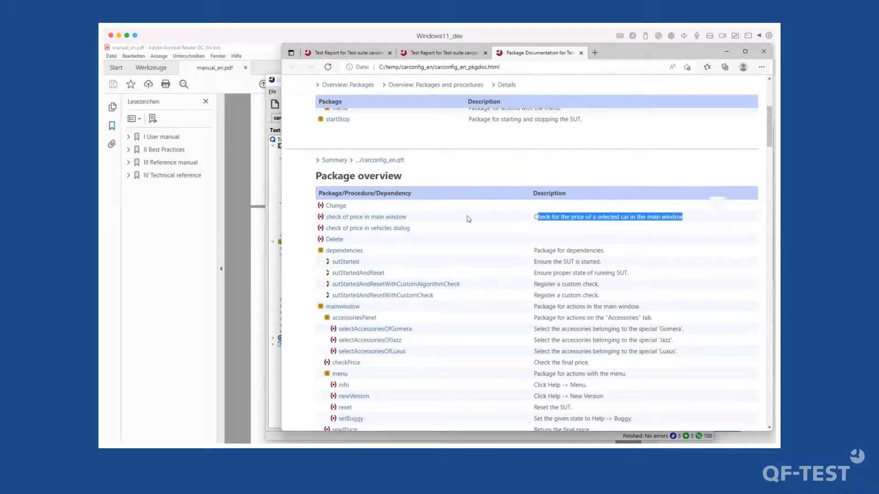
left_click(365, 218)
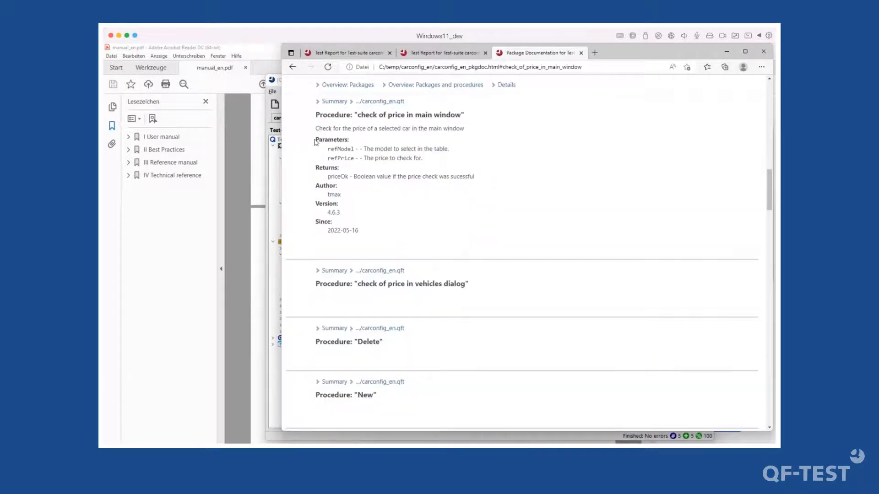
- Select the refModel and refPrice parameters, the author and version 4.6.3, then minimize Edge
left_click_drag(327, 147, 444, 162)
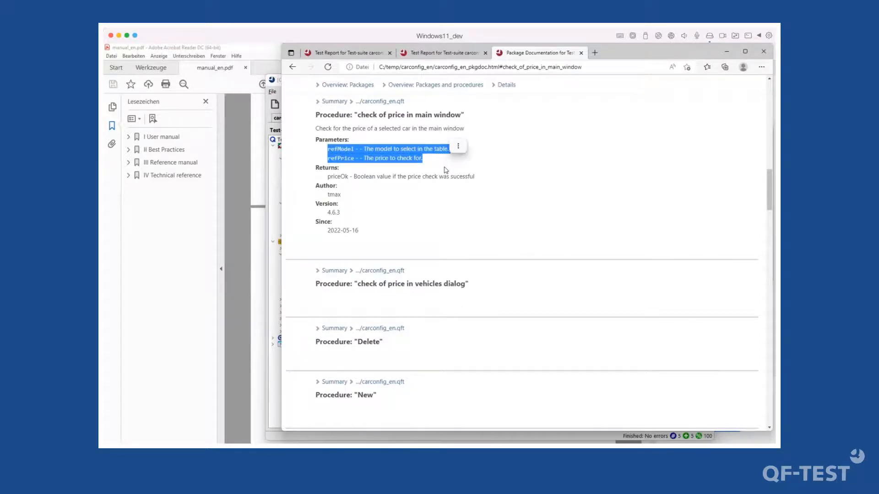
left_click(445, 167)
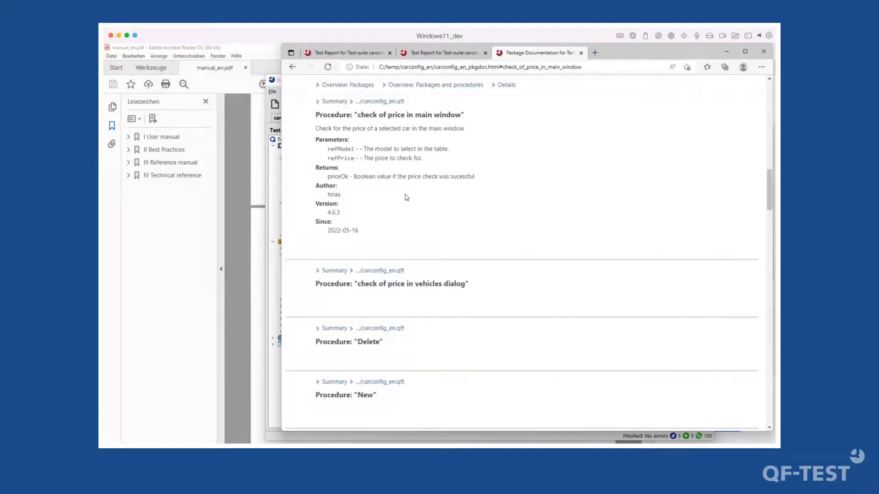
double_click(357, 198)
double_click(338, 213)
left_click_drag(356, 231, 320, 186)
scroll(384, 243, "up", 1)
left_click(385, 246)
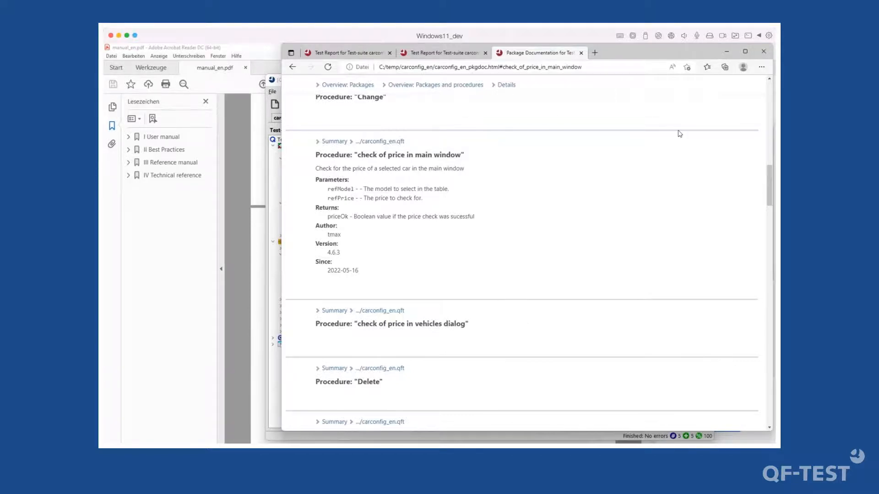
left_click(727, 49)
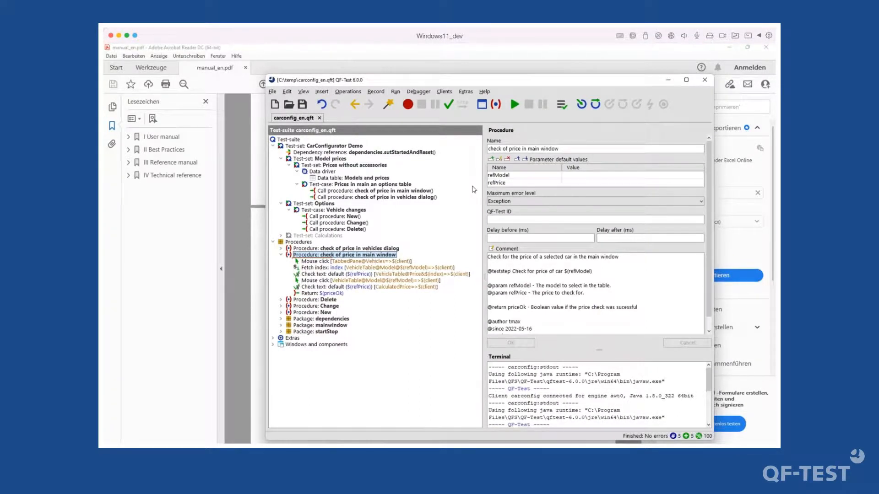
- From the suite's root node, open the Standard Library qfs.qft documentation via Help
left_click(288, 140)
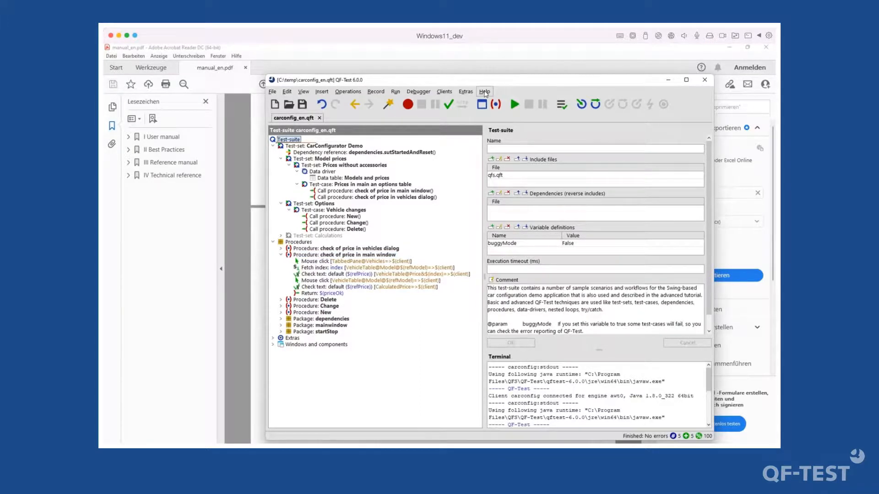
left_click(487, 92)
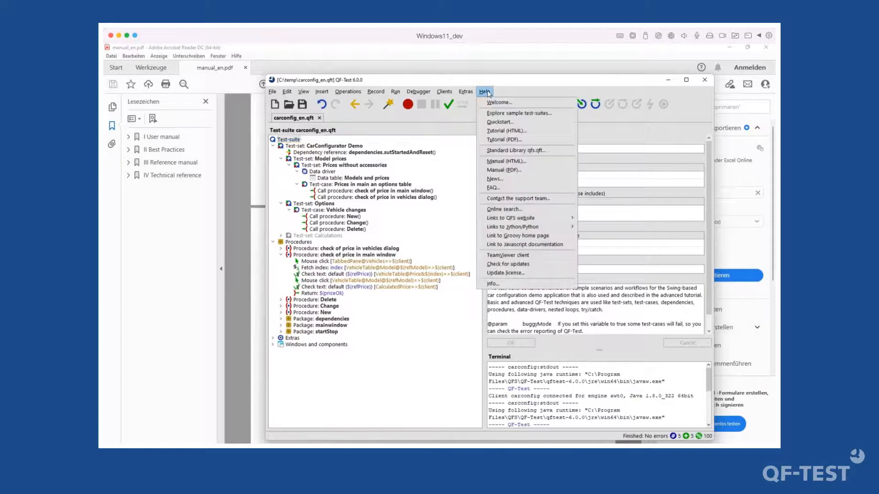
left_click(528, 151)
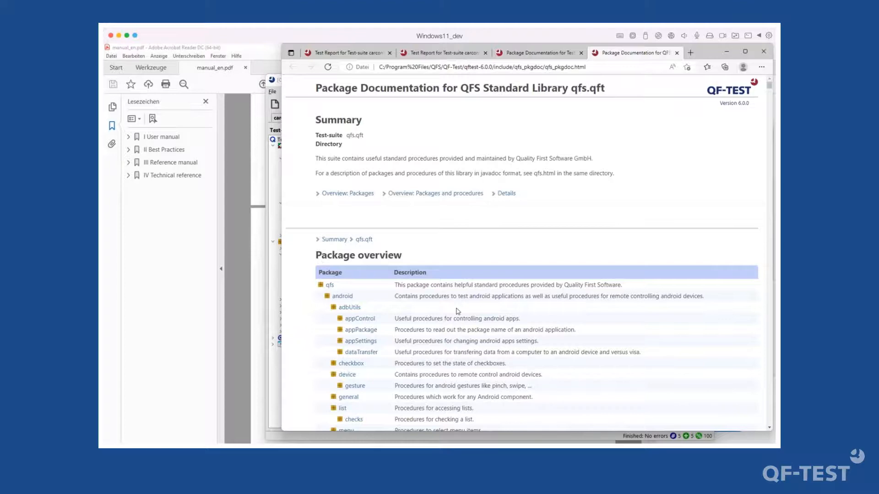
- Open win.list.checks' checkNumberOfItems, select its description and parameters, then return to QF-Test
scroll(448, 343, "down", 15)
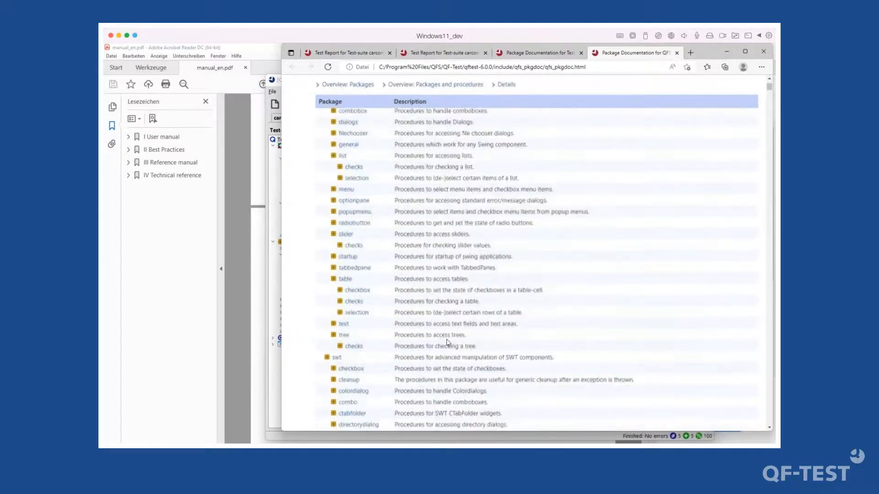
scroll(448, 343, "down", 10)
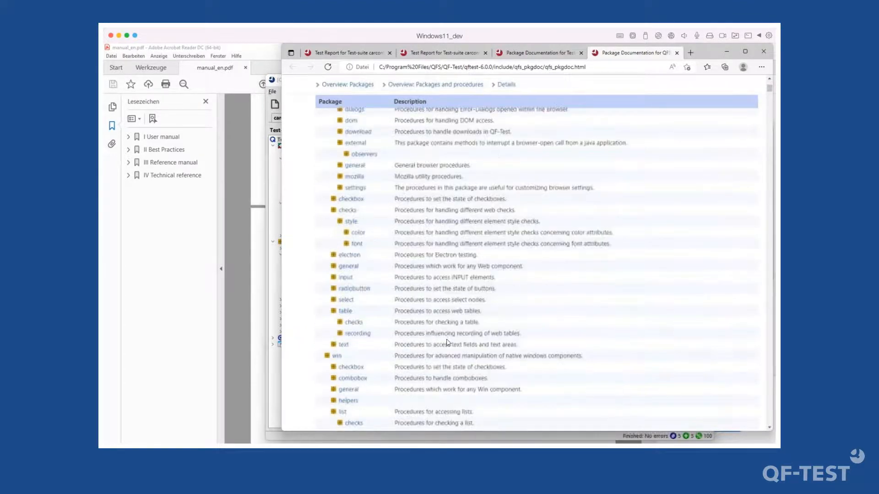
scroll(419, 288, "down", 5)
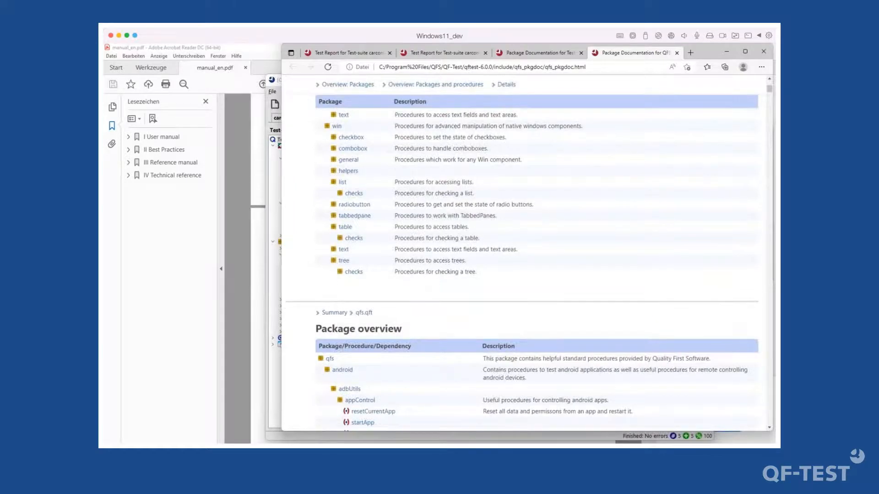
left_click(353, 193)
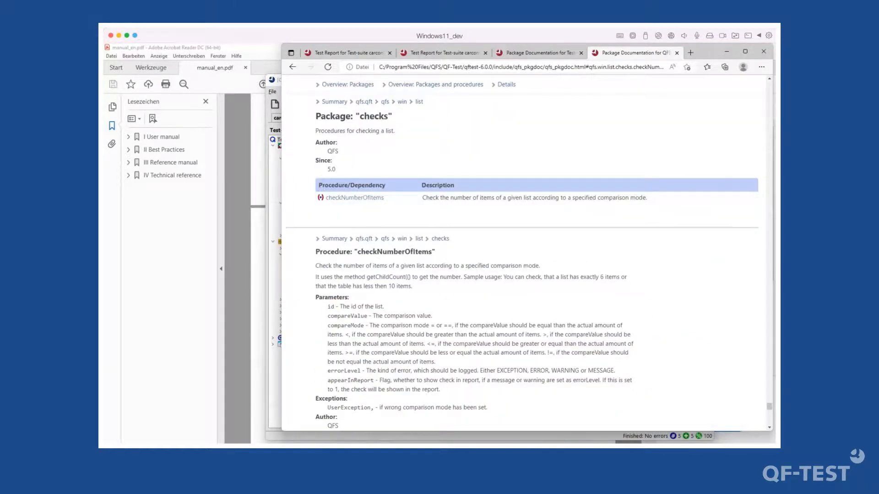
left_click(355, 198)
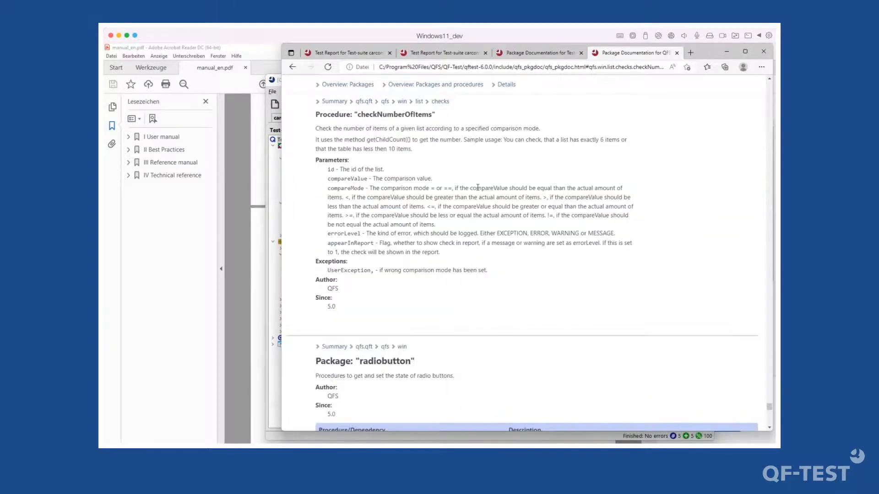
triple_click(357, 141)
left_click_drag(326, 169, 485, 251)
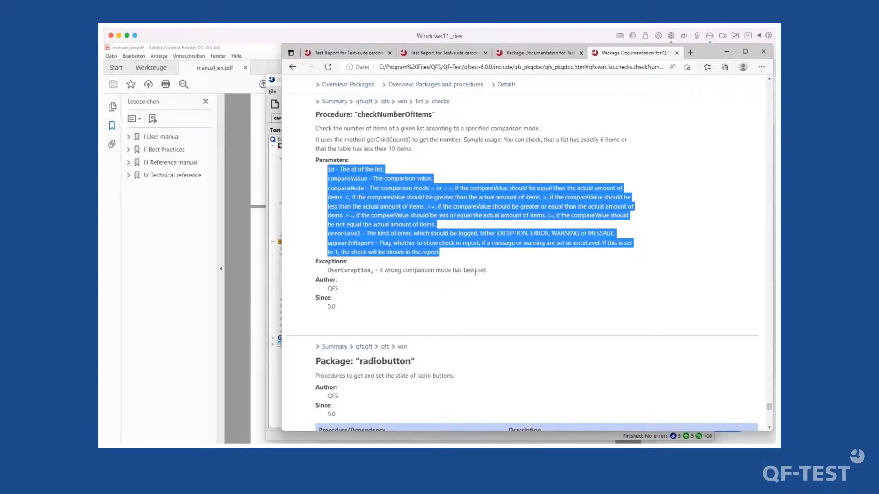
scroll(372, 291, "down", 10)
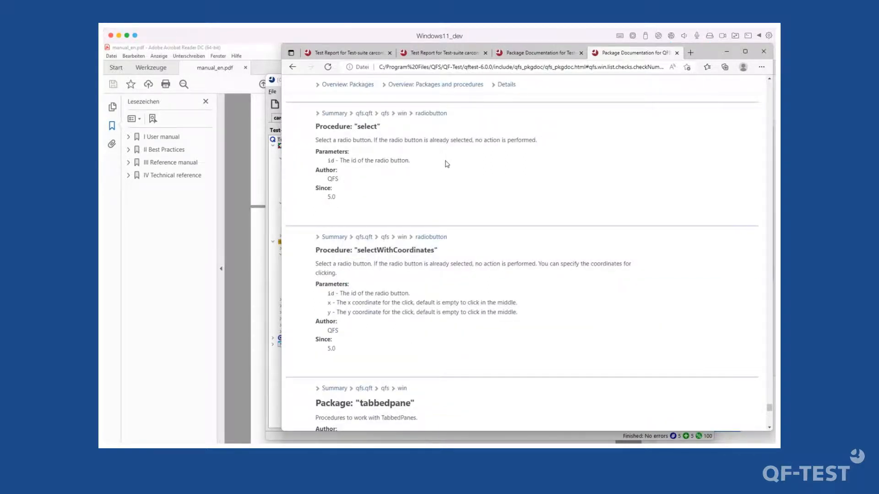
left_click(271, 160)
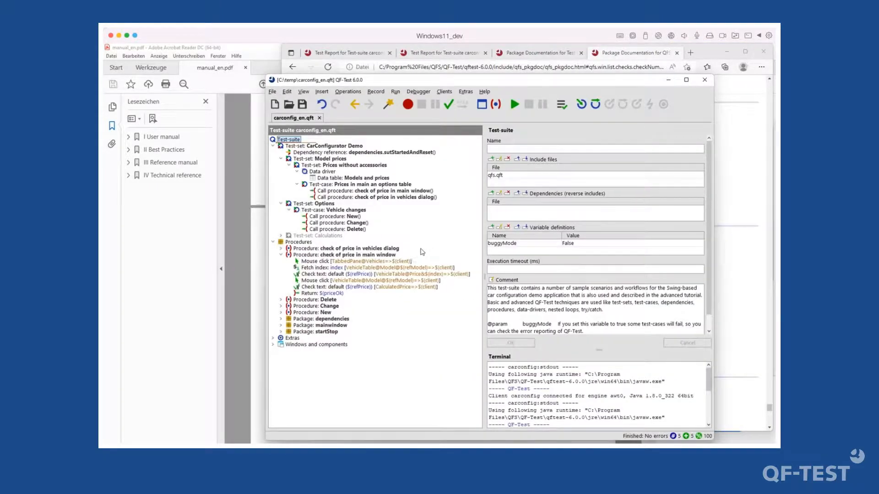
left_click(323, 255)
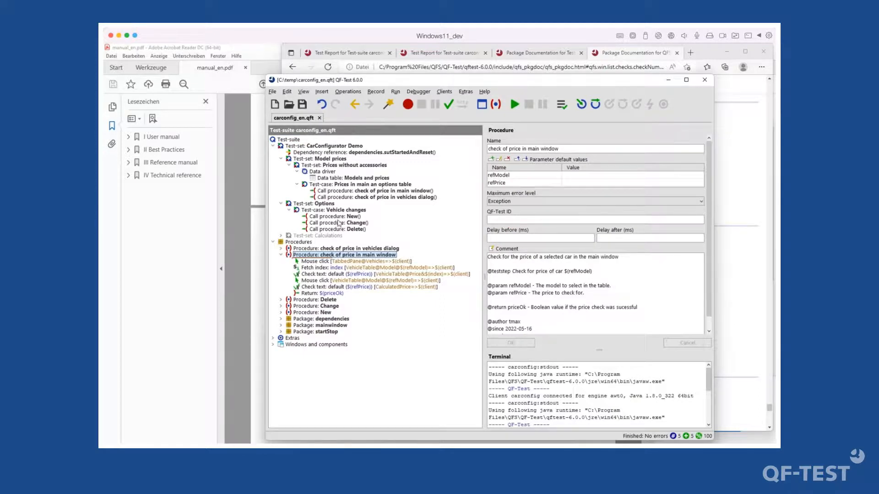
left_click(333, 210)
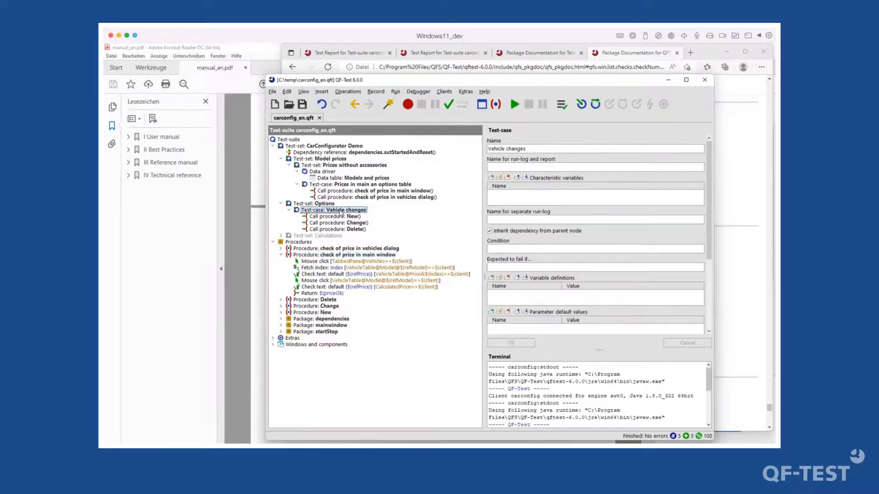
right_click(340, 212)
mouse_move(403, 349)
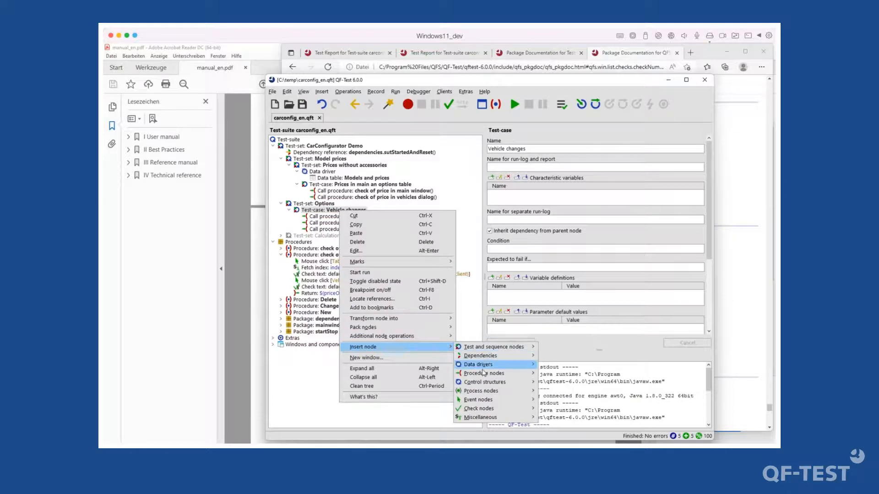
mouse_move(483, 373)
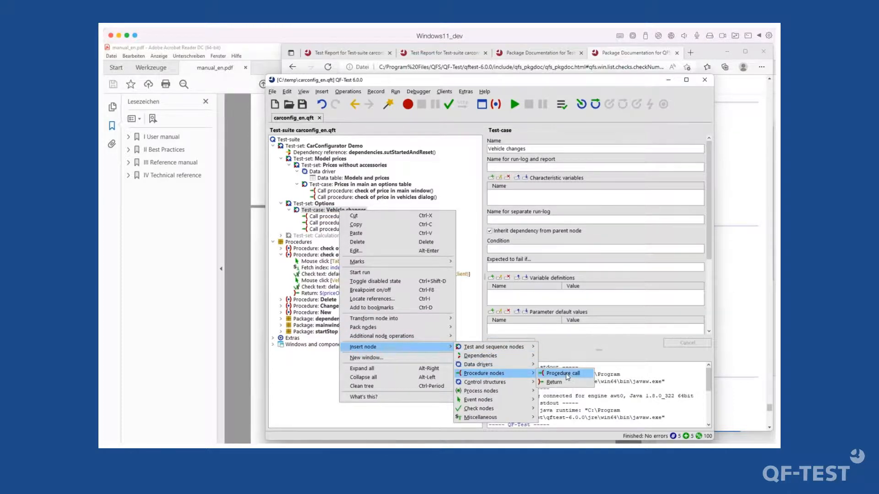
left_click(564, 374)
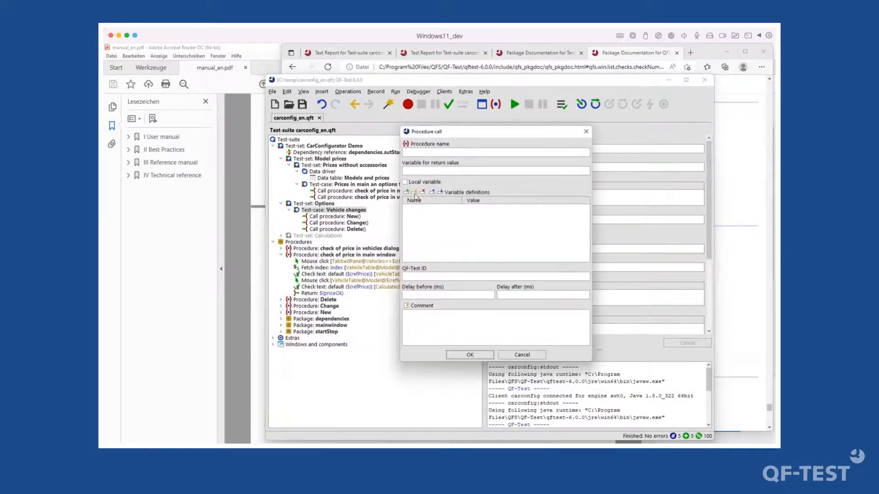
left_click(405, 144)
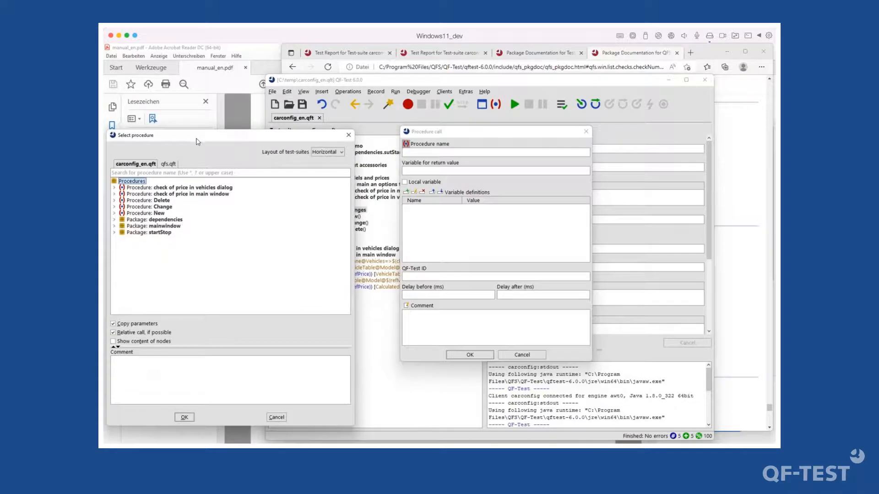
left_click_drag(198, 141, 223, 146)
left_click(216, 192)
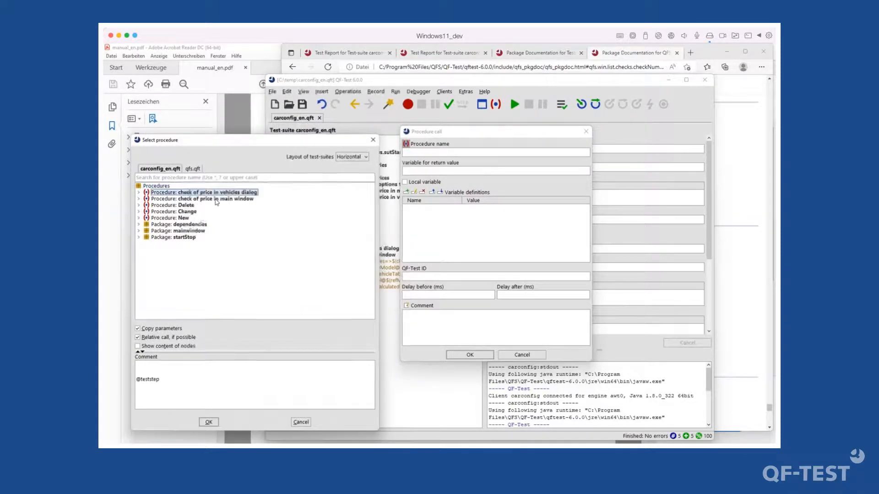
left_click(215, 200)
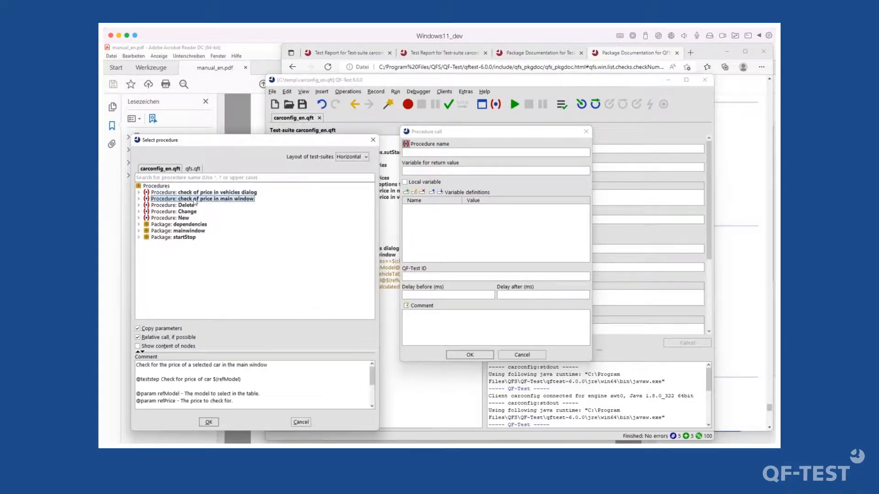
left_click_drag(193, 366, 229, 407)
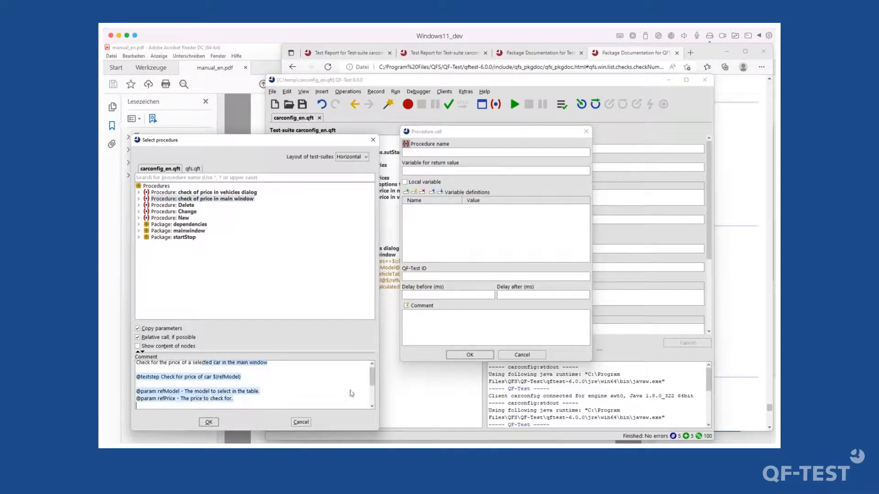
left_click_drag(373, 380, 371, 409)
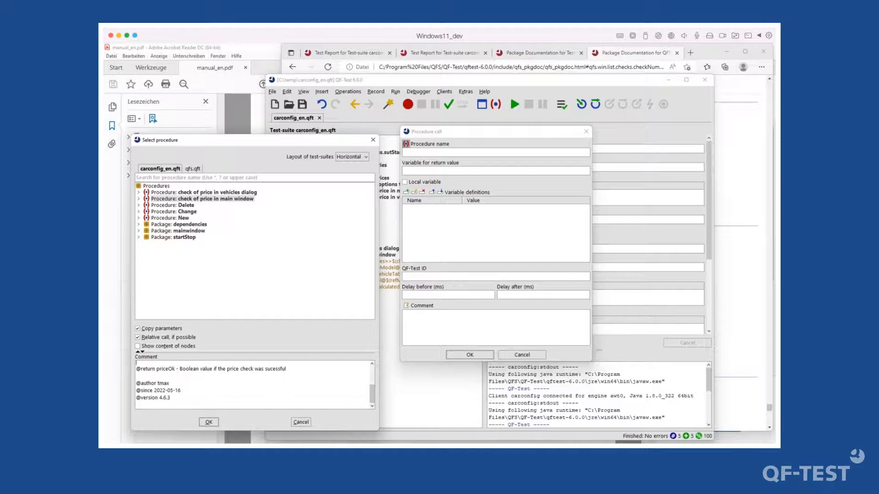
left_click(374, 141)
left_click(521, 355)
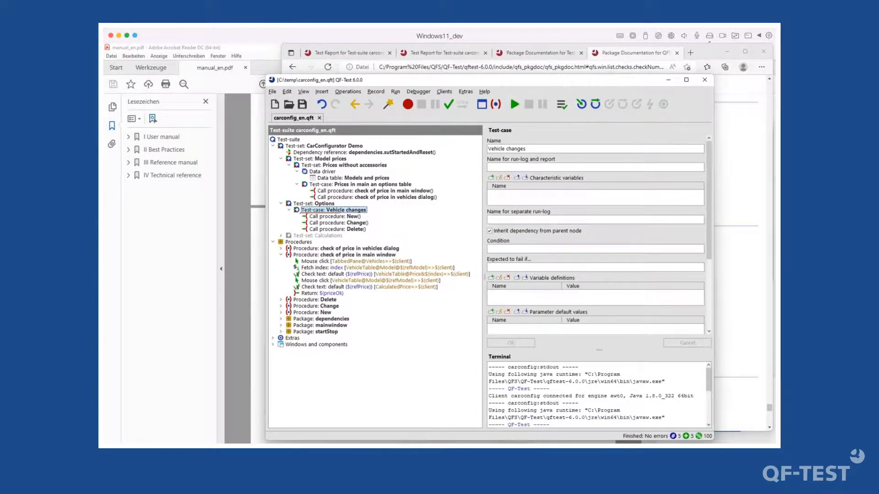
- Append a period so the comment reads 'Check for price of car $(refModel).' and apply it
left_click(310, 204)
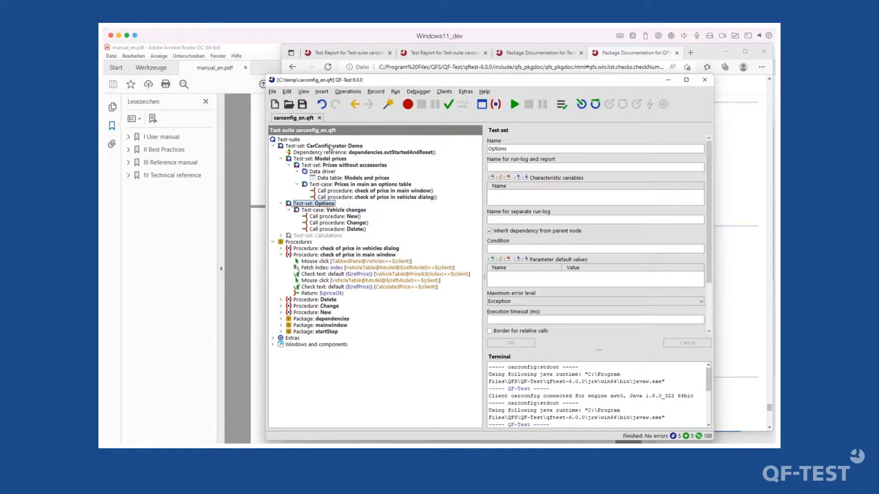
left_click(308, 146)
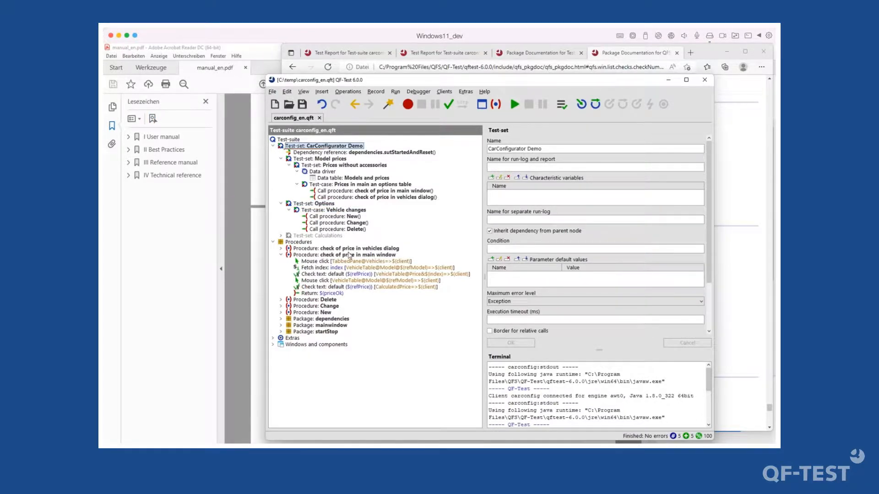
left_click(349, 255)
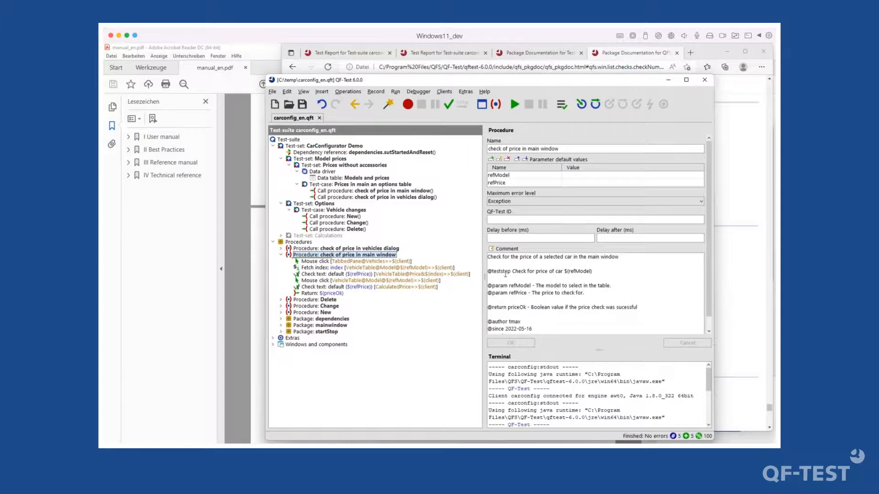
left_click(502, 274)
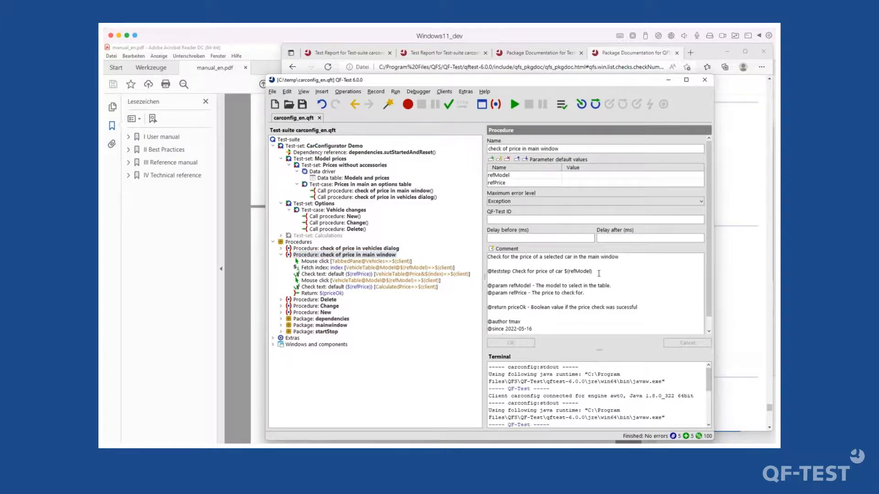
type(".")
left_click(527, 343)
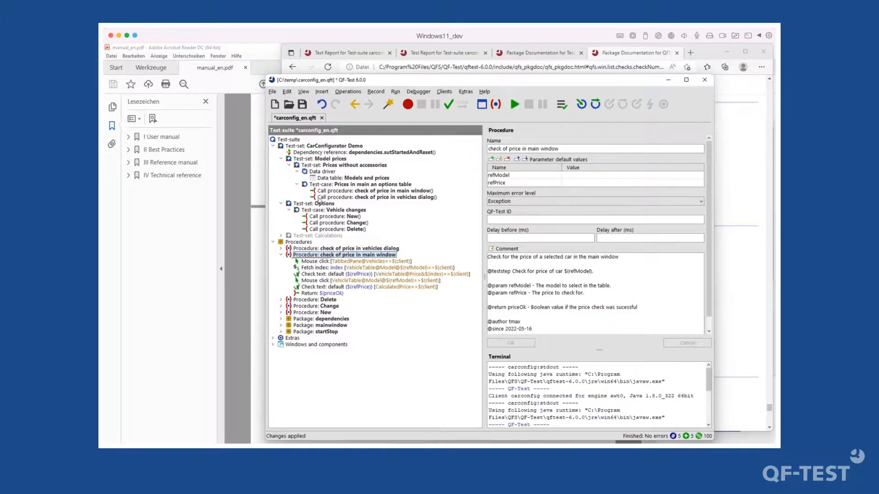
left_click(318, 146)
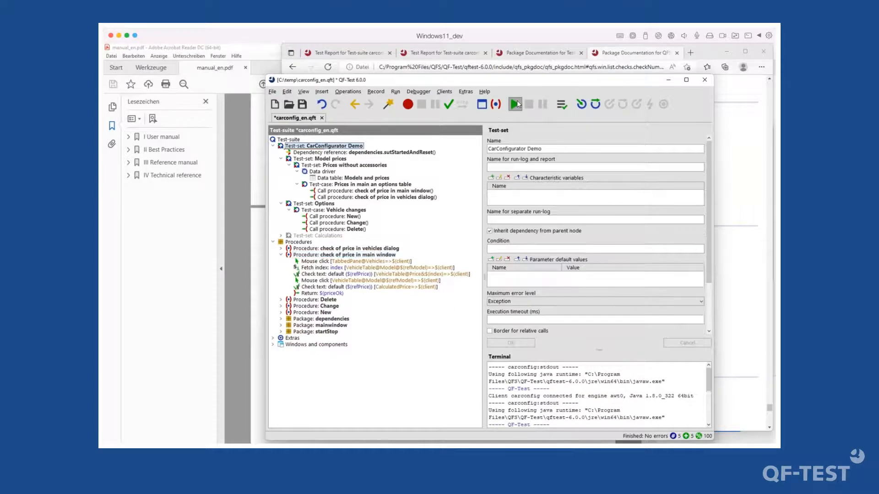
- Run the CarConfigurator Demo test-set and open its run-log showing 0 exceptions in 10.710 s
left_click(516, 104)
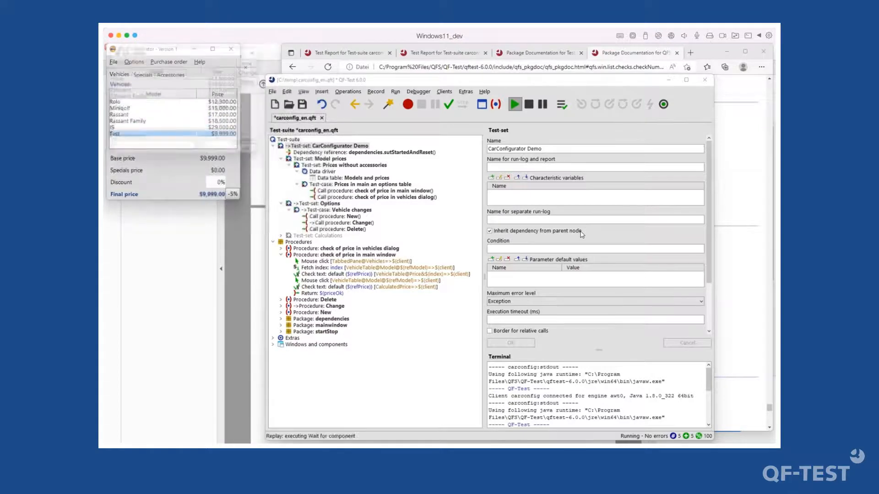
left_click(561, 105)
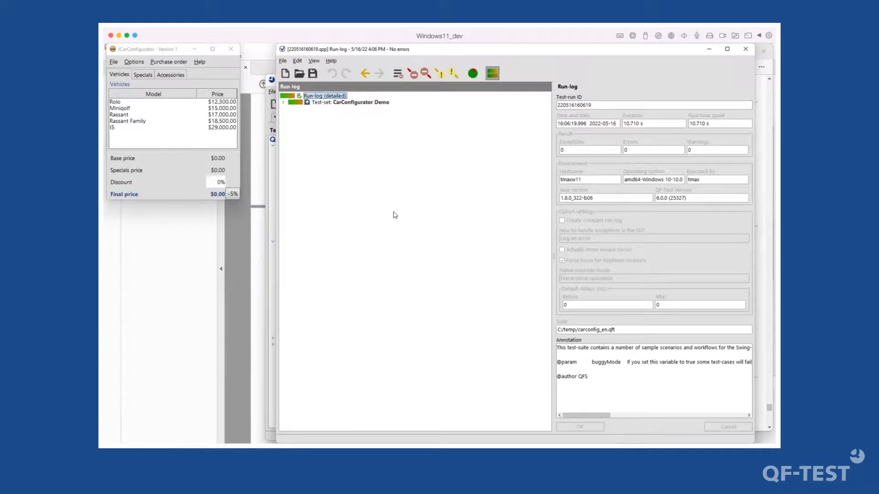
- Expand the run-log through Model prices and Prices without accessories to the Rolo test-case steps
double_click(370, 103)
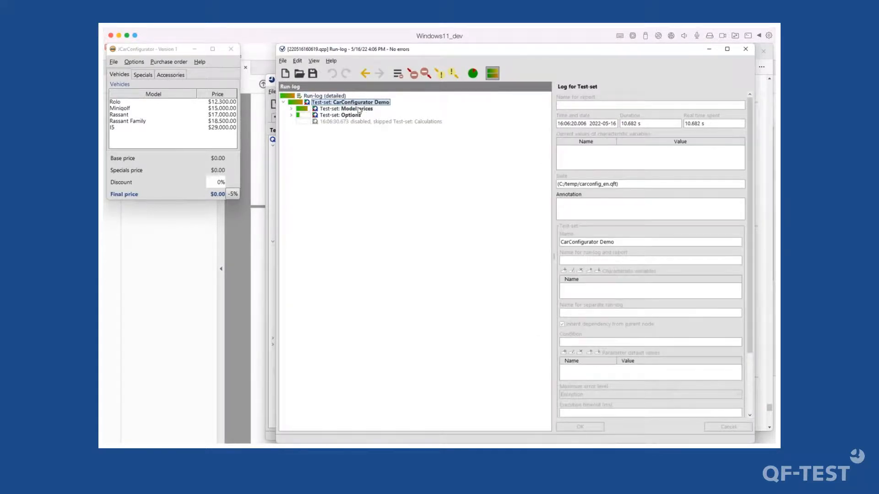
double_click(366, 108)
left_click(355, 116)
double_click(355, 117)
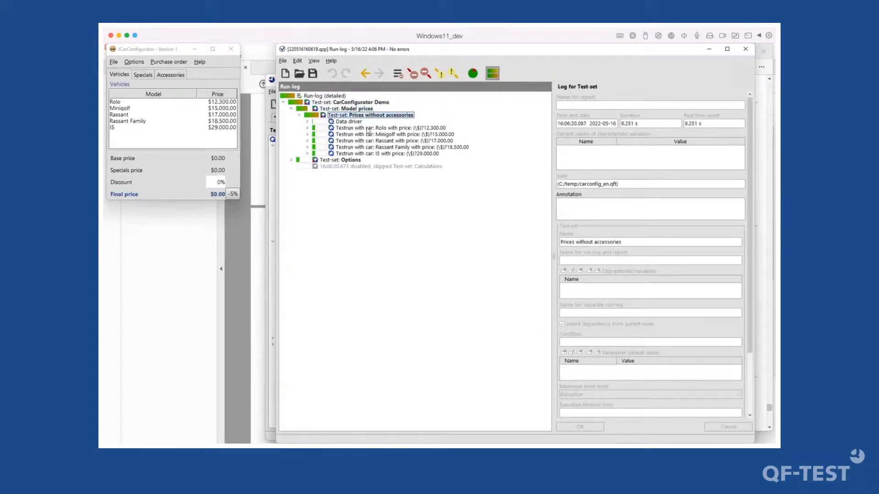
left_click(398, 129)
double_click(398, 129)
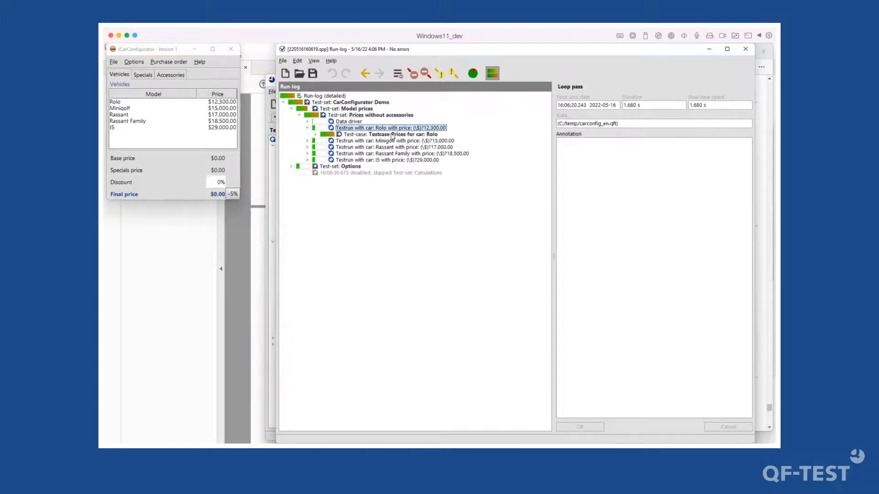
double_click(393, 135)
scroll(574, 313, "down", 4)
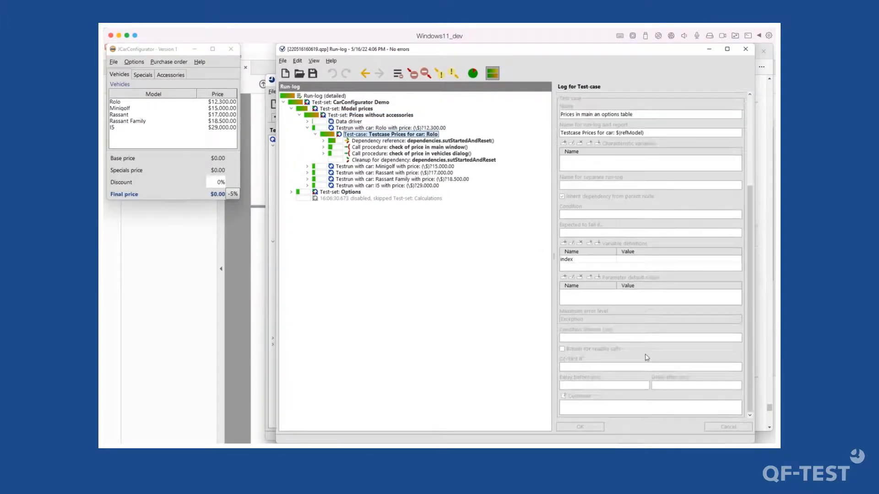
- Expand the Options test-set and Vehicle changes test-case, and look at the Rassant test run
double_click(350, 193)
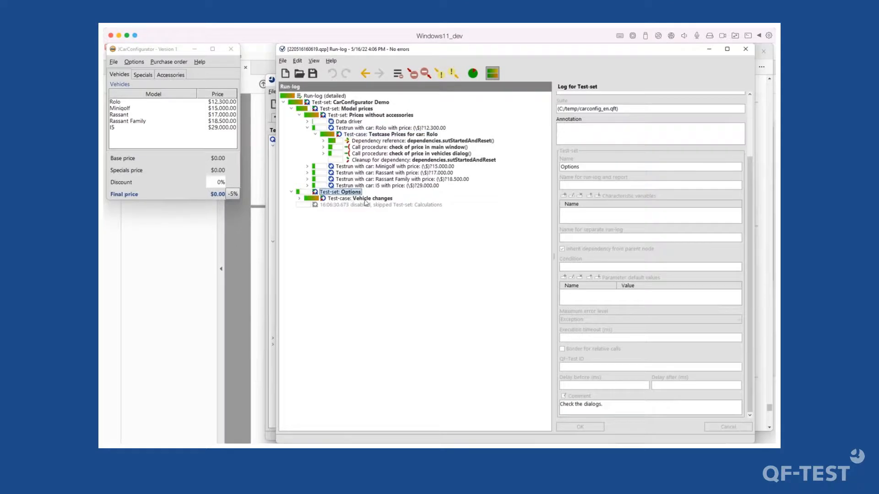
double_click(366, 200)
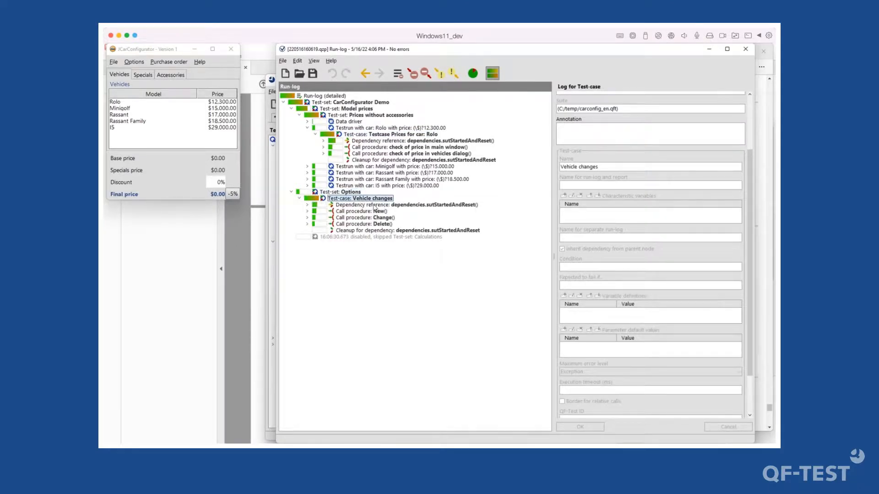
left_click(376, 174)
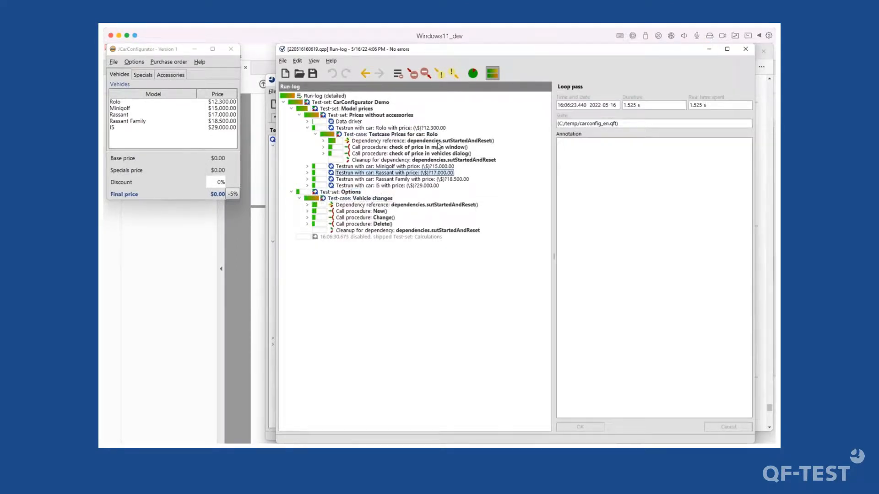
- Inspect the check of price in main window call, its six steps and its Return: true result
left_click(414, 147)
double_click(433, 148)
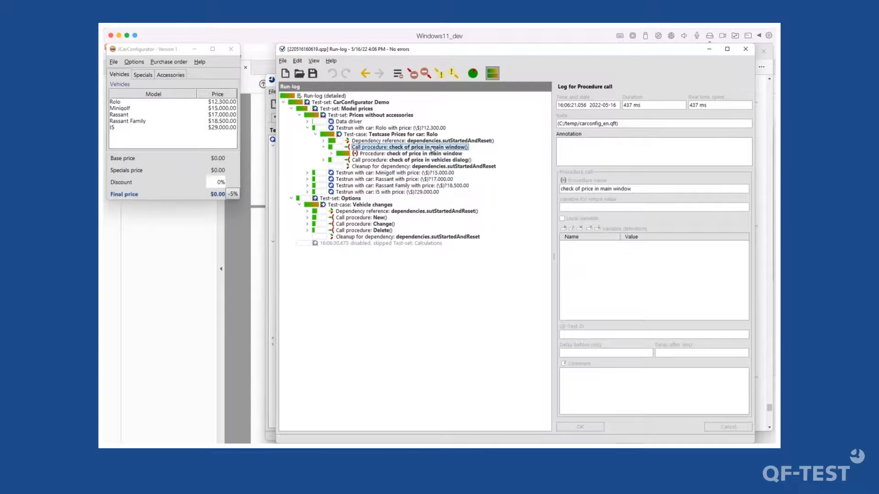
left_click(422, 155)
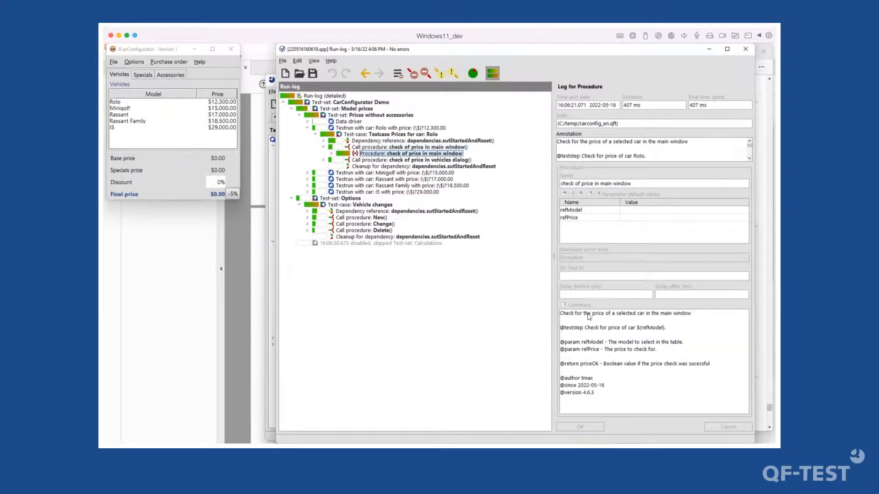
left_click_drag(583, 316, 639, 404)
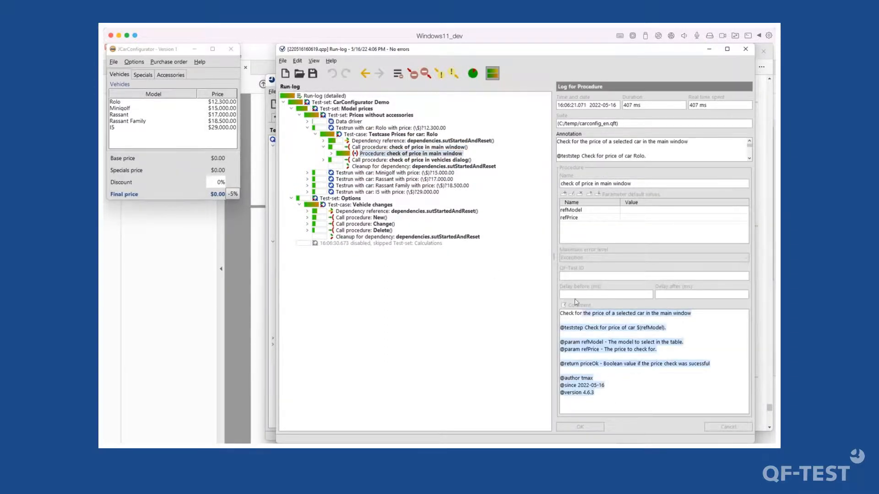
double_click(380, 155)
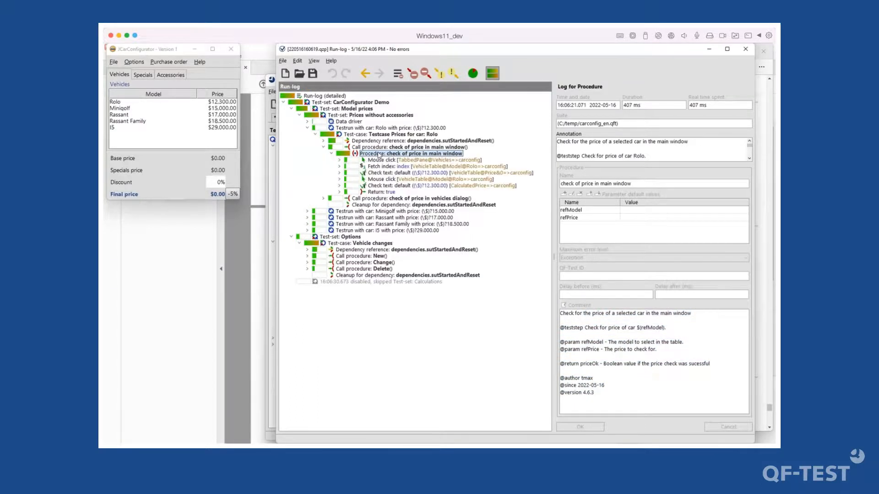
left_click(382, 193)
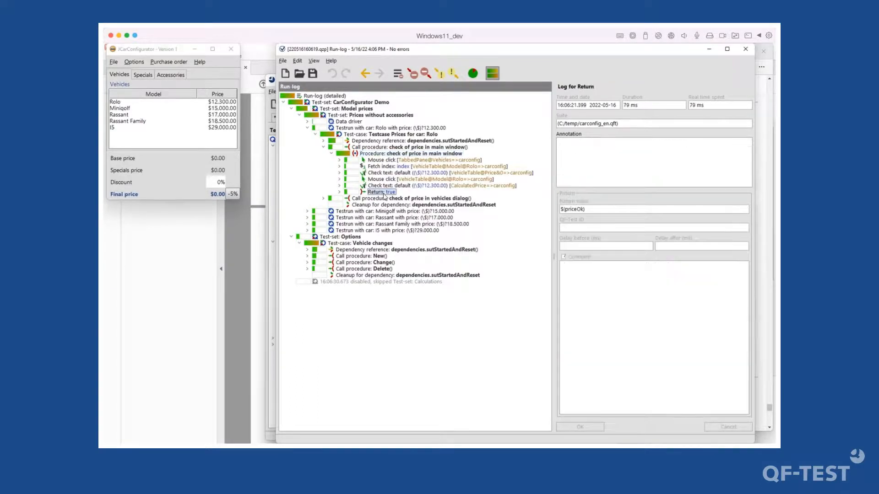
left_click(384, 154)
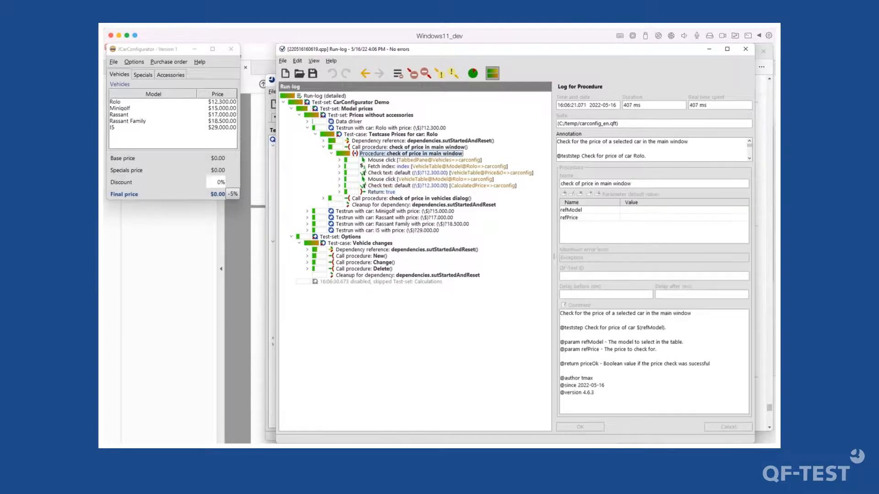
double_click(596, 365)
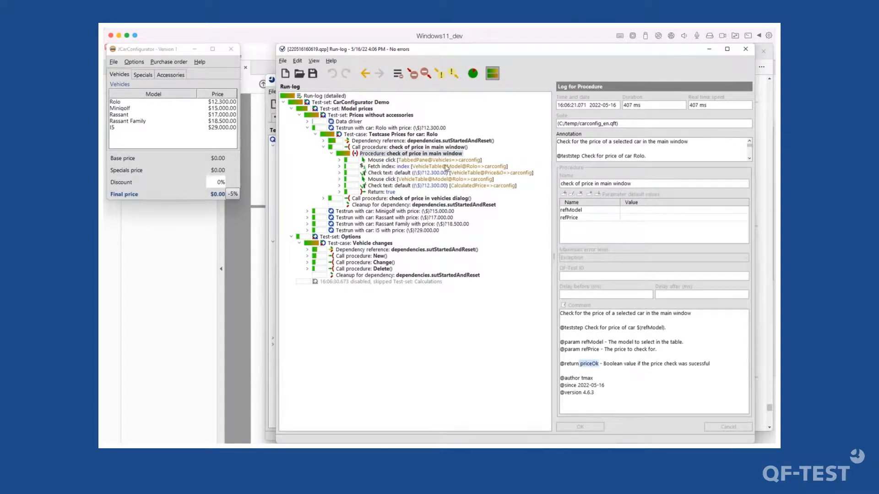
- Review the Rolo, Vehicle changes and Delete call logs, then move the run-log window aside
left_click(354, 135)
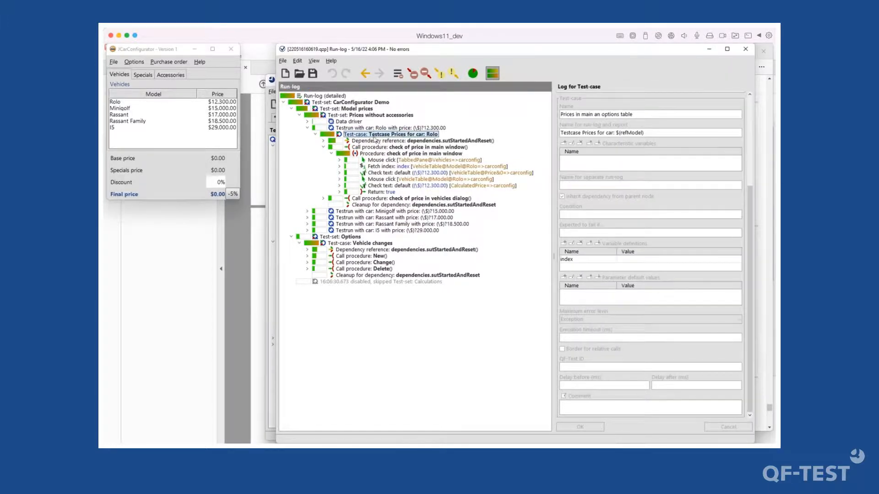
left_click(351, 128)
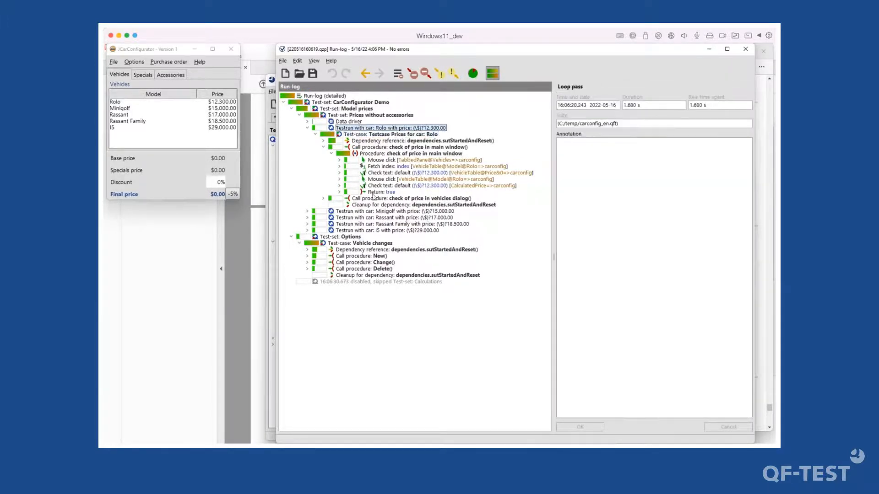
left_click(359, 243)
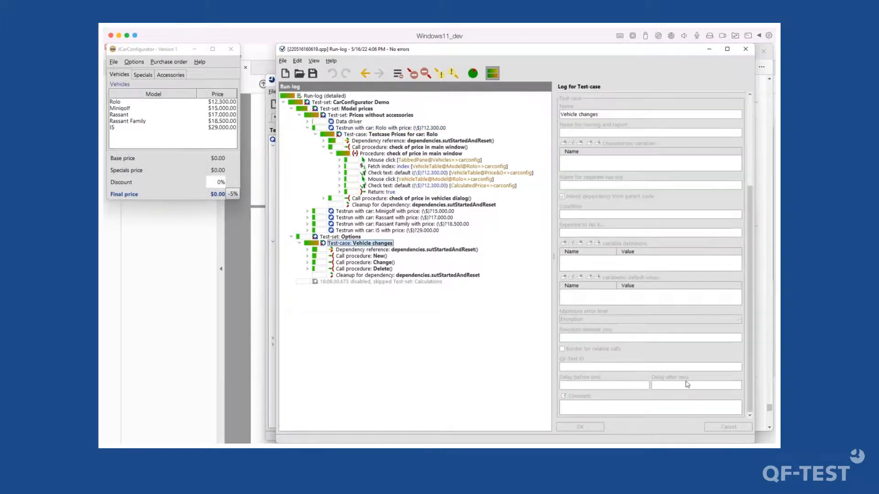
left_click(360, 257)
left_click(368, 270)
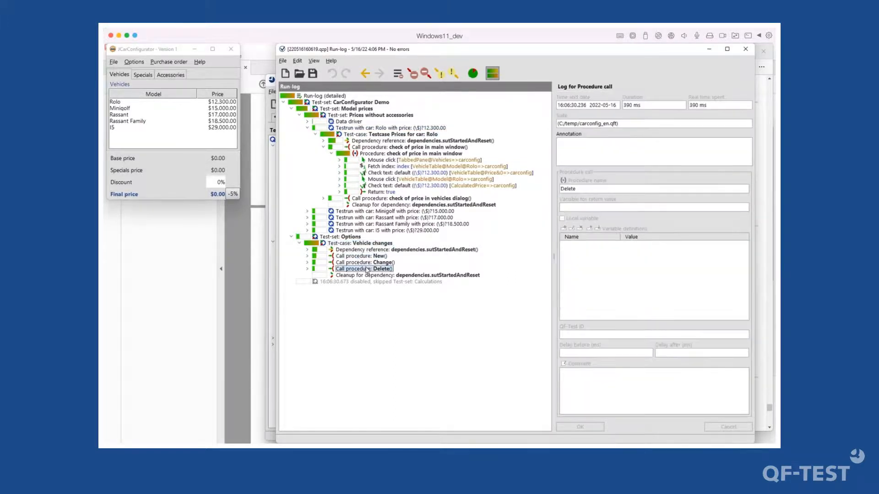
left_click_drag(435, 49, 571, 72)
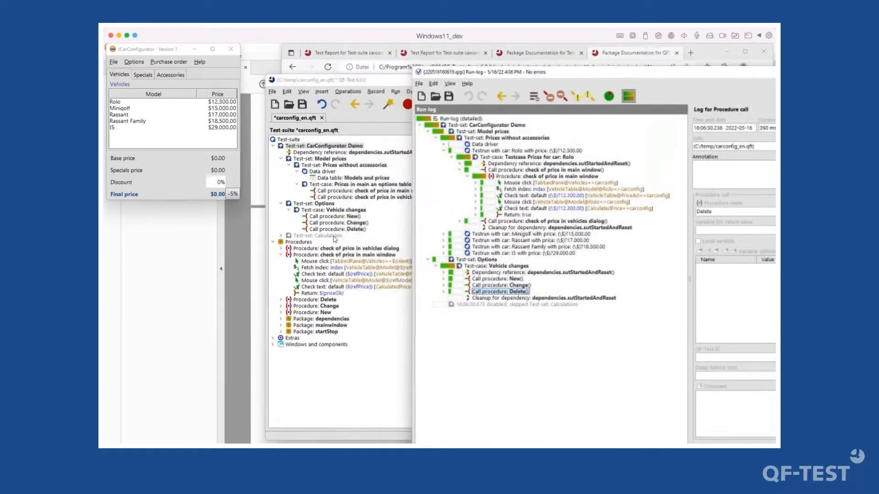
- Review the Options, Model prices and Prices without accessories comments and the options-table test-case
left_click(320, 212)
left_click(321, 211)
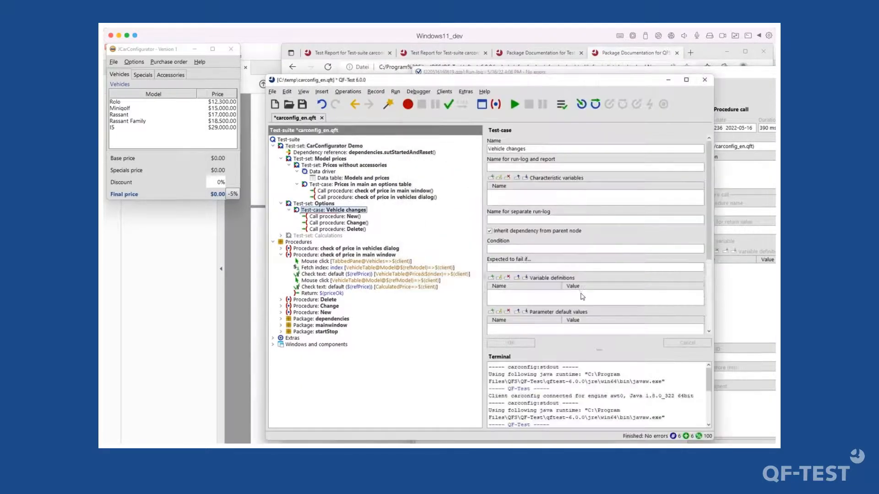
left_click(322, 204)
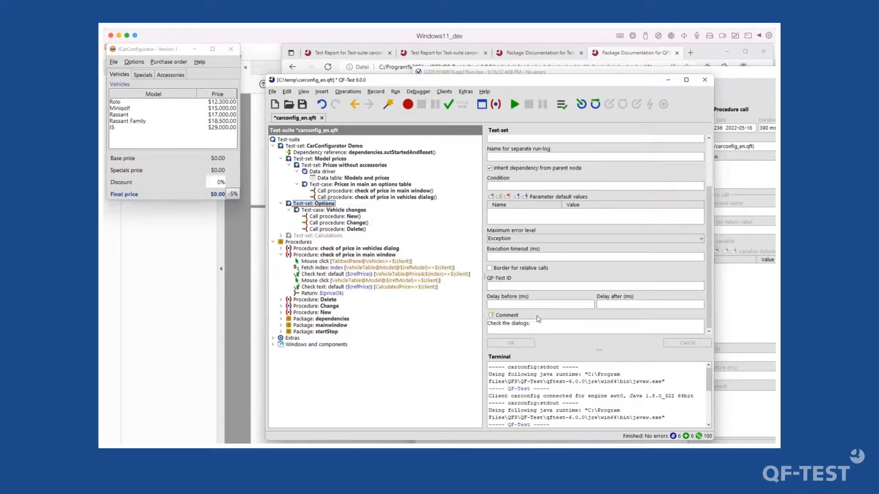
left_click(319, 159)
left_click_drag(557, 326, 430, 300)
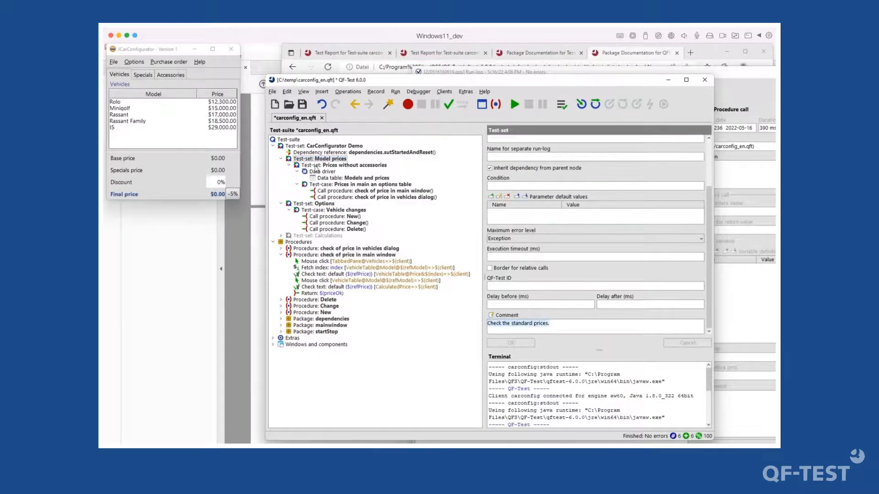
left_click(320, 166)
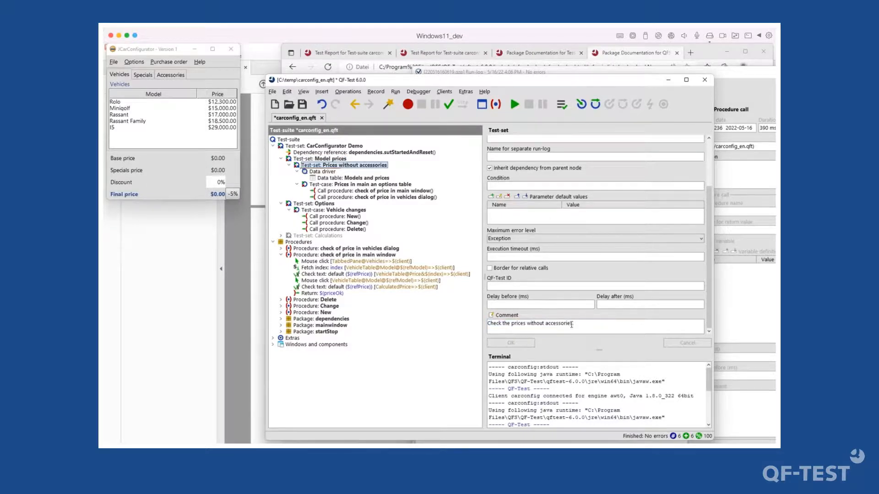
left_click(332, 185)
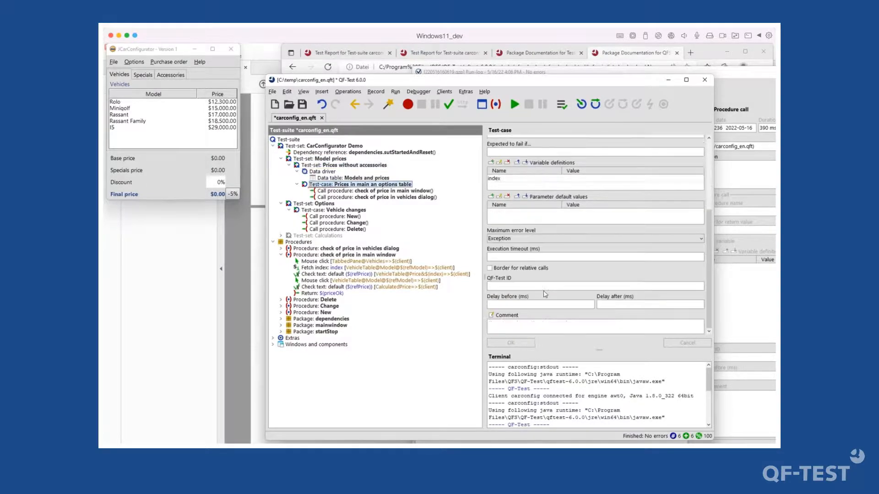
left_click(518, 323)
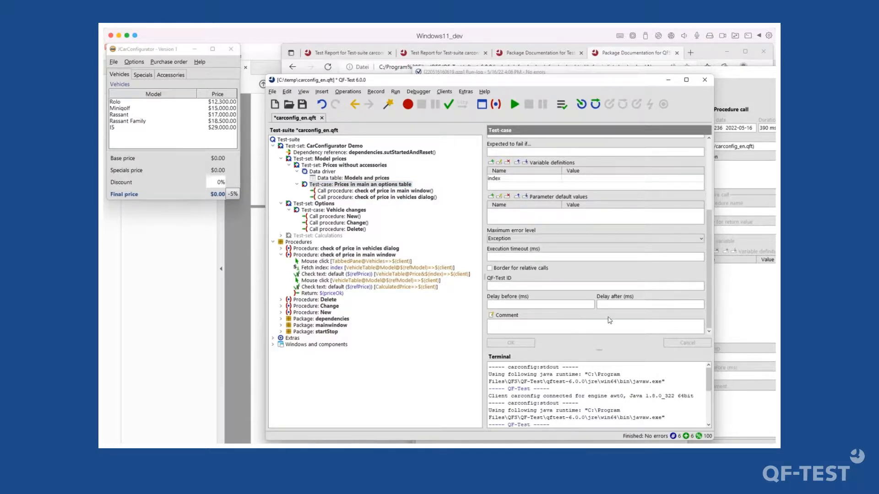
- Generate the HTML report from the run-log and highlight its suite description paragraph
left_click(729, 179)
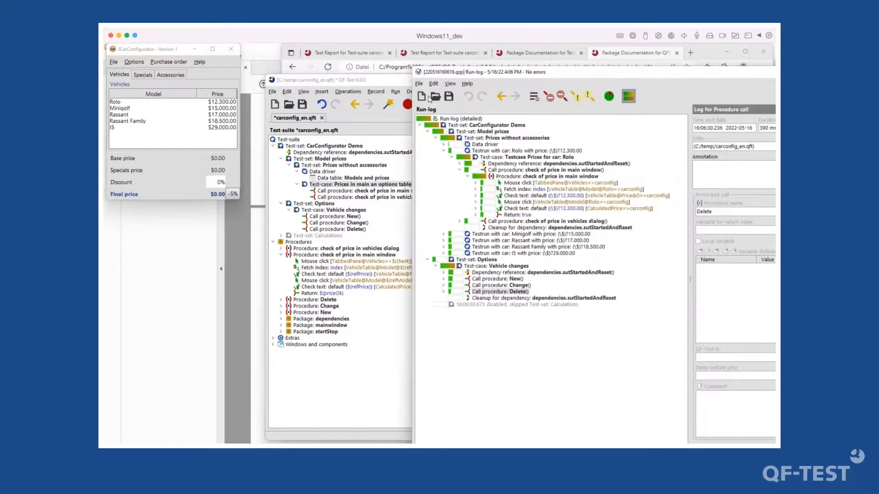
left_click(609, 97)
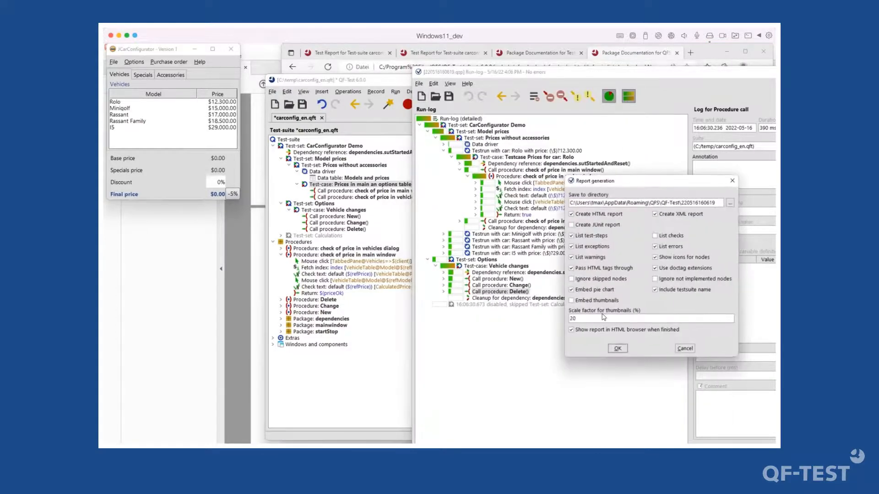
left_click(618, 349)
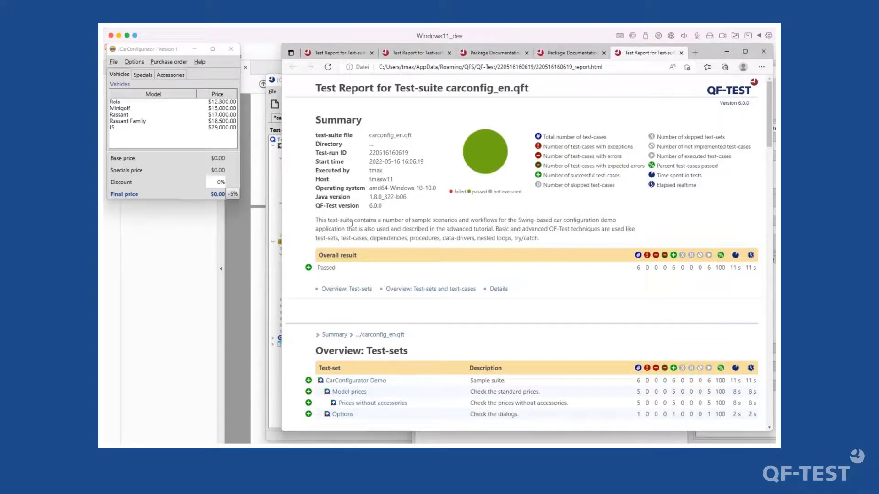
left_click_drag(316, 219, 540, 239)
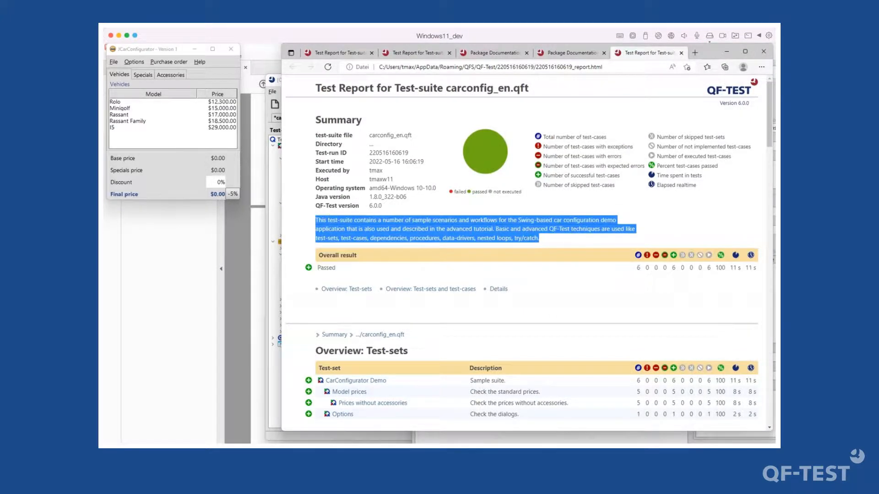
- Compare the carconfig_en.qft test-suite node's comment with the report's description
left_click(276, 160)
left_click(288, 139)
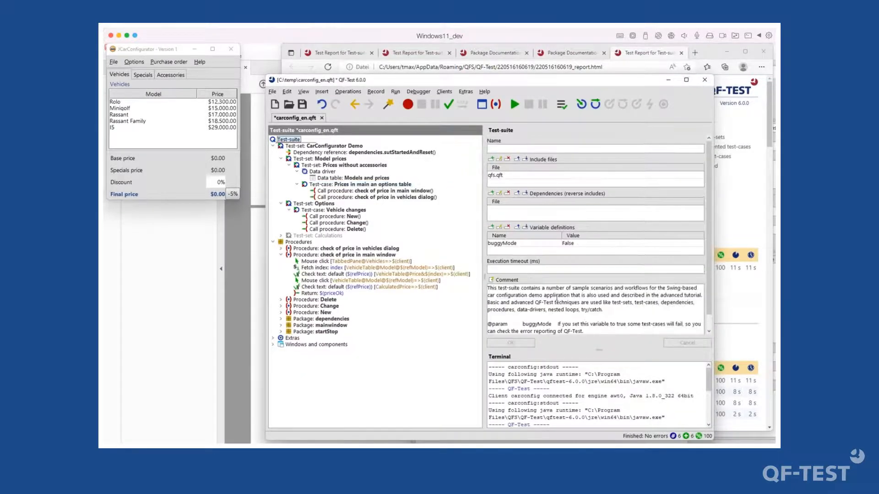
left_click_drag(557, 298, 564, 343)
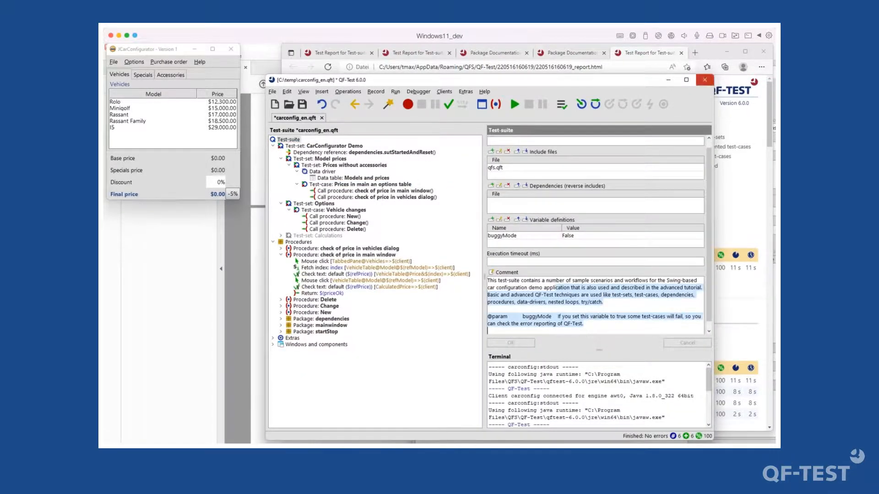
left_click(660, 58)
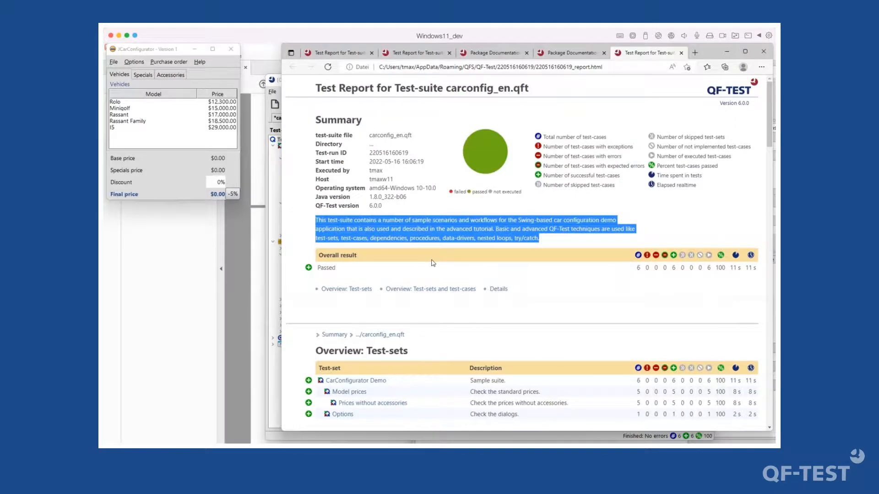
- Browse the report's test-case overview and the Rolo price test-case details, then minimize the browser
scroll(433, 264, "down", 5)
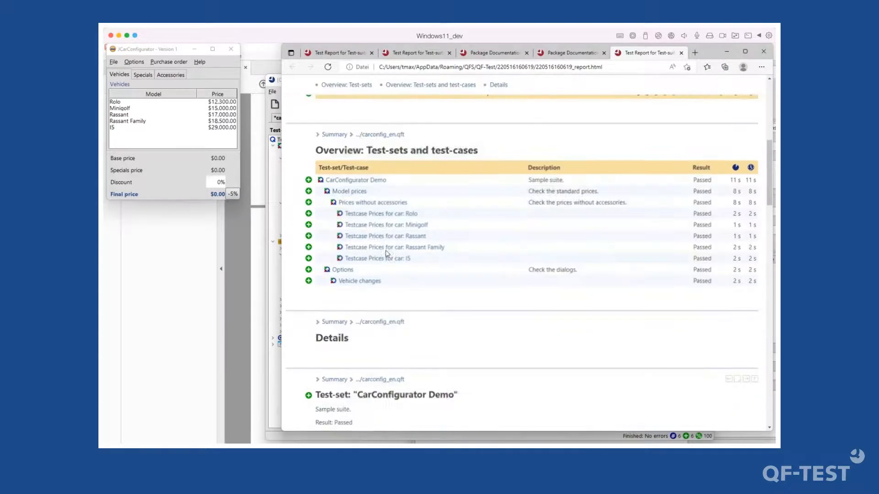
left_click(384, 216)
scroll(469, 342, "down", 10)
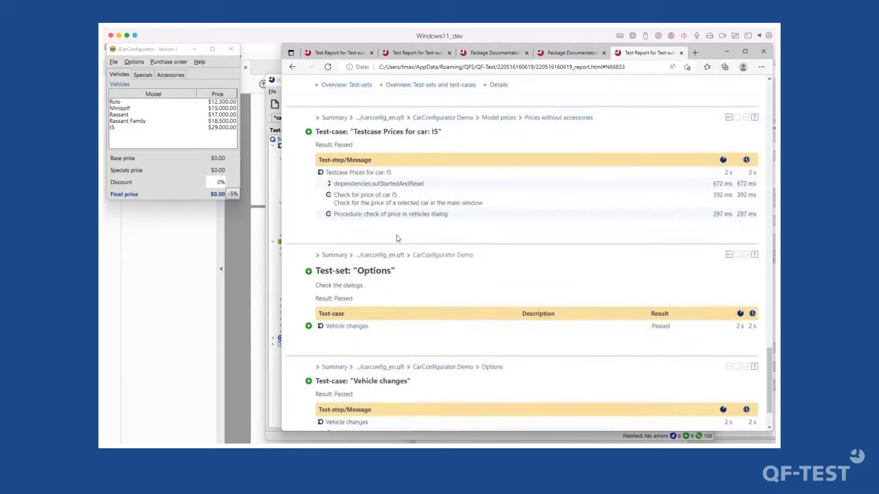
scroll(394, 238, "down", 2)
left_click_drag(316, 226, 402, 220)
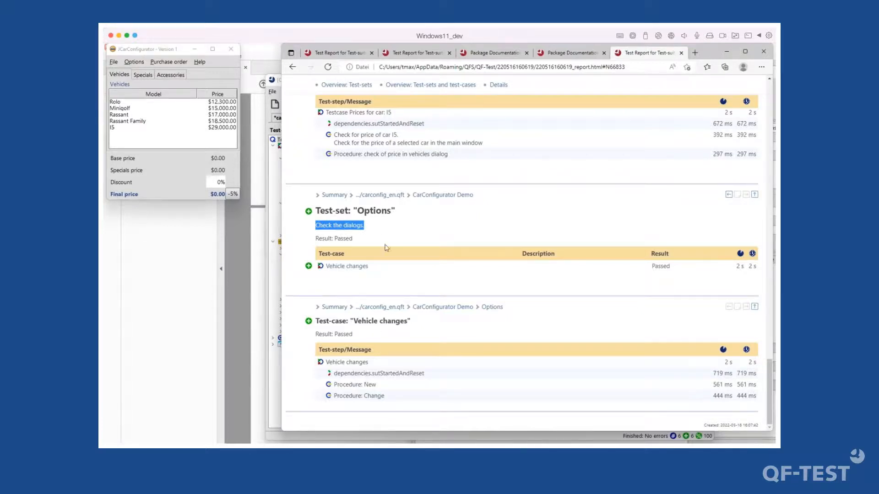
scroll(408, 192, "up", 2)
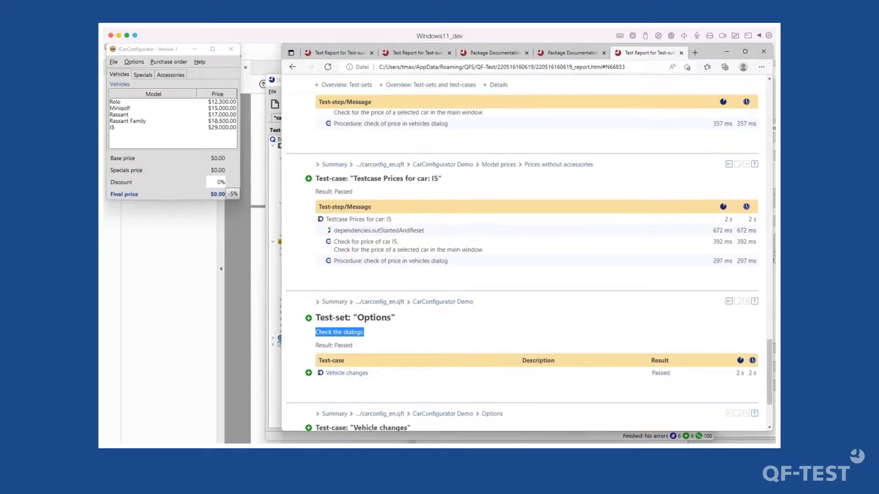
scroll(420, 228, "up", 15)
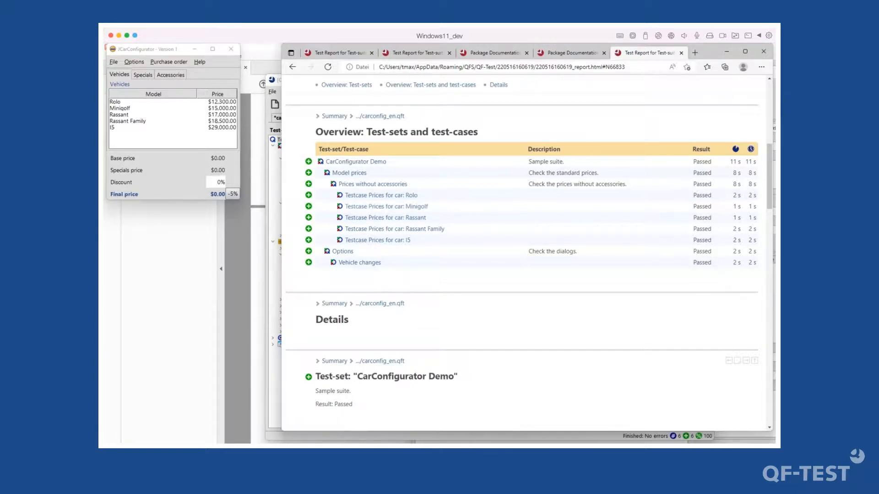
left_click(727, 52)
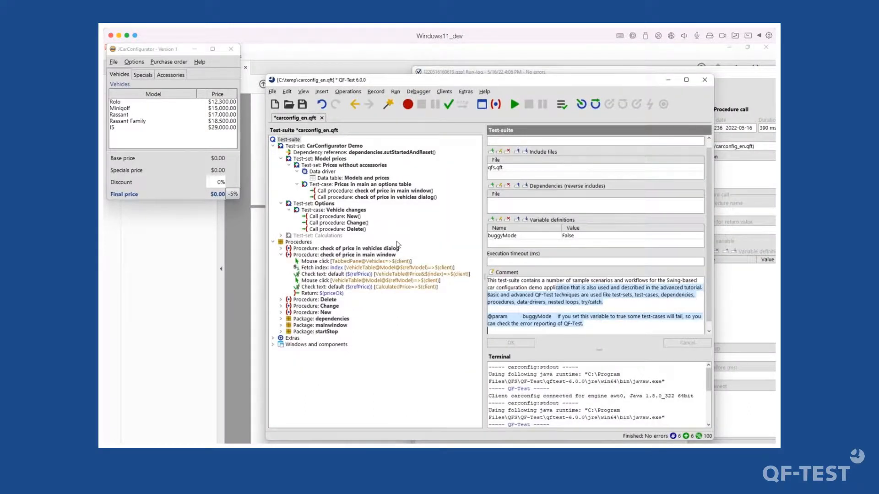
- Expand Package: dependencies, the sutStarted dependency and its Setup node
left_click(379, 219)
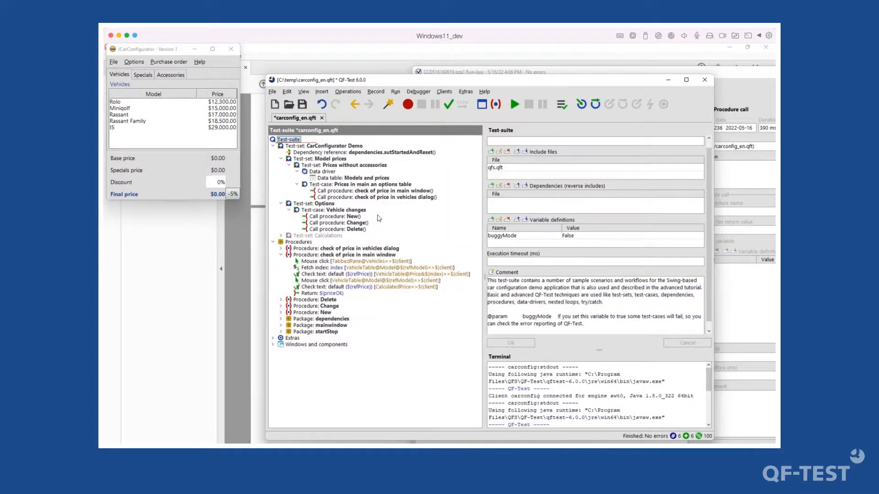
left_click(332, 191)
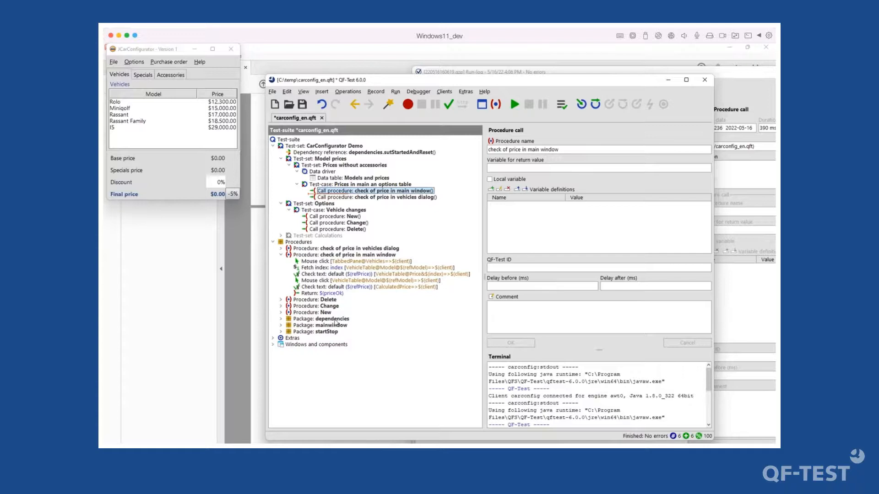
double_click(335, 320)
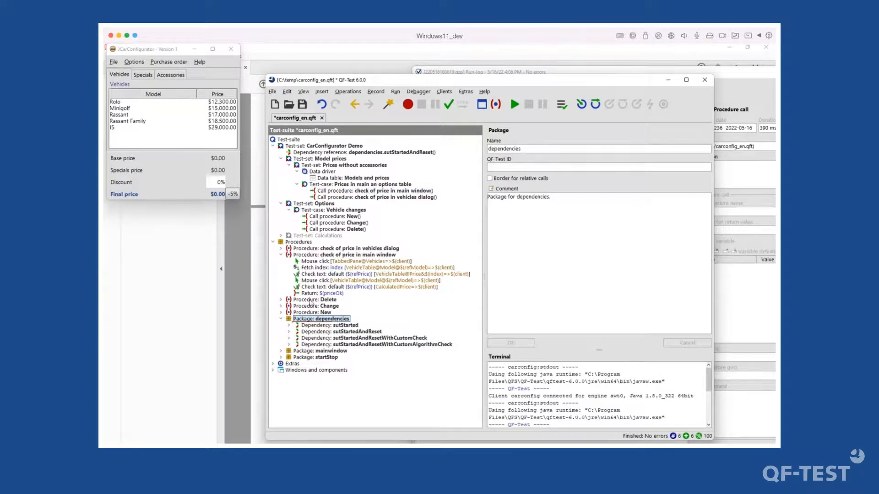
double_click(336, 326)
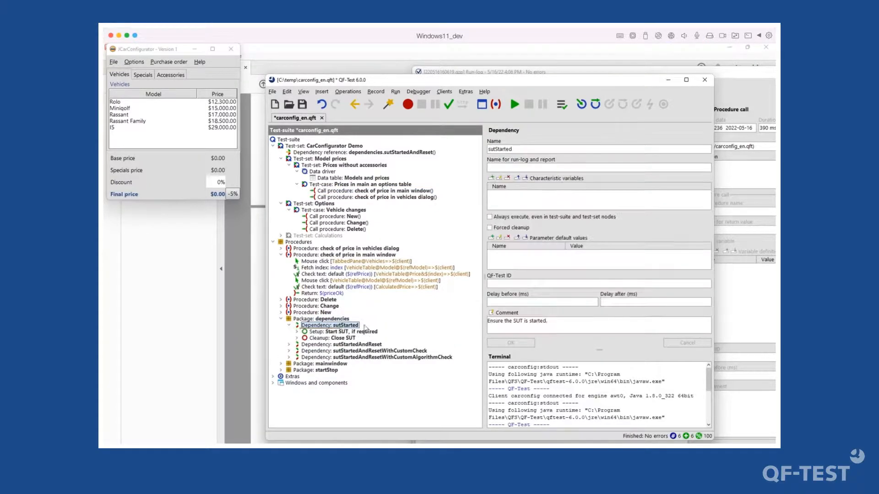
double_click(345, 332)
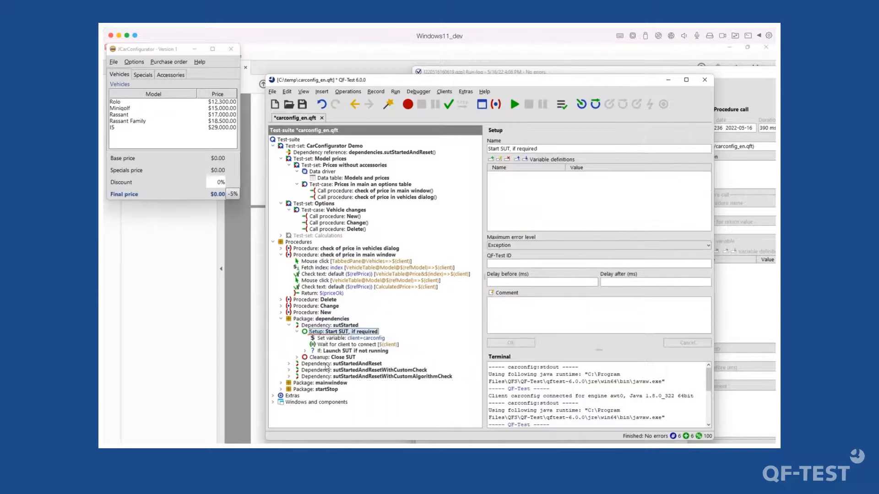
- Inspect the Launch SUT if not running check, its negated condition, startStop.start call and client=carconfig variable
left_click(310, 352)
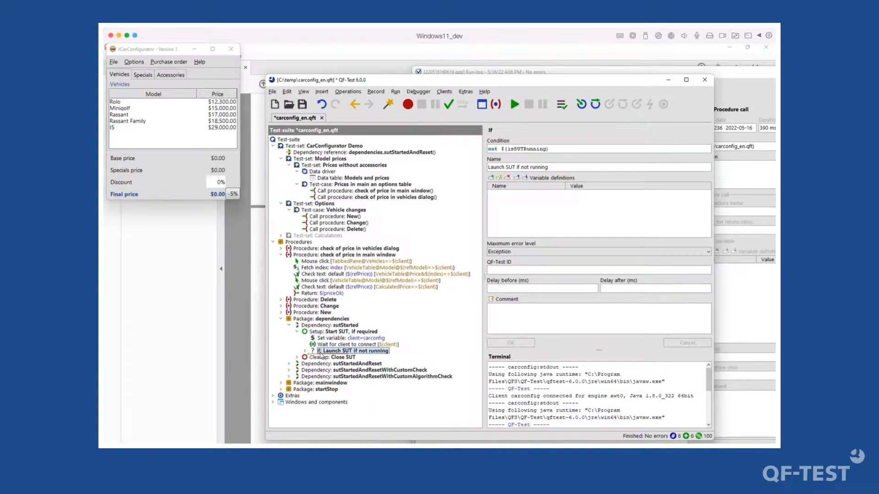
left_click(306, 352)
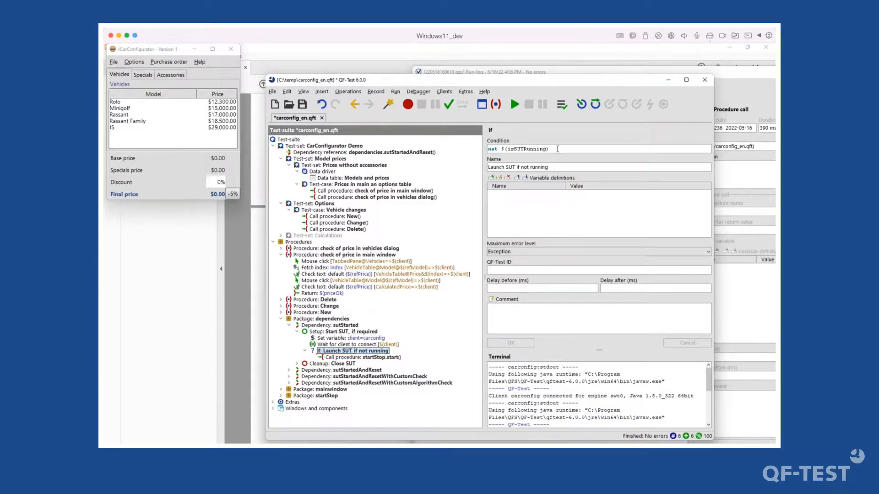
double_click(493, 149)
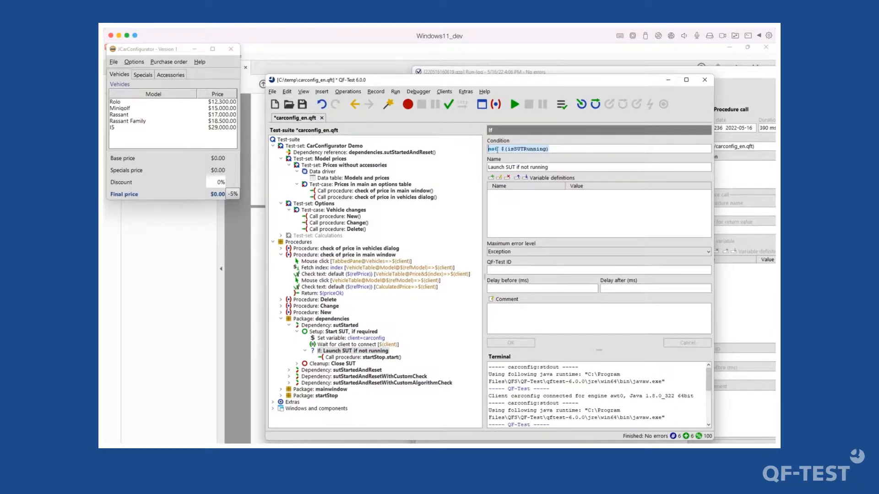
left_click(356, 357)
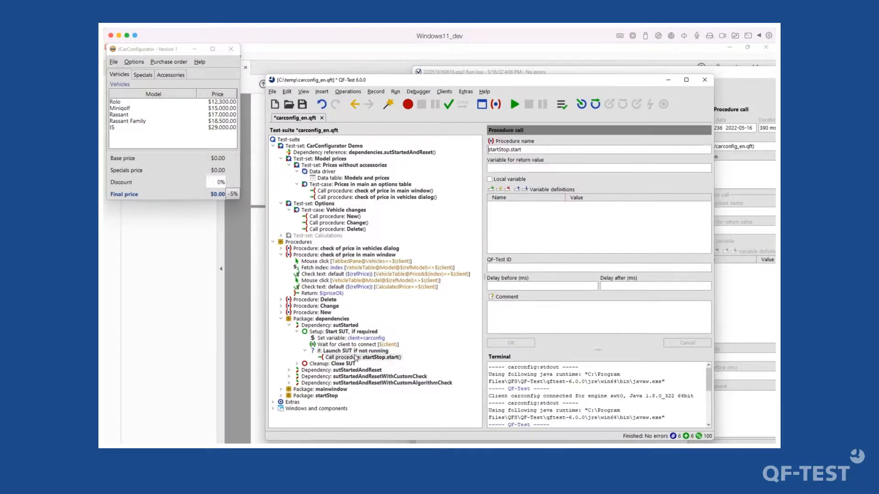
left_click(343, 351)
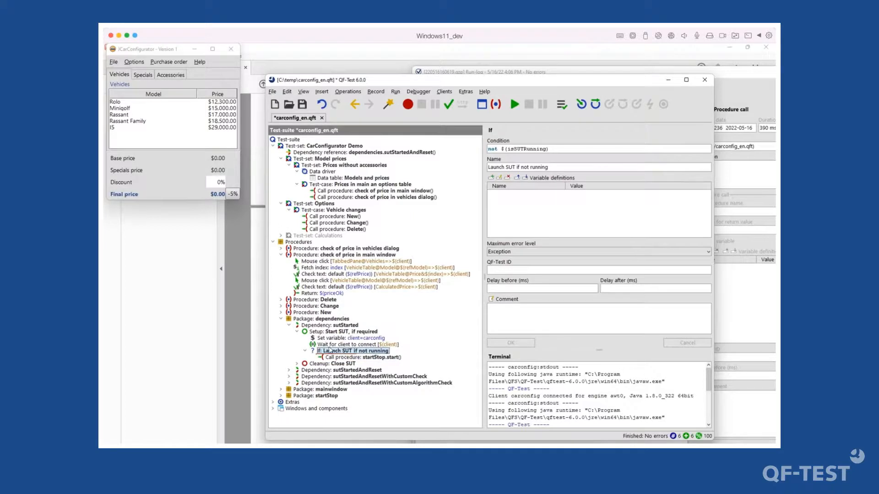
left_click(333, 338)
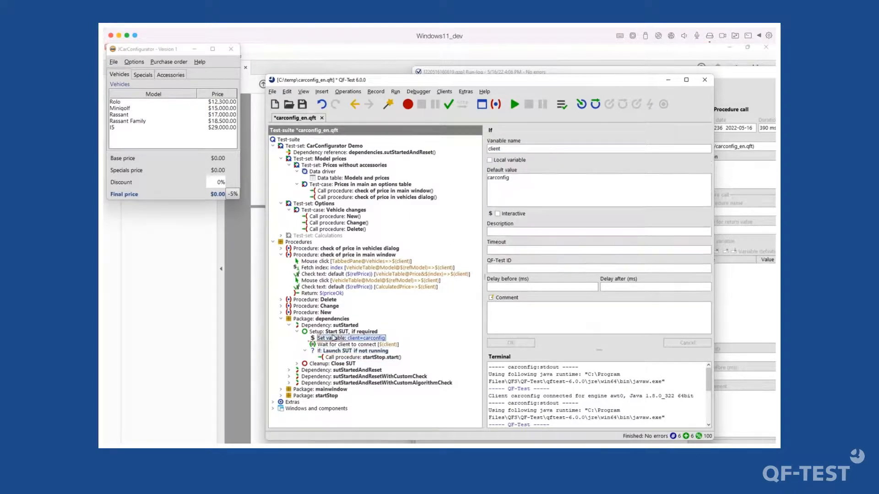
left_click(334, 331)
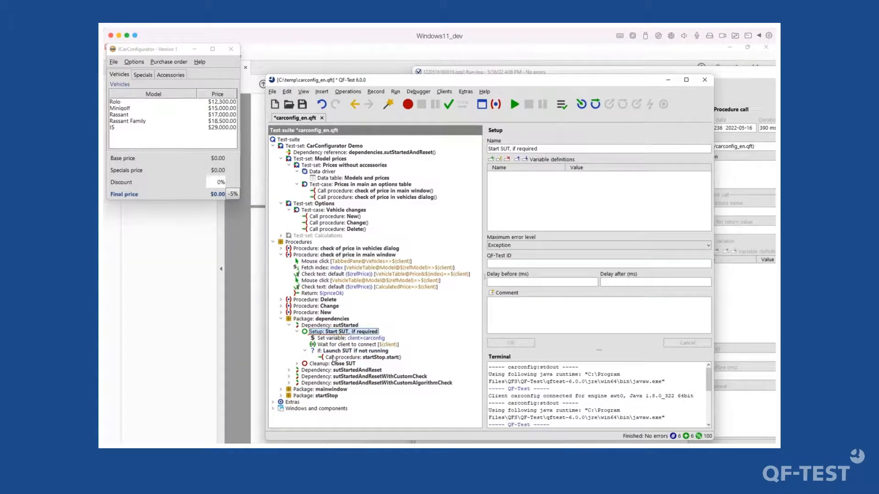
- Revisit the Launch SUT if not running node and step through its name and condition fields
left_click(334, 352)
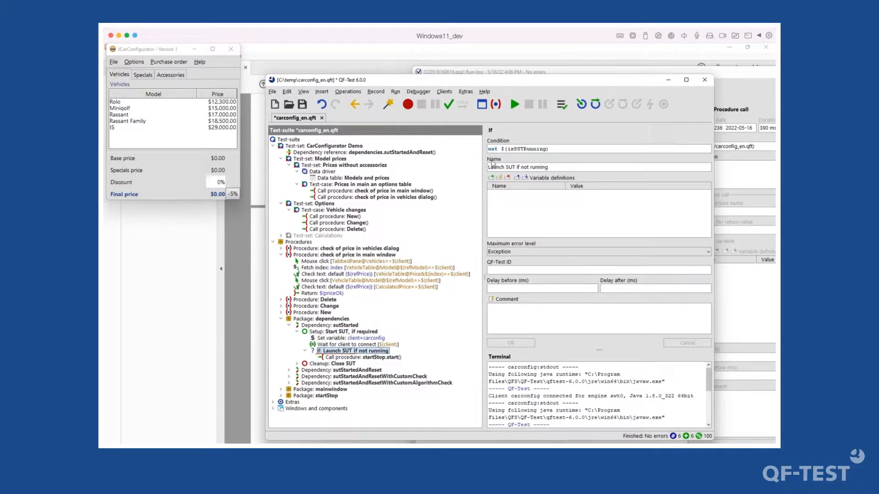
left_click(492, 166)
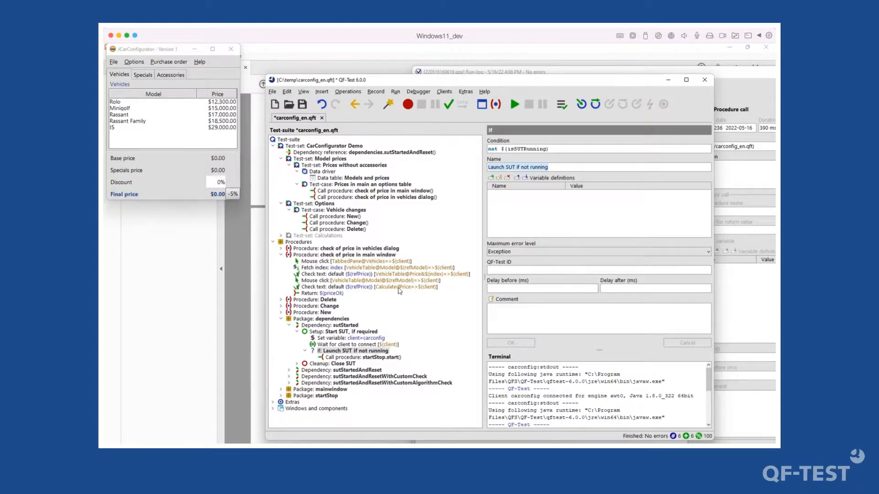
key("shift+Tab")
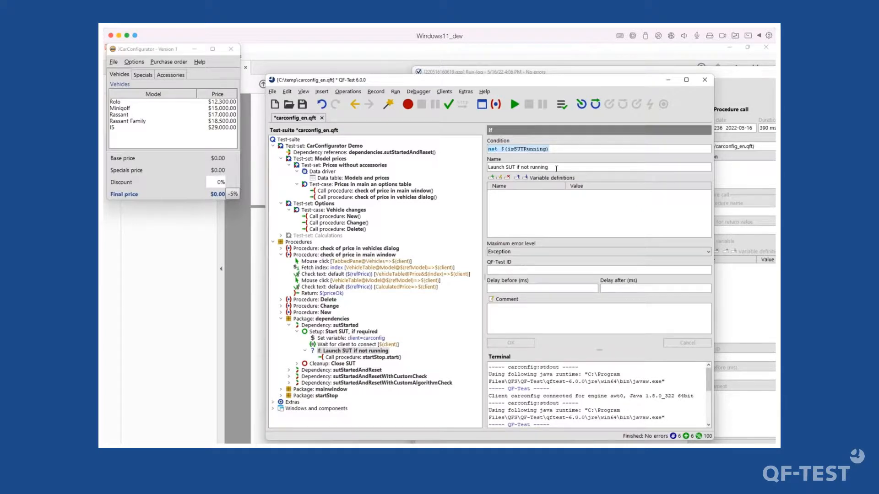
key("Tab")
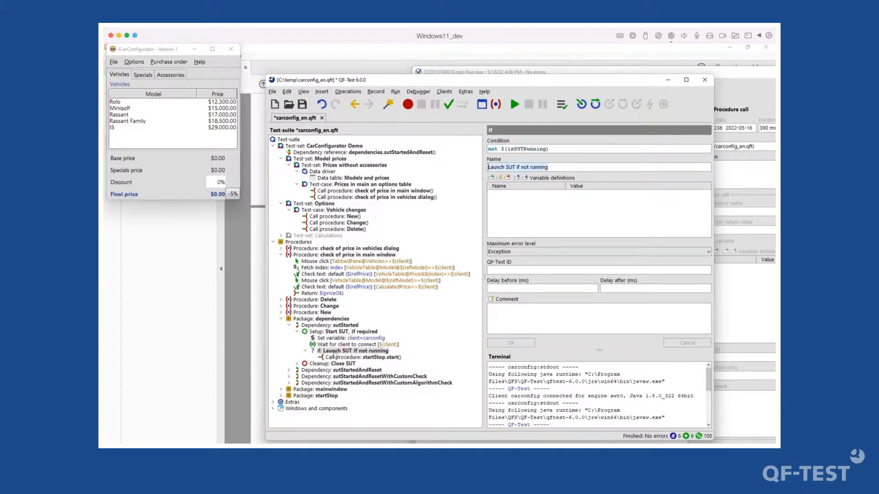
left_click(333, 351)
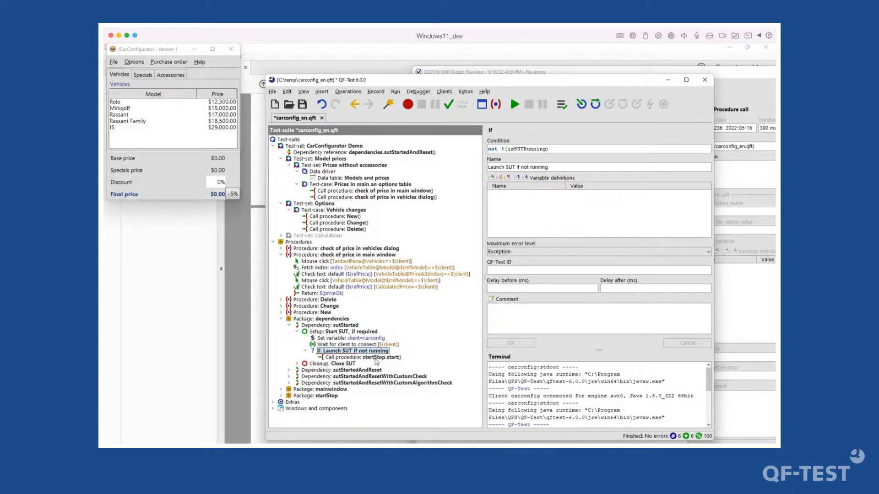
- Review the startStop call and package comment, then expand the Close SUT cleanup and sutStartedAndReset dependency
left_click(372, 358)
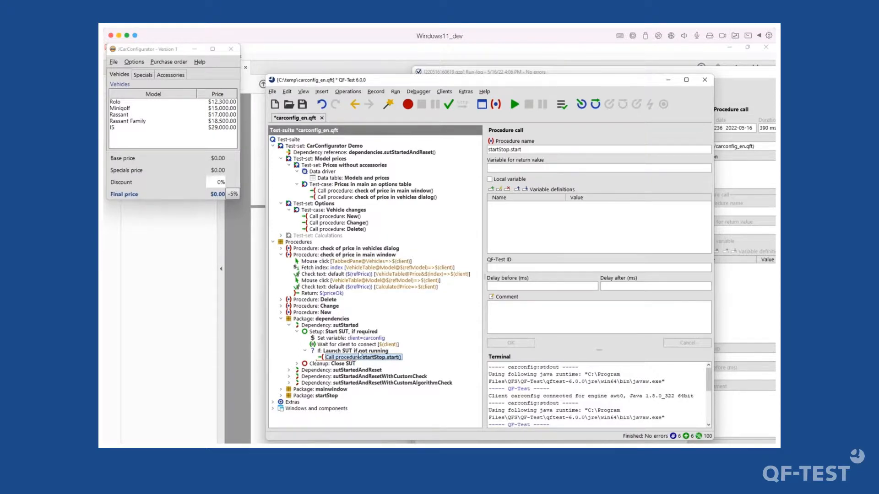
left_click(359, 351)
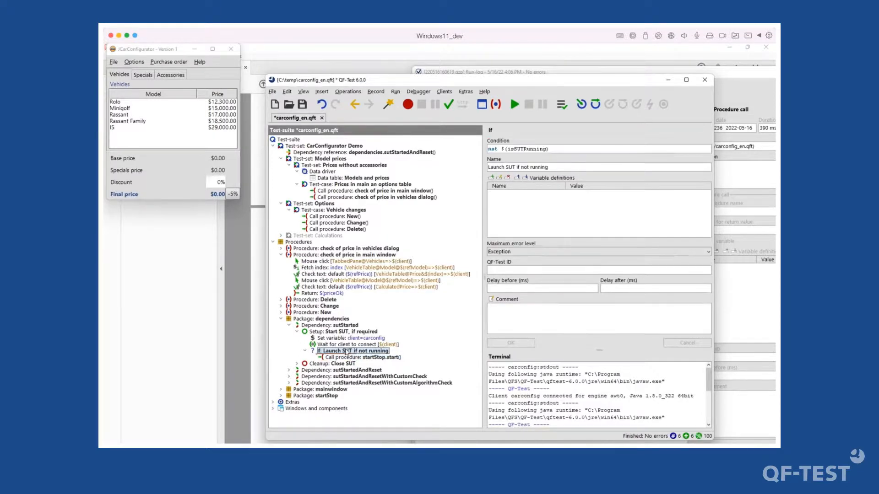
left_click(335, 332)
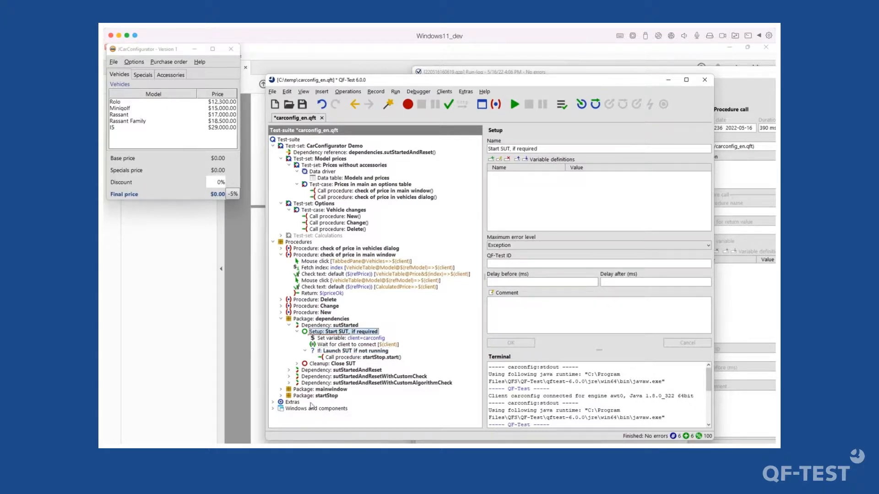
left_click(320, 396)
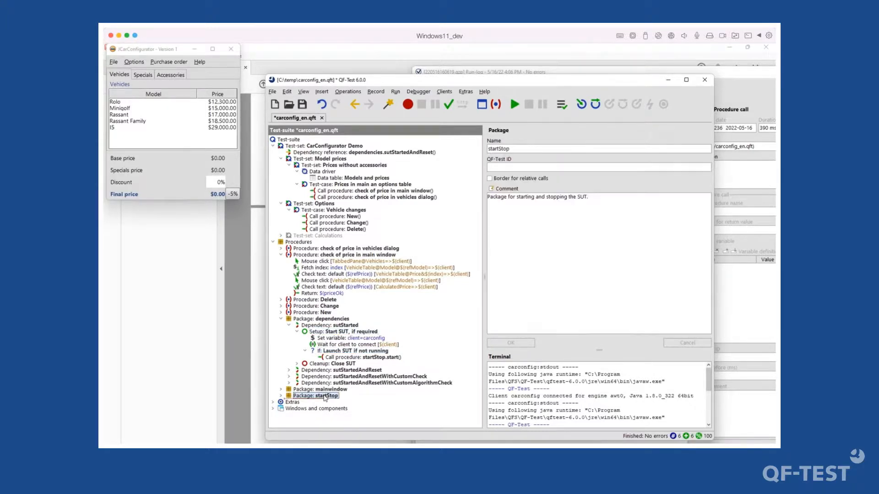
double_click(337, 365)
double_click(336, 376)
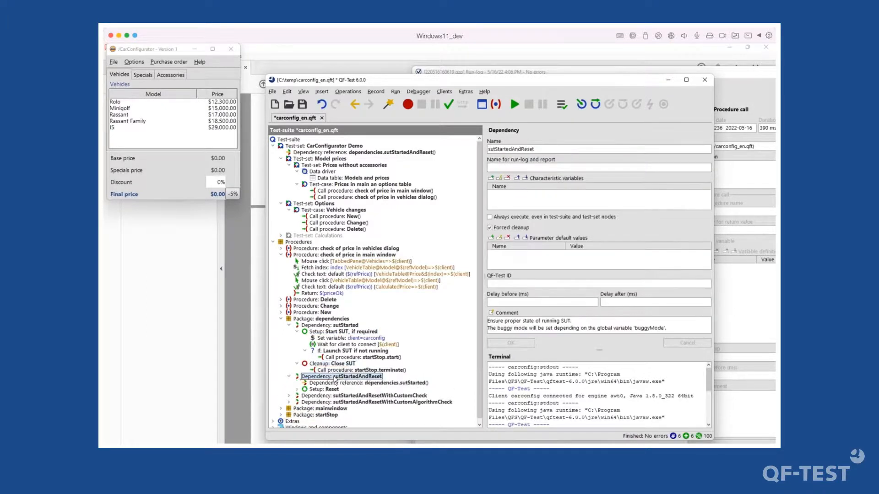
- Expand the Reset setup, then wrap the Mouse click through Check text steps in a Try and undo it
double_click(329, 391)
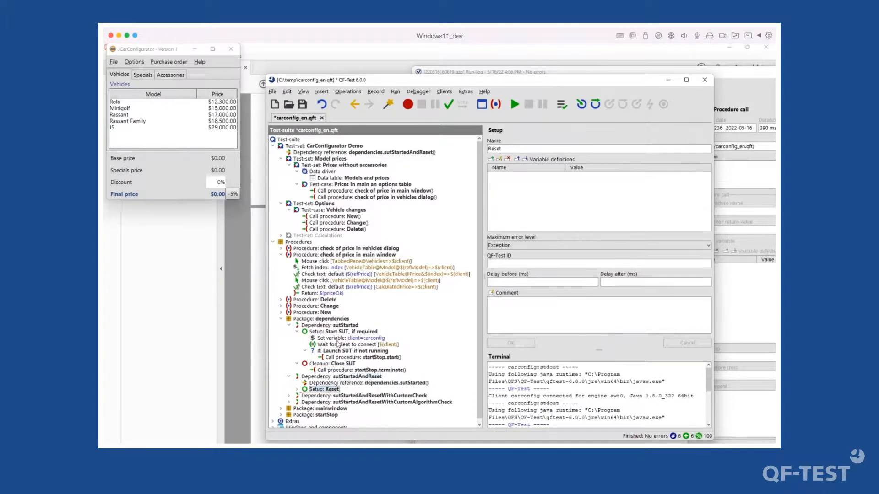
left_click(339, 262)
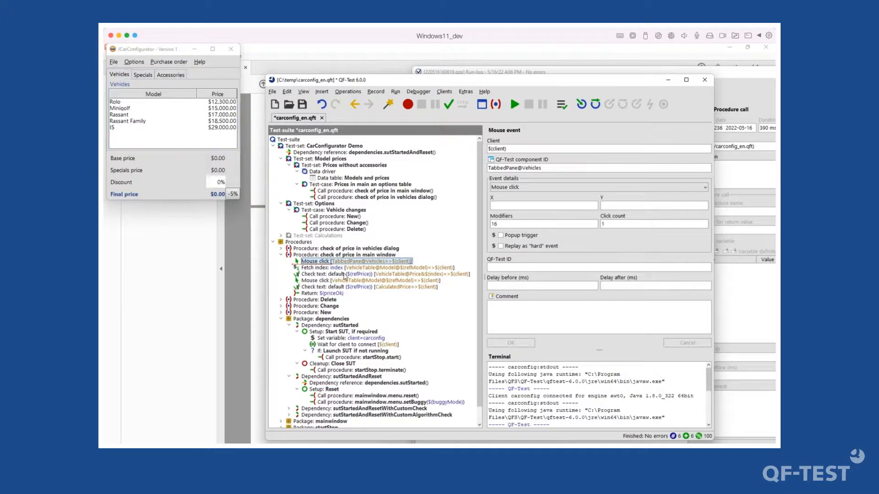
left_click(344, 275, "shift")
right_click(344, 275)
mouse_move(429, 391)
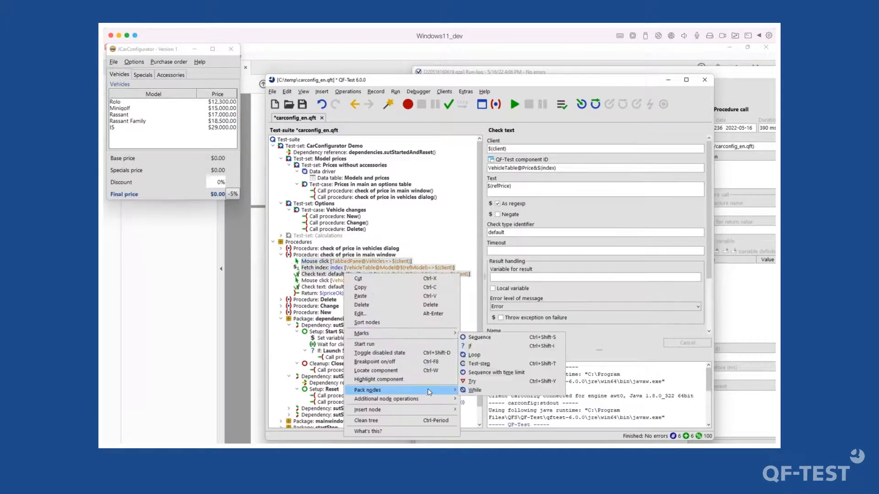
left_click(492, 380)
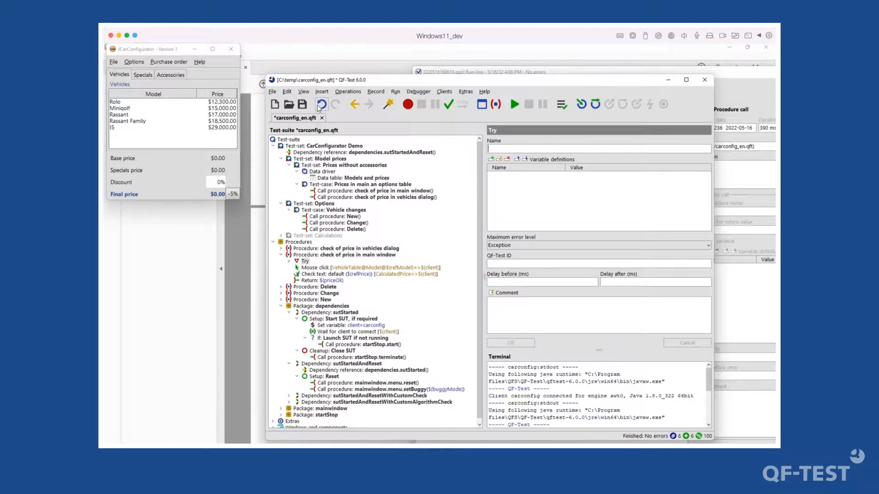
left_click(289, 261)
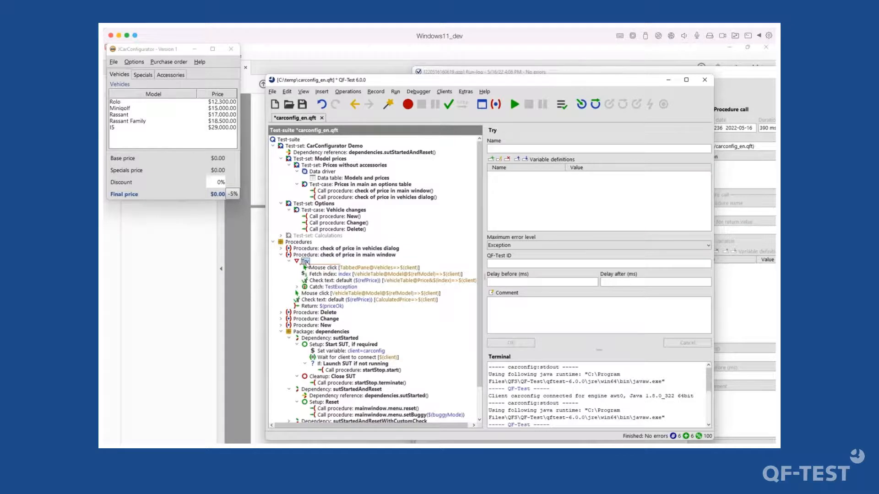
left_click(321, 105)
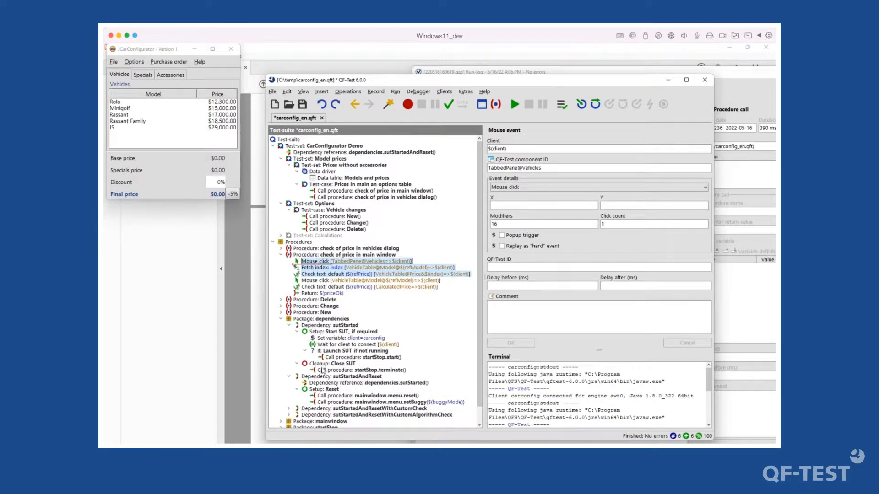
- Check the Data driver's 'Testrun with car:' loop-pass name, then open the last run's run-log
left_click(329, 352)
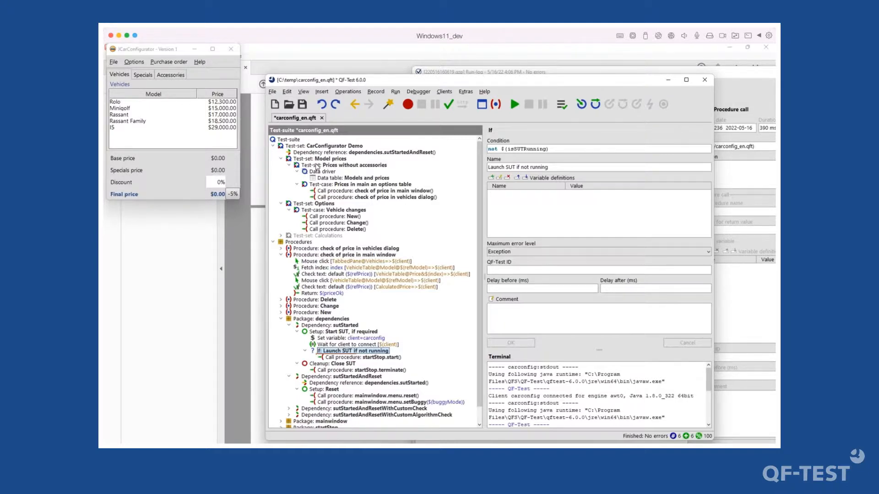
left_click(315, 166)
left_click(311, 172)
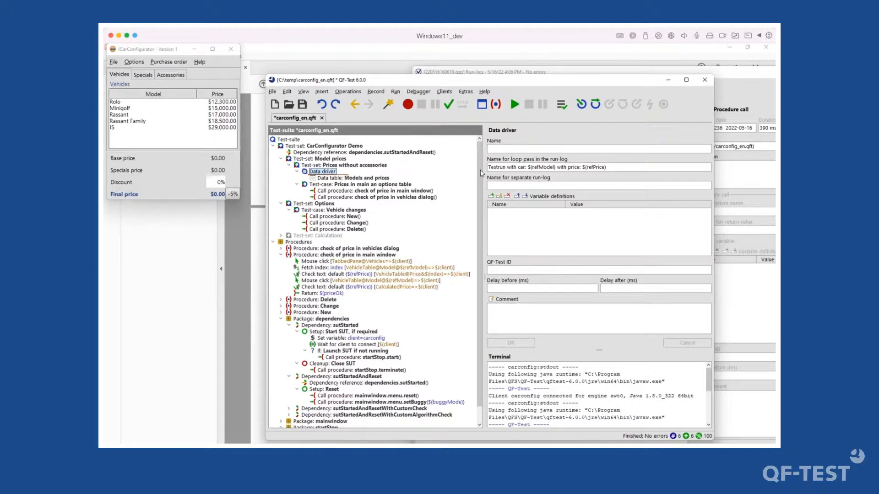
left_click_drag(491, 168, 555, 168)
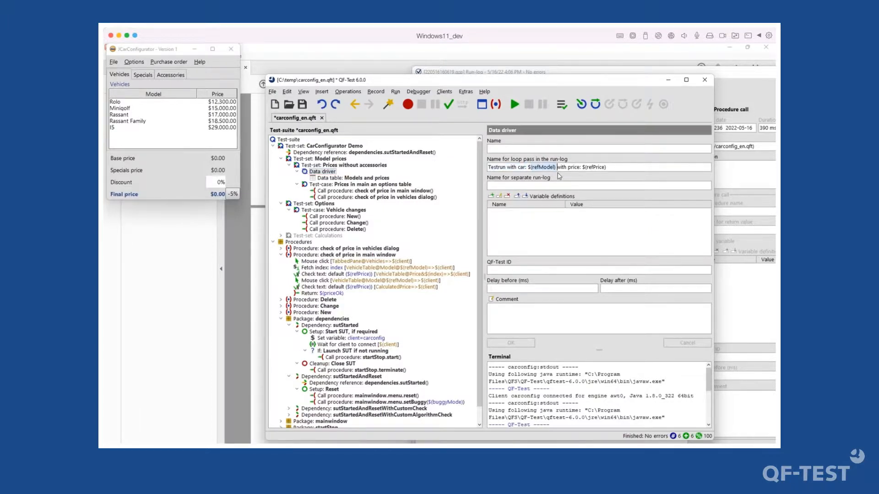
left_click(563, 110)
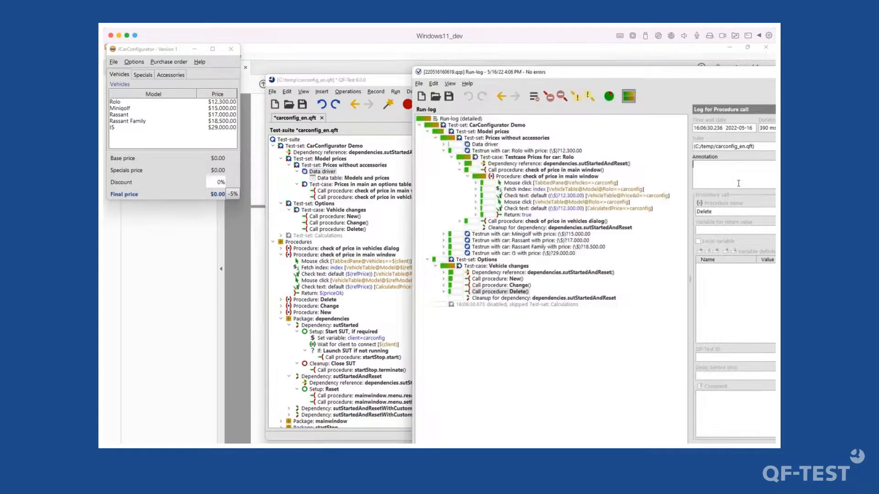
- Inspect the 'Testrun with car: Minigolf' loop pass, then return to the options-table test case
left_click(527, 234)
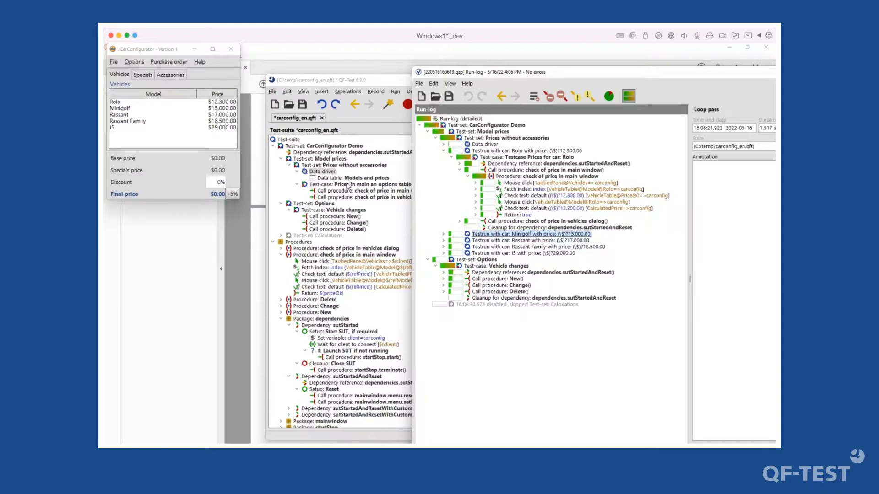
left_click(348, 184)
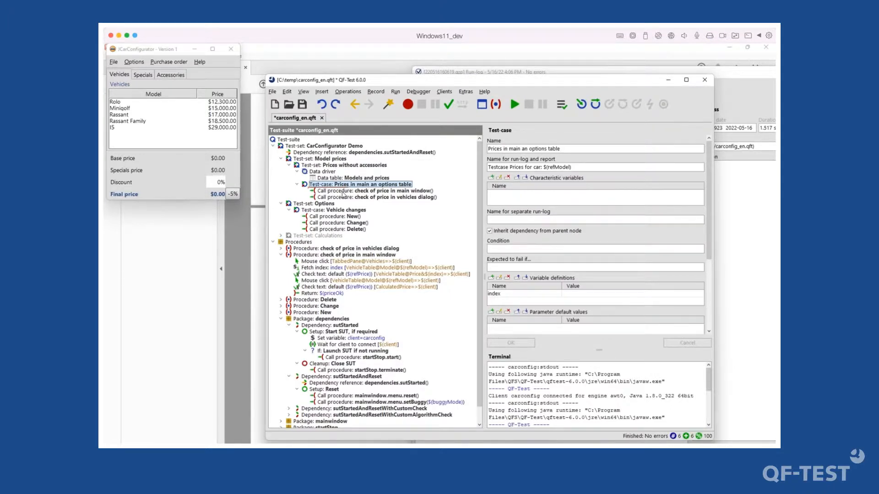
left_click(342, 191)
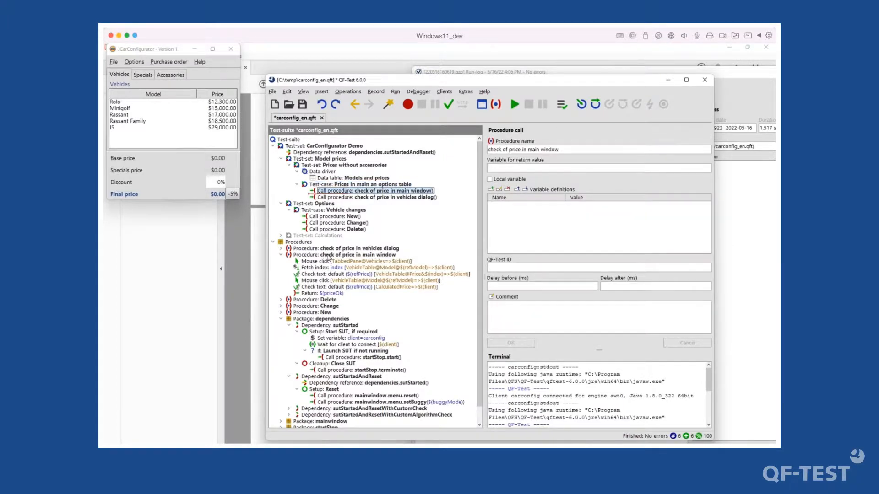
left_click(332, 255)
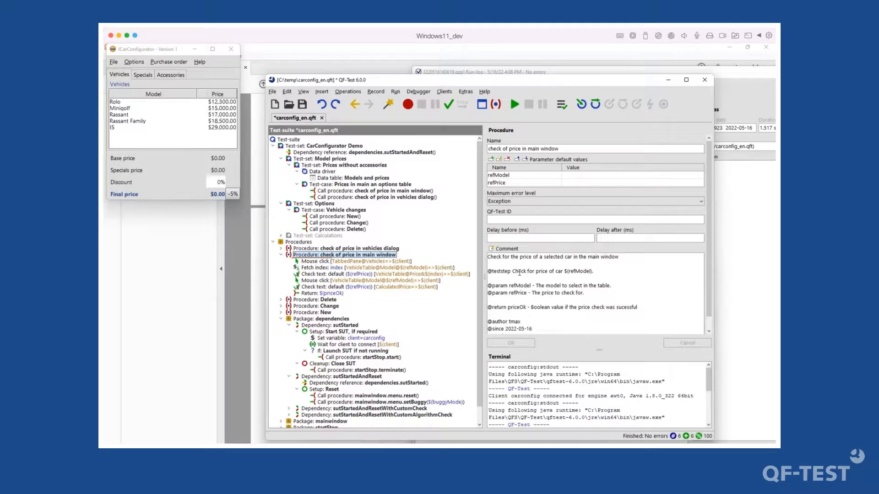
left_click_drag(488, 271, 511, 272)
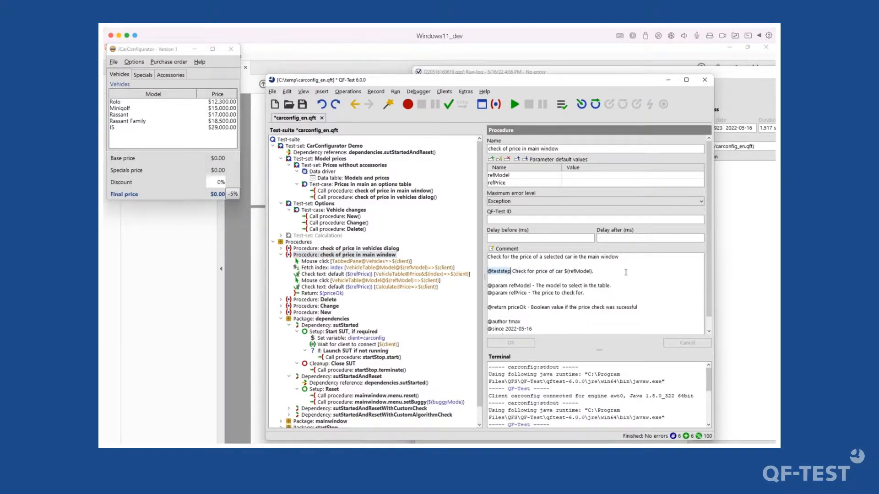
left_click_drag(595, 271, 513, 271)
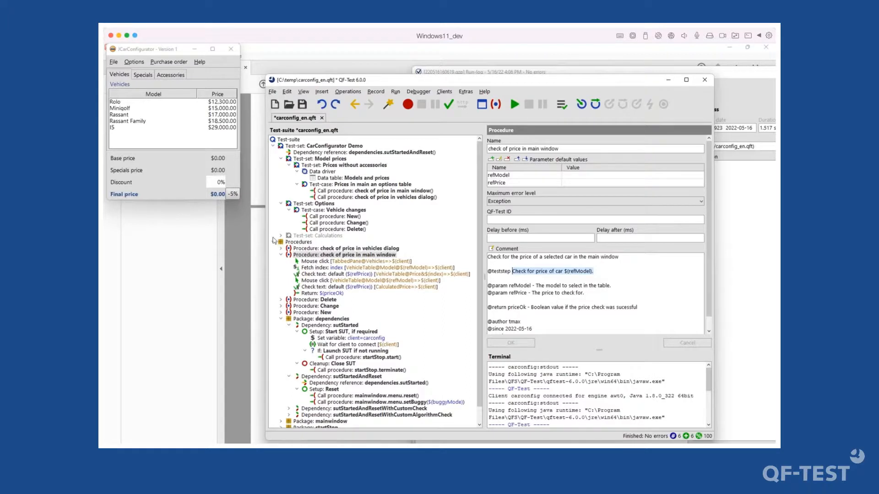
- Create testdoc documentation for the CarConfigurator Demo test-set, overwriting the existing carconfig_en folder
left_click(272, 91)
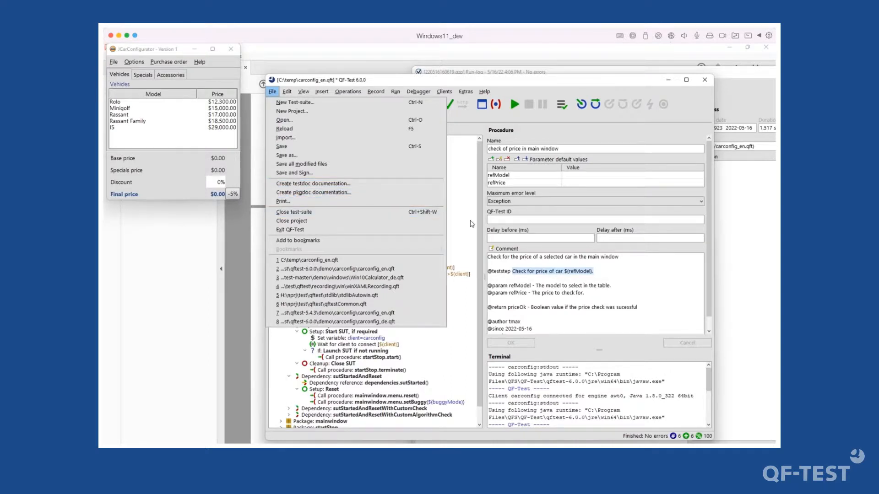
left_click(459, 223)
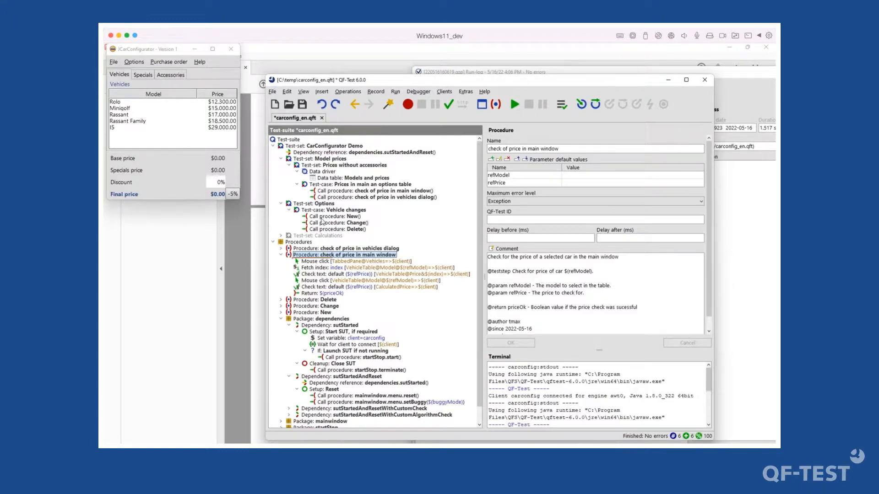
left_click(301, 148)
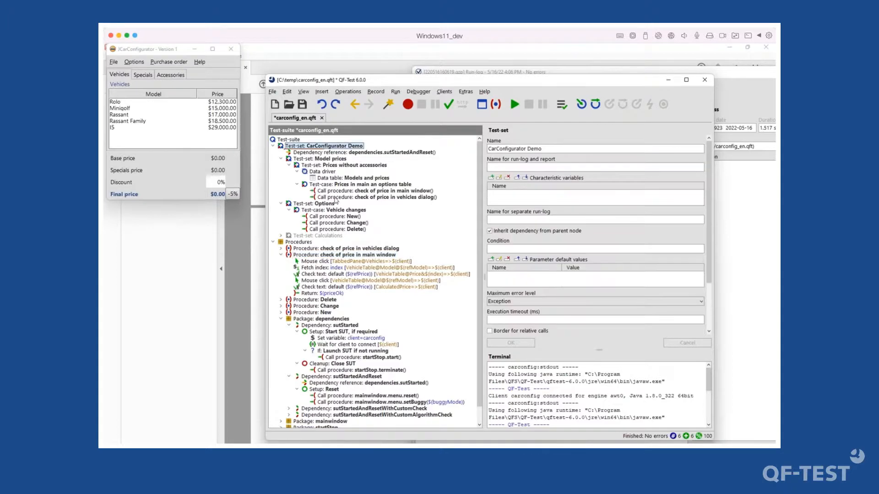
left_click(272, 91)
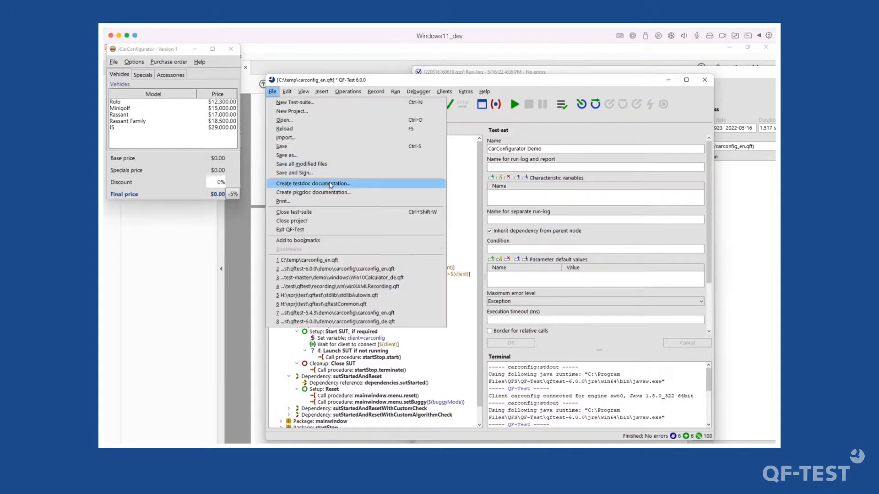
left_click(330, 183)
key("Return")
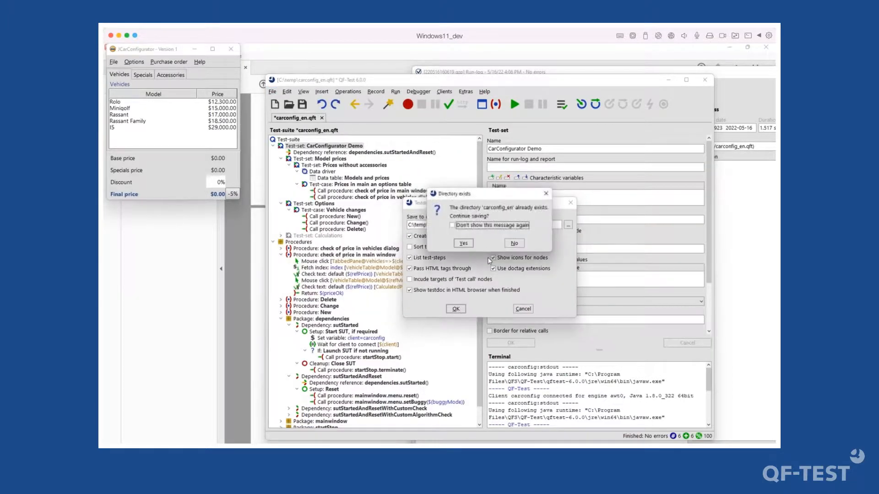
left_click(464, 244)
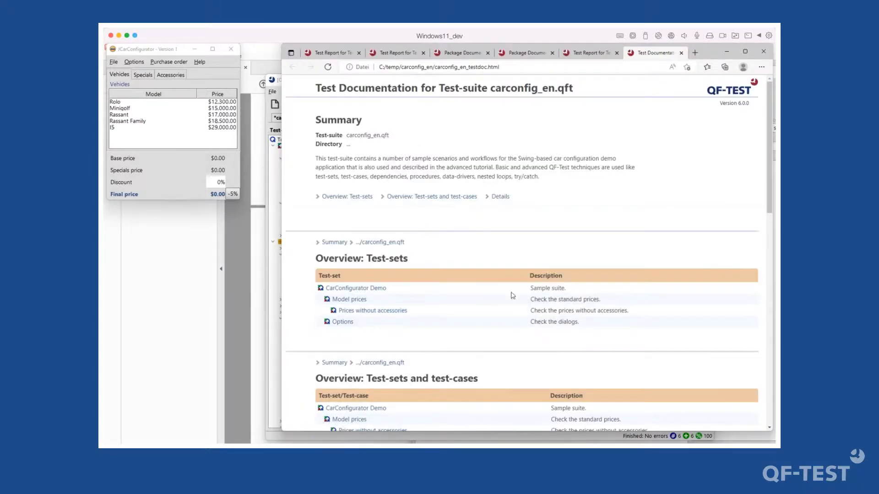
- Browse the testdoc's Prices without accessories section, then minimize Edge to return to QF-Test
left_click(376, 314)
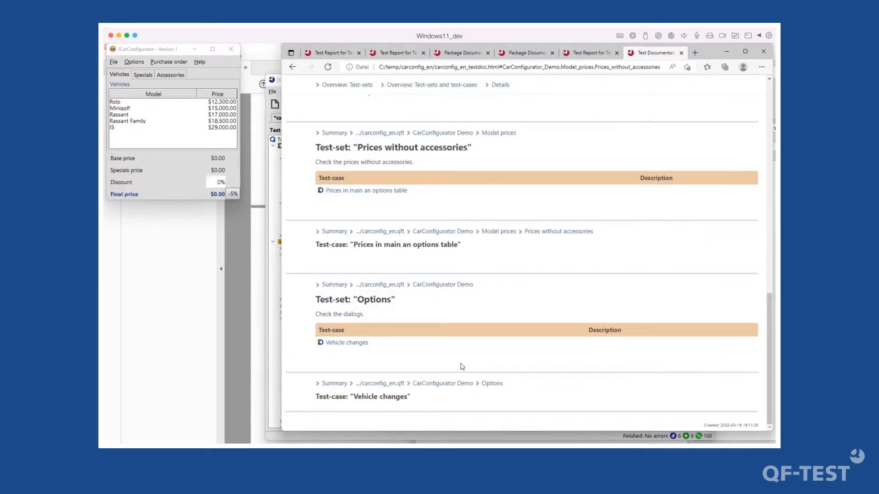
scroll(442, 260, "up", 12)
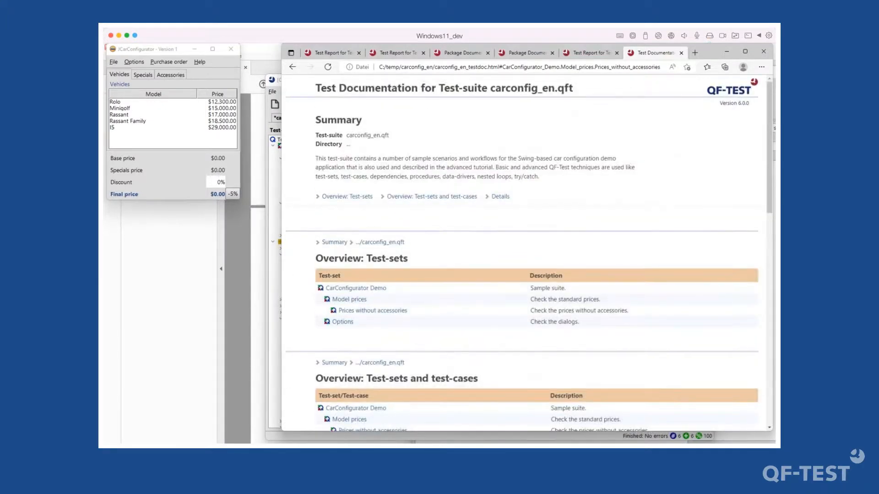
scroll(699, 327, "down", 3)
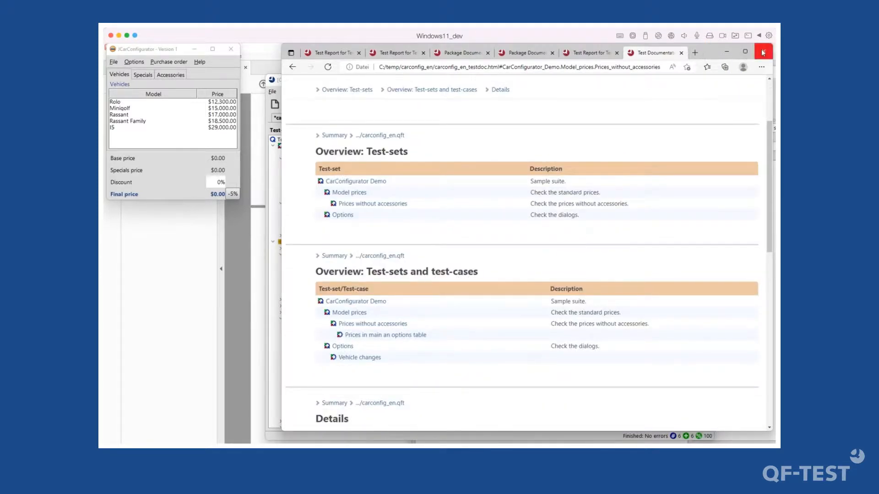
left_click(726, 54)
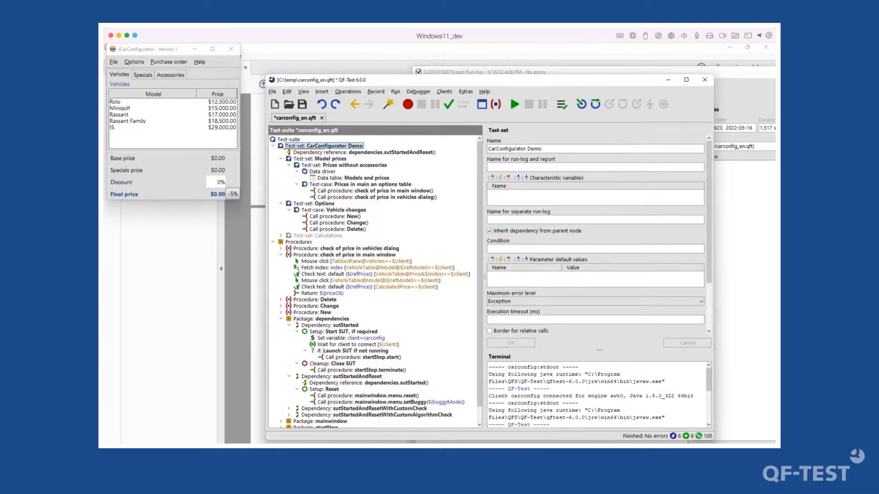
- Collapse the check-of-price procedure, dependencies package and Vehicle changes test-case, then select the dependency reference
left_click(281, 255)
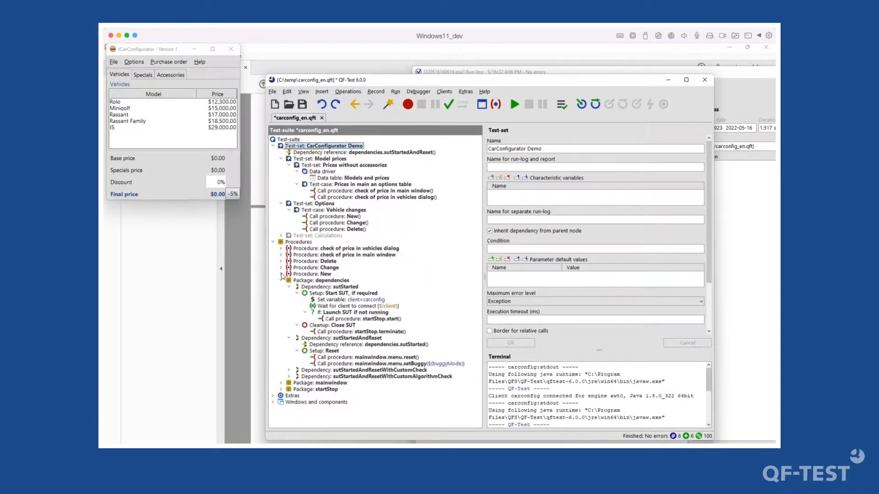
left_click(281, 280)
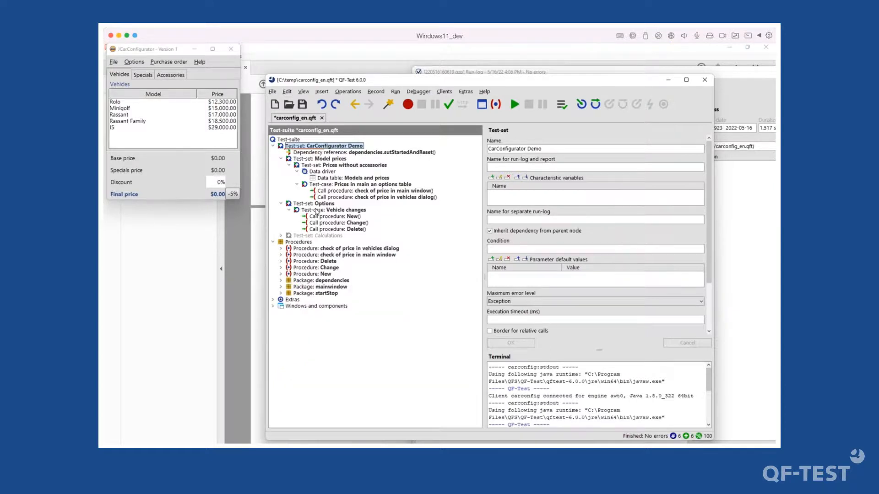
left_click(315, 210)
left_click(288, 210)
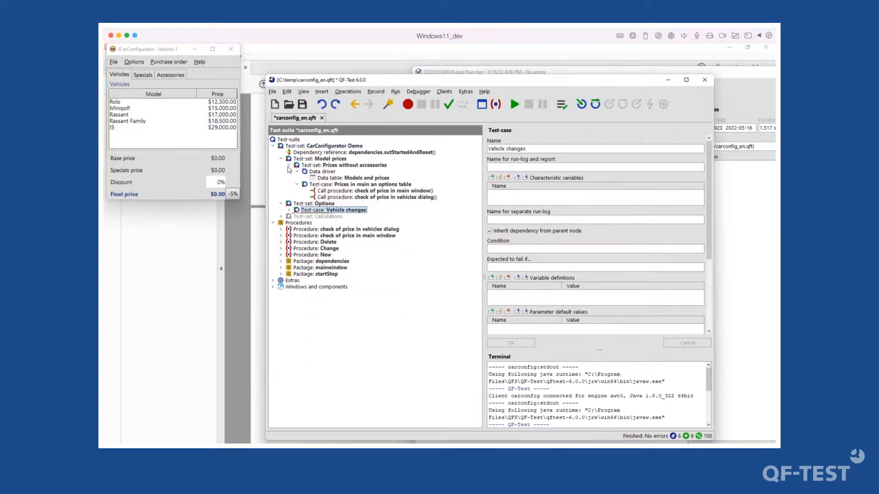
left_click(289, 166)
left_click(289, 165)
left_click(315, 153)
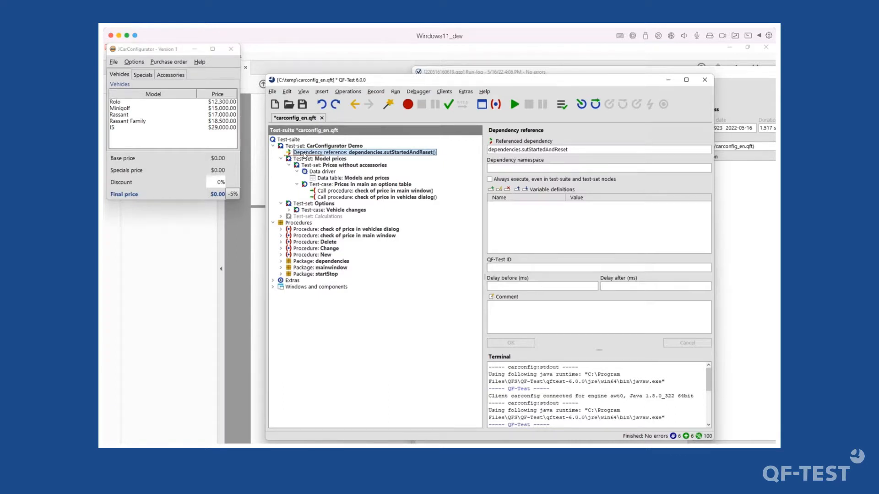
- Insert a Comment node headed 'Please review' after the CarConfigurator Demo dependency reference
right_click(304, 154)
mouse_move(356, 204)
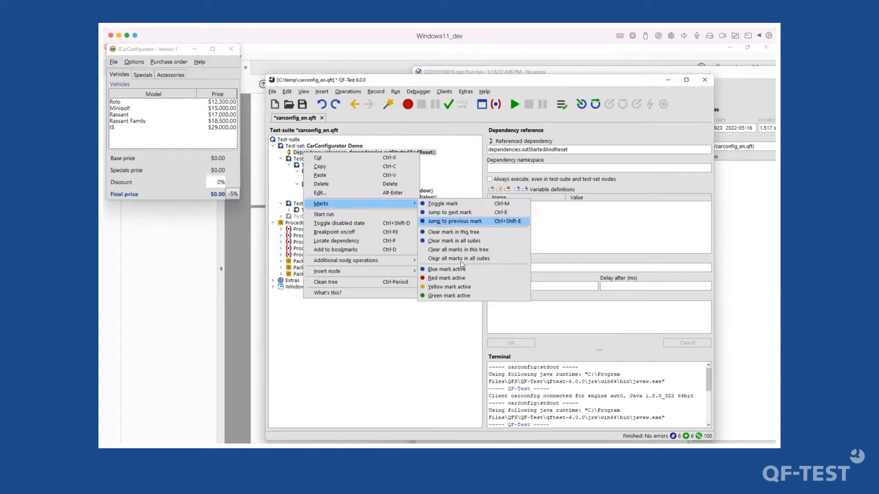
left_click(454, 167)
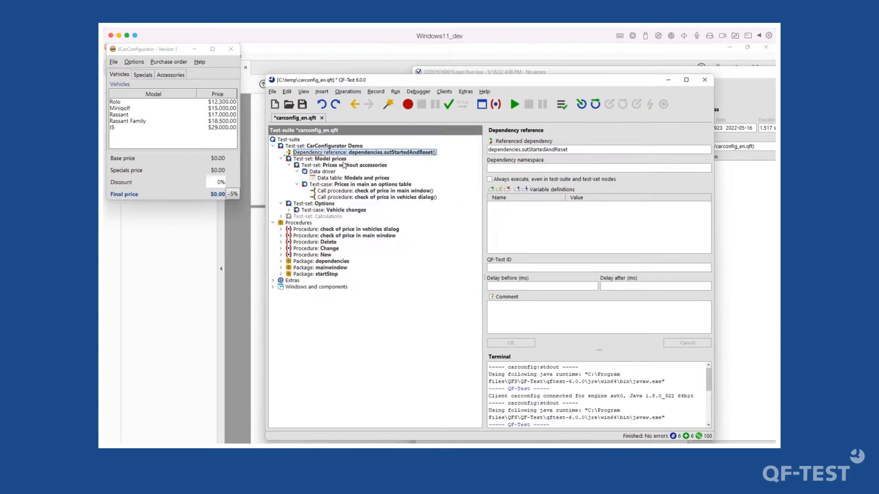
right_click(322, 153)
mouse_move(360, 277)
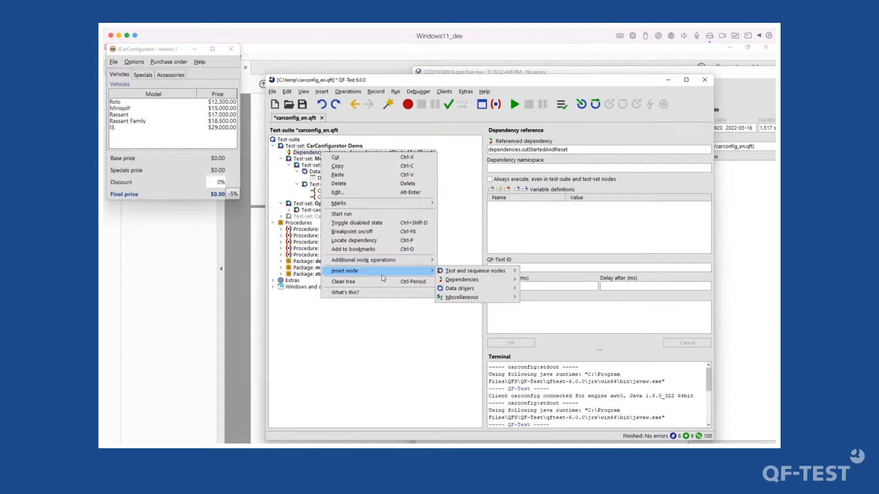
mouse_move(467, 298)
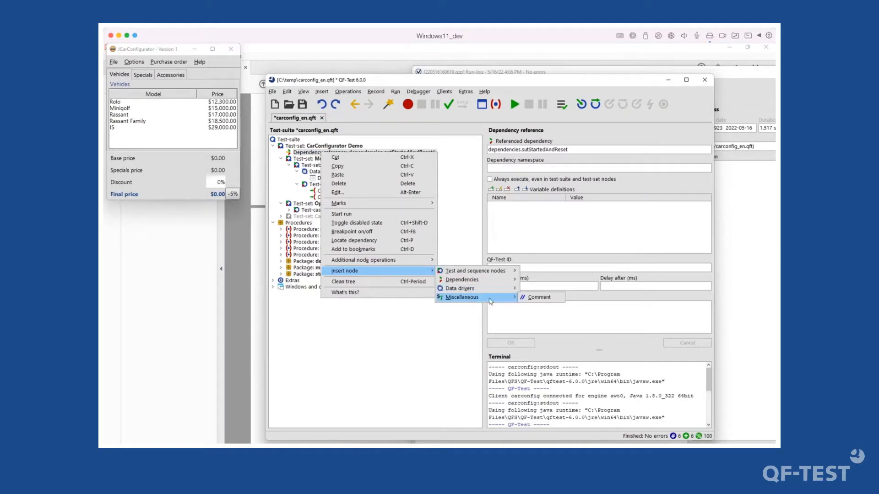
left_click(537, 299)
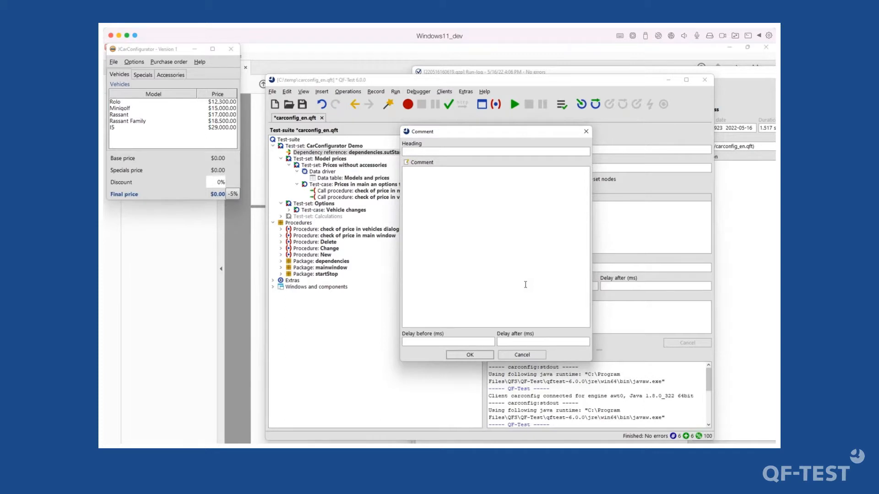
type("Please review")
left_click(474, 356)
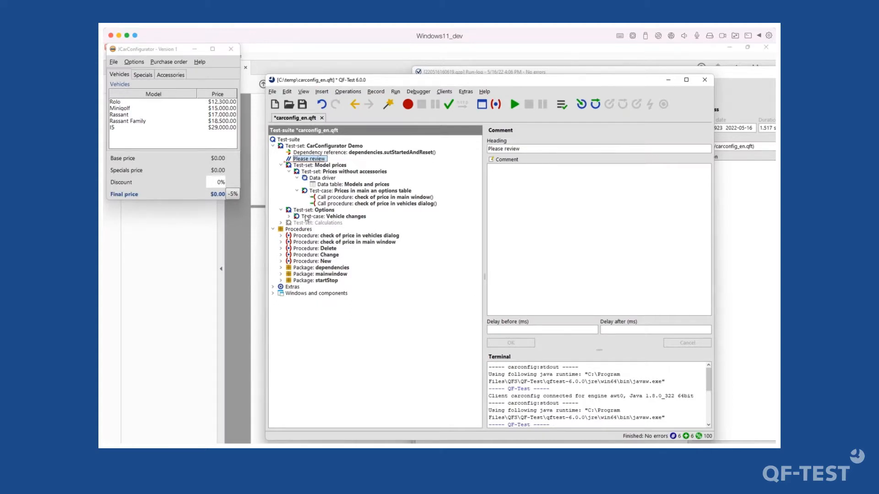
- Collapse Model prices and insert an empty comment node after it
left_click(297, 191)
left_click(288, 172)
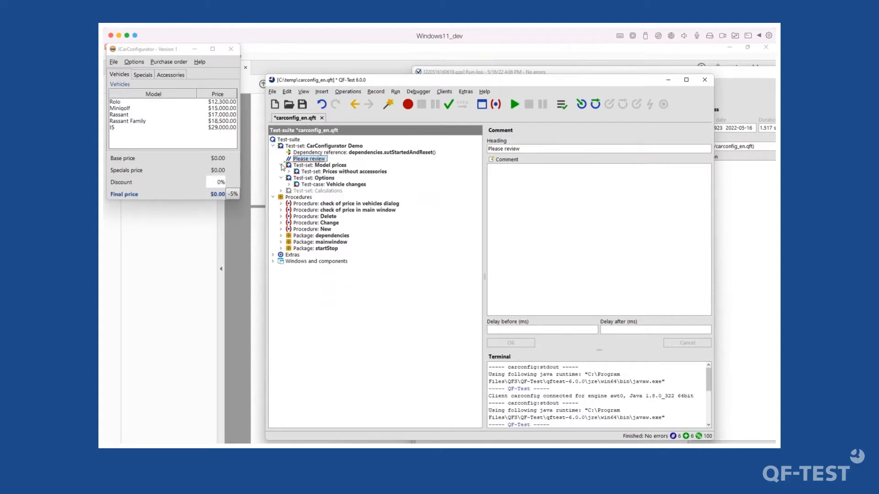
left_click(281, 165)
left_click(319, 166)
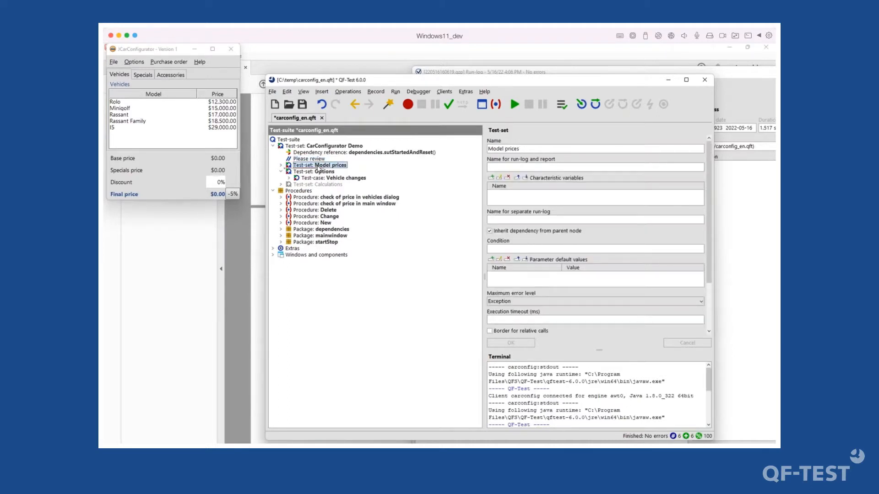
key("alt+shift+c")
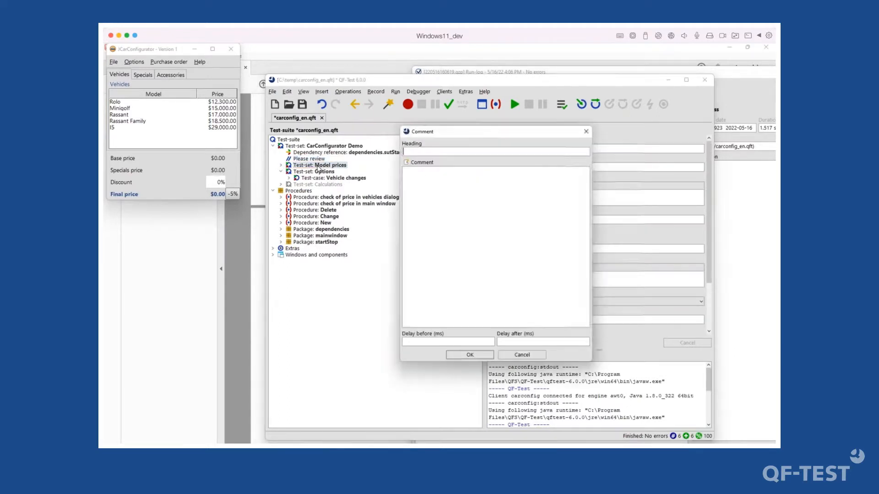
key("Return")
- Enable the Calculations test-set and add an empty comment node after it
left_click(297, 191)
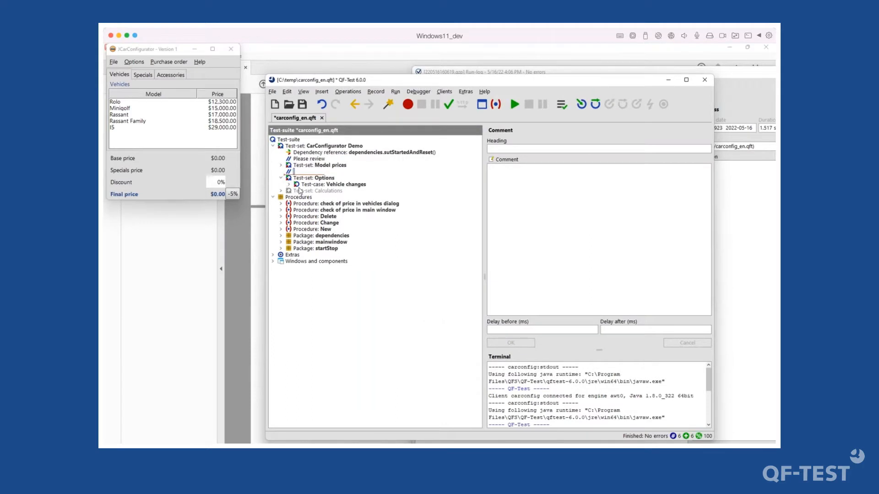
right_click(302, 190)
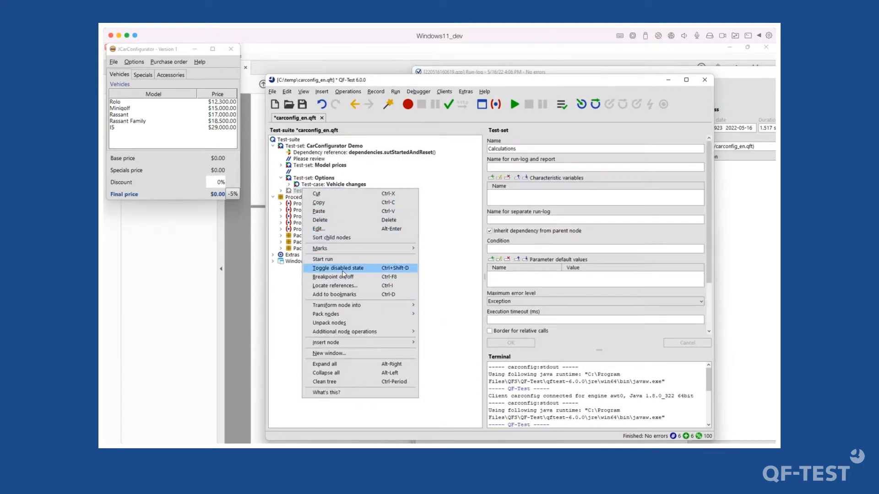
left_click(342, 269)
key("alt+shift+c")
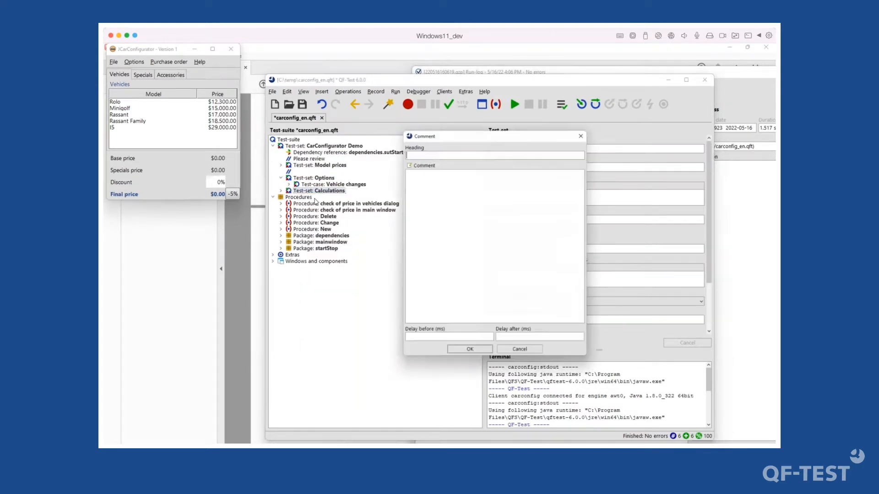
key("Return")
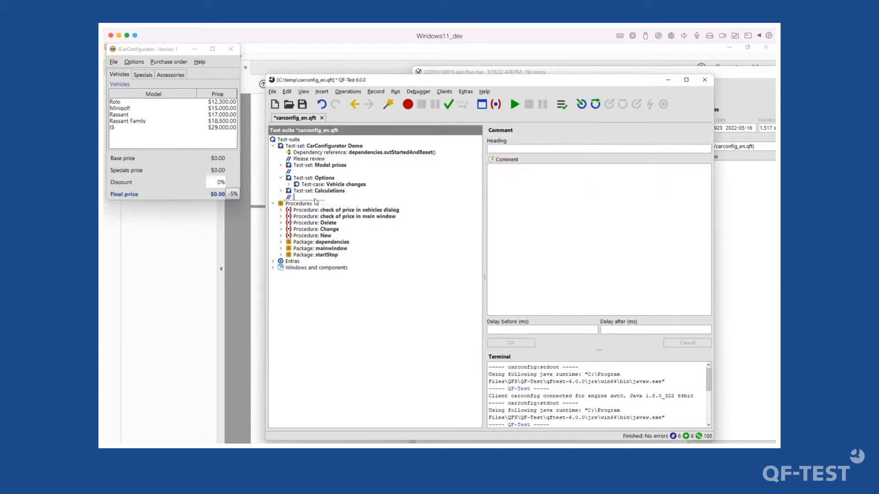
- Collapse Options, add an empty comment after it, then select the 'Please review' comment
key("Up")
key("Up")
key("Up")
key("Up")
key("Down")
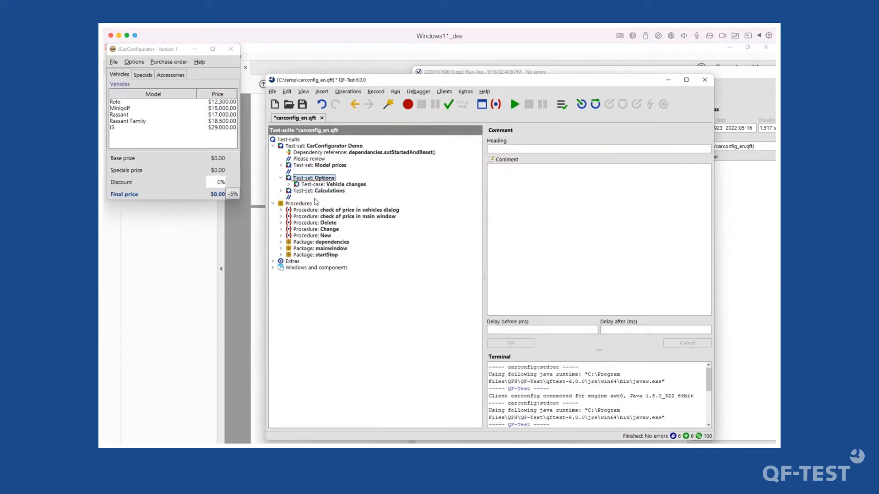
key("Left")
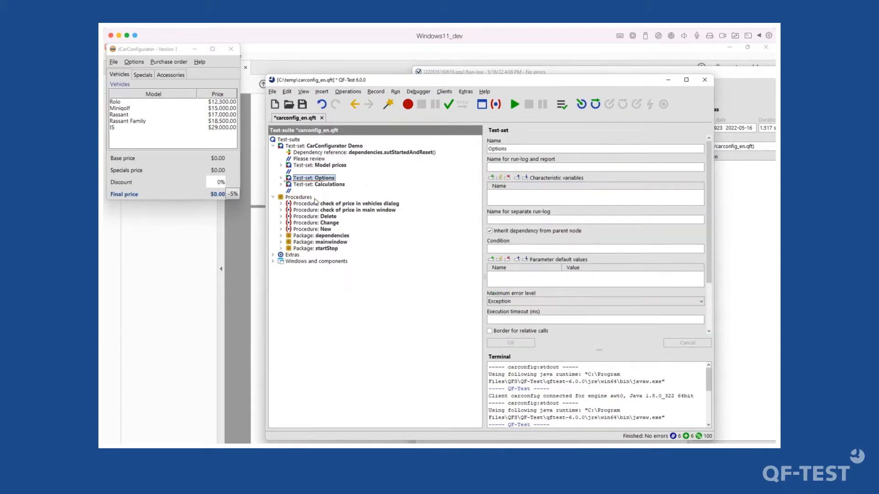
key("ctrl+/")
key("Return")
key("Up")
key("Up")
key("Up")
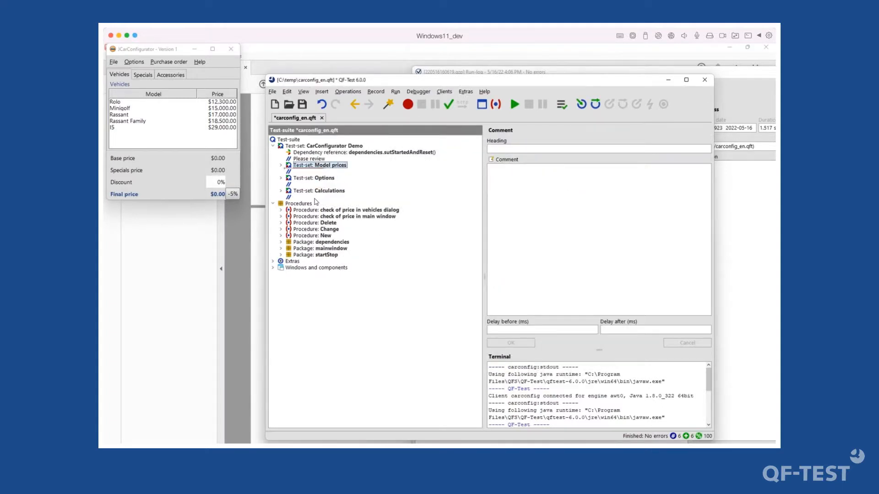
key("Up")
key("Down")
key("Down")
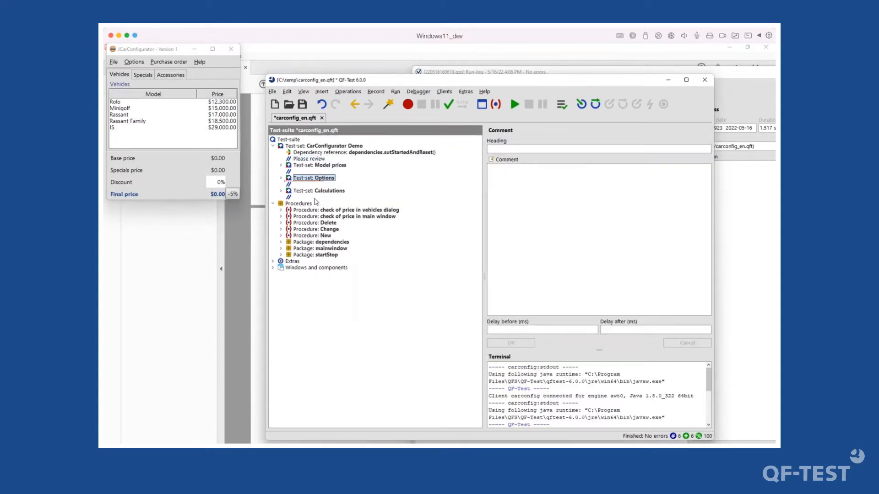
key("Up")
key("Up")
key("Up")
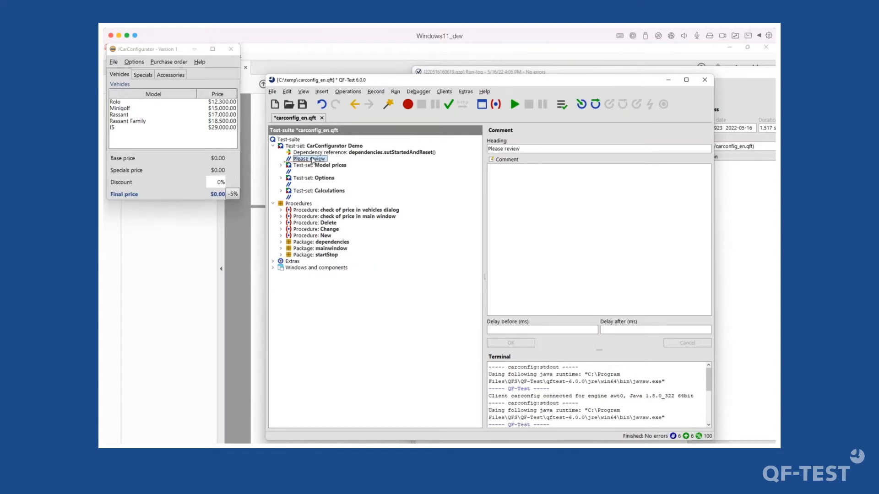
- Prefix the 'Please review' heading with <font style=color:red> and apply it
left_click(554, 212)
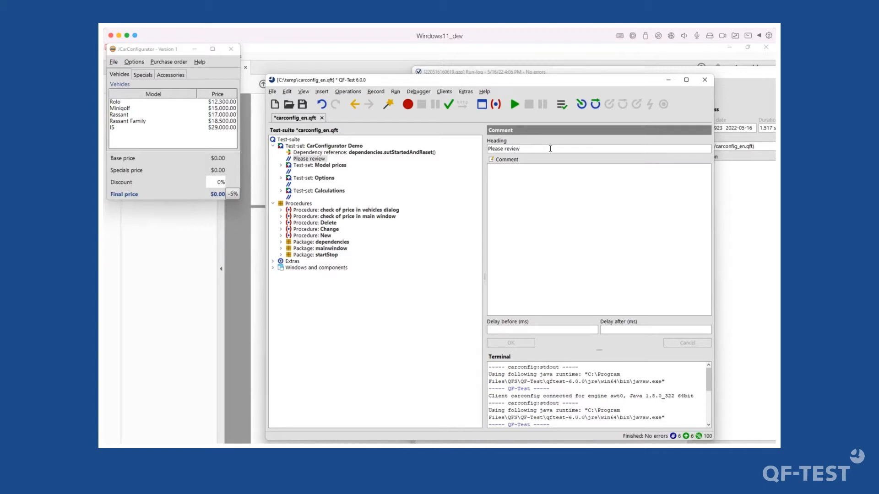
type("<font")
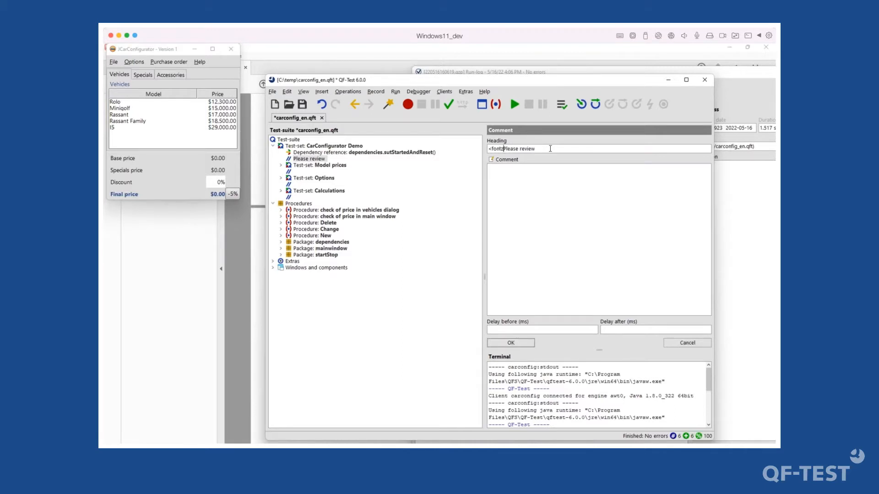
type(" style=color:red>")
left_click(525, 344)
left_click(310, 166)
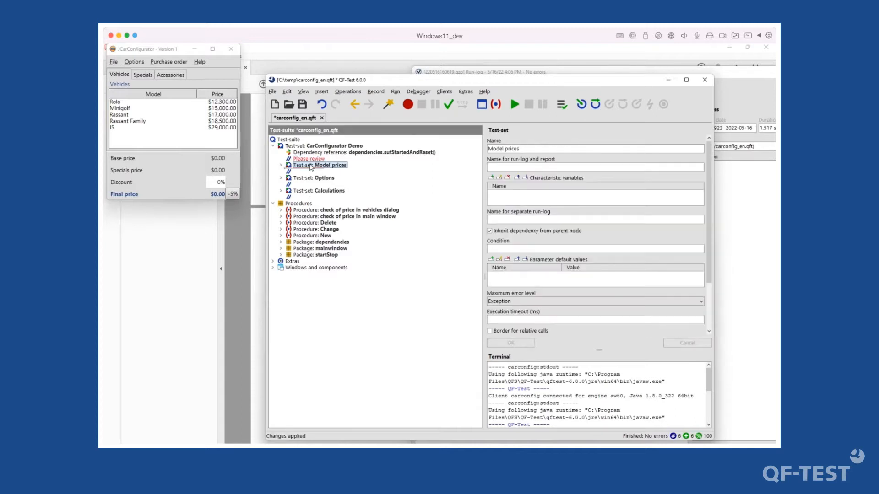
left_click(309, 161)
left_click(311, 164)
- Change the heading colour to green and add a <b> bold tag
left_click(310, 159)
double_click(533, 149)
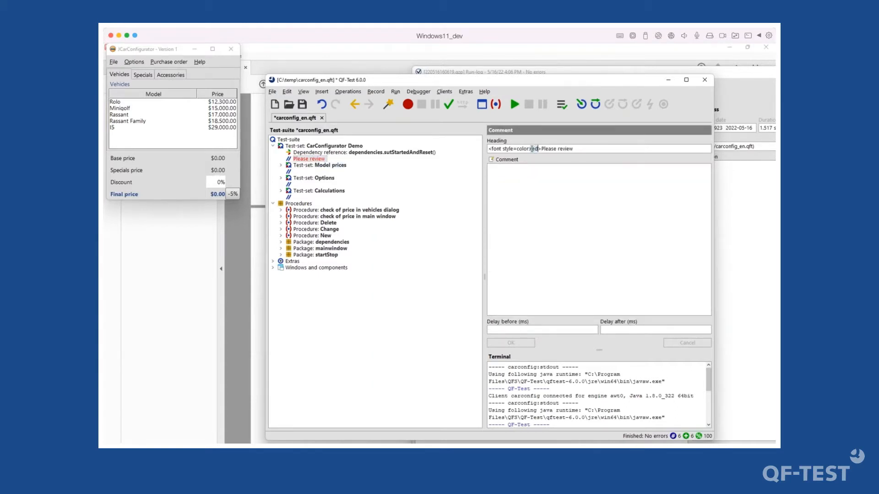
type("green")
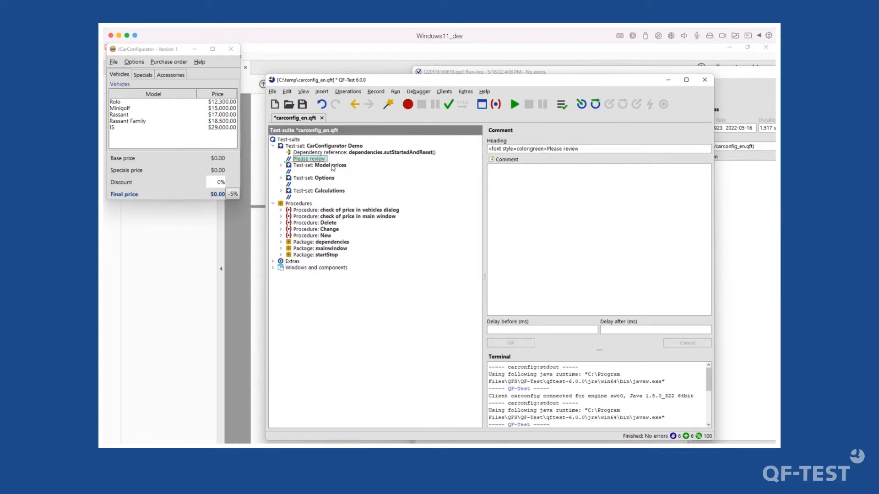
left_click(318, 159)
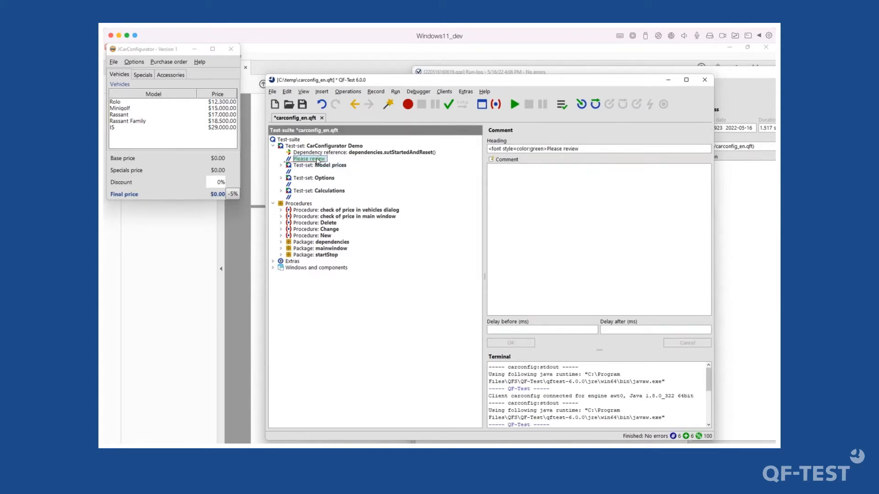
left_click(546, 149)
type("<b>")
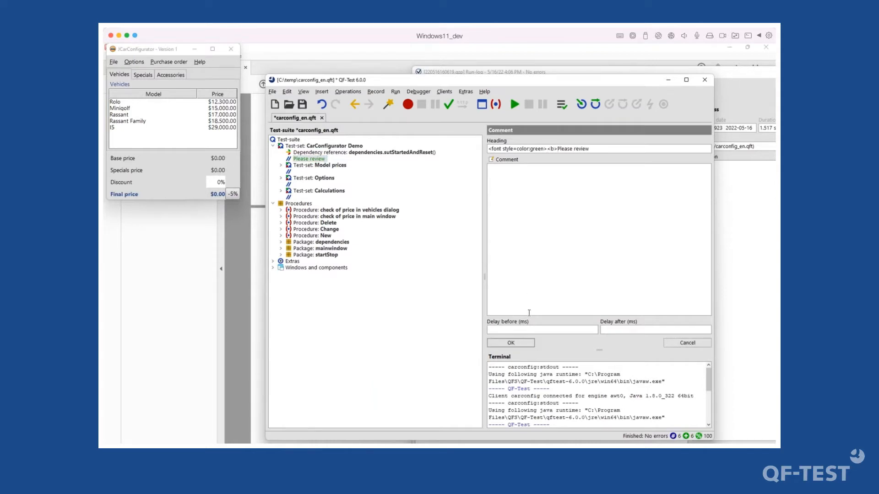
left_click(511, 343)
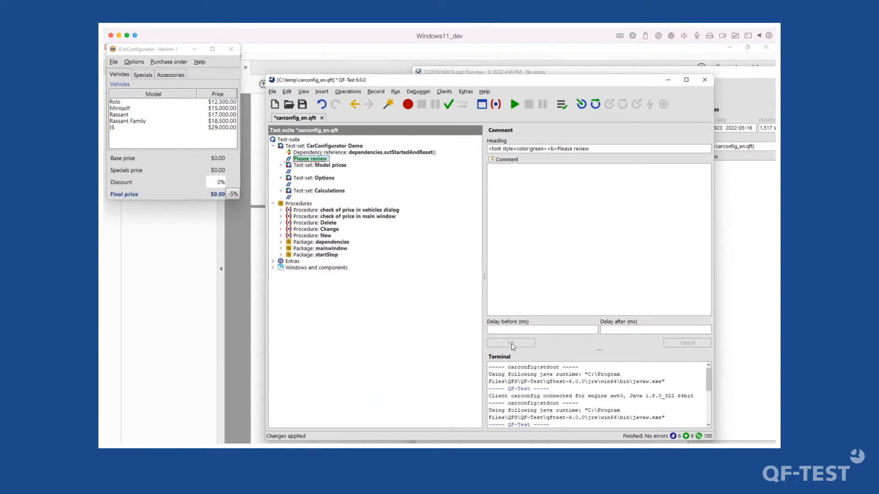
double_click(538, 148)
type("red")
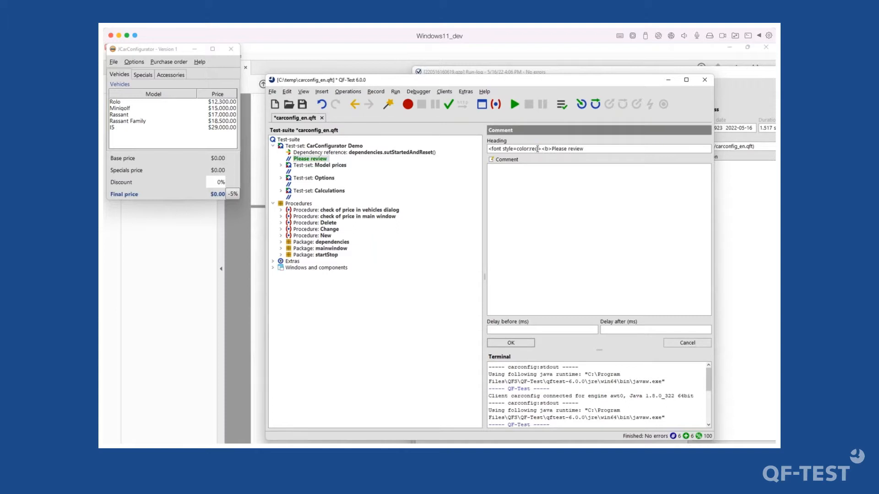
key("Return")
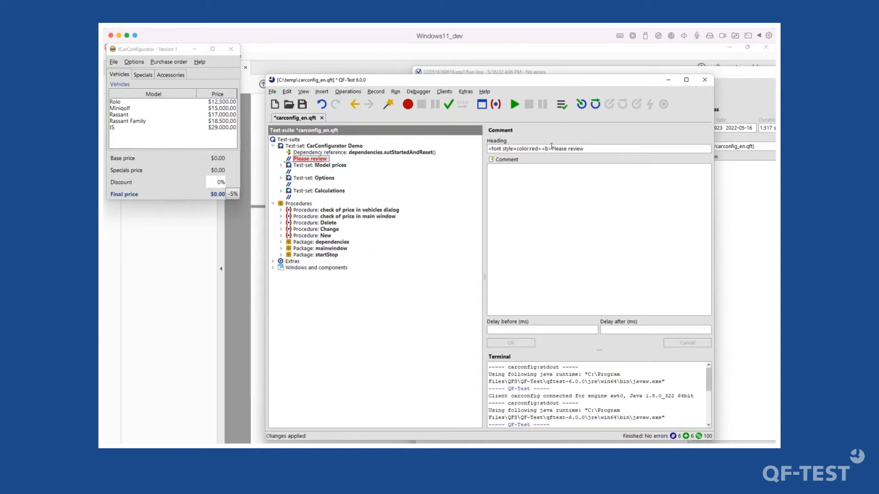
left_click(553, 149)
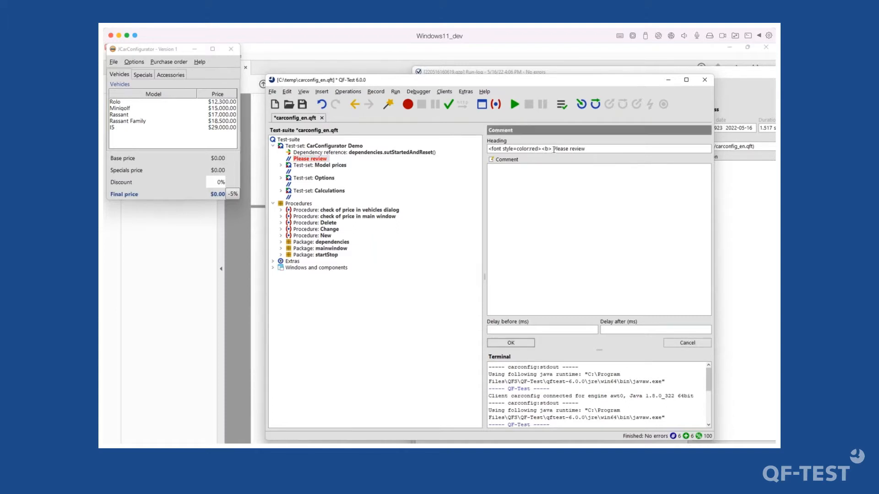
type("@userxyz")
left_click(517, 344)
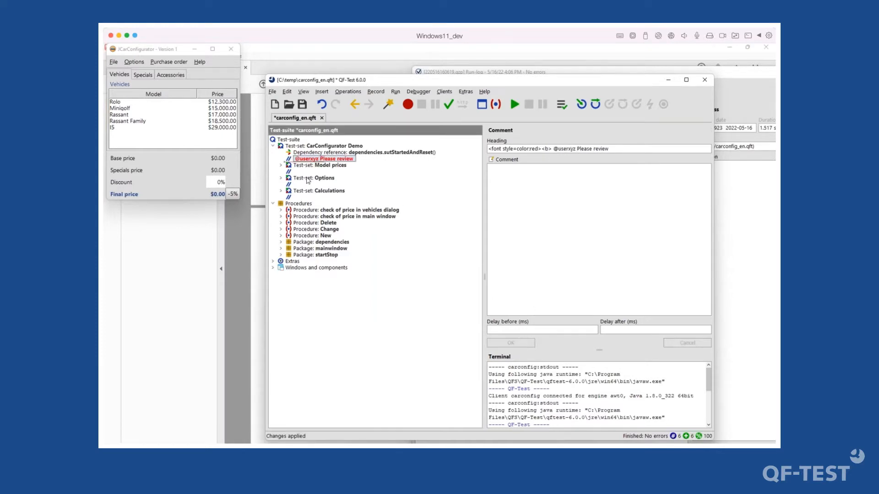
left_click(322, 164)
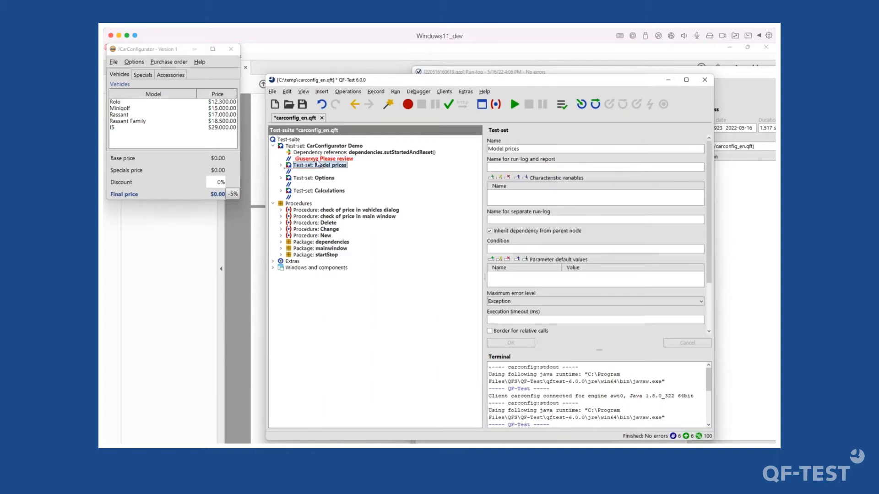
left_click(320, 159)
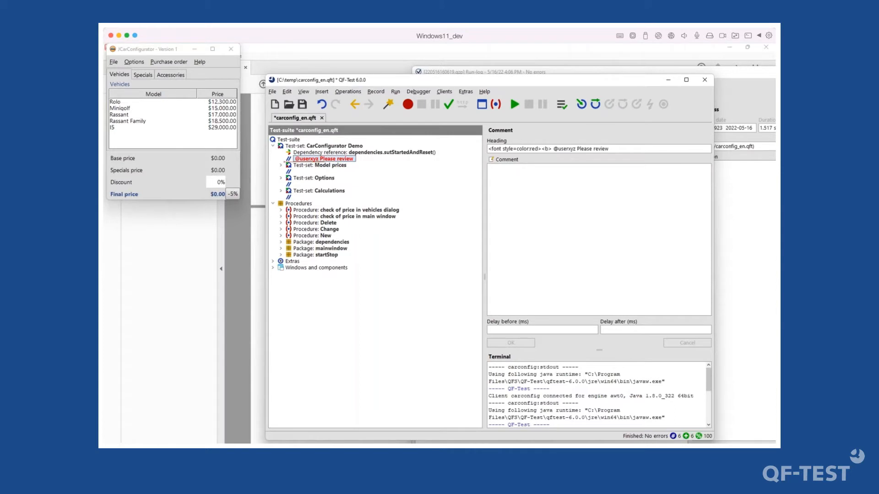
left_click_drag(542, 149, 488, 149)
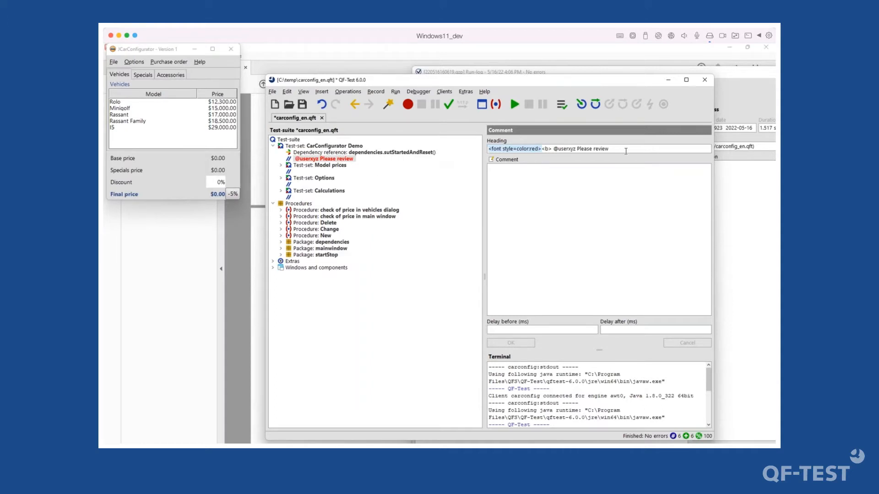
left_click_drag(625, 151, 488, 149)
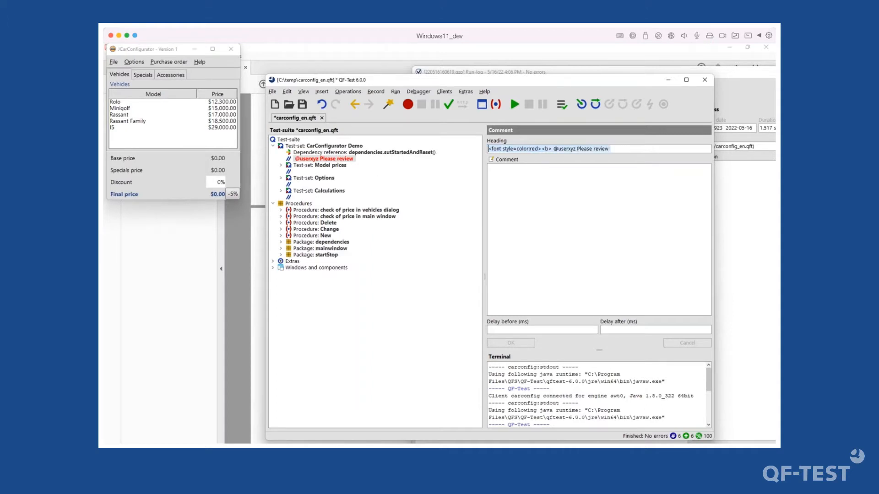
left_click(311, 161)
right_click(312, 161)
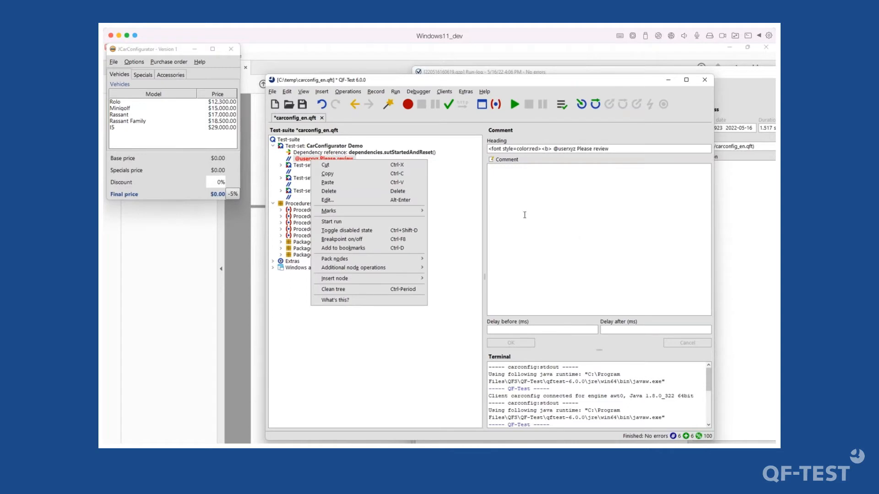
left_click(504, 215)
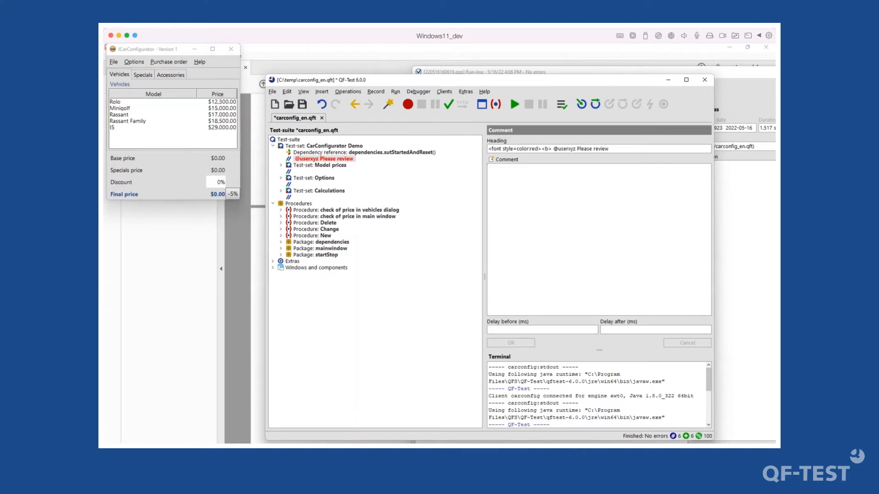
left_click(303, 172)
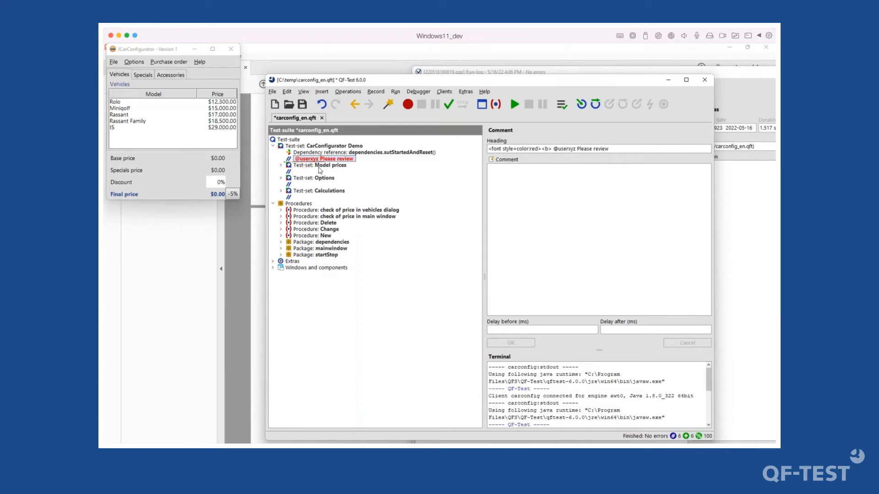
left_click(306, 166)
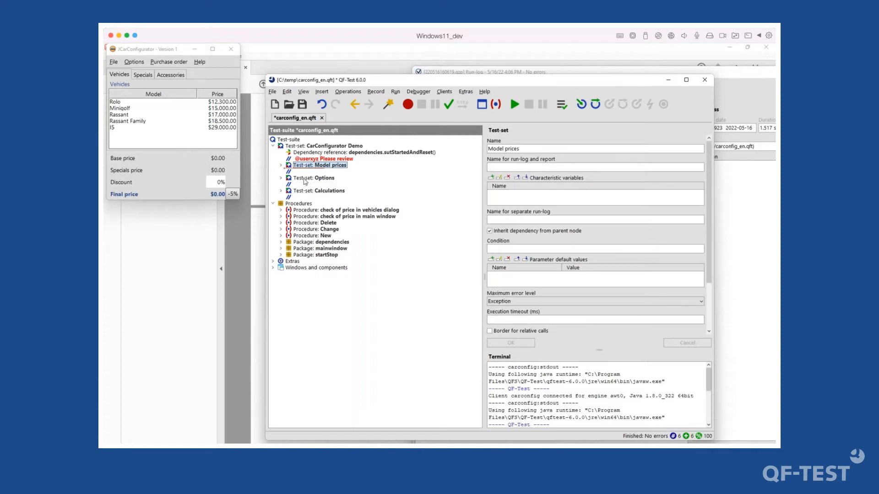
left_click(306, 178)
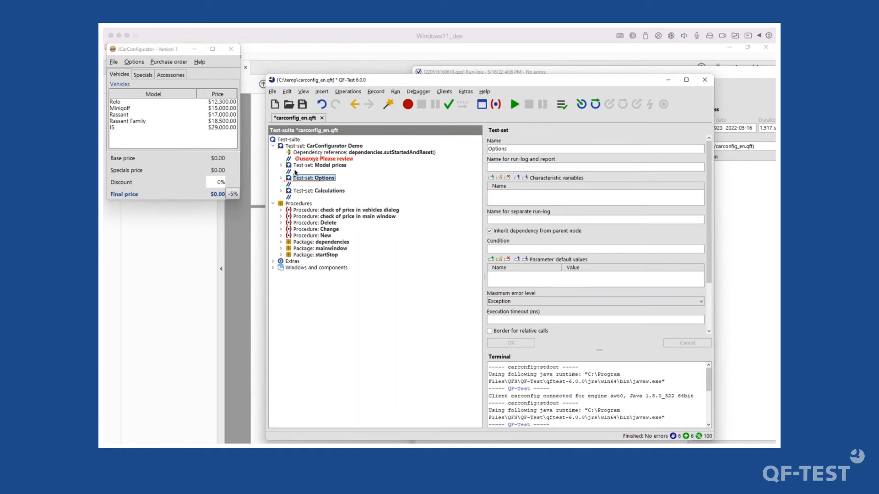
left_click(320, 166)
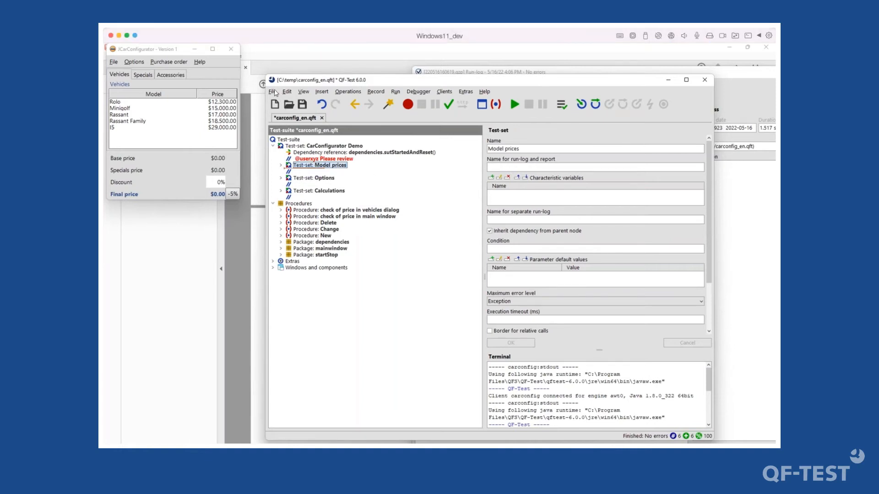
- Save the carconfig_en.qft suite with the toolbar Save button
left_click(272, 91)
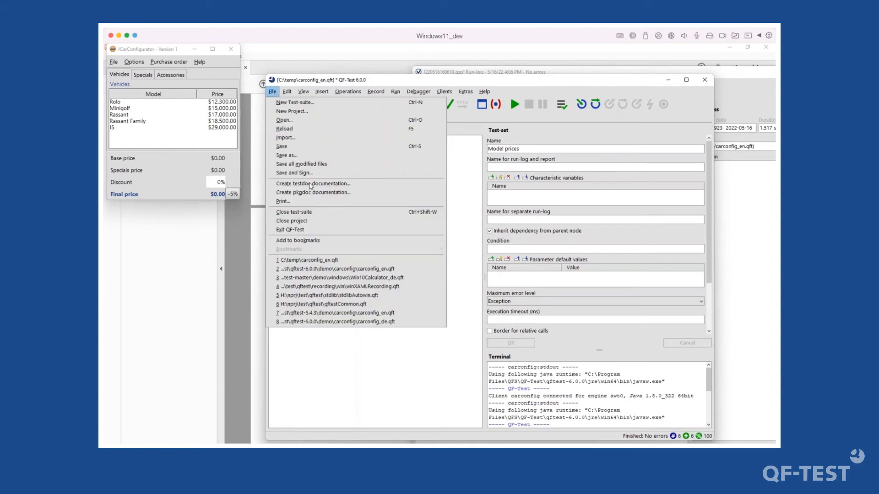
left_click(476, 218)
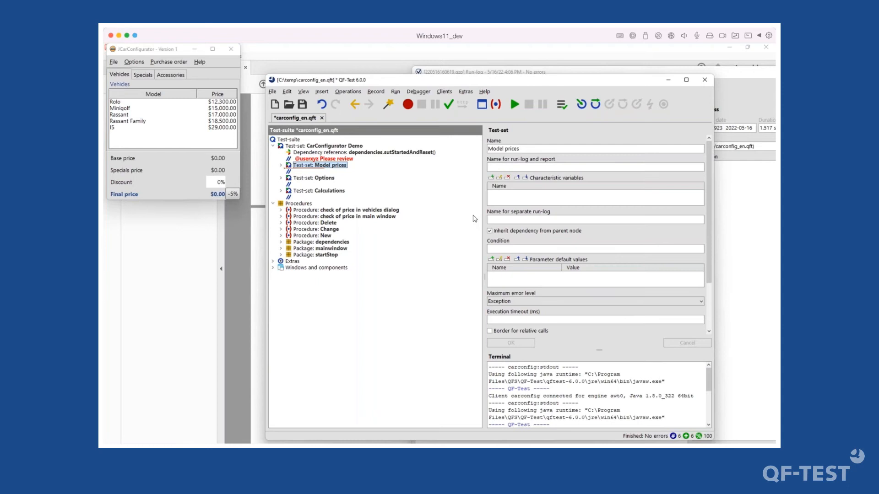
left_click(303, 105)
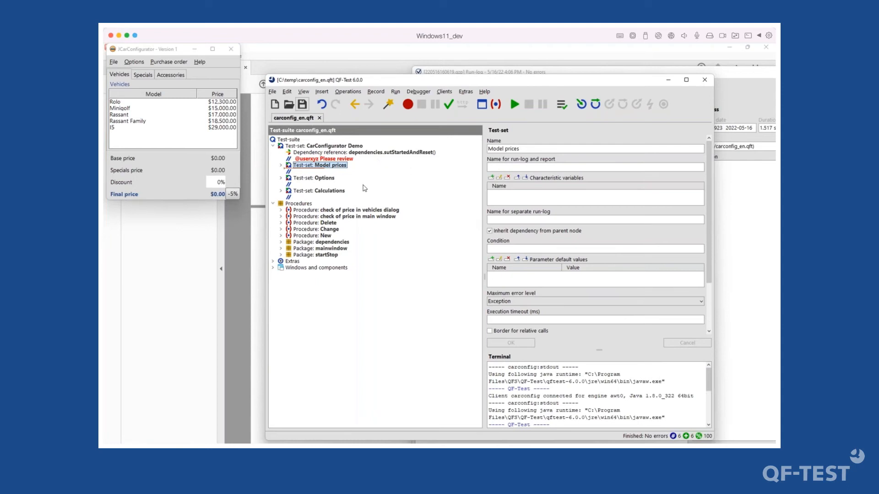